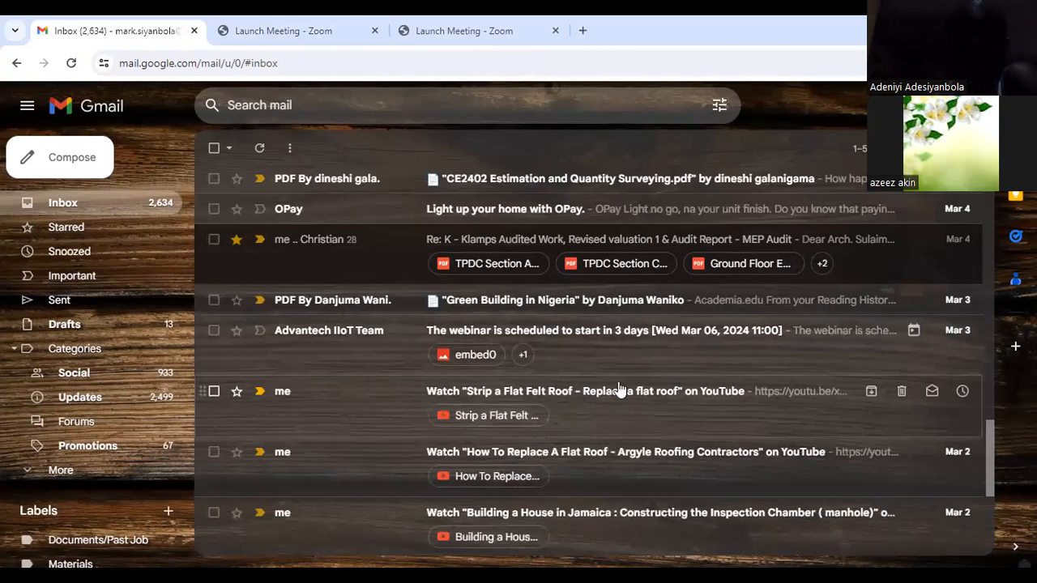
# Step: Open the inbox email about constructing an inspection chamber (Manhole) 1 and play its linked YouTube video
pyautogui.scroll(-3, 546, 481)
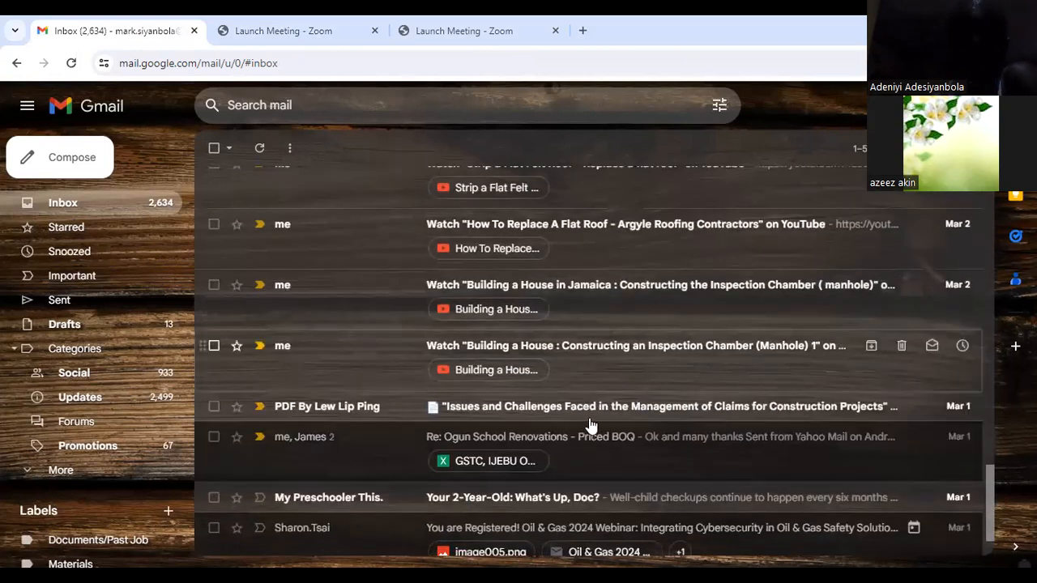
pyautogui.click(620, 355)
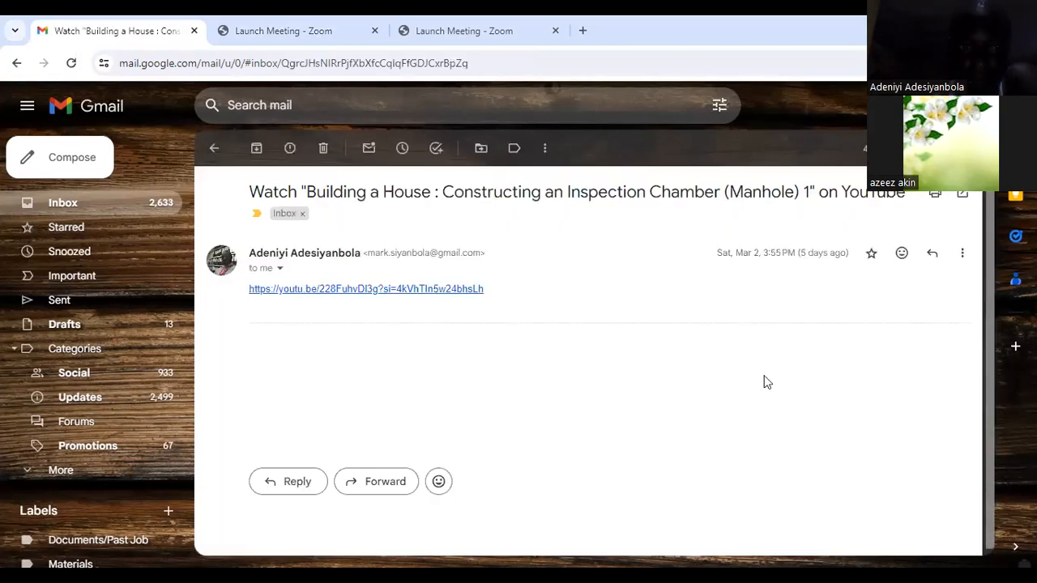
pyautogui.click(316, 289)
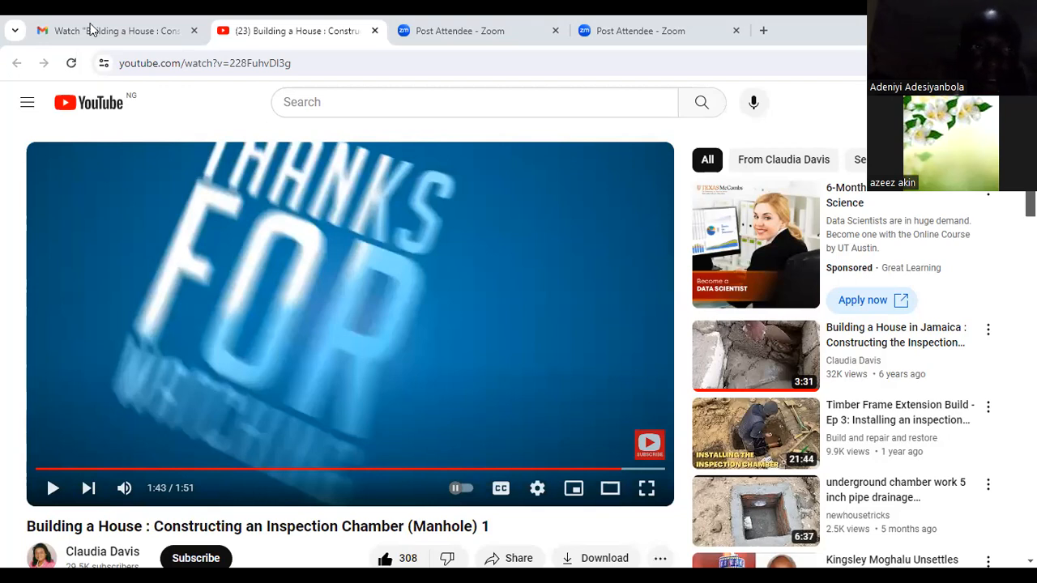
# Step: Switch to the inspection chamber estimate workbook in Excel and review its Rate and Measurement sheets
pyautogui.hotkey('ctrl', 'shift', 'Tab')
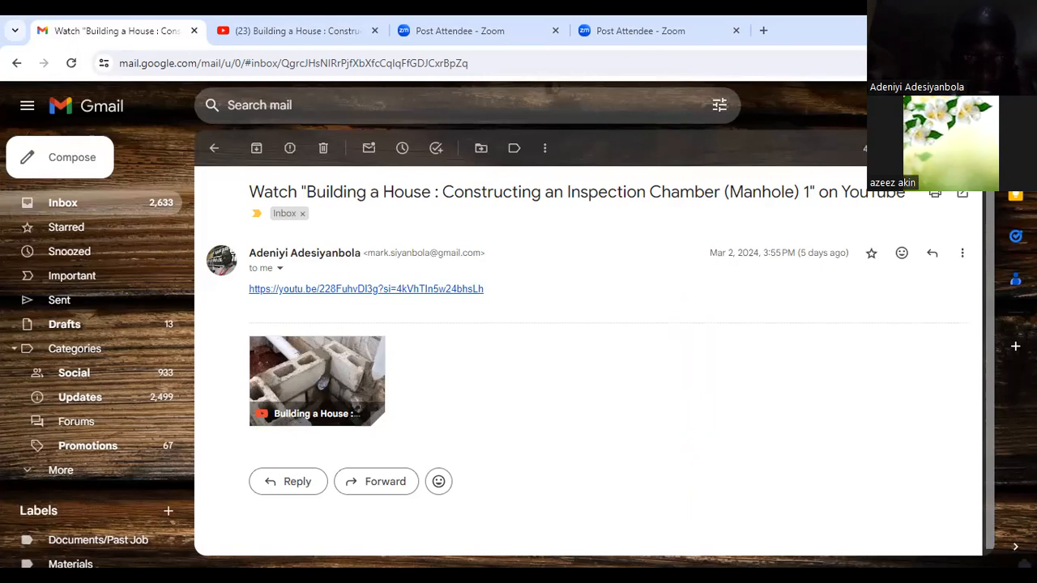
pyautogui.hotkey('alt', 'Tab')
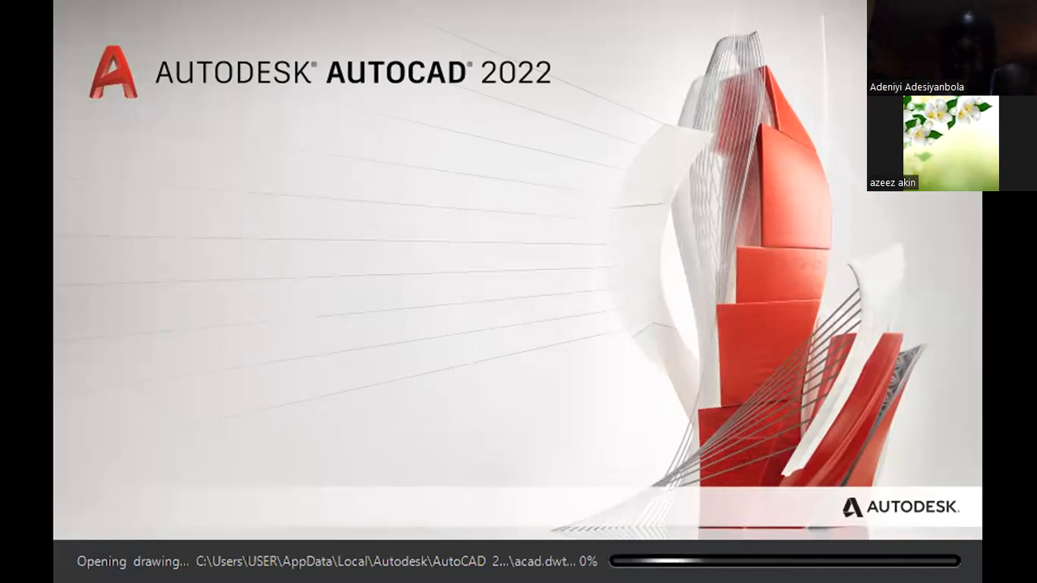
pyautogui.scroll(-1, 613, 510)
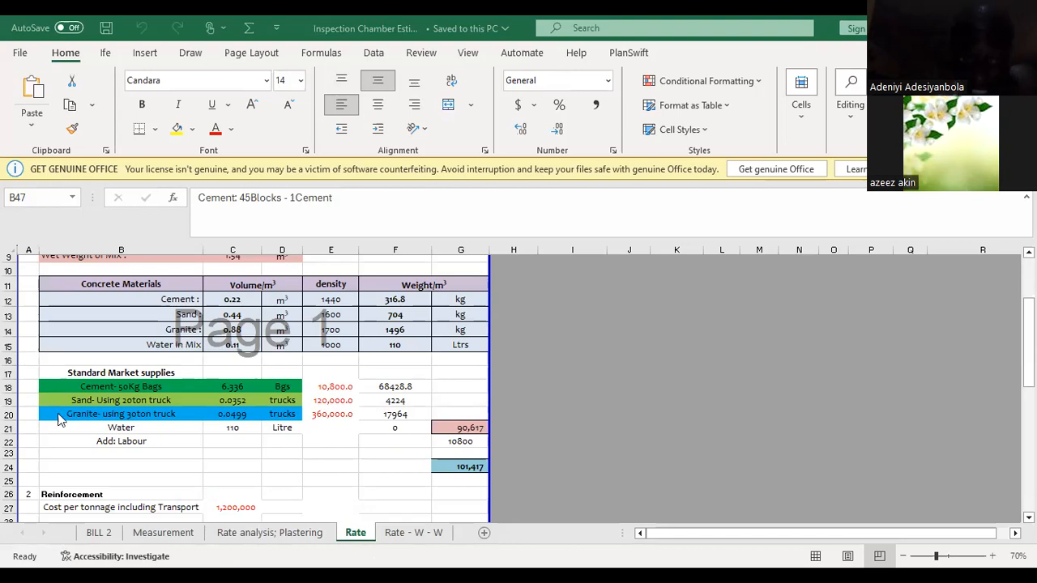
pyautogui.scroll(-2, 243, 512)
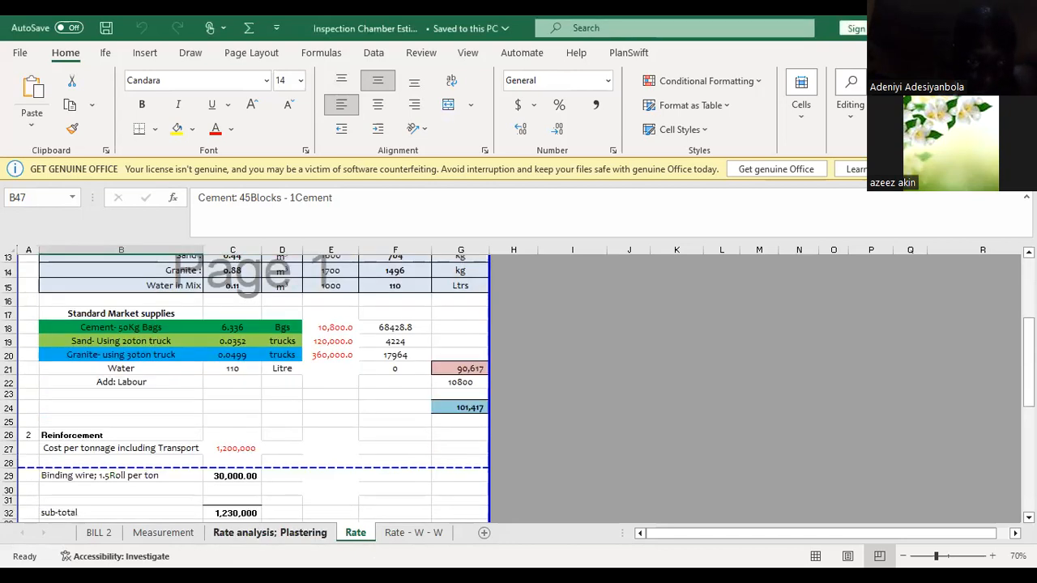
pyautogui.click(172, 535)
pyautogui.keyDown('ctrl'); pyautogui.scroll(2, 264, 448); pyautogui.keyUp('ctrl')
pyautogui.scroll(-3, 148, 398)
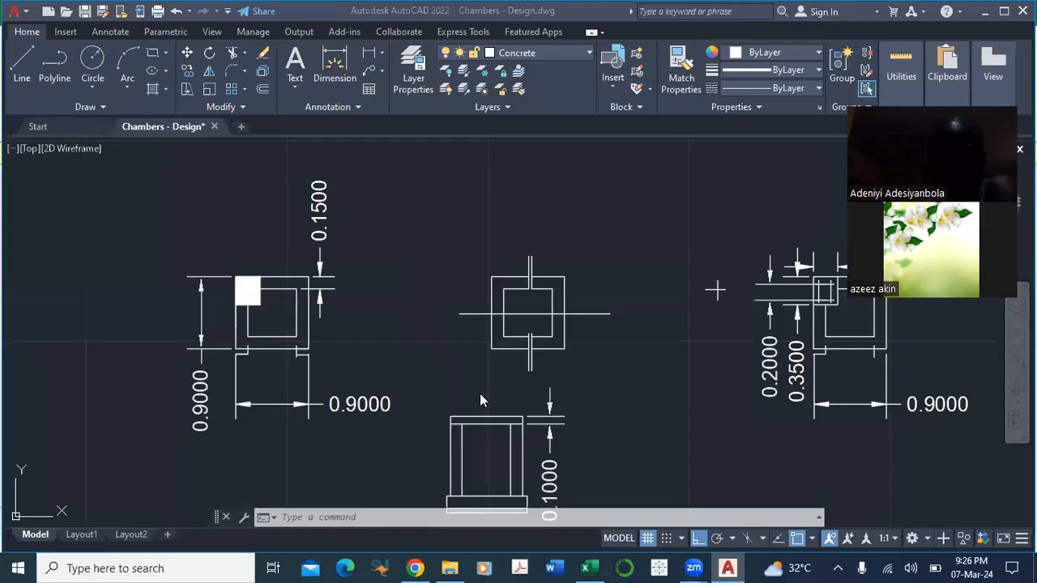
# Step: Switch to the Chambers - Design drawing in AutoCAD and examine the middle chamber plan with its inlet and outlet pipe lines
pyautogui.scroll(-2, 449, 368)
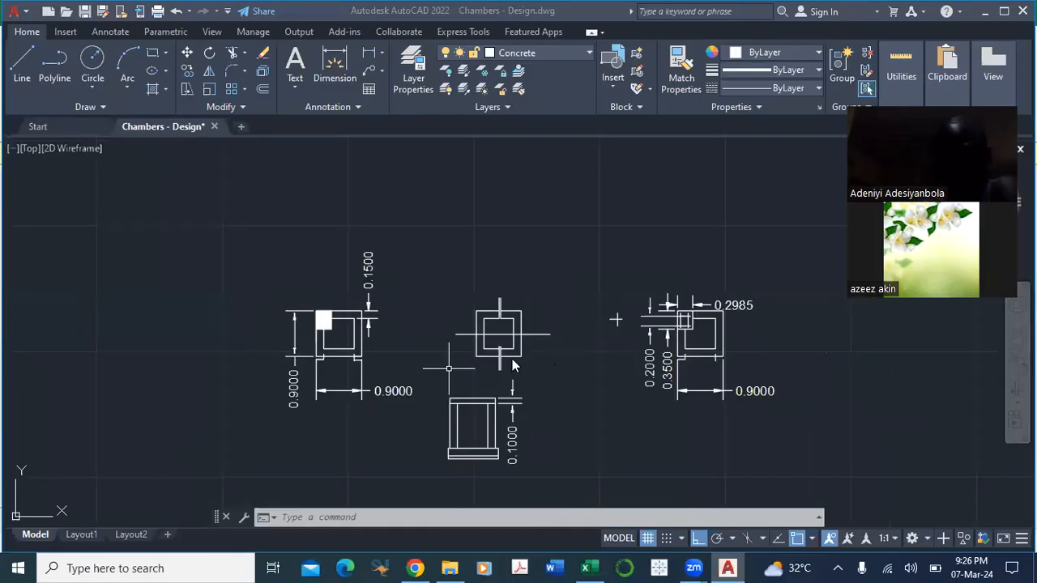
pyautogui.scroll(2, 512, 362)
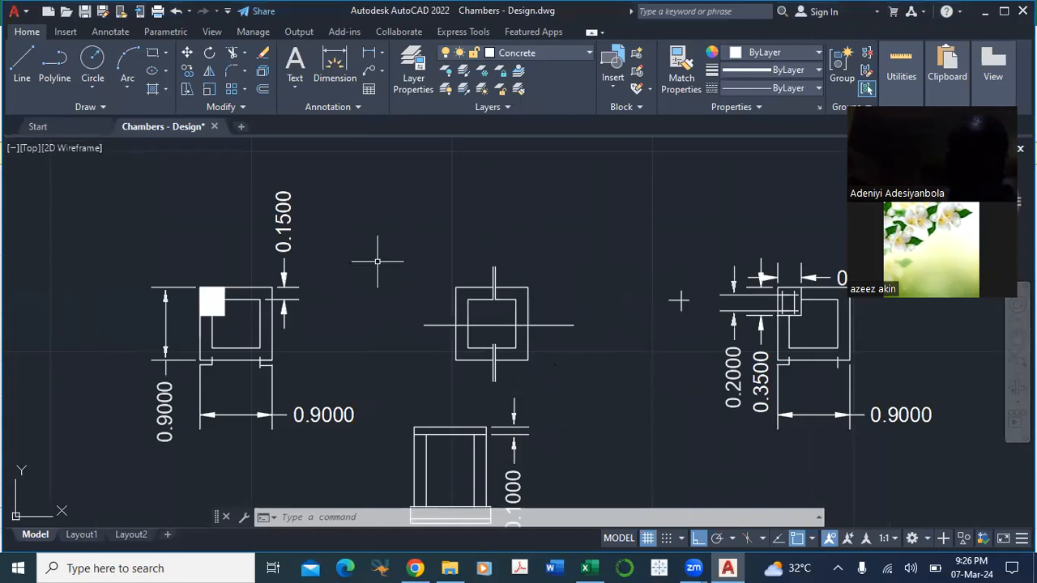
pyautogui.moveTo(398, 370); pyautogui.dragTo(418, 292)
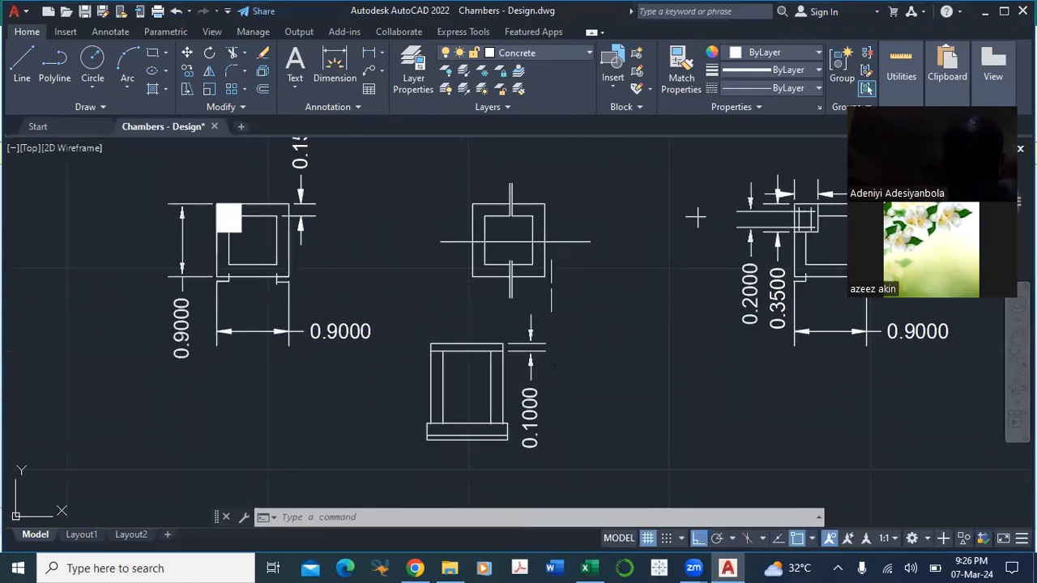
pyautogui.moveTo(554, 286); pyautogui.dragTo(558, 319)
pyautogui.scroll(2, 535, 241)
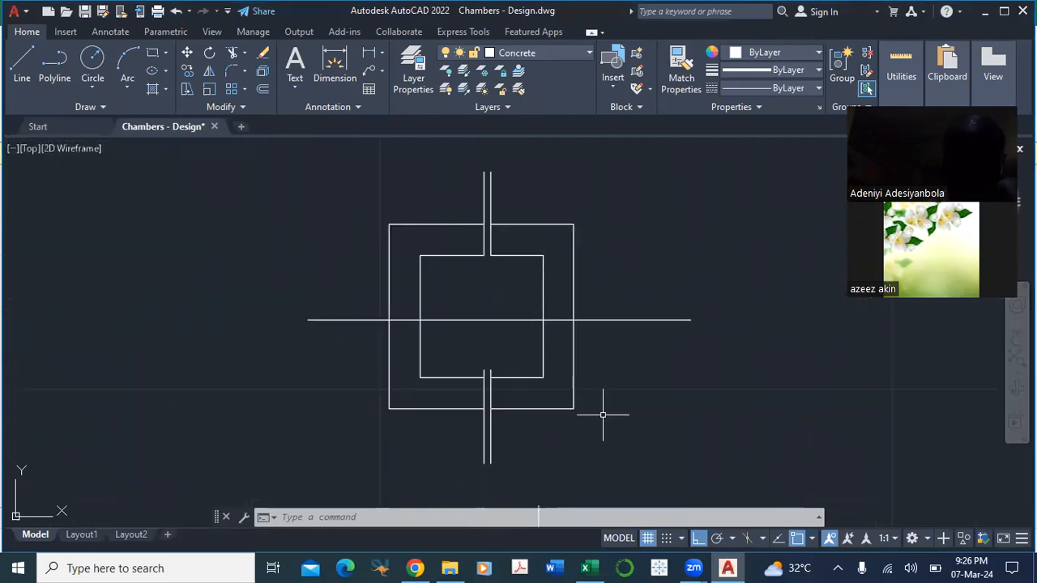
pyautogui.scroll(-2, 602, 413)
pyautogui.scroll(2, 534, 367)
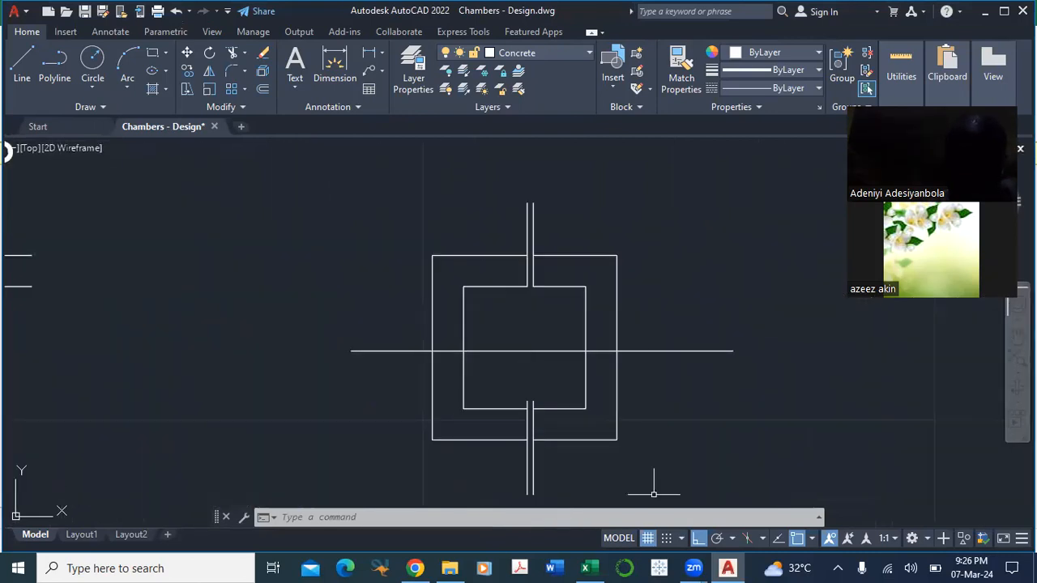
pyautogui.moveTo(666, 444); pyautogui.dragTo(661, 380)
pyautogui.moveTo(548, 369); pyautogui.dragTo(596, 371)
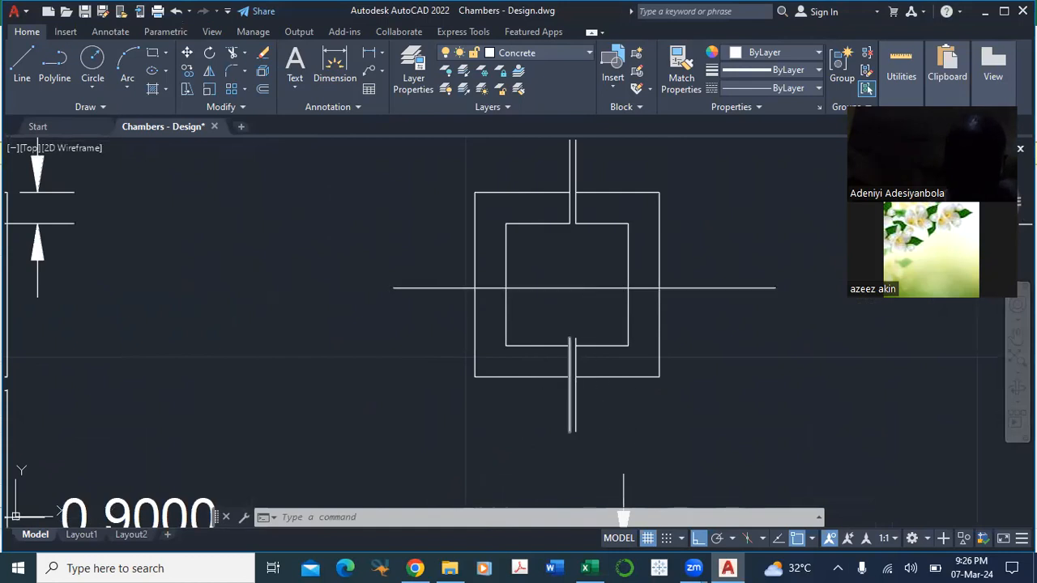
pyautogui.moveTo(726, 188); pyautogui.dragTo(739, 287)
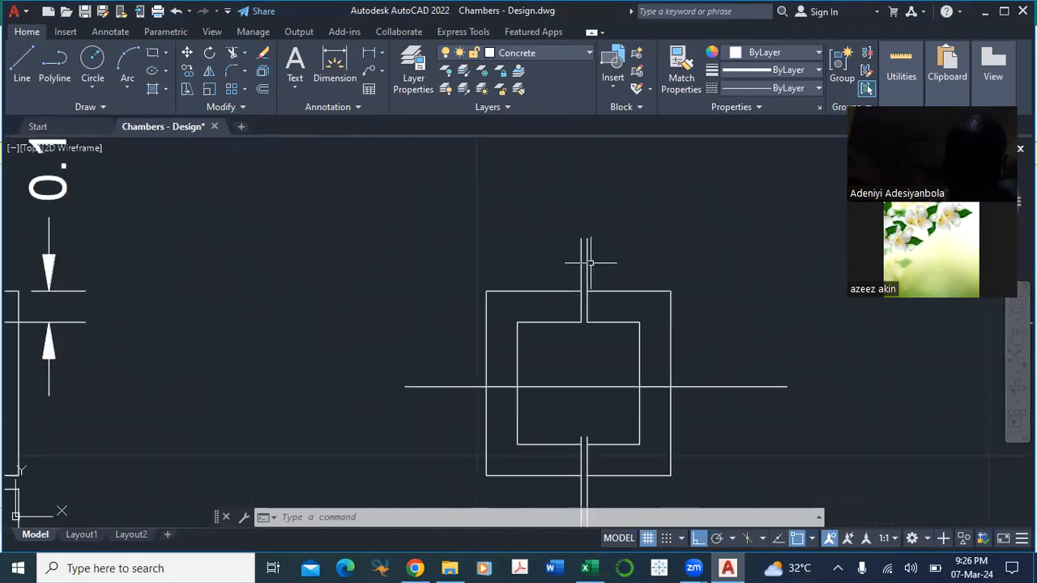
pyautogui.moveTo(675, 249); pyautogui.dragTo(675, 197)
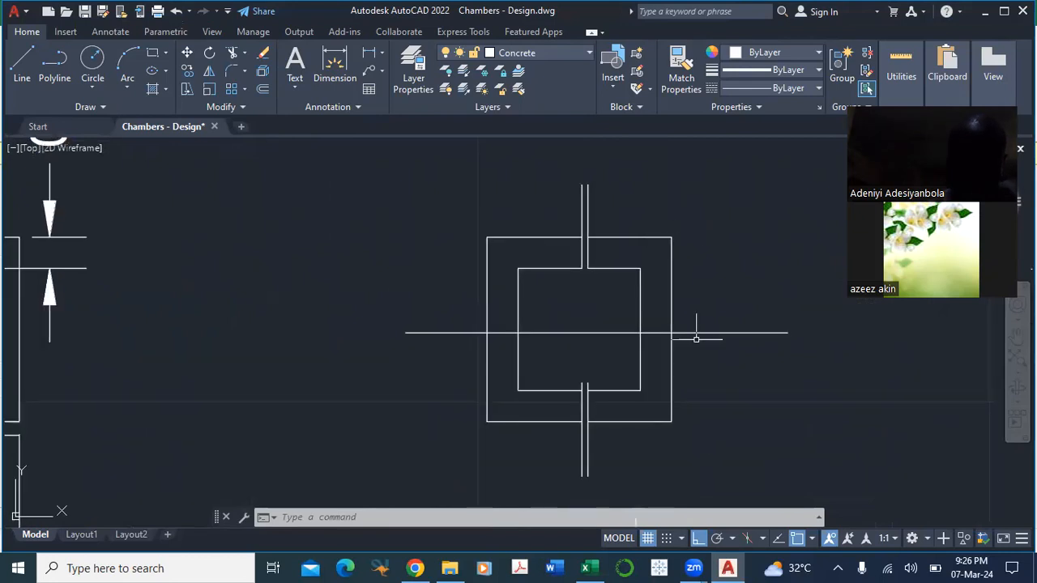
pyautogui.moveTo(699, 430); pyautogui.dragTo(747, 364)
pyautogui.scroll(-2, 452, 374)
# Step: Examine the two dimensioned chamber plans on either side of the middle plan, including their wall thickness and corner opening dimensions
pyautogui.moveTo(352, 331); pyautogui.dragTo(439, 335)
pyautogui.moveTo(456, 391); pyautogui.dragTo(428, 299)
pyautogui.moveTo(250, 384); pyautogui.dragTo(268, 467)
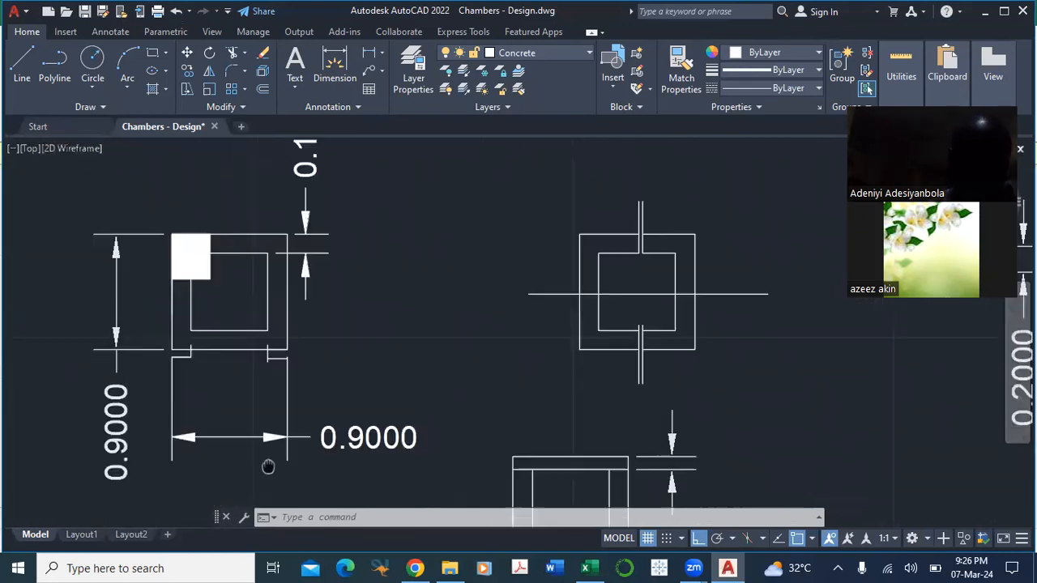
pyautogui.moveTo(417, 364); pyautogui.dragTo(411, 438)
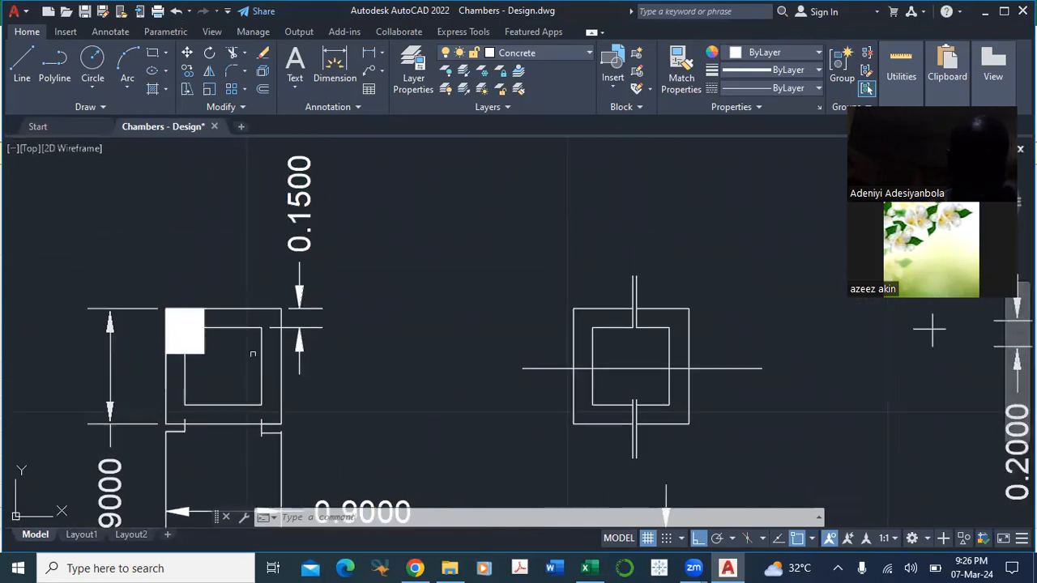
pyautogui.scroll(-2, 409, 249)
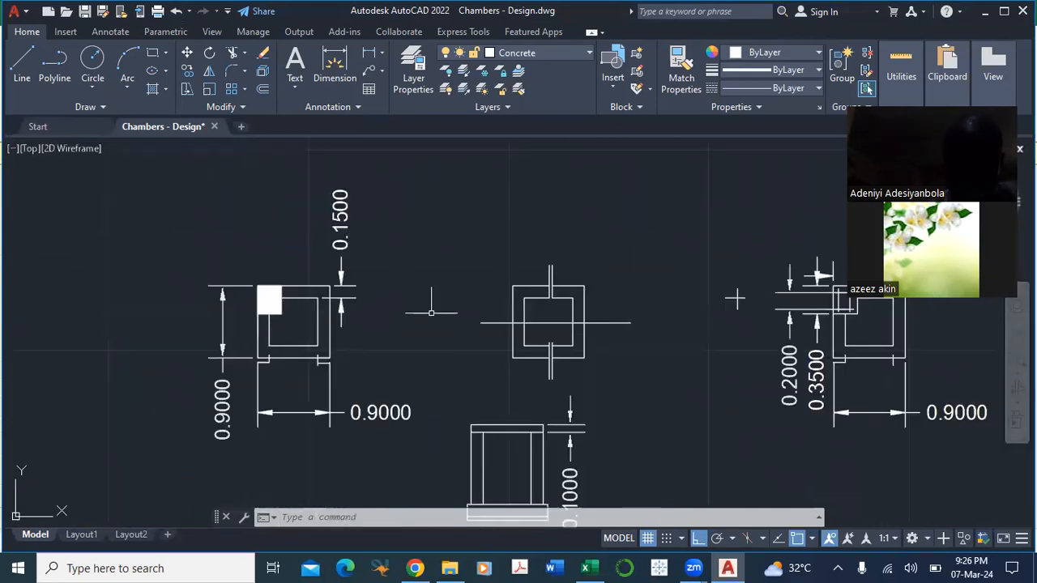
pyautogui.moveTo(690, 373); pyautogui.dragTo(456, 289)
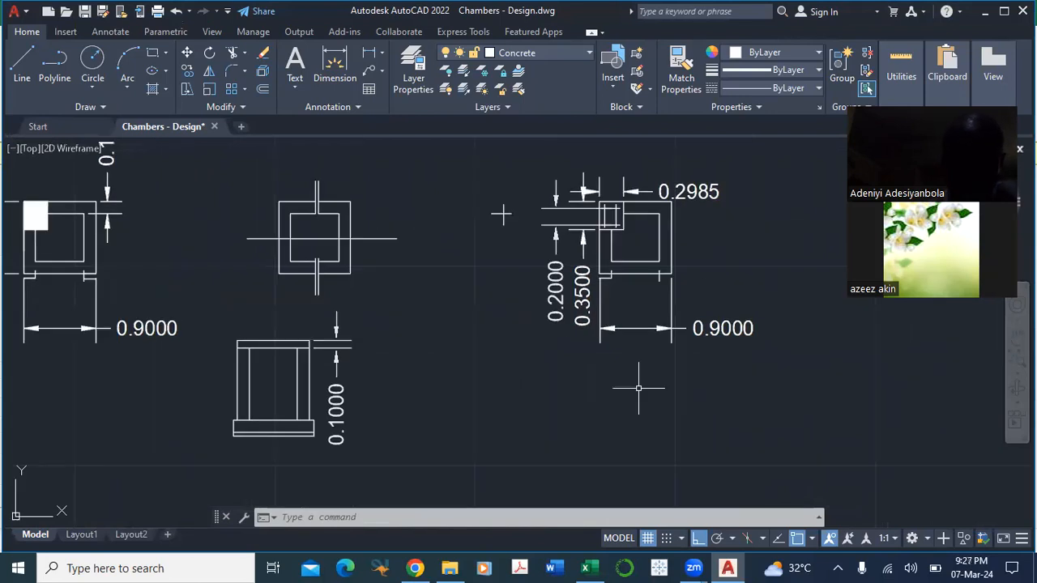
pyautogui.moveTo(638, 389); pyautogui.dragTo(513, 424)
pyautogui.moveTo(277, 362); pyautogui.dragTo(416, 388)
pyautogui.moveTo(216, 344); pyautogui.dragTo(242, 337)
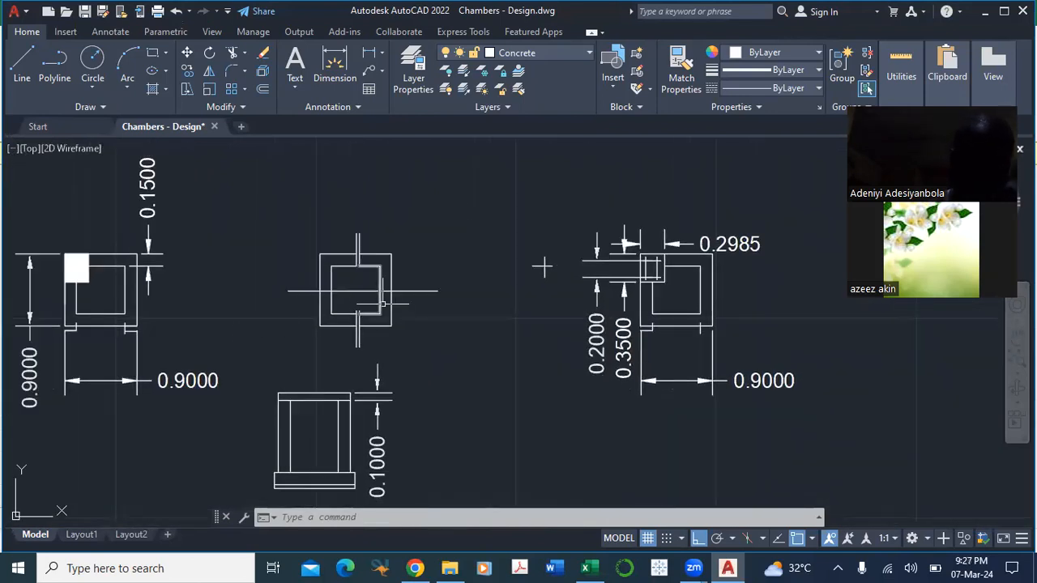
# Step: Examine the chamber's section view below the middle plan, from the cover slab and walls to the base layers
pyautogui.scroll(2, 383, 303)
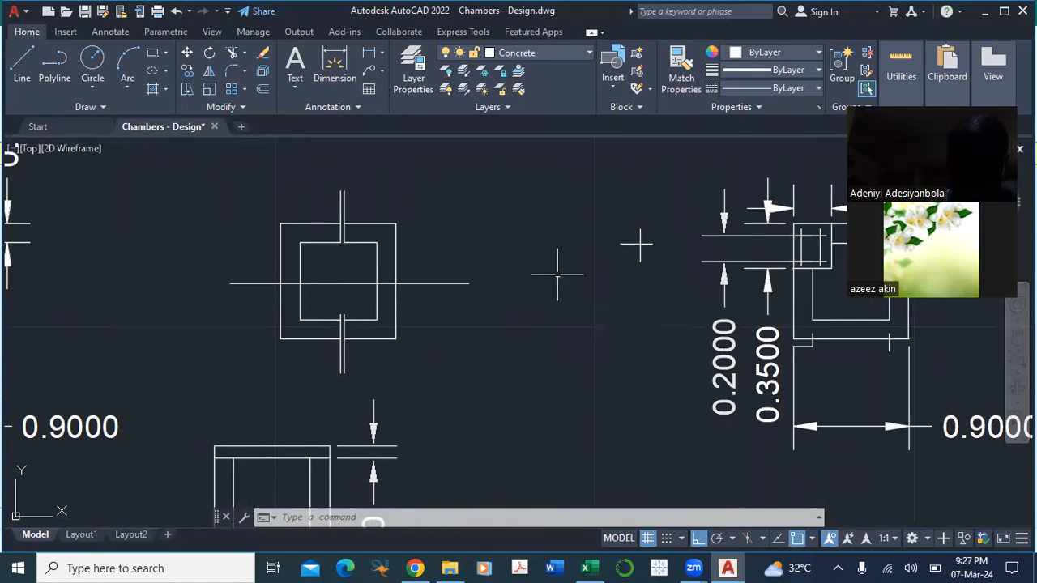
pyautogui.moveTo(454, 357); pyautogui.dragTo(462, 259)
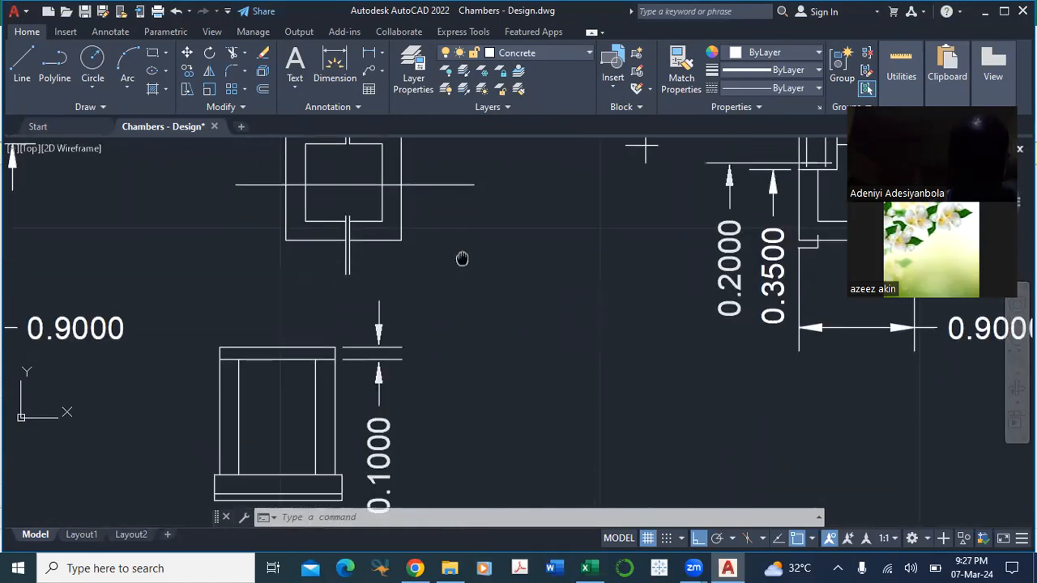
pyautogui.moveTo(512, 322); pyautogui.dragTo(526, 249)
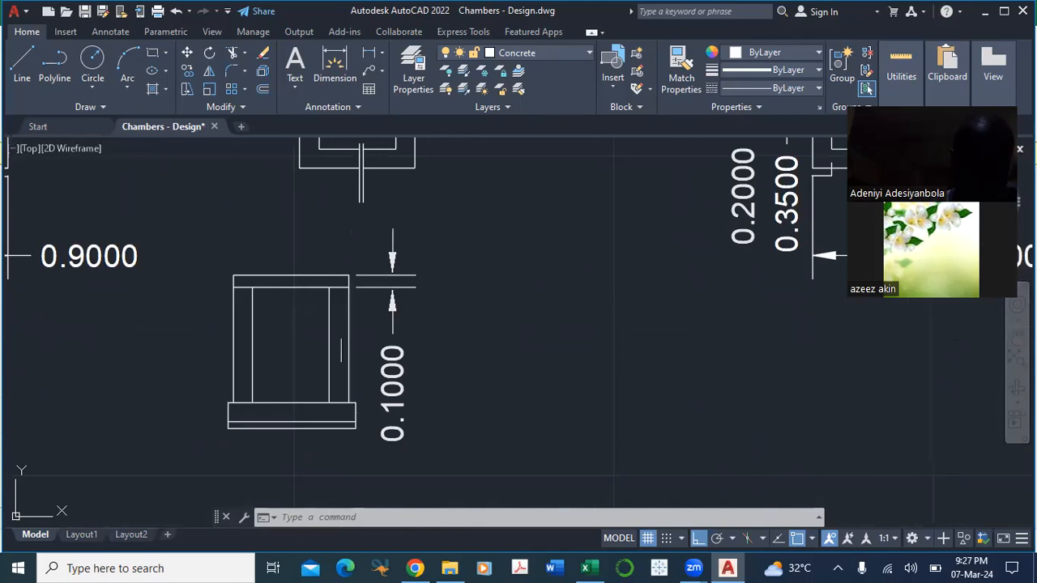
pyautogui.scroll(2, 281, 413)
pyautogui.moveTo(363, 403); pyautogui.dragTo(411, 490)
pyautogui.moveTo(389, 330)
pyautogui.mouseDown()
pyautogui.moveTo(413, 433)
pyautogui.moveTo(426, 309)
pyautogui.mouseUp()
pyautogui.moveTo(400, 439); pyautogui.dragTo(403, 324)
pyautogui.scroll(2, 398, 394)
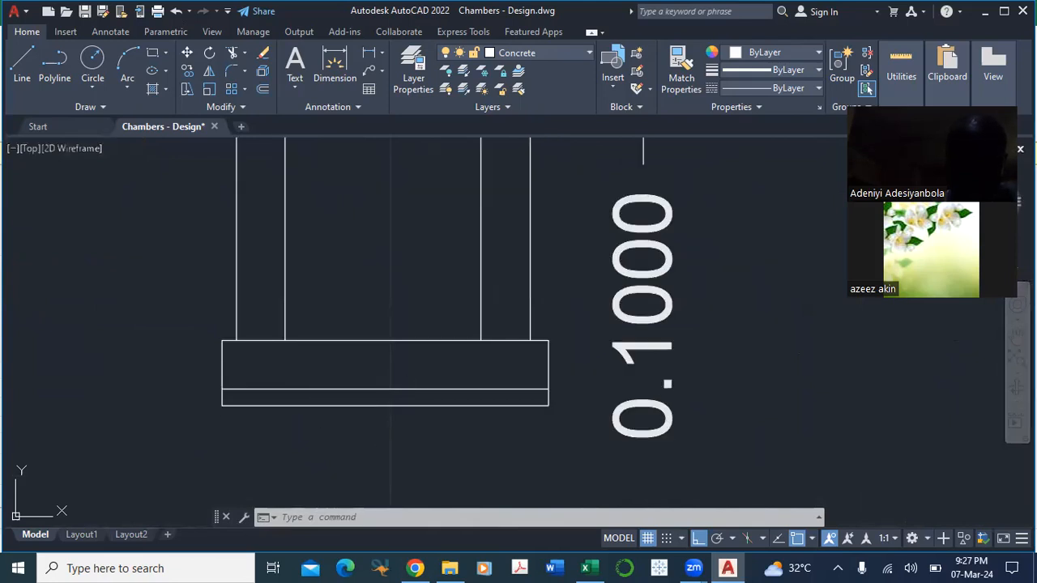
pyautogui.scroll(-2, 420, 423)
pyautogui.moveTo(403, 329)
pyautogui.mouseDown()
pyautogui.moveTo(442, 390)
pyautogui.moveTo(433, 310)
pyautogui.mouseUp()
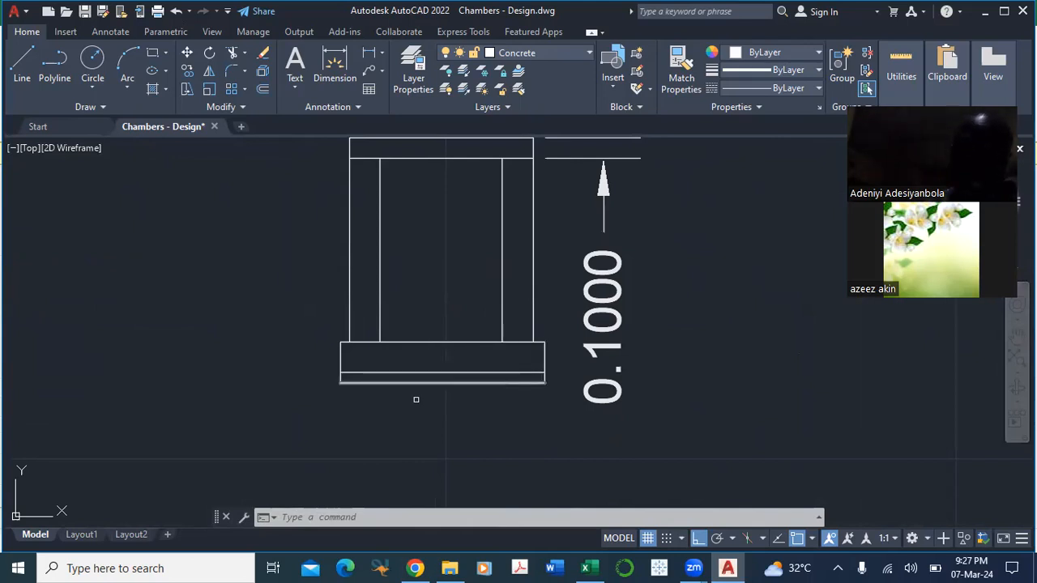
pyautogui.moveTo(426, 413); pyautogui.dragTo(431, 432)
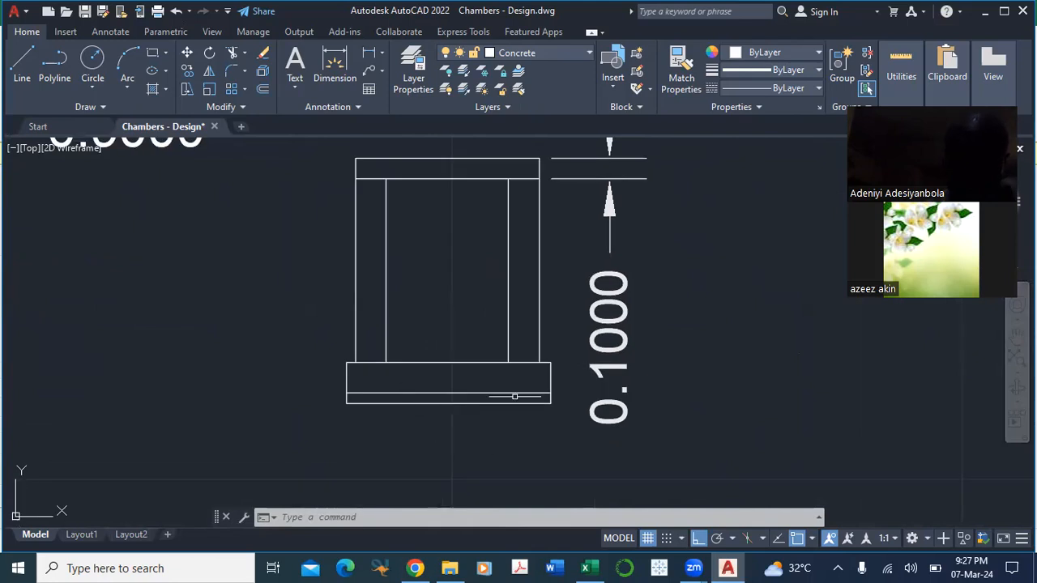
pyautogui.moveTo(486, 436); pyautogui.dragTo(512, 420)
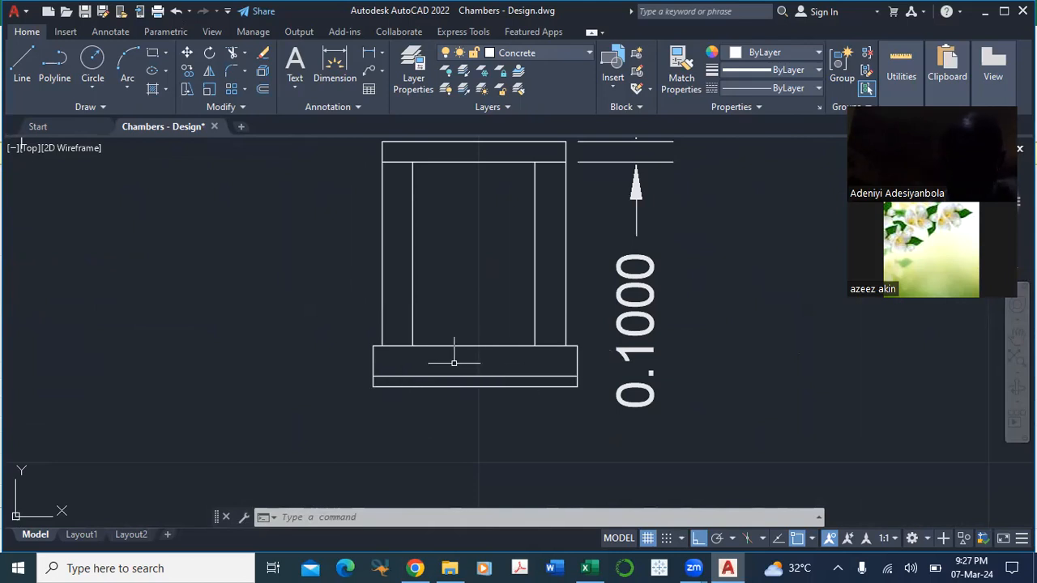
# Step: Review the chamber section together with all three plans to compare the overall design and dimensions
pyautogui.moveTo(508, 366)
pyautogui.mouseDown()
pyautogui.moveTo(767, 387)
pyautogui.moveTo(613, 438)
pyautogui.moveTo(540, 436)
pyautogui.mouseUp()
pyautogui.scroll(-2, 763, 383)
pyautogui.moveTo(568, 356); pyautogui.dragTo(568, 479)
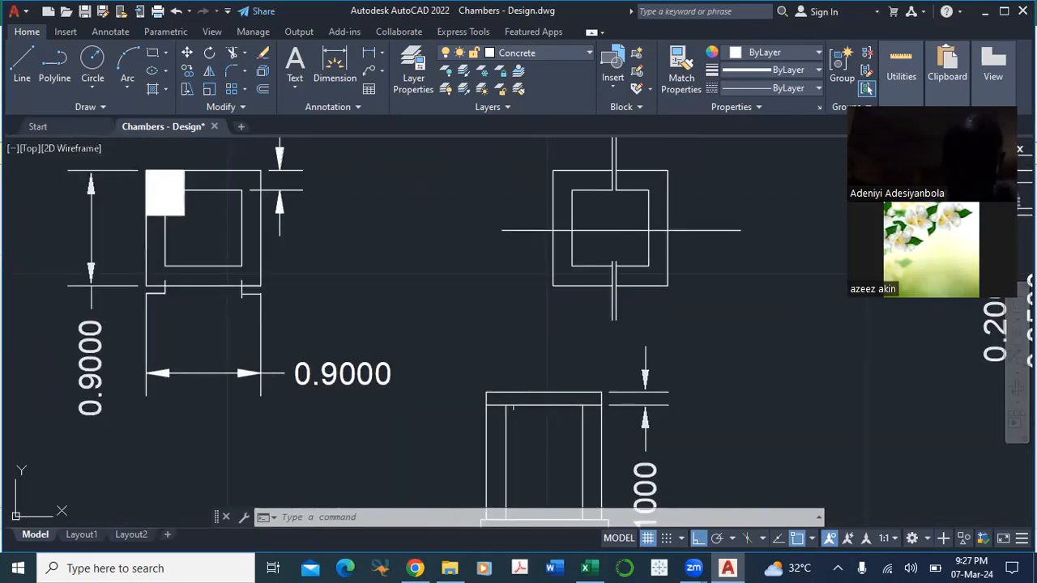
pyautogui.moveTo(567, 358); pyautogui.dragTo(507, 425)
pyautogui.moveTo(746, 418); pyautogui.dragTo(636, 352)
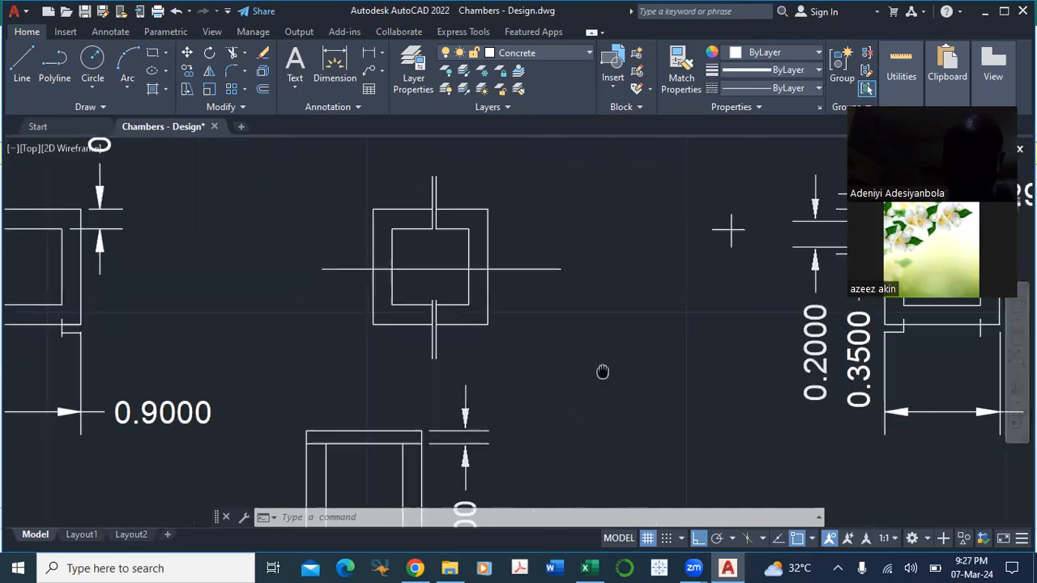
pyautogui.moveTo(713, 366); pyautogui.dragTo(570, 320)
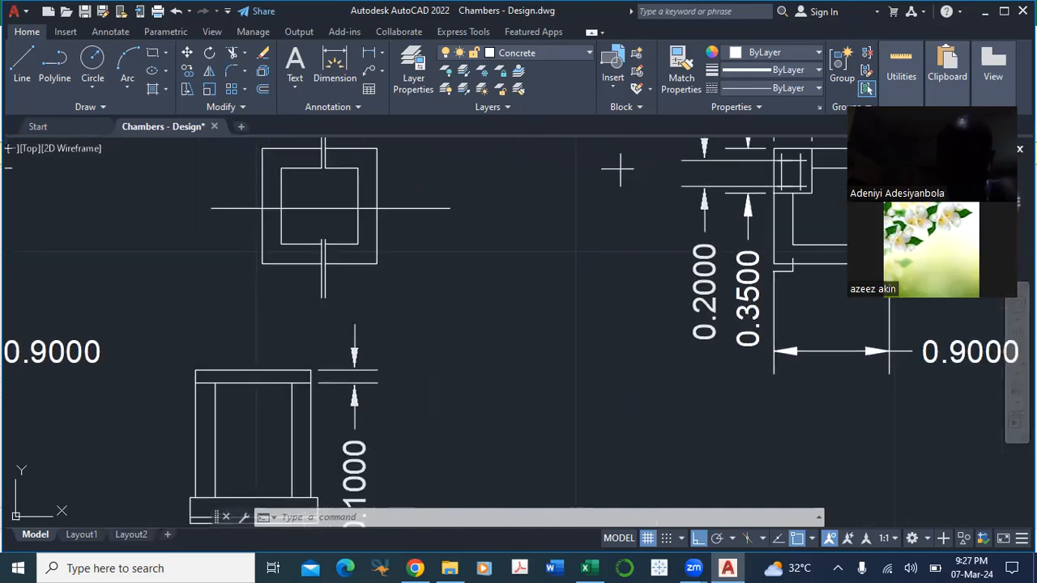
pyautogui.scroll(-2, 542, 350)
pyautogui.moveTo(547, 358)
pyautogui.mouseDown()
pyautogui.moveTo(539, 416)
pyautogui.moveTo(535, 334)
pyautogui.mouseUp()
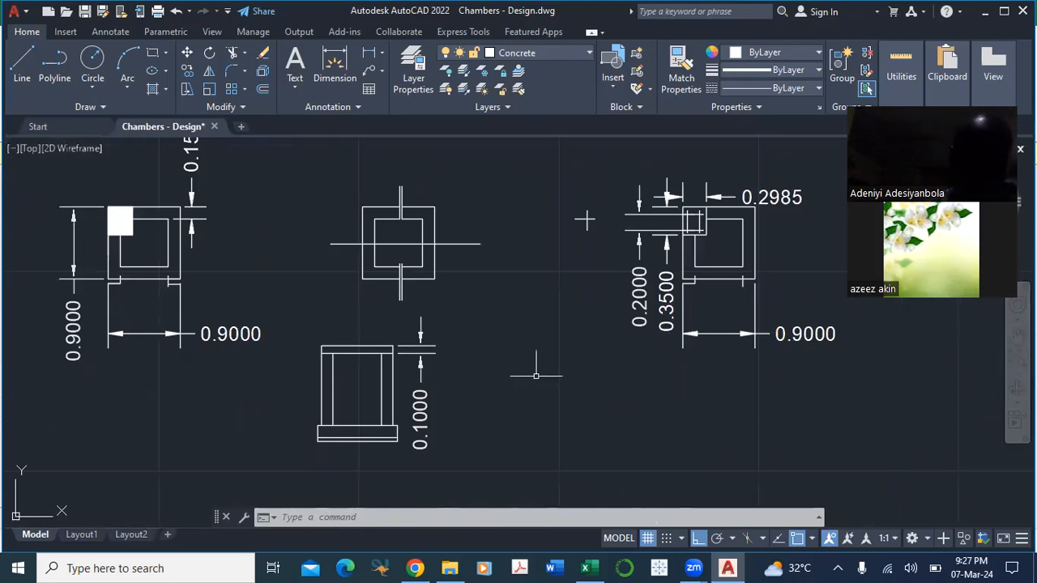
pyautogui.moveTo(569, 407); pyautogui.dragTo(524, 425)
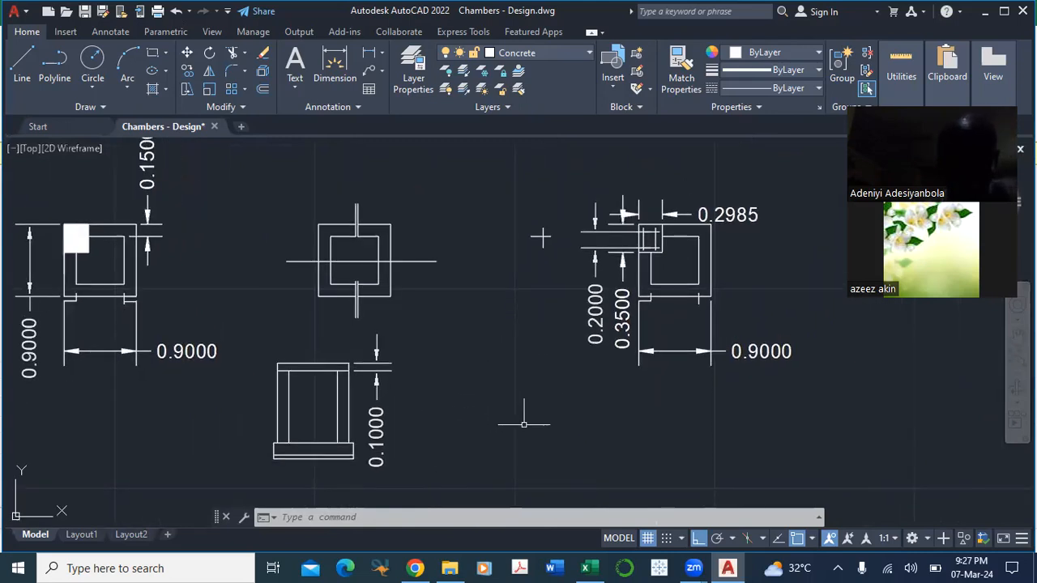
pyautogui.moveTo(508, 373); pyautogui.dragTo(522, 426)
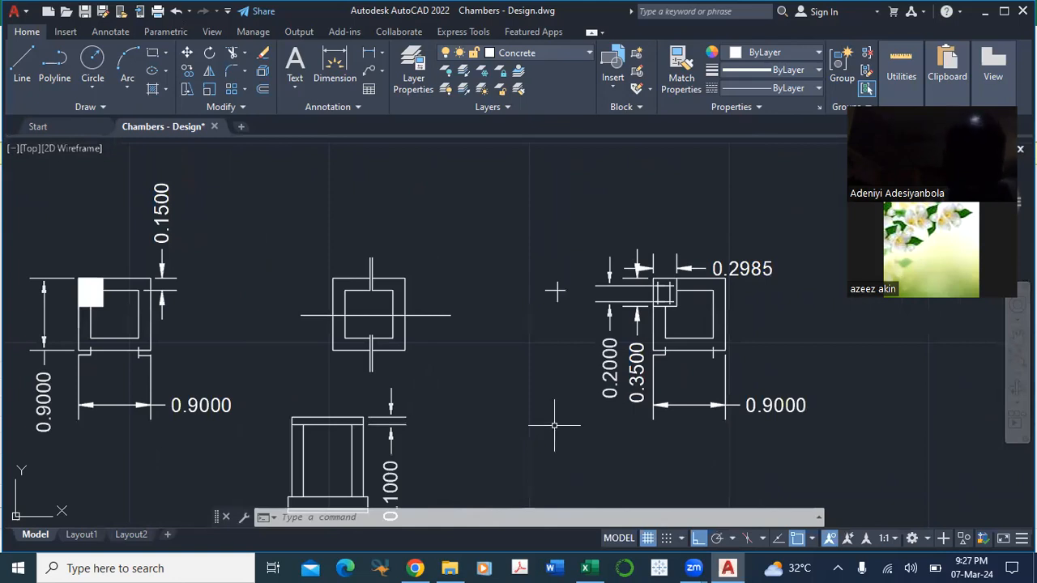
pyautogui.moveTo(259, 361); pyautogui.dragTo(377, 354)
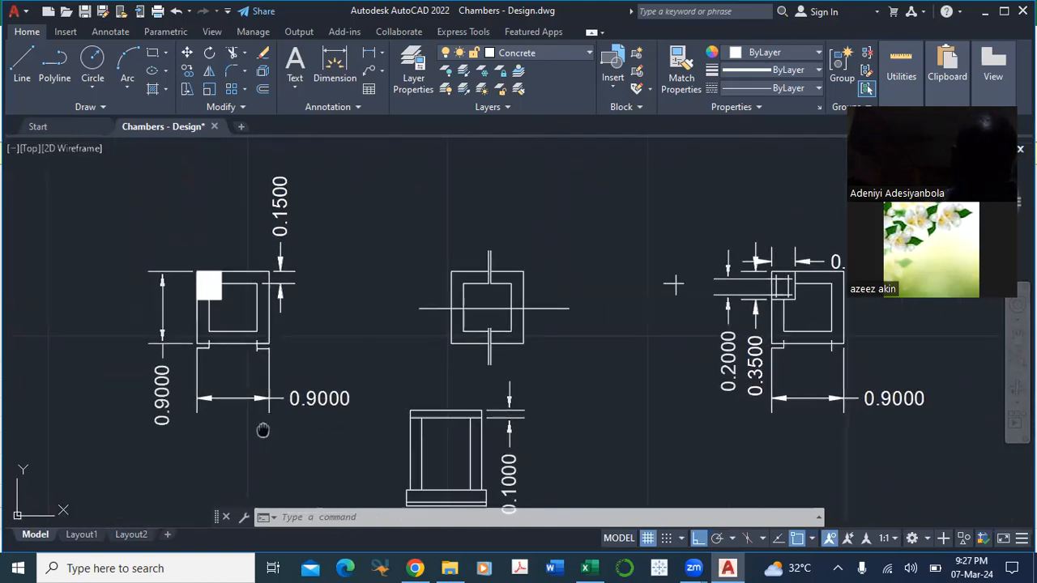
# Step: Compare the chamber plans and examine the corner detail of the plan carrying the 0.2000 and 0.3500 dimensions
pyautogui.moveTo(262, 428); pyautogui.dragTo(270, 385)
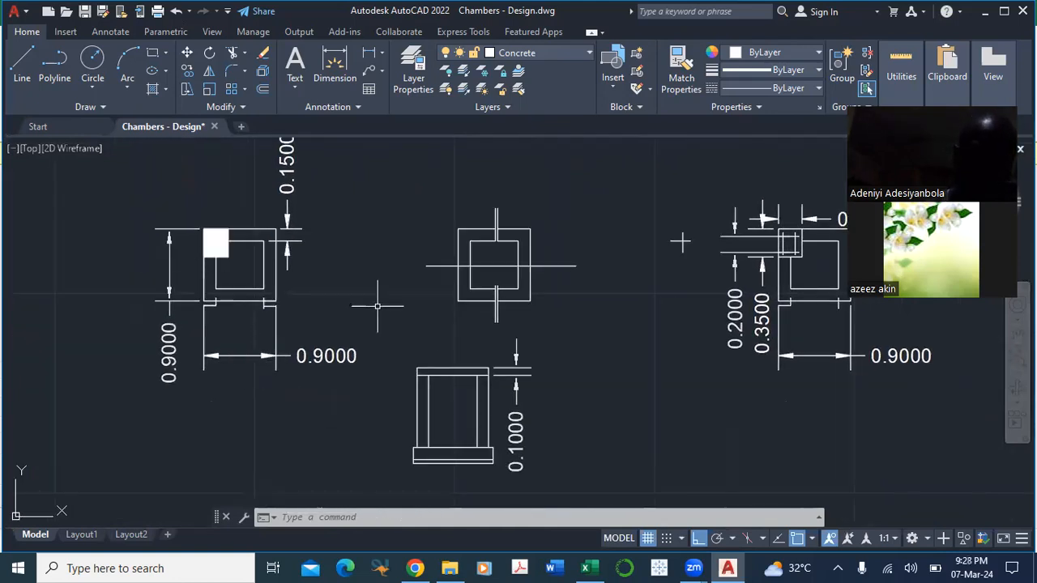
pyautogui.moveTo(366, 307); pyautogui.dragTo(373, 352)
pyautogui.moveTo(362, 291); pyautogui.dragTo(355, 337)
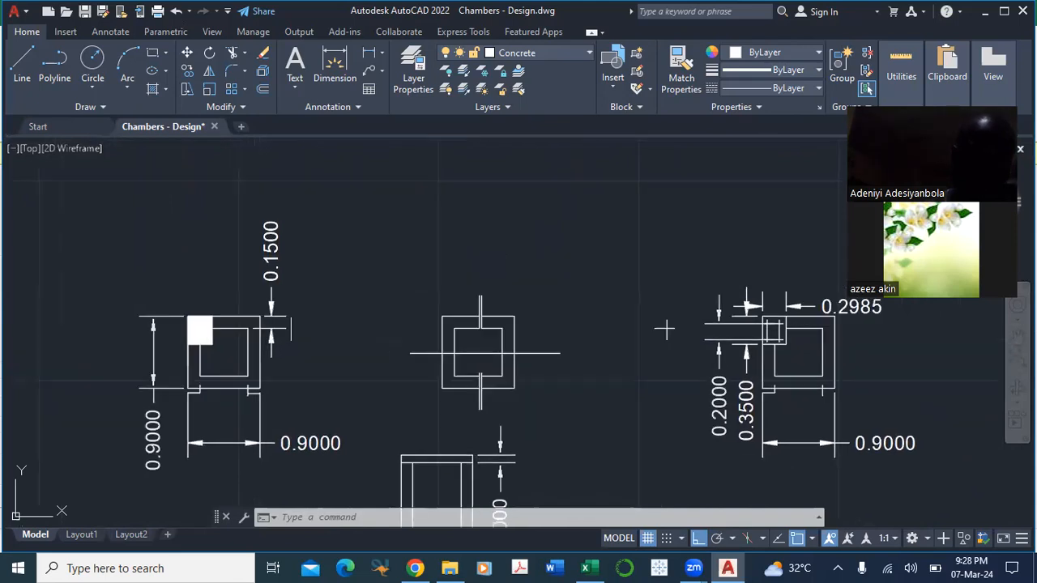
pyautogui.moveTo(627, 419); pyautogui.dragTo(384, 372)
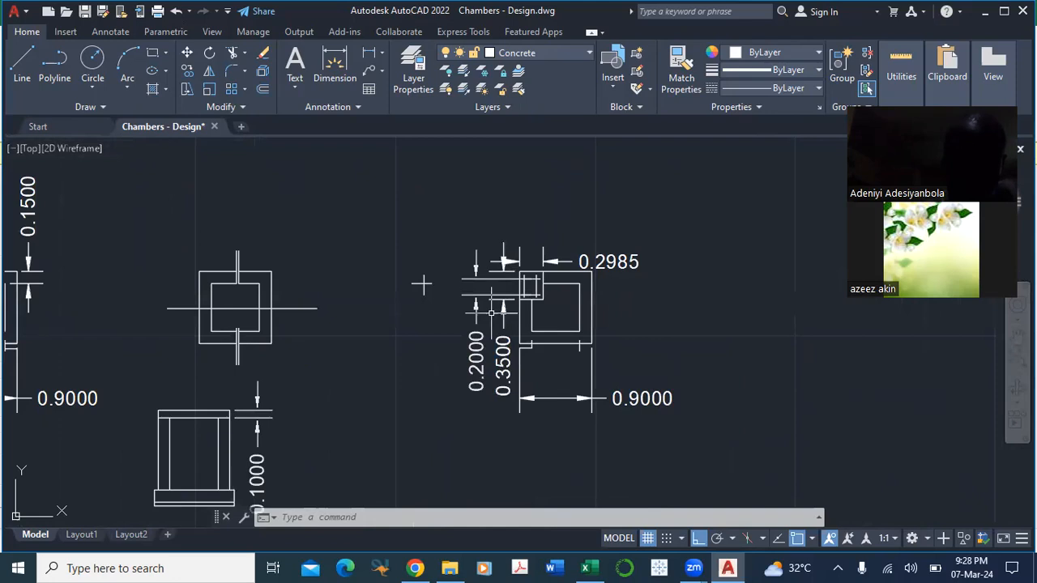
pyautogui.scroll(1, 555, 301)
pyautogui.scroll(3, 558, 268)
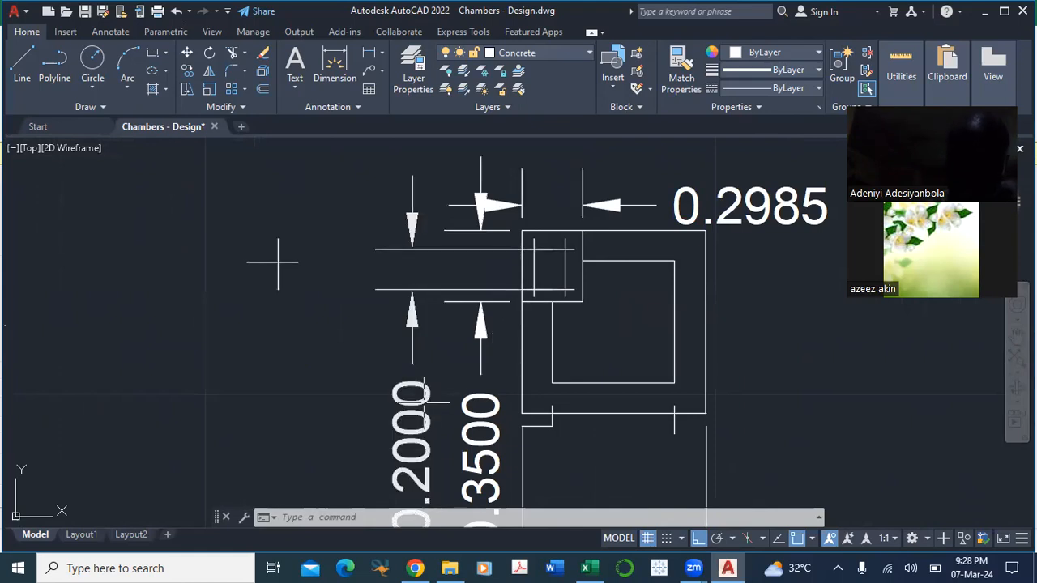
pyautogui.scroll(-2, 438, 427)
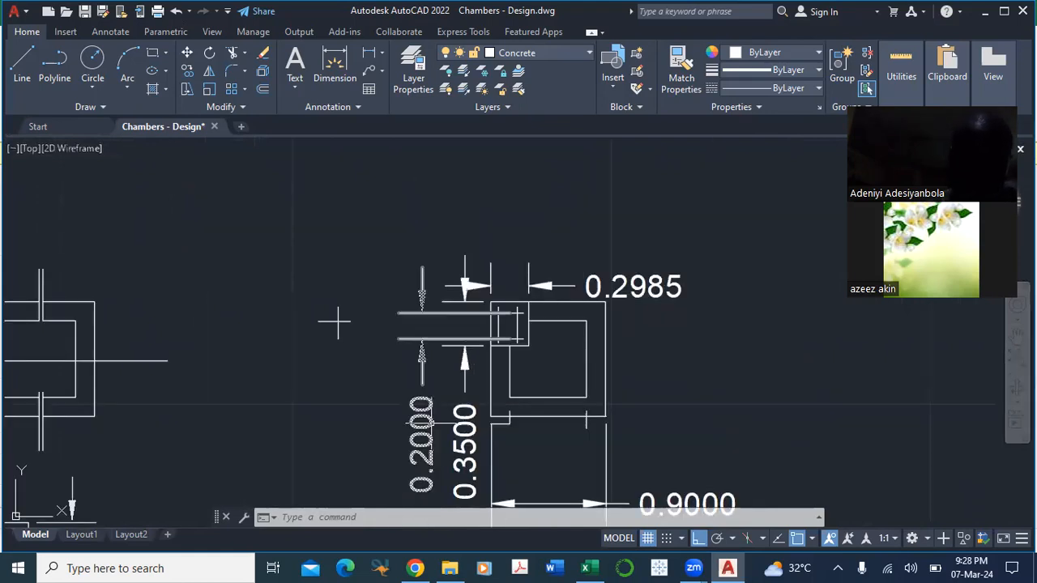
# Step: Examine the crossing reinforcement lines in the corner detail together with that plan's wall outlines and overall width dimension
pyautogui.moveTo(443, 438); pyautogui.dragTo(439, 366)
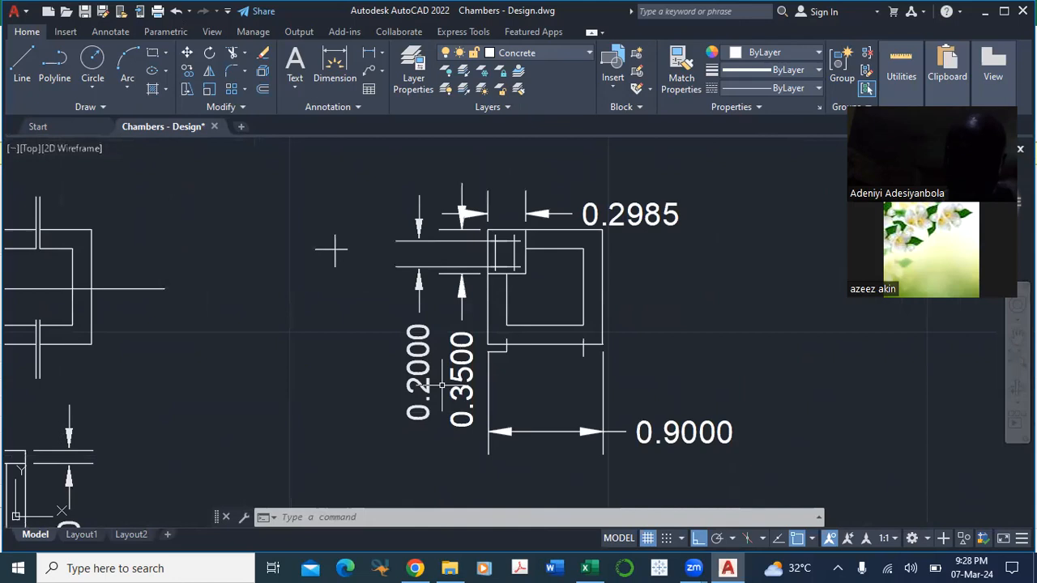
pyautogui.moveTo(437, 446); pyautogui.dragTo(334, 469)
pyautogui.moveTo(608, 342); pyautogui.dragTo(577, 416)
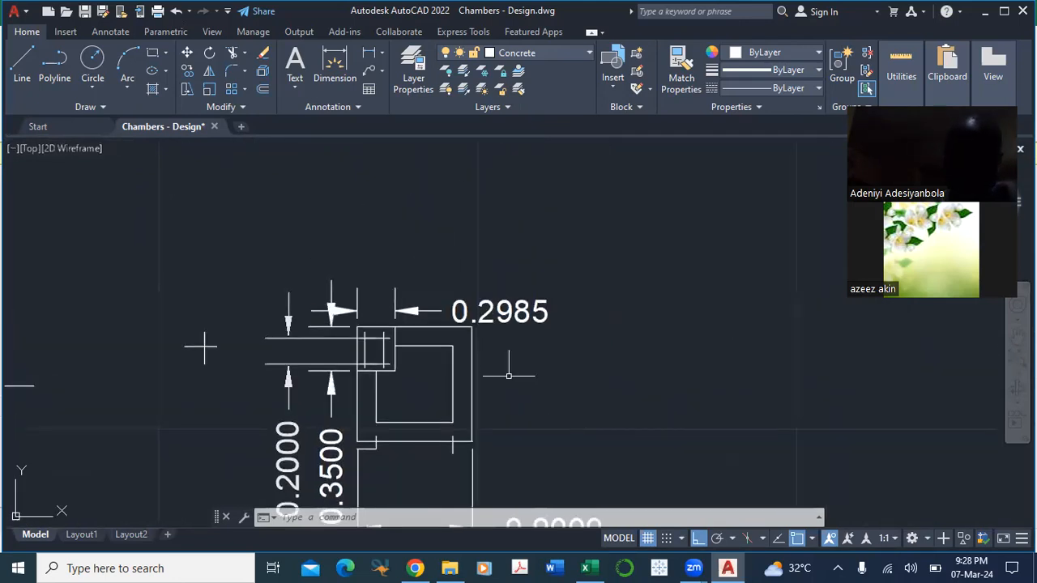
pyautogui.moveTo(445, 371); pyautogui.dragTo(449, 324)
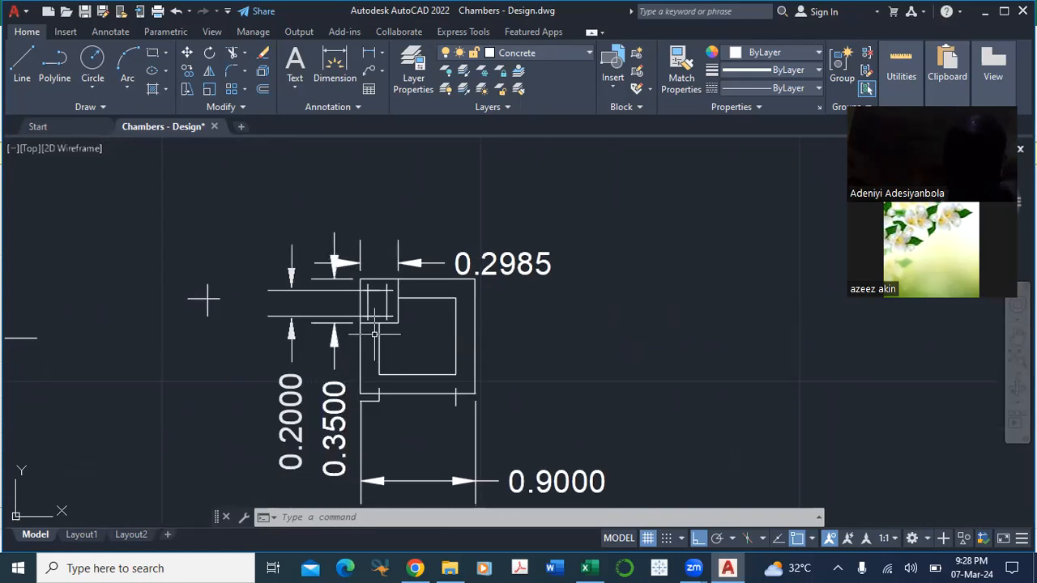
pyautogui.scroll(4, 389, 321)
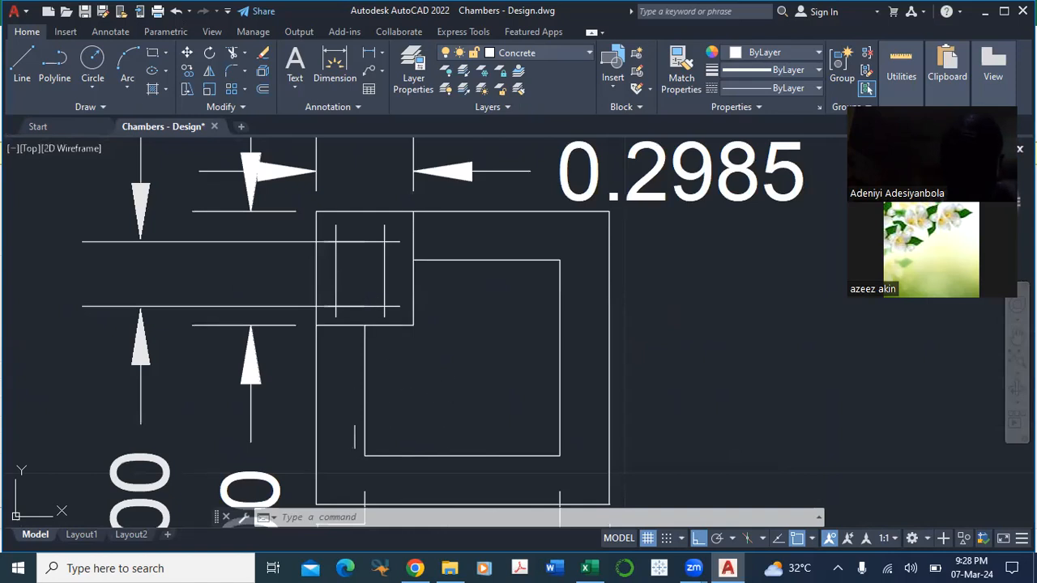
pyautogui.moveTo(303, 428)
pyautogui.mouseDown()
pyautogui.moveTo(320, 313)
pyautogui.moveTo(306, 398)
pyautogui.moveTo(302, 271)
pyautogui.mouseUp()
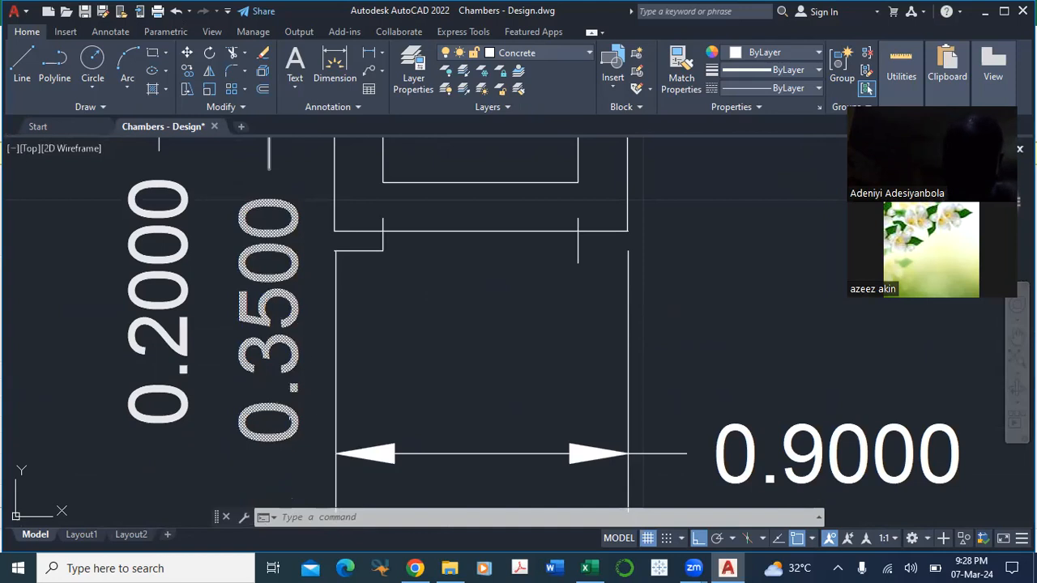
pyautogui.moveTo(708, 231); pyautogui.dragTo(637, 476)
pyautogui.scroll(-2, 637, 466)
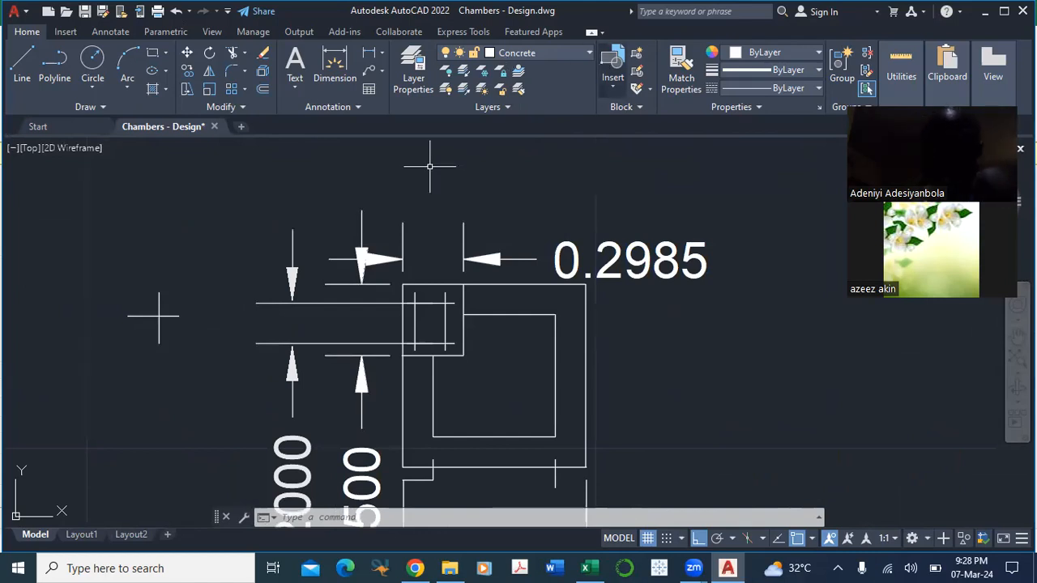
# Step: Switch to the Inspection Chamber Estimate workbook in Excel and review the chamber item's description and unit on the Measurement sheet
pyautogui.moveTo(585, 568)
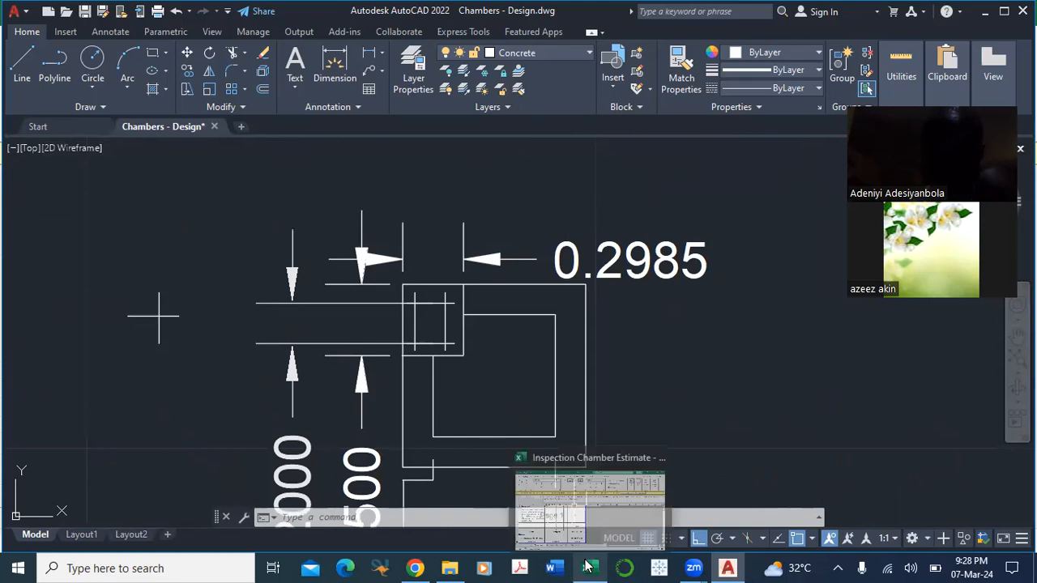
pyautogui.click(599, 495)
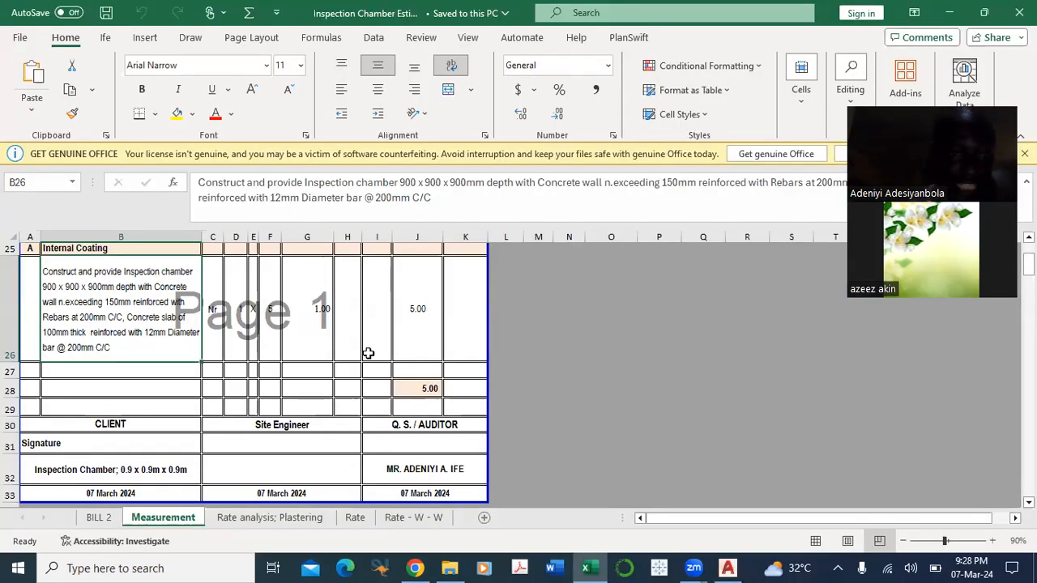
pyautogui.scroll(-1, 361, 338)
pyautogui.scroll(4, 394, 347)
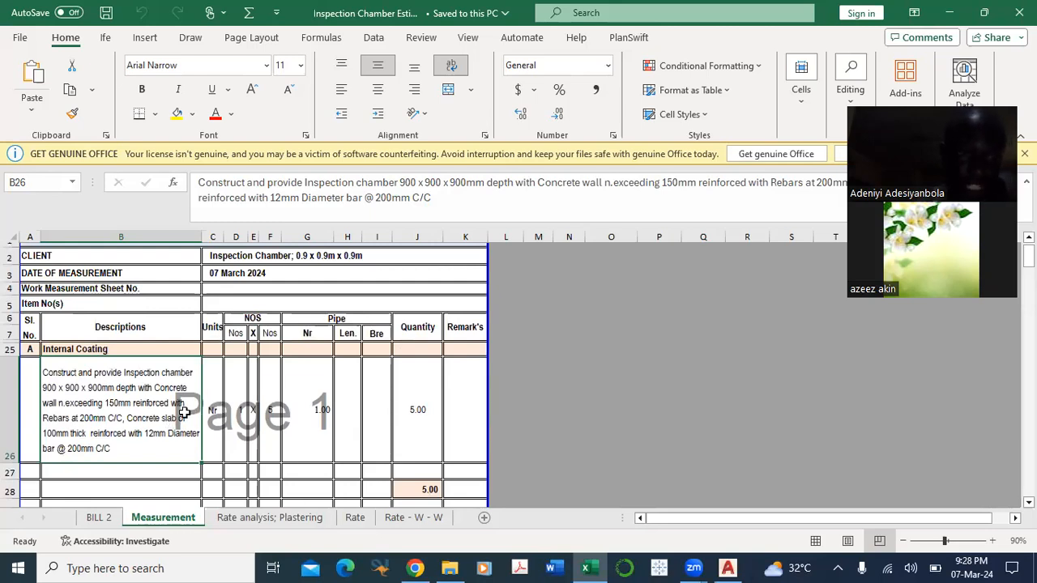
pyautogui.click(215, 395)
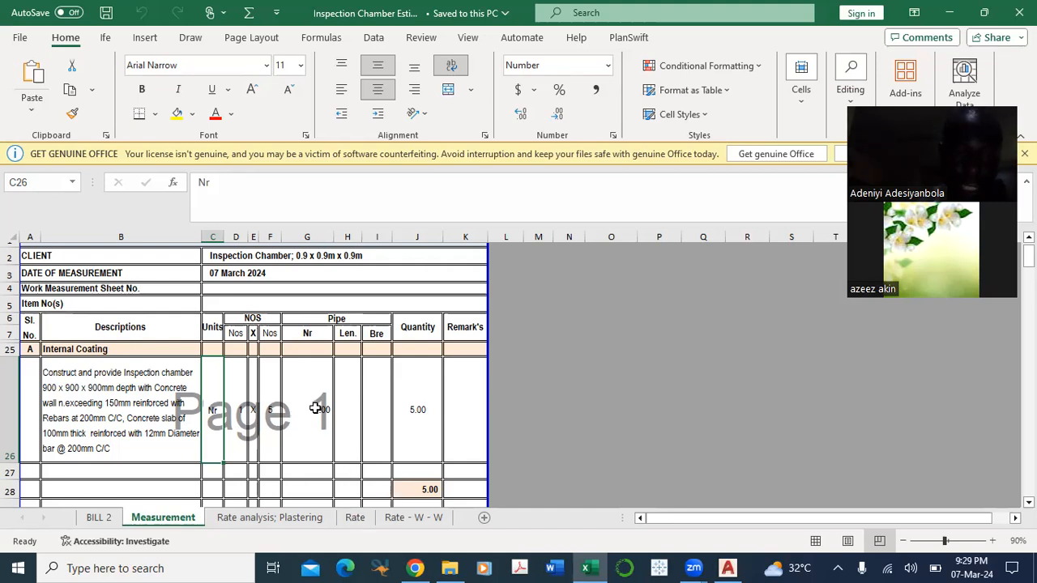
# Step: Open the Rate sheet and review the RC concrete mix ratio, voids and material quantities
pyautogui.scroll(-2, 324, 429)
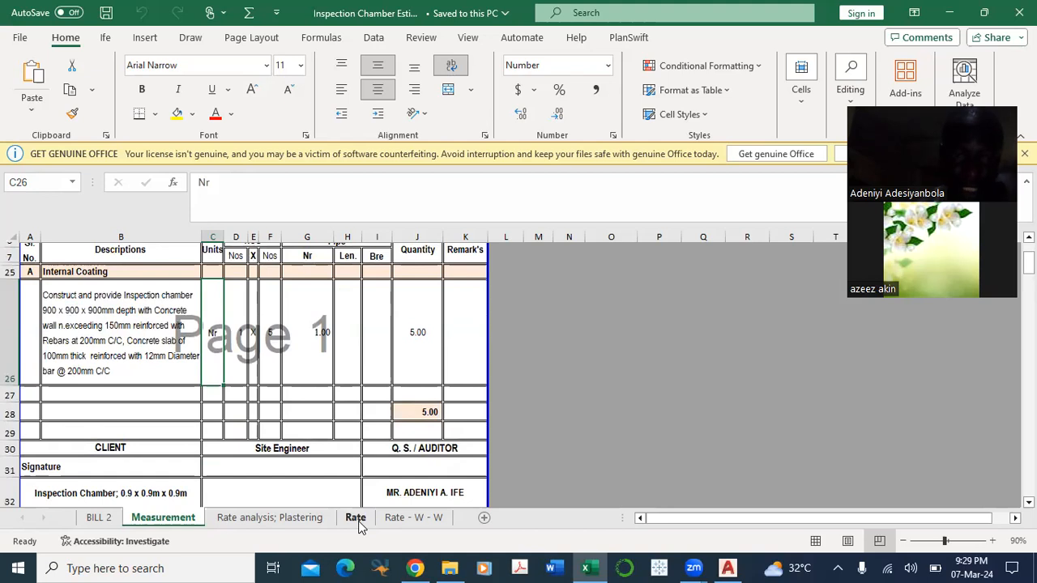
pyautogui.click(355, 518)
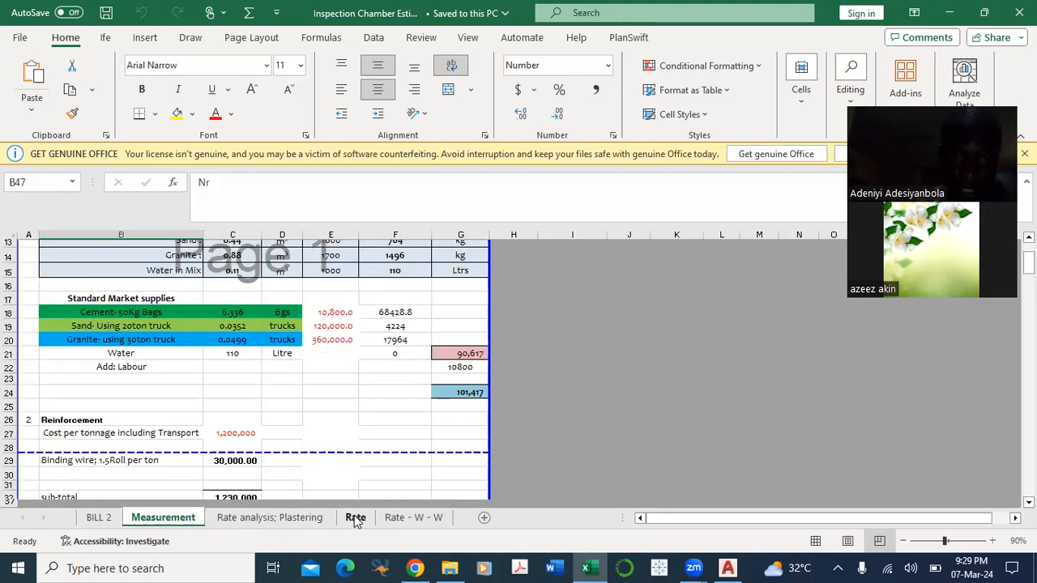
pyautogui.scroll(9, 344, 390)
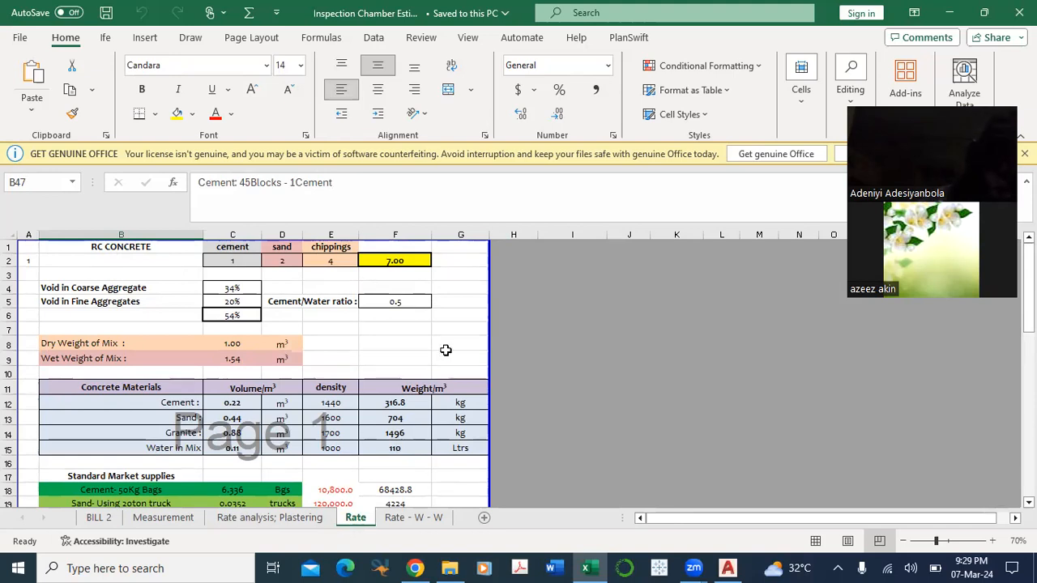
# Step: Switch back to the Chambers - Design drawing in AutoCAD and examine the chamber section below the middle plan
pyautogui.moveTo(728, 567)
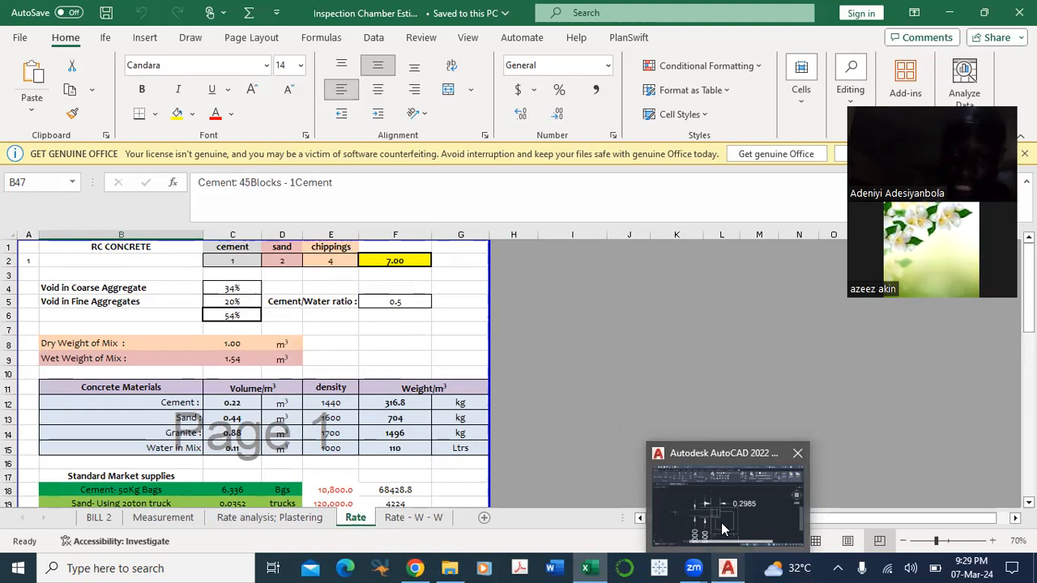
pyautogui.click(727, 520)
pyautogui.scroll(2, 601, 308)
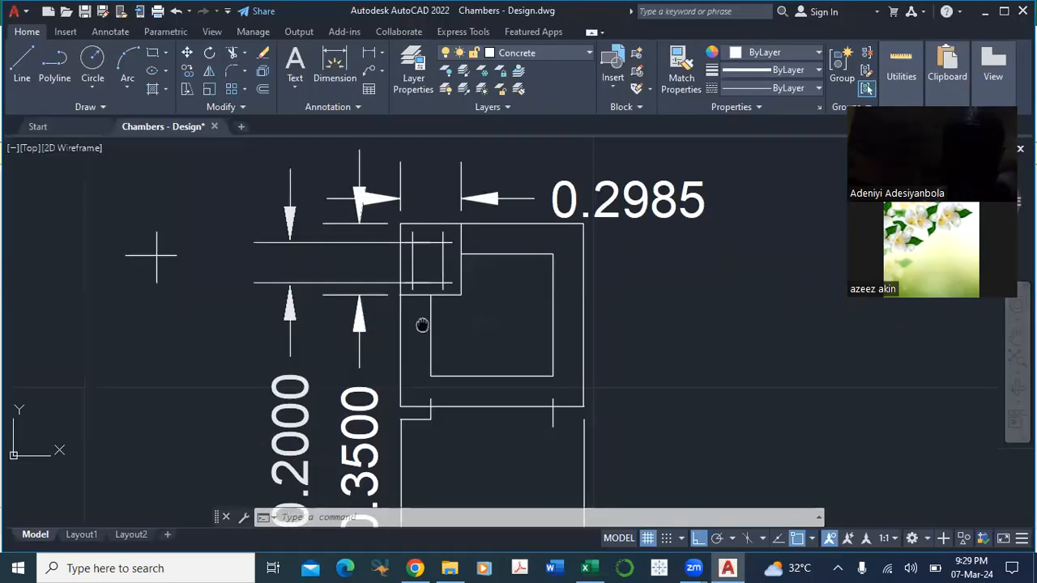
pyautogui.scroll(-5, 602, 308)
pyautogui.moveTo(242, 373); pyautogui.dragTo(551, 357)
pyautogui.moveTo(365, 379)
pyautogui.mouseDown()
pyautogui.moveTo(381, 330)
pyautogui.moveTo(371, 231)
pyautogui.mouseUp()
pyautogui.moveTo(528, 394); pyautogui.dragTo(494, 434)
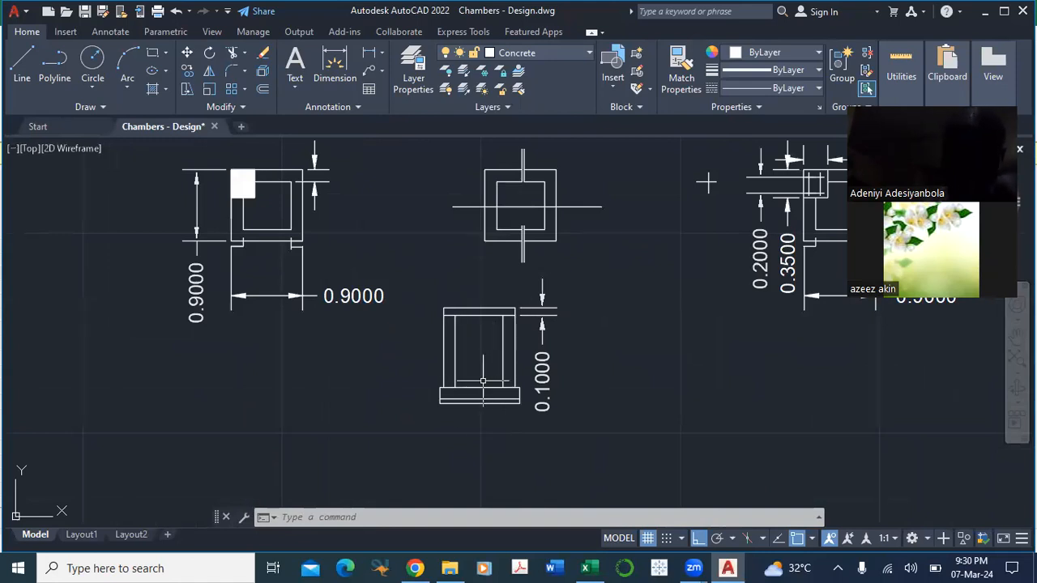
pyautogui.moveTo(572, 438); pyautogui.dragTo(539, 435)
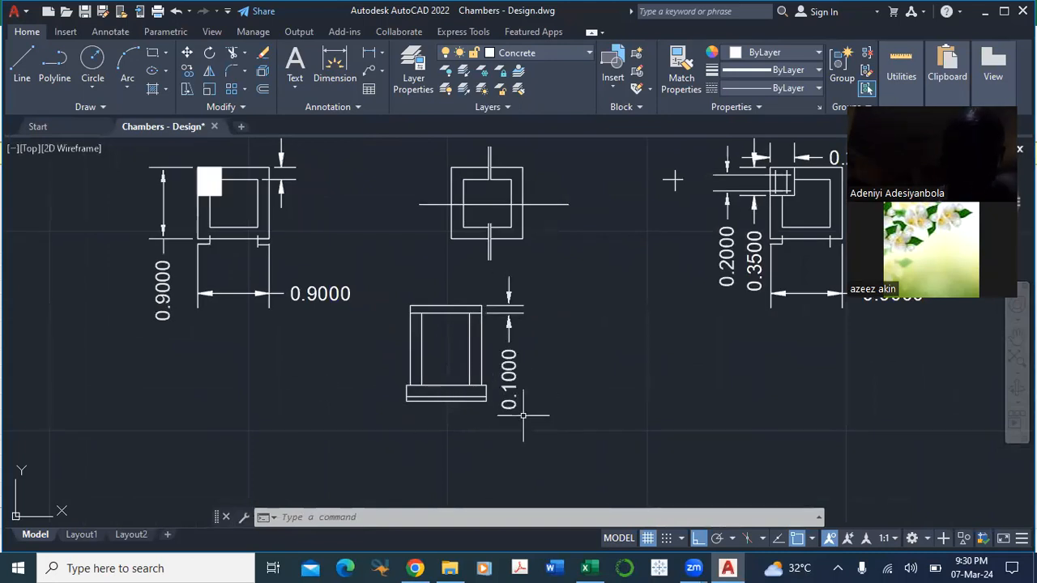
pyautogui.moveTo(574, 403); pyautogui.dragTo(567, 396)
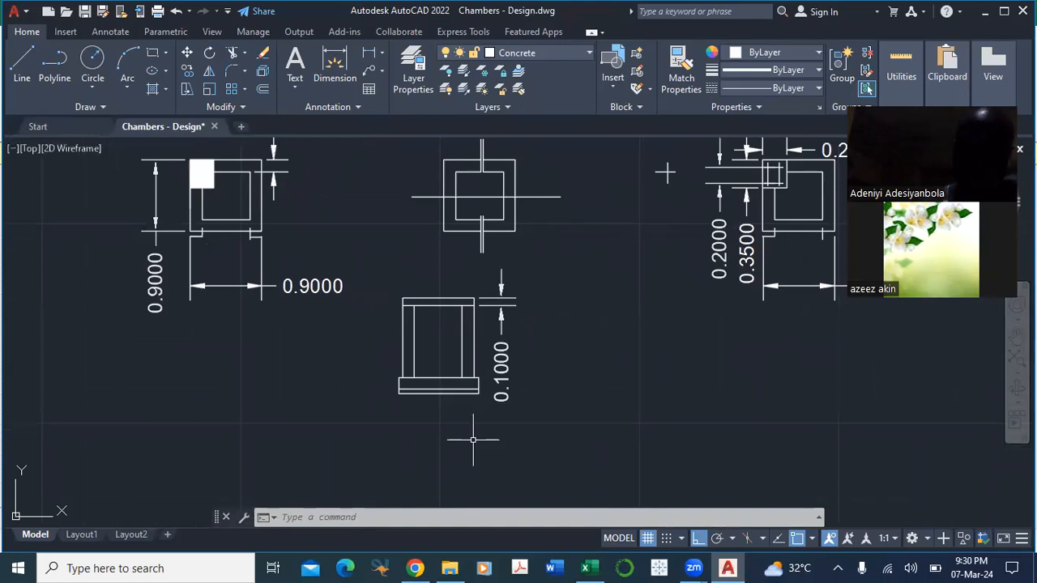
# Step: Examine the chamber section up close, from the cover slab and side walls down to the two base layers
pyautogui.scroll(2, 424, 392)
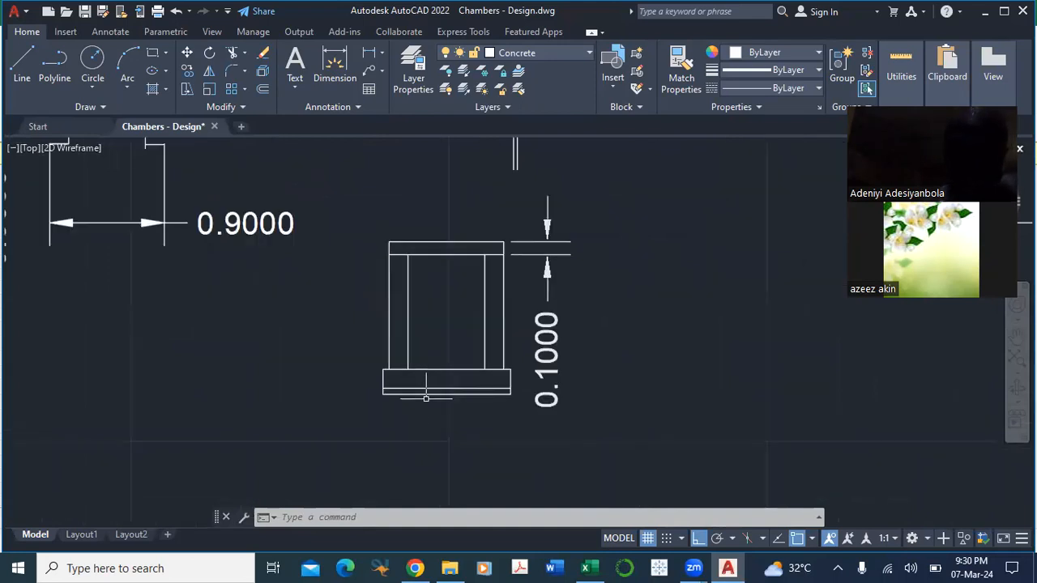
pyautogui.scroll(2, 426, 394)
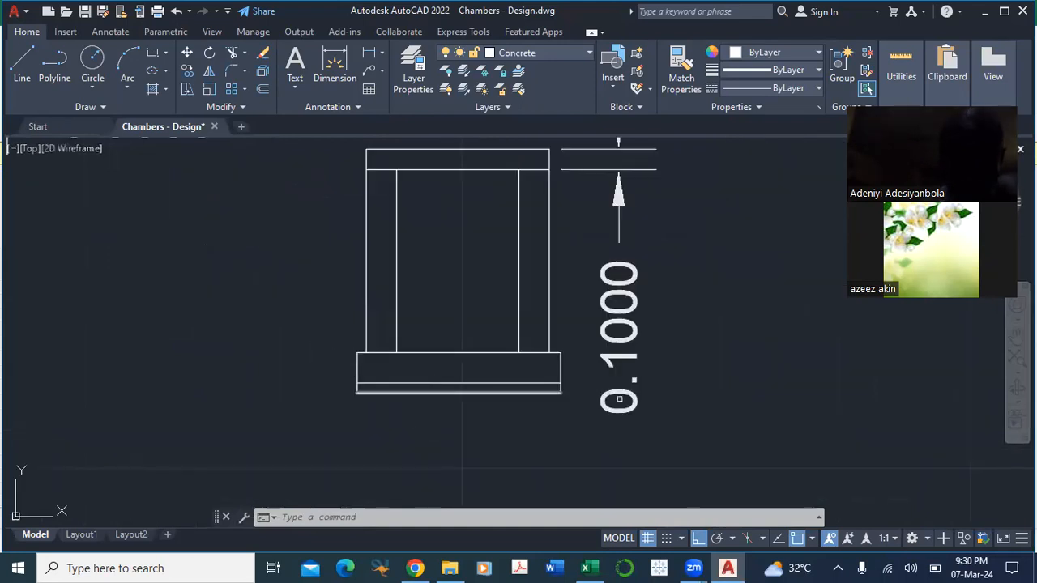
pyautogui.moveTo(420, 409); pyautogui.dragTo(440, 477)
pyautogui.moveTo(264, 278); pyautogui.dragTo(298, 367)
pyautogui.moveTo(228, 328); pyautogui.dragTo(456, 388)
pyautogui.moveTo(389, 294)
pyautogui.mouseDown()
pyautogui.moveTo(408, 465)
pyautogui.moveTo(433, 483)
pyautogui.moveTo(430, 345)
pyautogui.mouseUp()
pyautogui.moveTo(539, 503); pyautogui.dragTo(393, 303)
# Step: Add a vertical linear dimension to the thickness of the thin bottom layer beneath the chamber section's base slab
pyautogui.scroll(4, 716, 438)
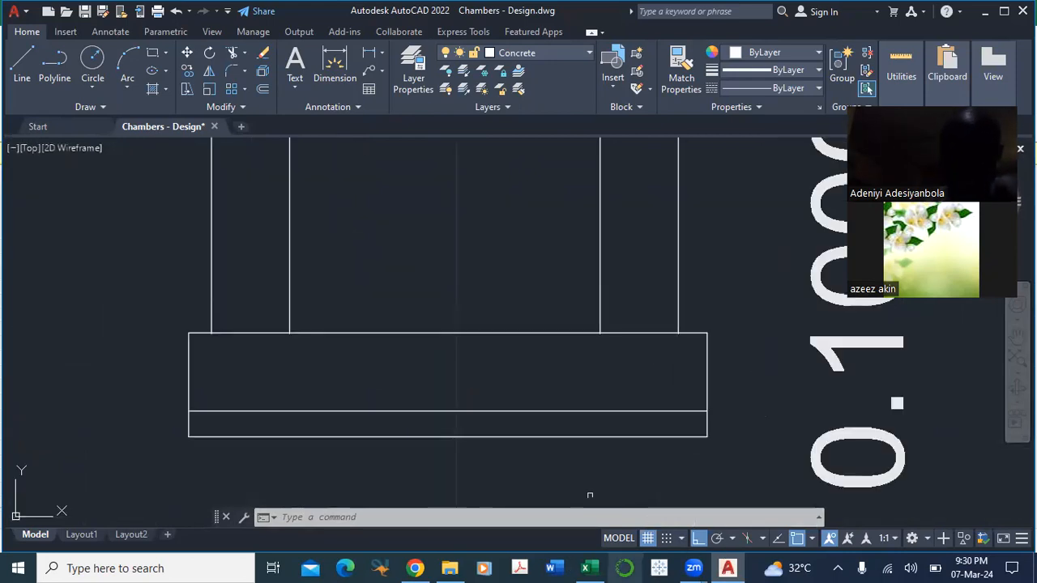
pyautogui.press('Return')
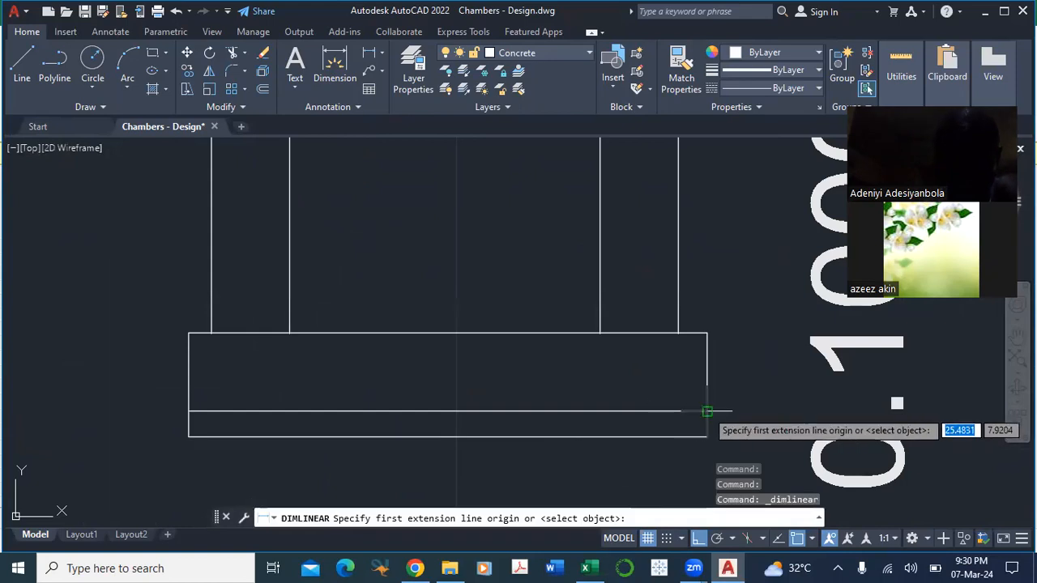
pyautogui.click(708, 412)
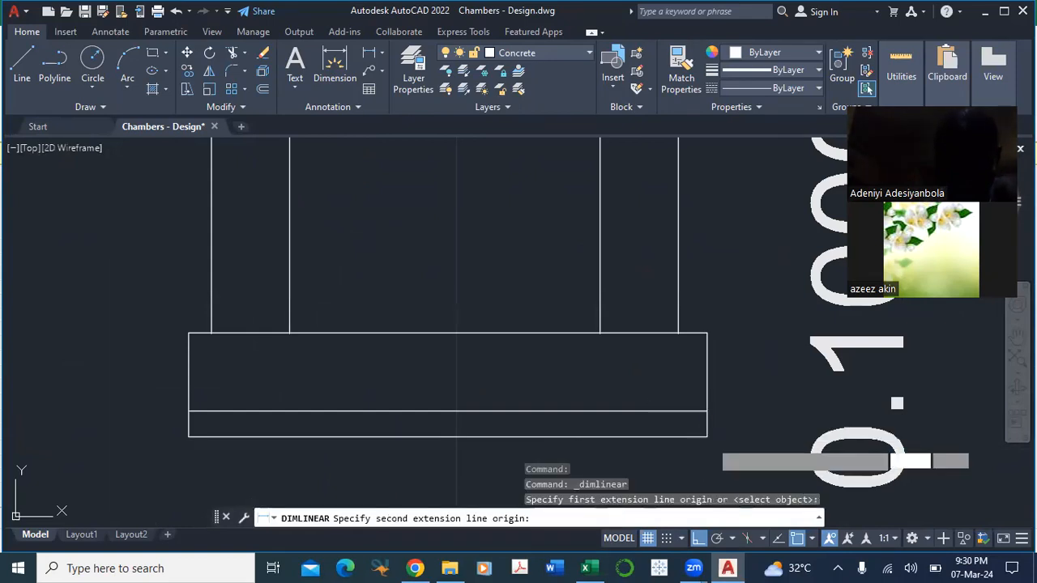
pyautogui.click(705, 436)
pyautogui.click(787, 426)
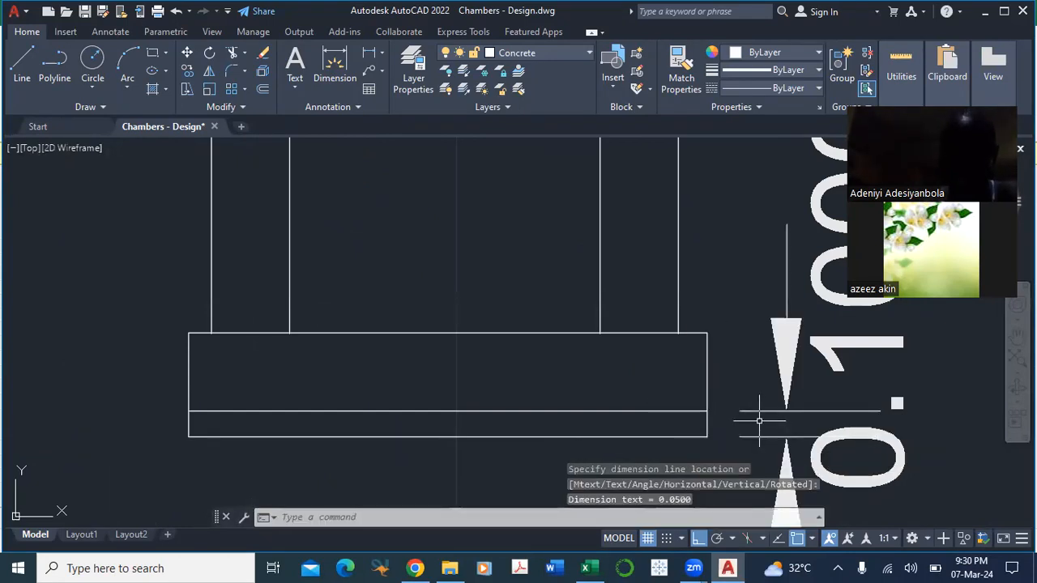
# Step: Examine the newly dimensioned bottom layer, the base slab above it and the walls standing on the slab
pyautogui.scroll(-4, 743, 474)
pyautogui.scroll(2, 603, 251)
pyautogui.moveTo(674, 375); pyautogui.dragTo(449, 131)
pyautogui.moveTo(613, 448); pyautogui.dragTo(484, 264)
pyautogui.moveTo(637, 341); pyautogui.dragTo(698, 516)
pyautogui.moveTo(430, 366); pyautogui.dragTo(458, 460)
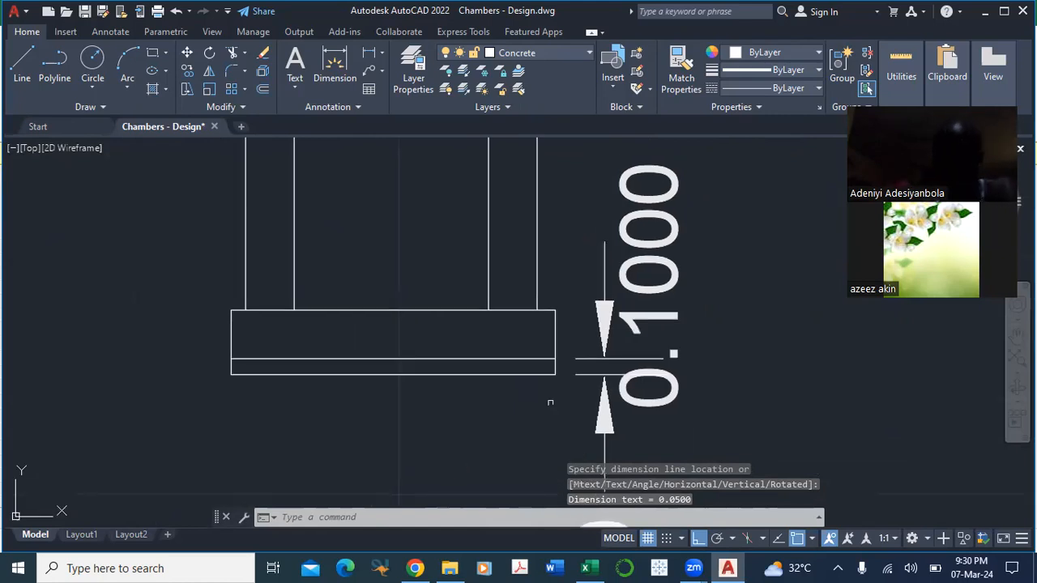
pyautogui.moveTo(860, 377); pyautogui.dragTo(845, 449)
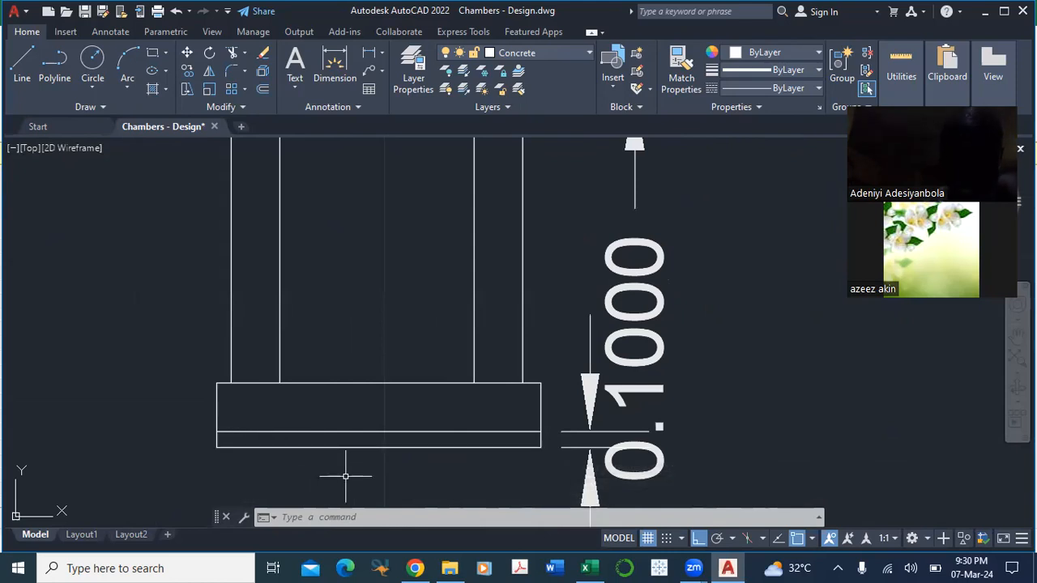
pyautogui.moveTo(345, 477); pyautogui.dragTo(378, 412)
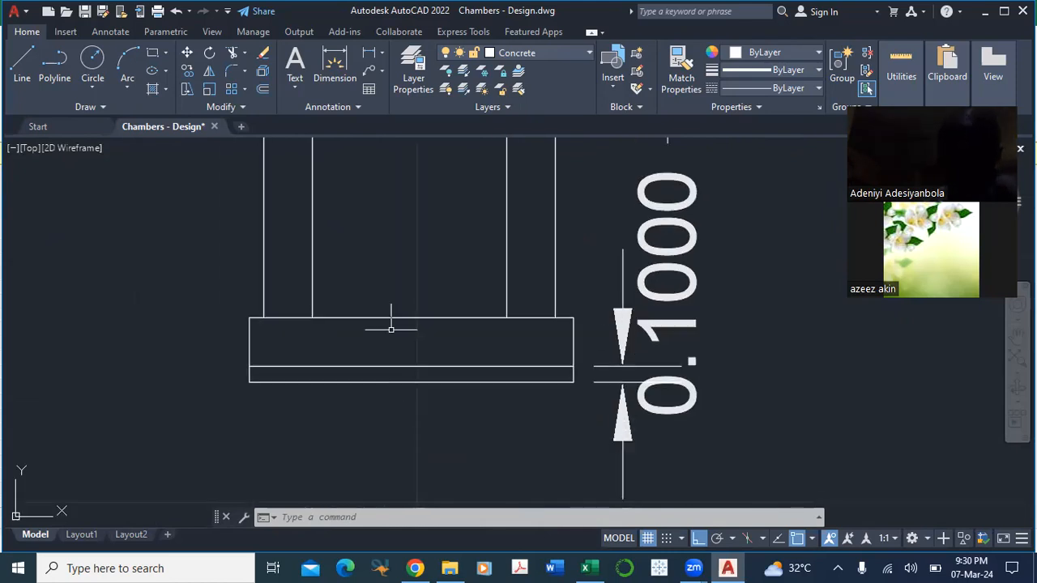
pyautogui.moveTo(523, 345); pyautogui.dragTo(535, 376)
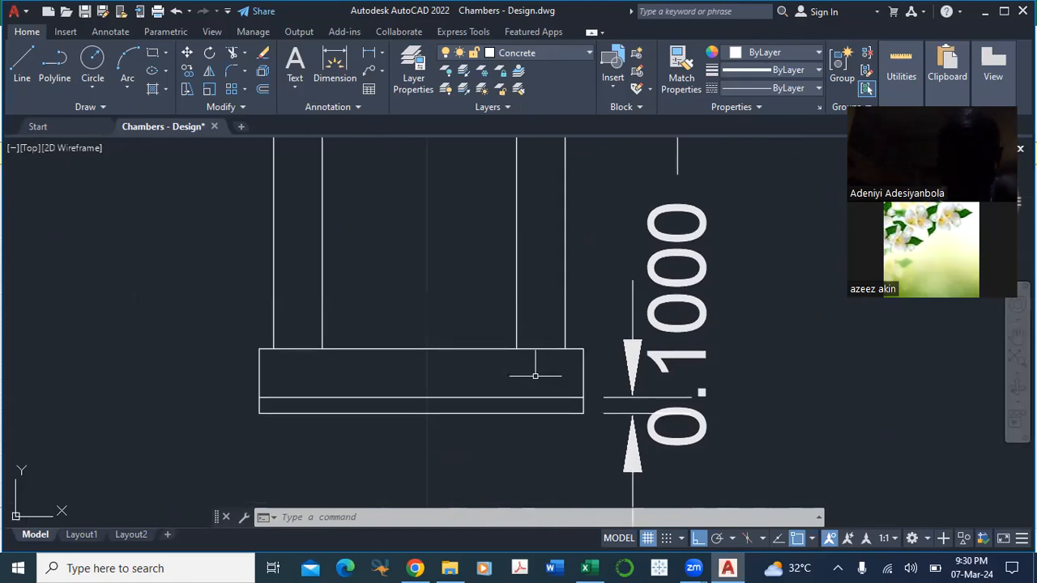
pyautogui.moveTo(765, 337)
pyautogui.mouseDown()
pyautogui.moveTo(752, 410)
pyautogui.moveTo(710, 228)
pyautogui.mouseUp()
pyautogui.scroll(2, 567, 296)
pyautogui.scroll(-2, 643, 370)
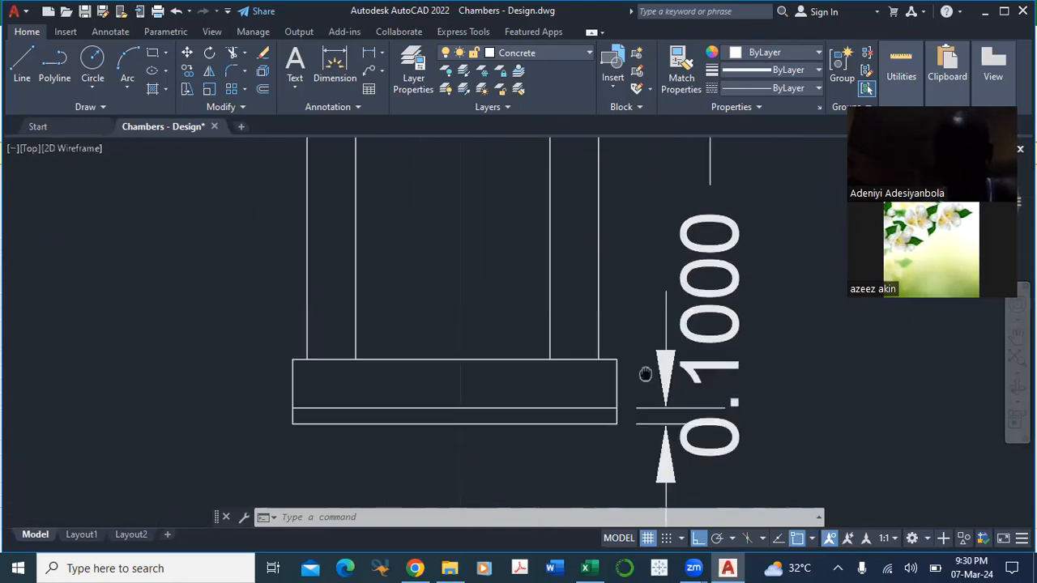
# Step: Add a vertical linear dimension to the thickness of the chamber section's base slab, placed beside the slab's left end
pyautogui.moveTo(643, 370); pyautogui.dragTo(695, 428)
pyautogui.moveTo(486, 345)
pyautogui.mouseDown()
pyautogui.moveTo(547, 541)
pyautogui.moveTo(497, 333)
pyautogui.mouseUp()
pyautogui.click(377, 54)
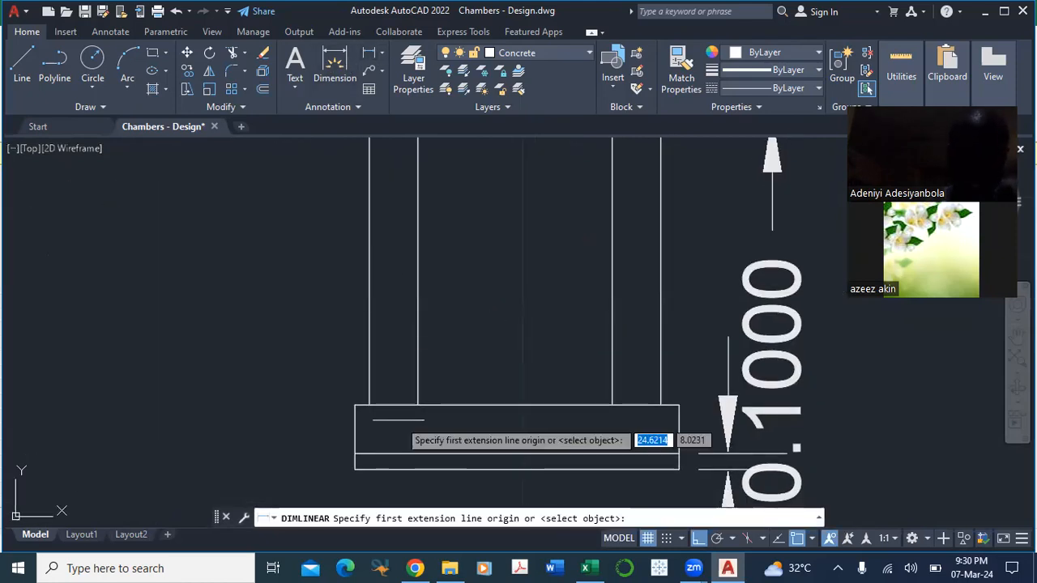
pyautogui.click(355, 404)
pyautogui.click(355, 454)
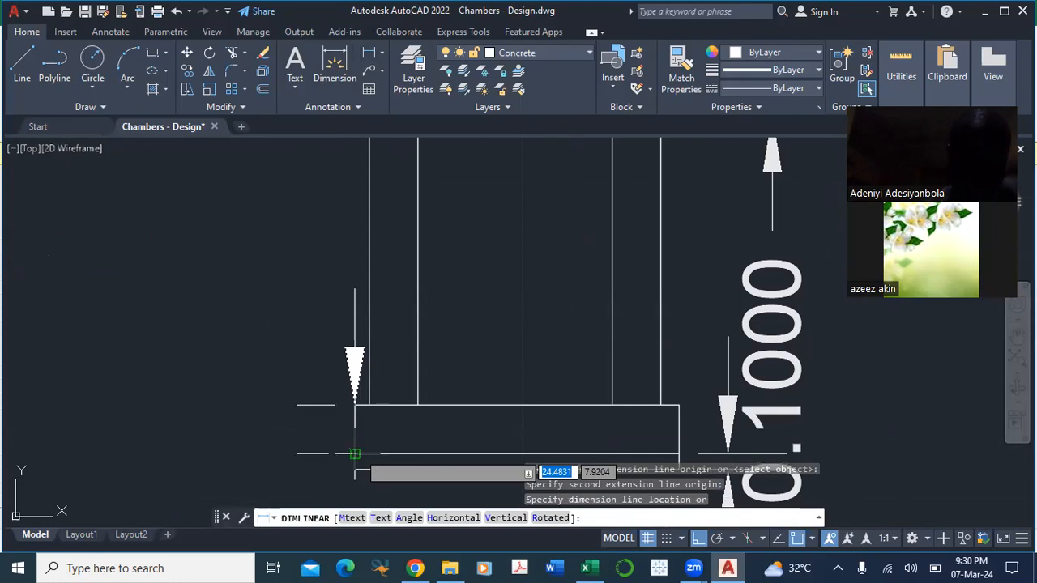
pyautogui.click(294, 380)
pyautogui.moveTo(265, 462); pyautogui.dragTo(247, 261)
pyautogui.moveTo(216, 447); pyautogui.dragTo(209, 251)
# Step: Examine the chamber plans above the section, then the section's base with its dimensioned layers
pyautogui.moveTo(455, 351); pyautogui.dragTo(435, 540)
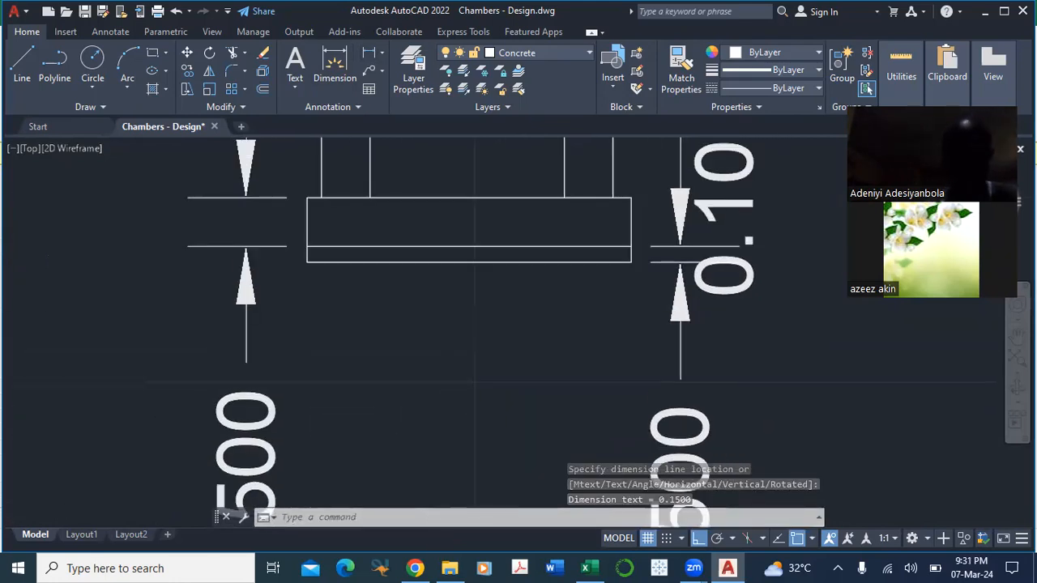
pyautogui.moveTo(465, 426); pyautogui.dragTo(454, 567)
pyautogui.moveTo(167, 270); pyautogui.dragTo(232, 410)
pyautogui.moveTo(240, 311); pyautogui.dragTo(290, 509)
pyautogui.scroll(-2, 291, 509)
pyautogui.moveTo(313, 285); pyautogui.dragTo(510, 397)
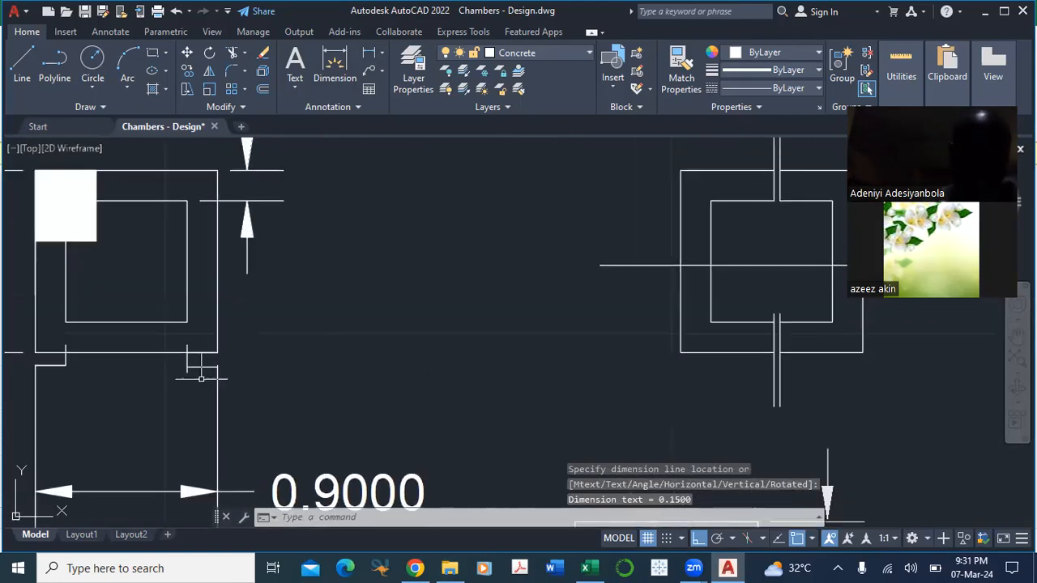
pyautogui.moveTo(283, 333); pyautogui.dragTo(341, 299)
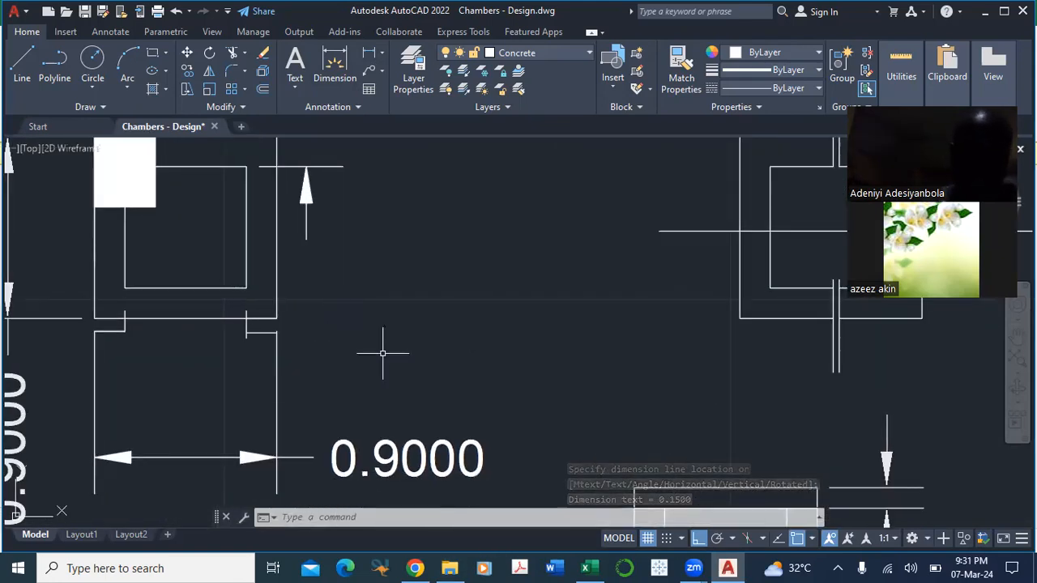
pyautogui.moveTo(440, 330); pyautogui.dragTo(475, 238)
pyautogui.moveTo(478, 428); pyautogui.dragTo(440, 245)
pyautogui.moveTo(482, 413); pyautogui.dragTo(361, 349)
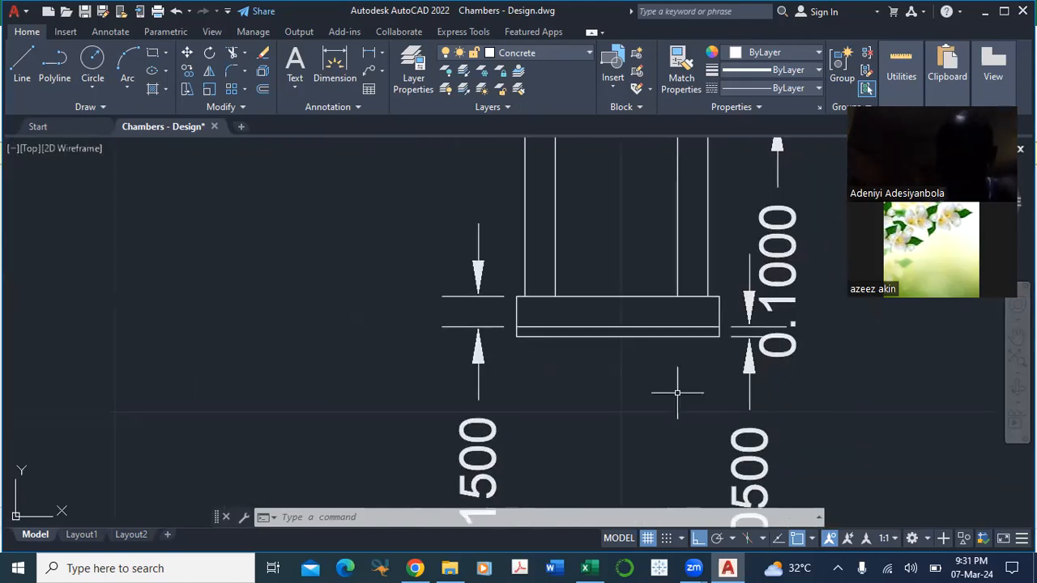
# Step: Examine the chamber section's bottom layer, base slab and side walls up to the cover slab
pyautogui.scroll(2, 528, 320)
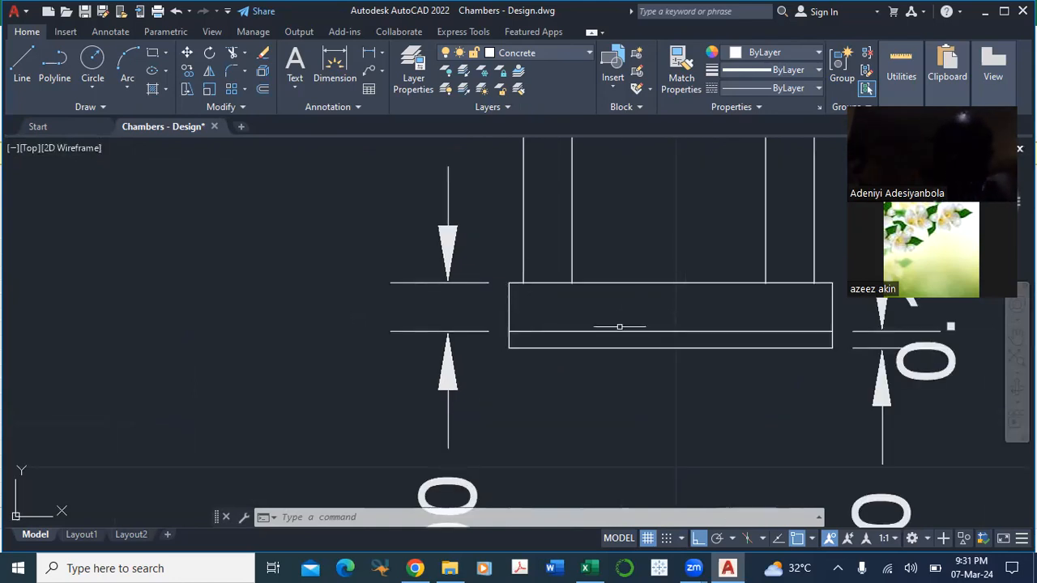
pyautogui.scroll(-2, 638, 253)
pyautogui.moveTo(640, 253)
pyautogui.mouseDown()
pyautogui.moveTo(762, 567)
pyautogui.moveTo(779, 570)
pyautogui.mouseUp()
pyautogui.moveTo(477, 233); pyautogui.dragTo(523, 439)
pyautogui.moveTo(605, 410); pyautogui.dragTo(509, 238)
pyautogui.moveTo(568, 431); pyautogui.dragTo(506, 221)
pyautogui.click(655, 561)
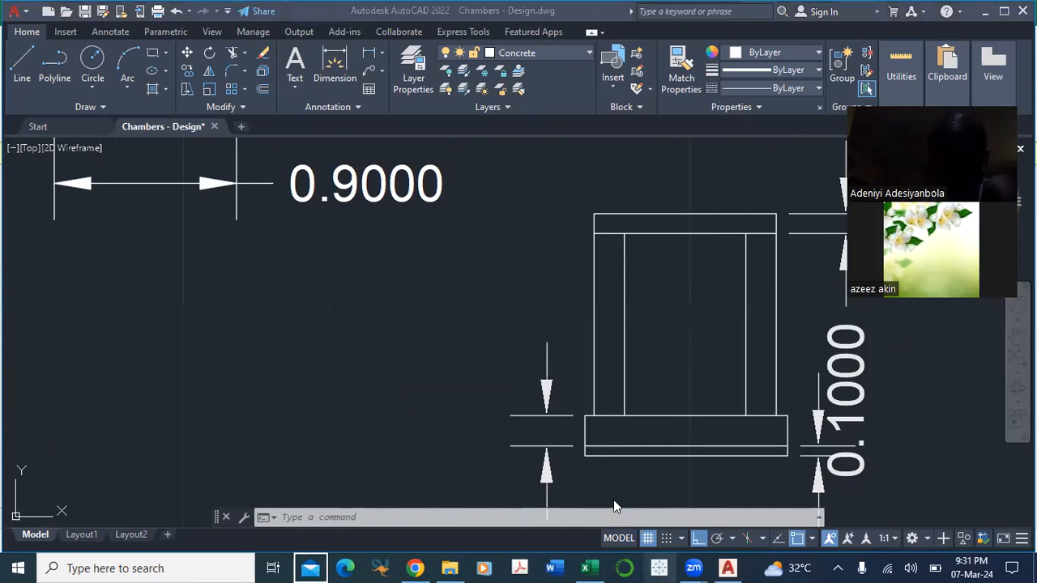
pyautogui.click(662, 477)
pyautogui.moveTo(672, 477); pyautogui.dragTo(578, 383)
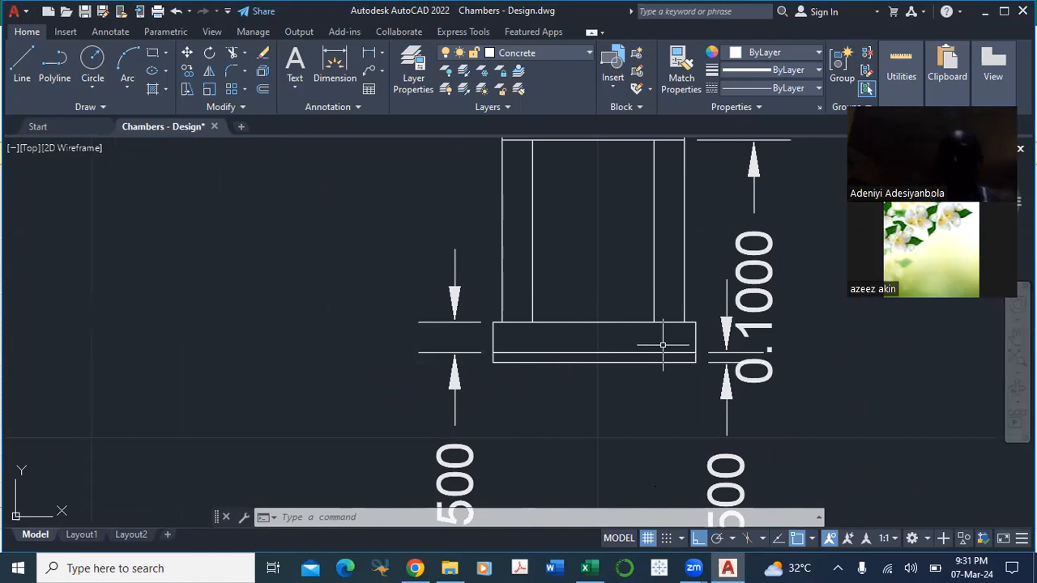
pyautogui.moveTo(572, 402)
pyautogui.mouseDown()
pyautogui.moveTo(554, 421)
pyautogui.moveTo(495, 409)
pyautogui.mouseUp()
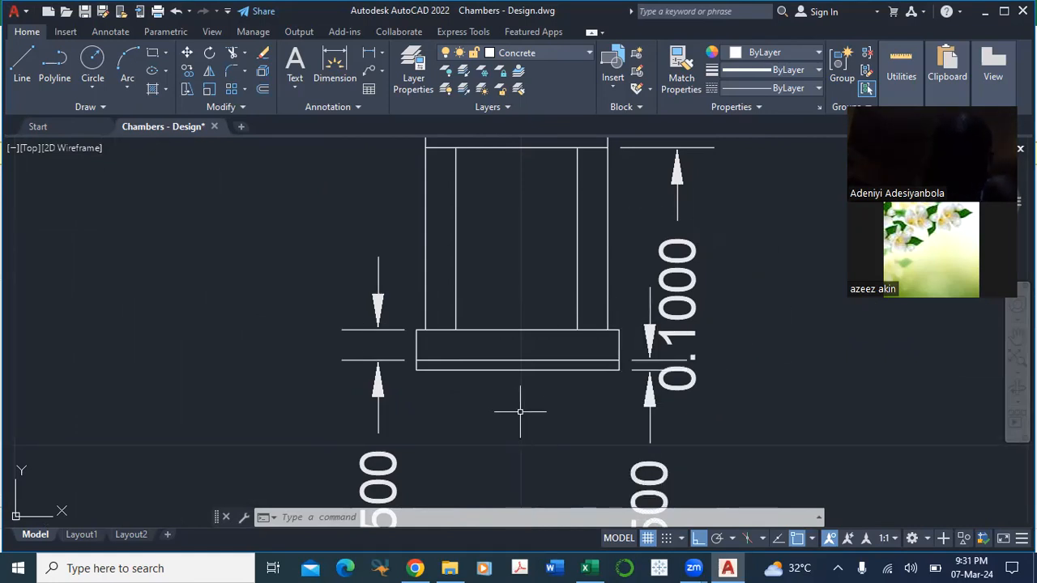
pyautogui.moveTo(543, 419)
pyautogui.mouseDown()
pyautogui.moveTo(482, 409)
pyautogui.moveTo(546, 393)
pyautogui.mouseUp()
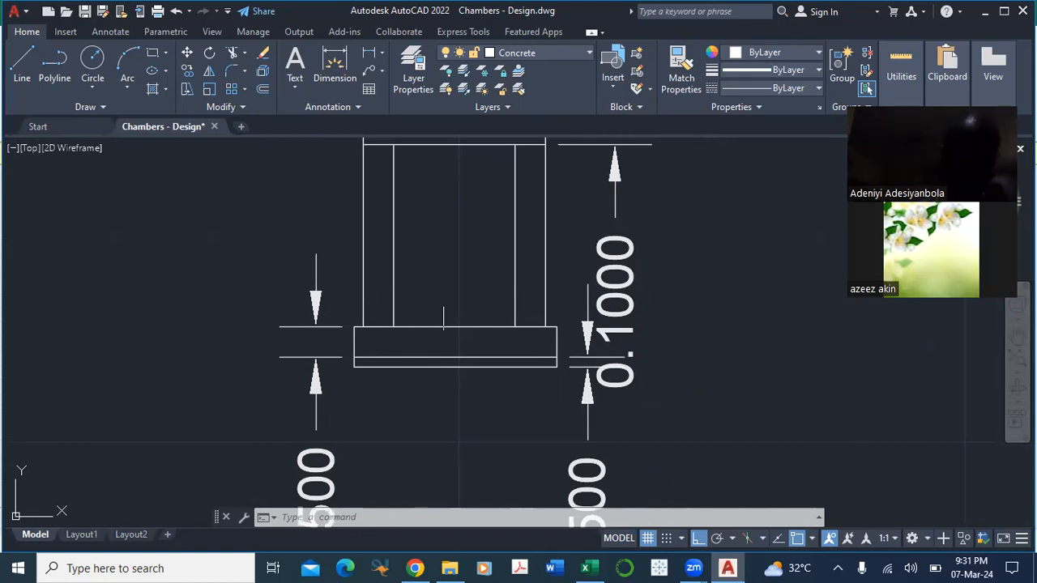
pyautogui.moveTo(662, 399); pyautogui.dragTo(642, 332)
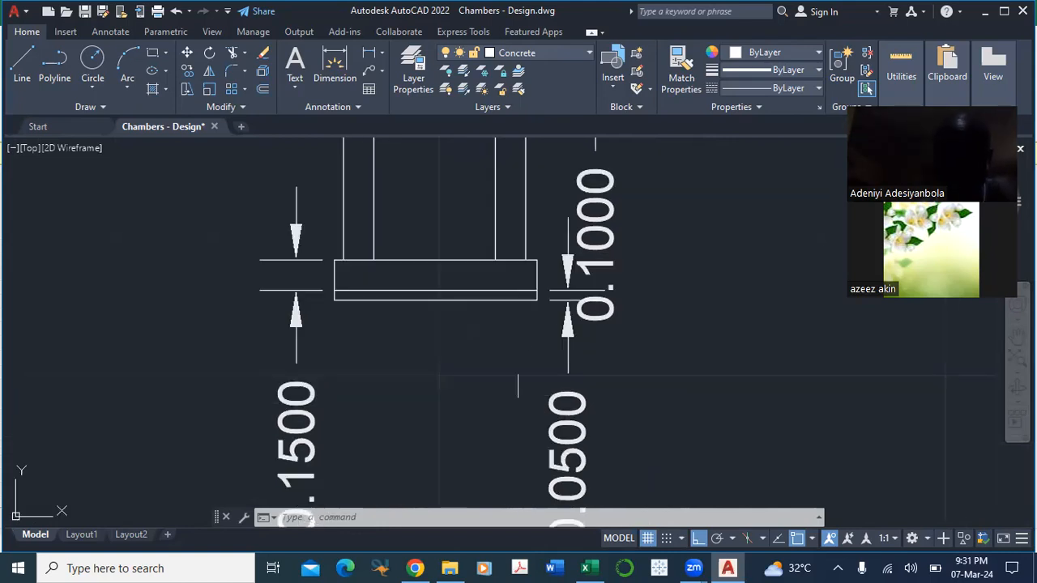
pyautogui.moveTo(512, 332); pyautogui.dragTo(533, 400)
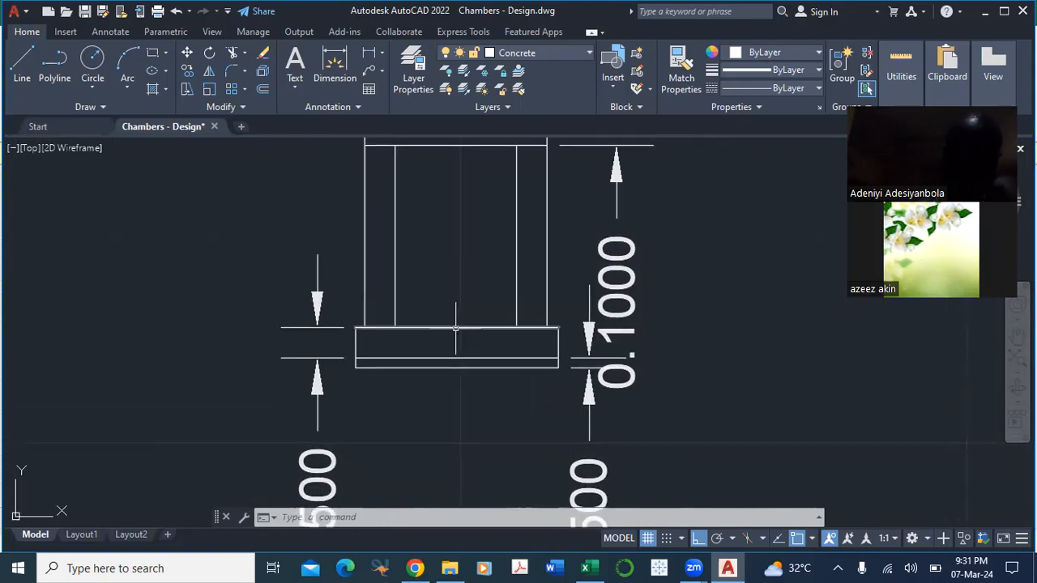
pyautogui.moveTo(706, 359); pyautogui.dragTo(690, 463)
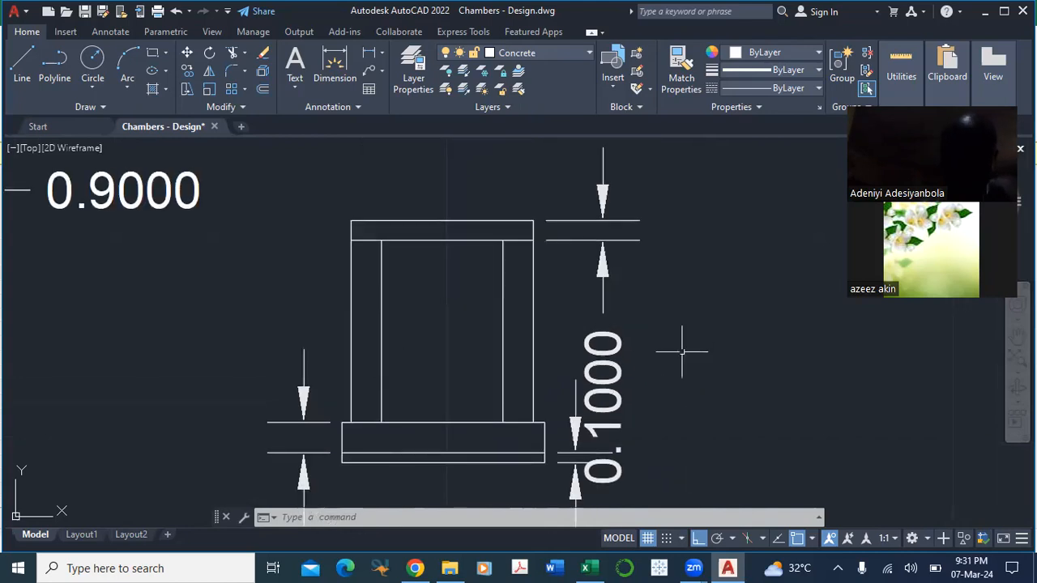
# Step: Compare the three chamber plans, from the one with the solid white corner to the one with the dimensioned corner detail
pyautogui.moveTo(681, 352); pyautogui.dragTo(697, 443)
pyautogui.scroll(-1, 746, 338)
pyautogui.moveTo(735, 302); pyautogui.dragTo(738, 421)
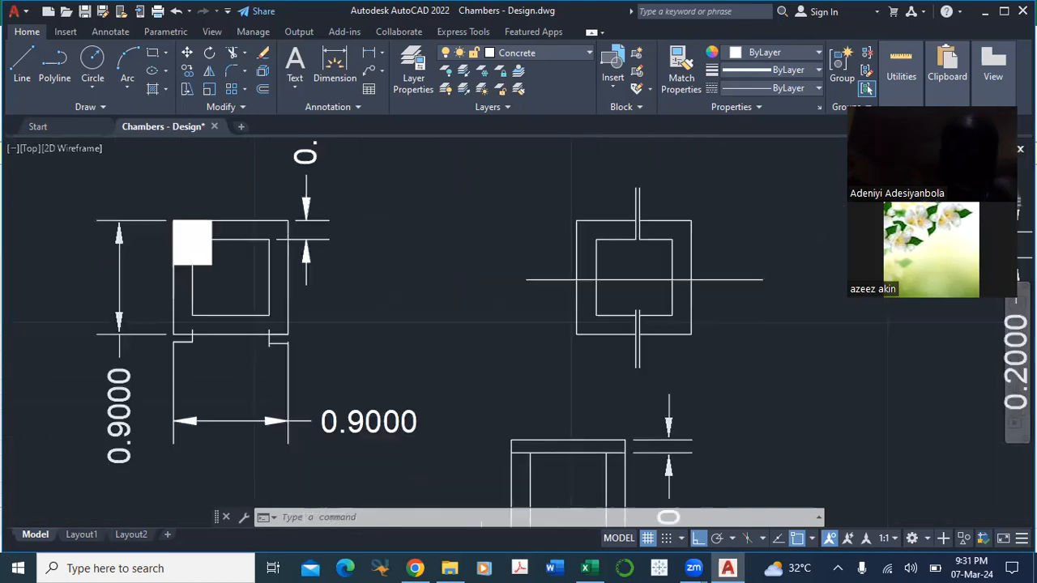
pyautogui.moveTo(393, 327); pyautogui.dragTo(385, 309)
pyautogui.moveTo(453, 283); pyautogui.dragTo(454, 322)
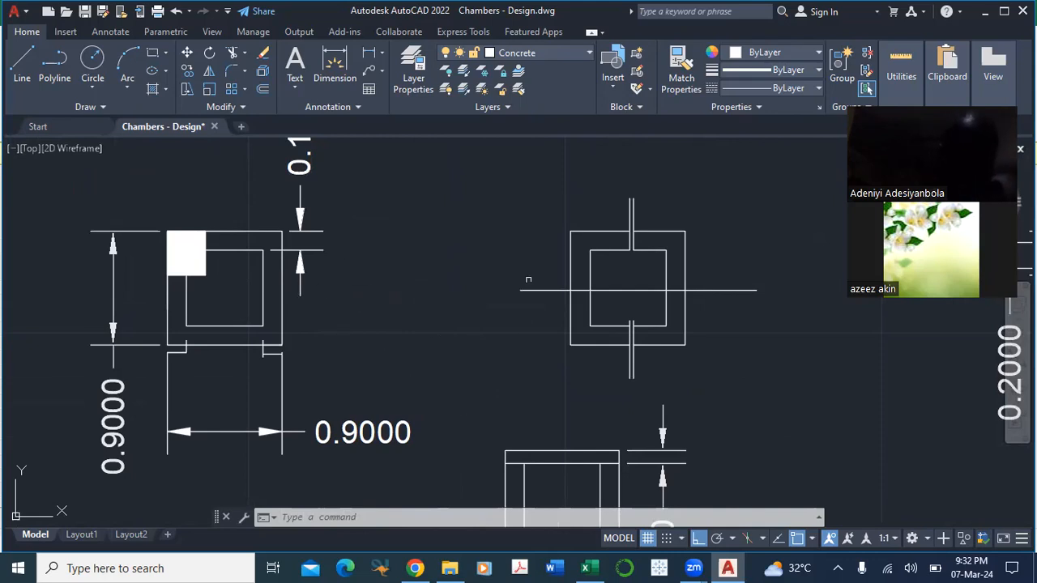
pyautogui.moveTo(482, 321); pyautogui.dragTo(452, 258)
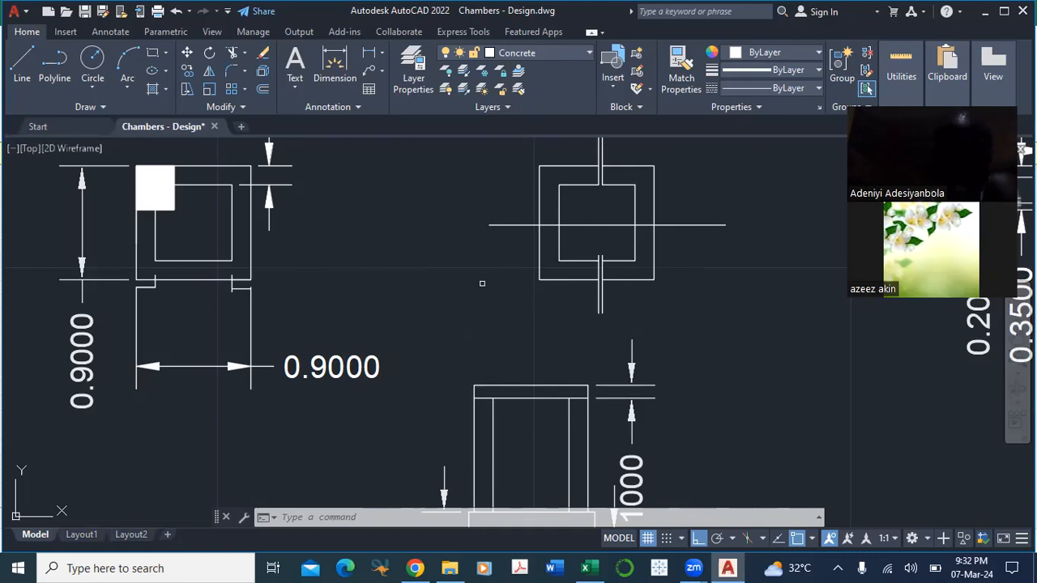
pyautogui.moveTo(503, 298); pyautogui.dragTo(496, 352)
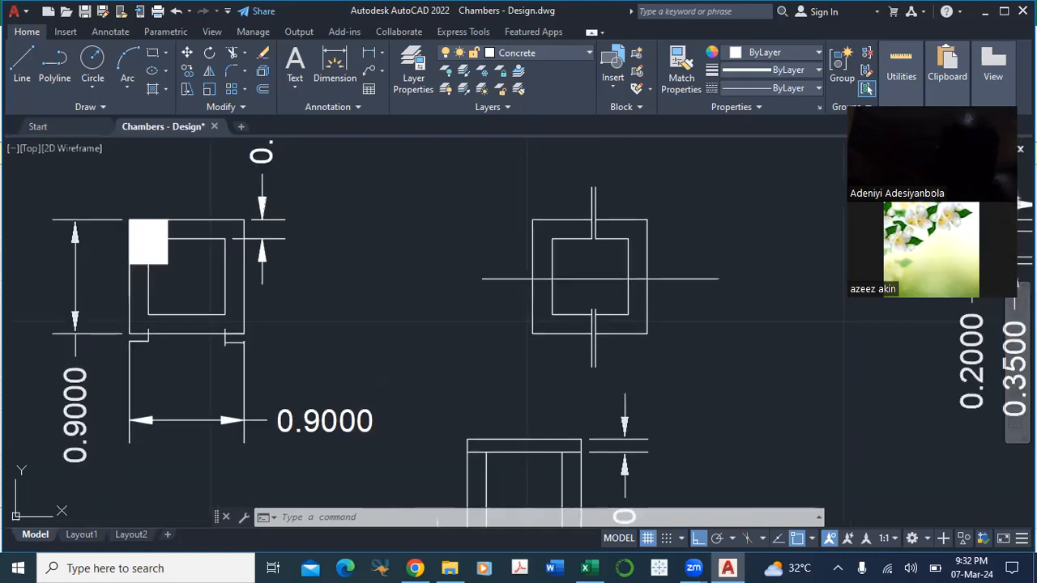
pyautogui.moveTo(668, 347); pyautogui.dragTo(342, 334)
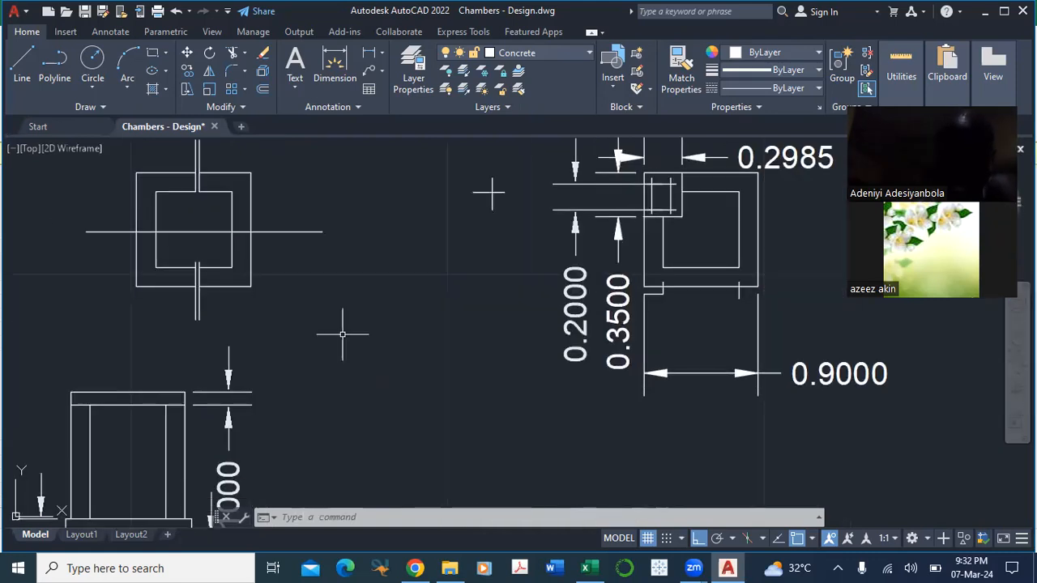
pyautogui.moveTo(410, 283)
pyautogui.mouseDown()
pyautogui.moveTo(515, 297)
pyautogui.moveTo(511, 364)
pyautogui.mouseUp()
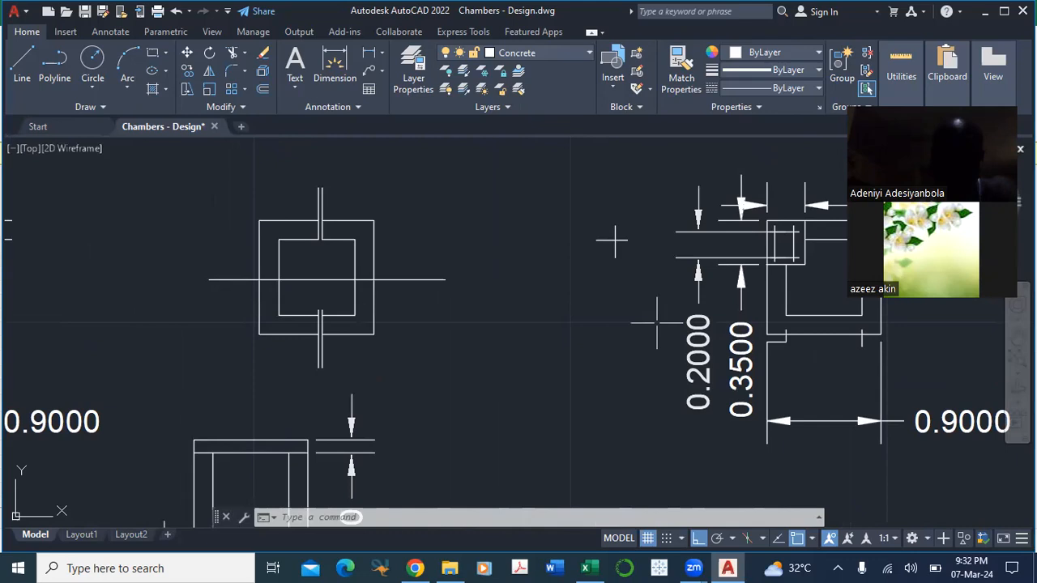
pyautogui.moveTo(499, 345); pyautogui.dragTo(513, 386)
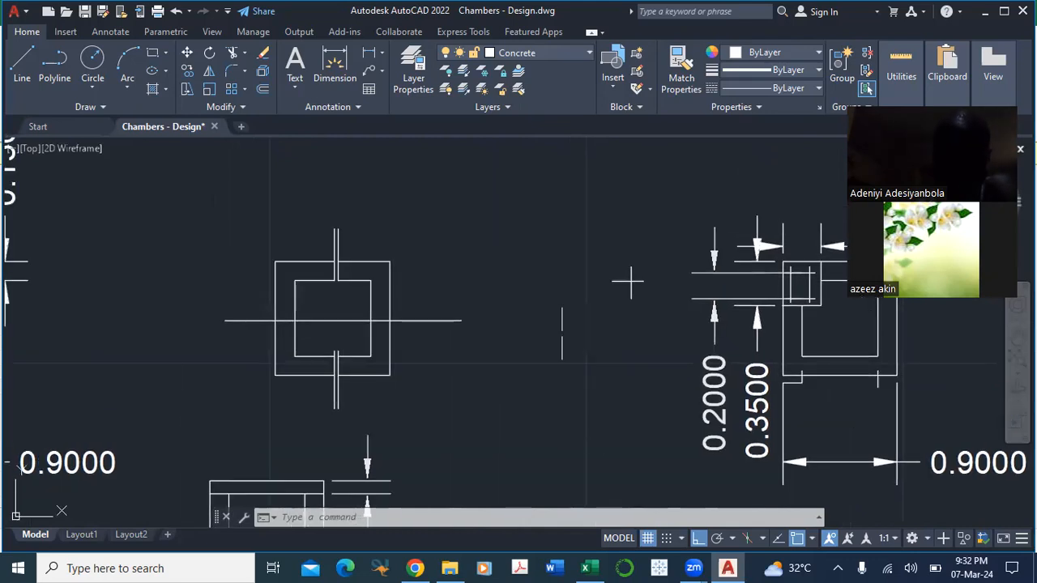
# Step: Switch to the inspection chamber estimate in Excel and review the RC concrete build-up on the Rate sheet
pyautogui.click(589, 567)
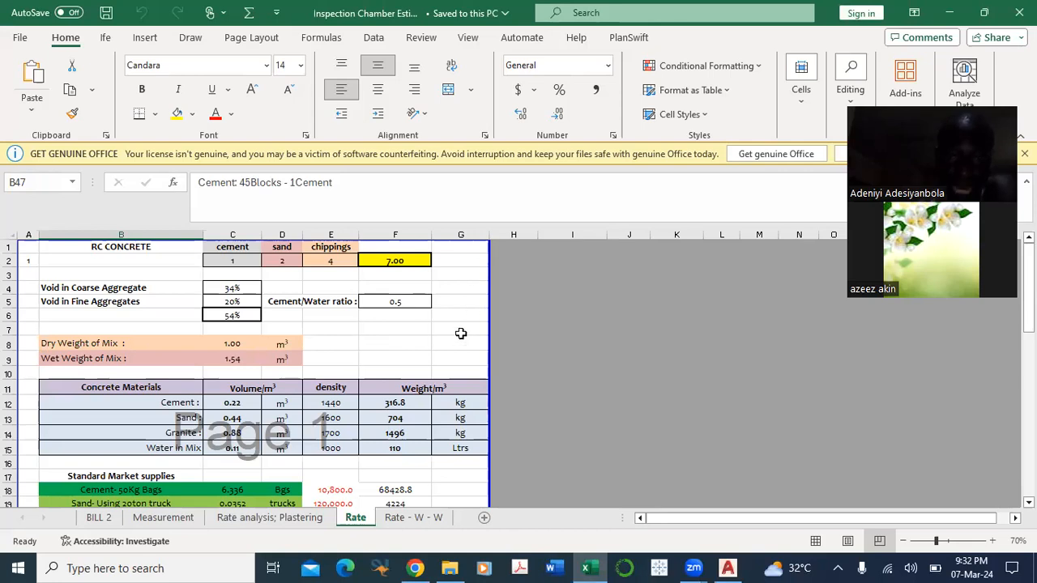
pyautogui.scroll(-4, 461, 333)
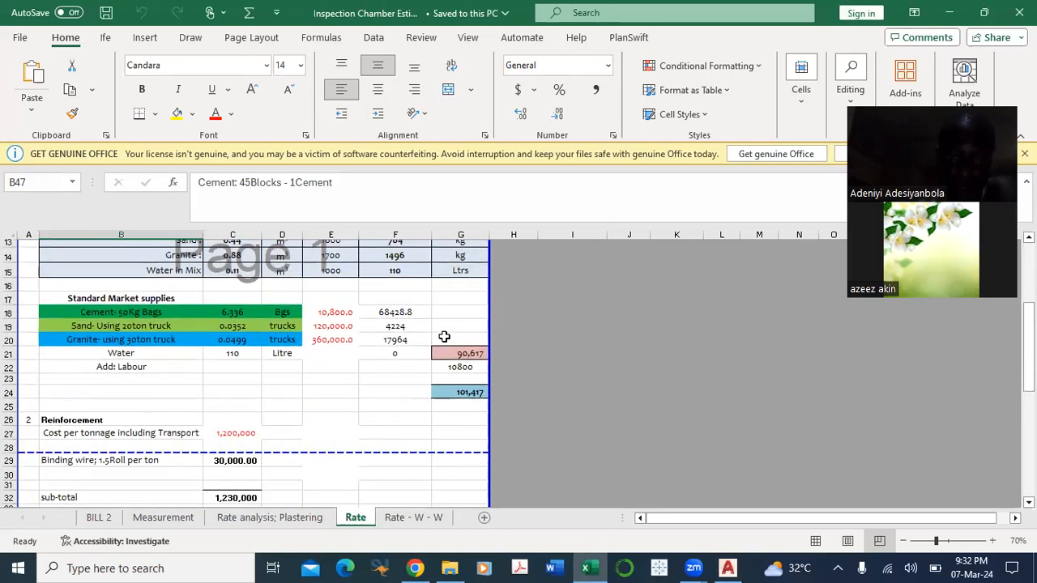
pyautogui.scroll(4, 444, 336)
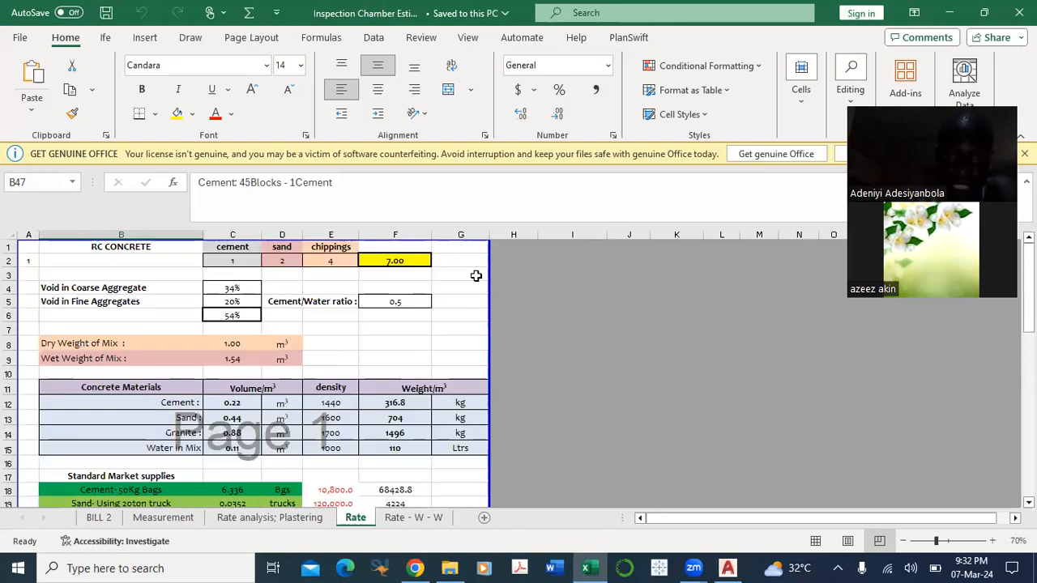
# Step: Extend the Rate sheet's page area to include columns H to J beside the rate build-ups
pyautogui.moveTo(521, 299); pyautogui.dragTo(640, 333)
pyautogui.scroll(-12, 578, 303)
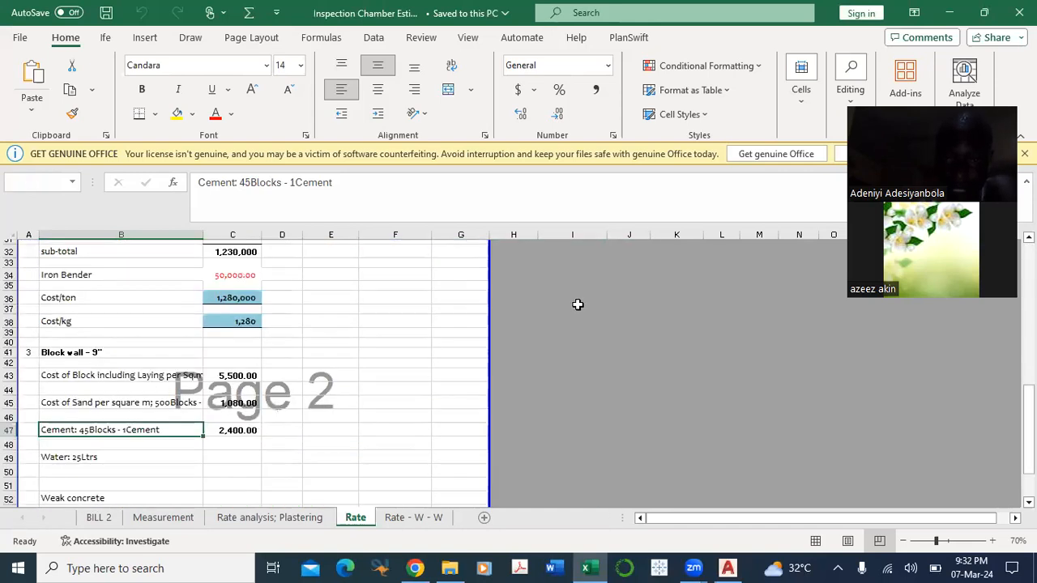
pyautogui.scroll(2, 581, 335)
pyautogui.scroll(2, 581, 335)
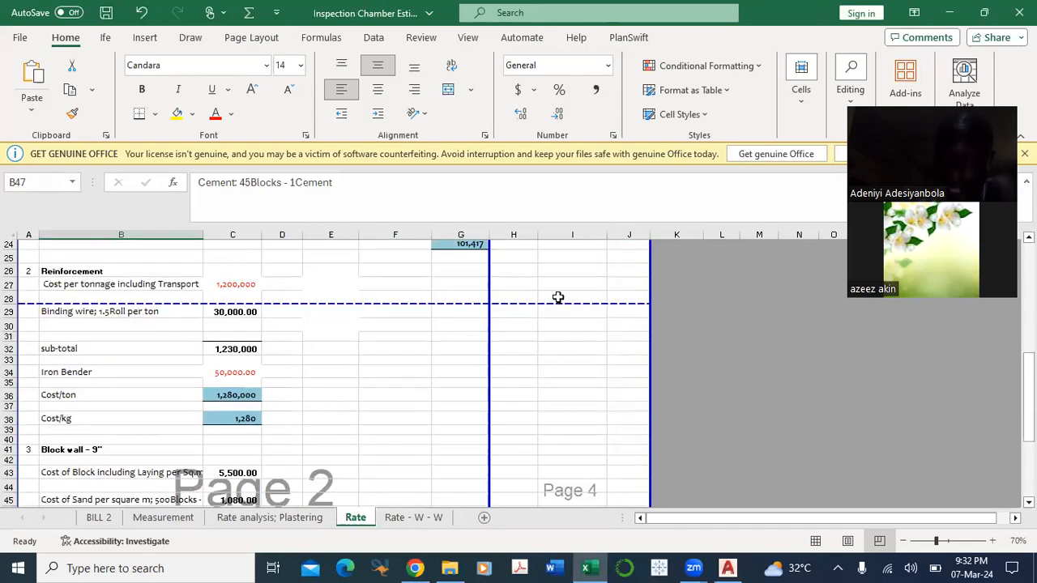
pyautogui.scroll(2, 524, 335)
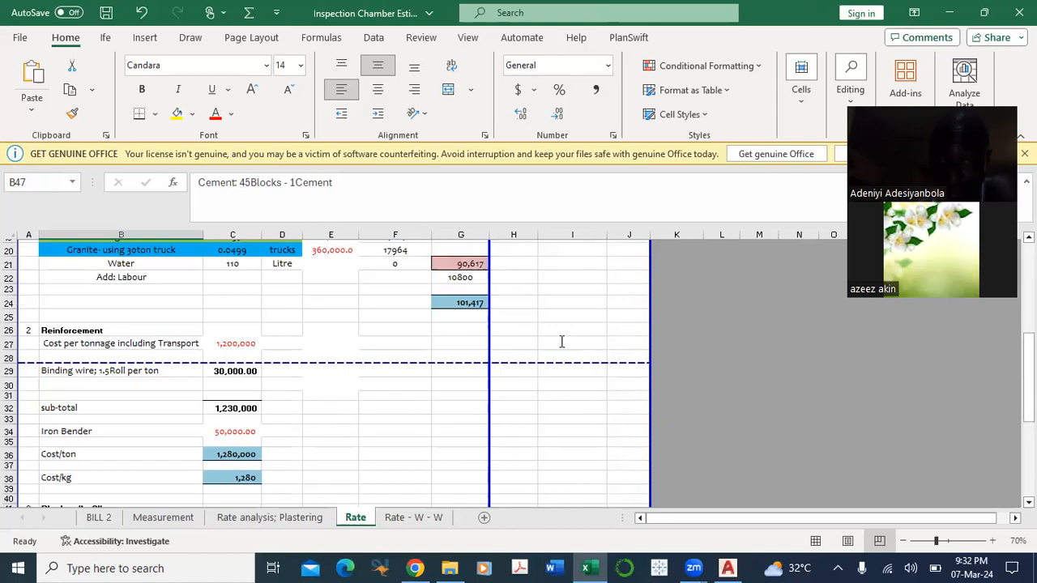
# Step: Enter 2cubic in cell I26, level with the Reinforcement heading
pyautogui.click(562, 329)
pyautogui.write('2')
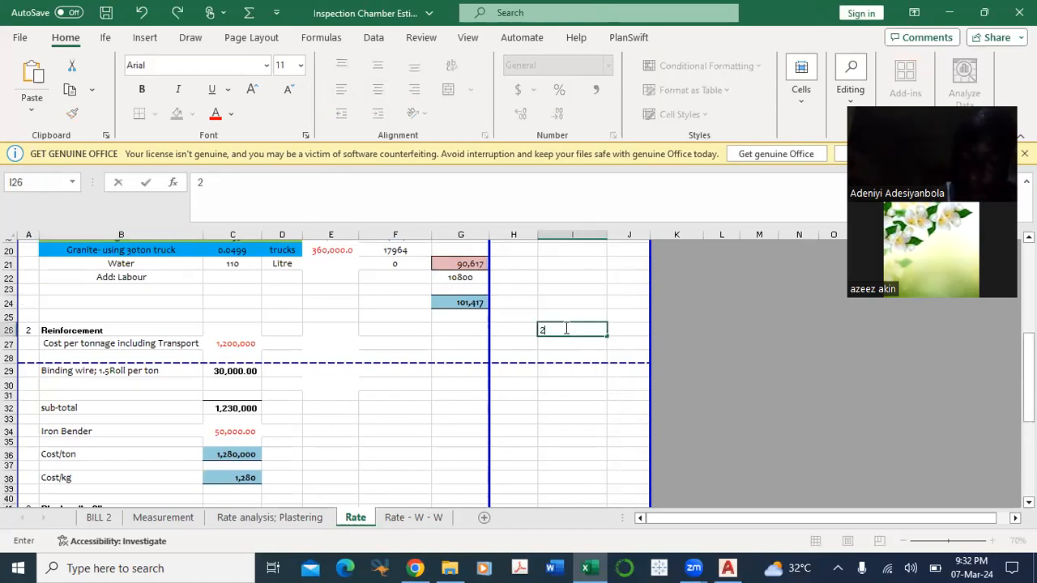
pyautogui.write('0cubic')
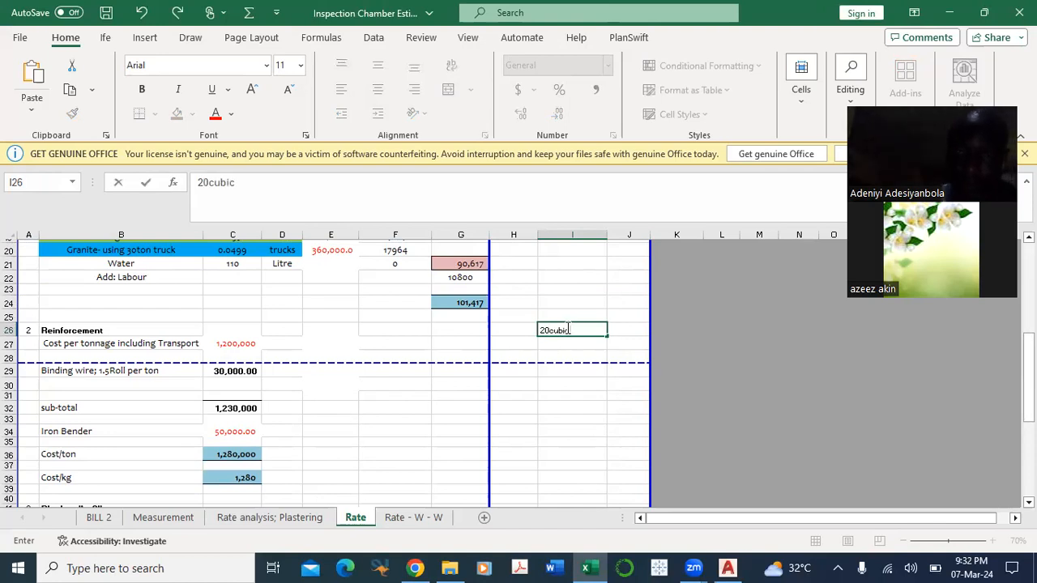
pyautogui.click(550, 329)
pyautogui.press('BackSpace')
pyautogui.click(555, 453)
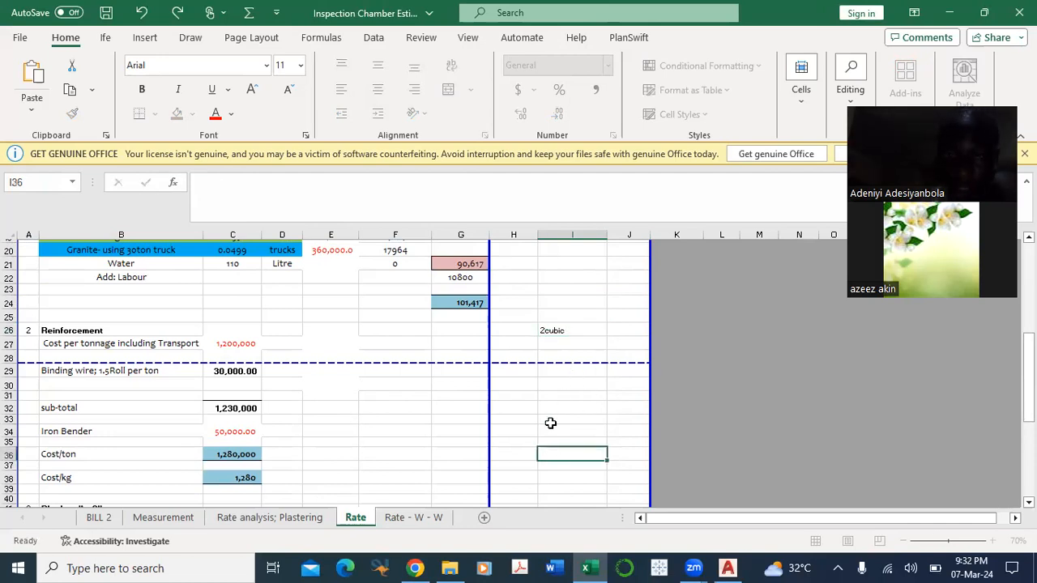
# Step: Enter 500kg in cell I38, level with the reinforcement Cost/kg row
pyautogui.scroll(-2, 539, 417)
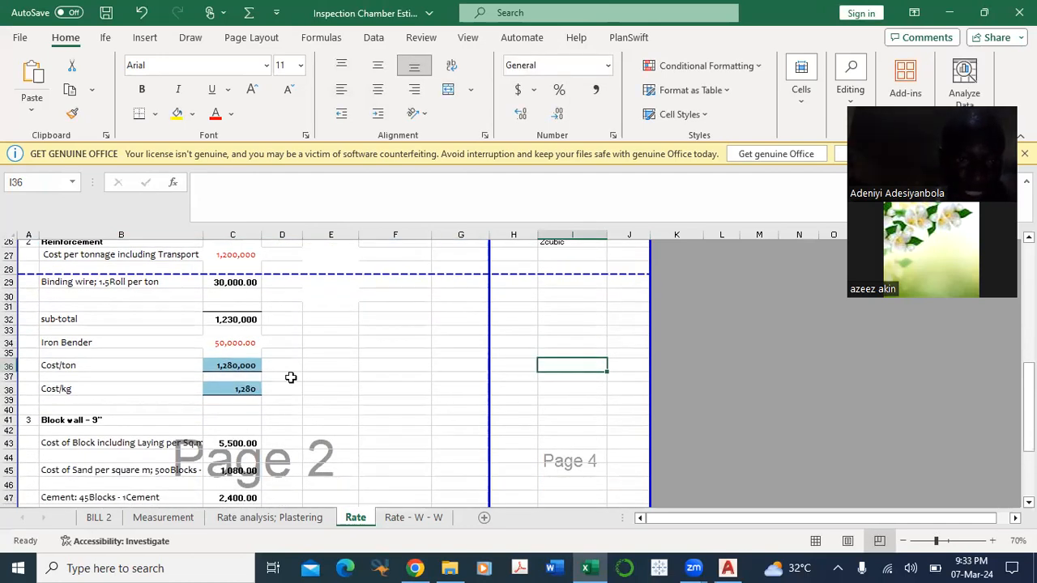
pyautogui.scroll(-1, 540, 423)
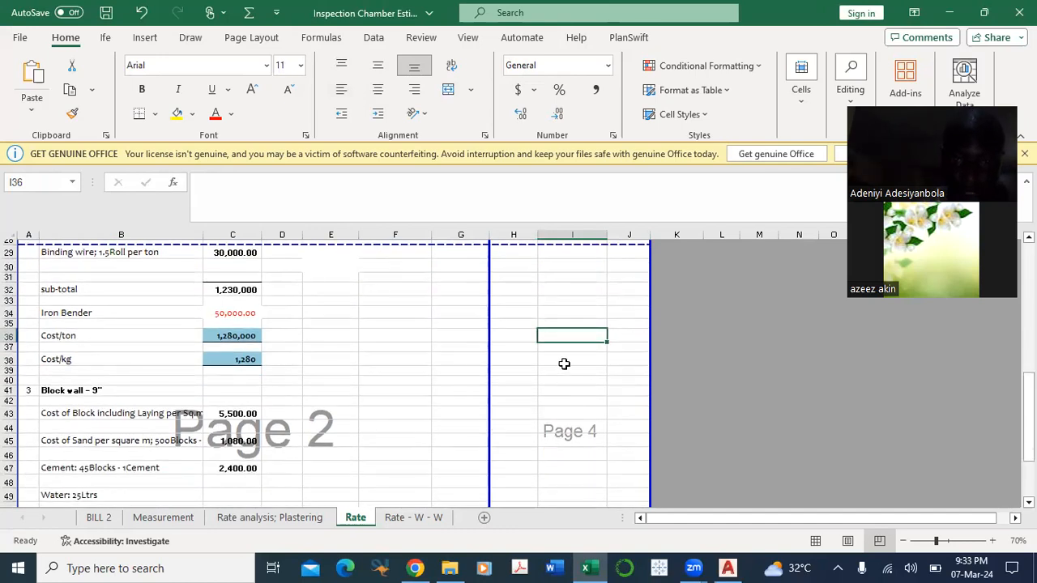
pyautogui.click(570, 358)
pyautogui.write('5')
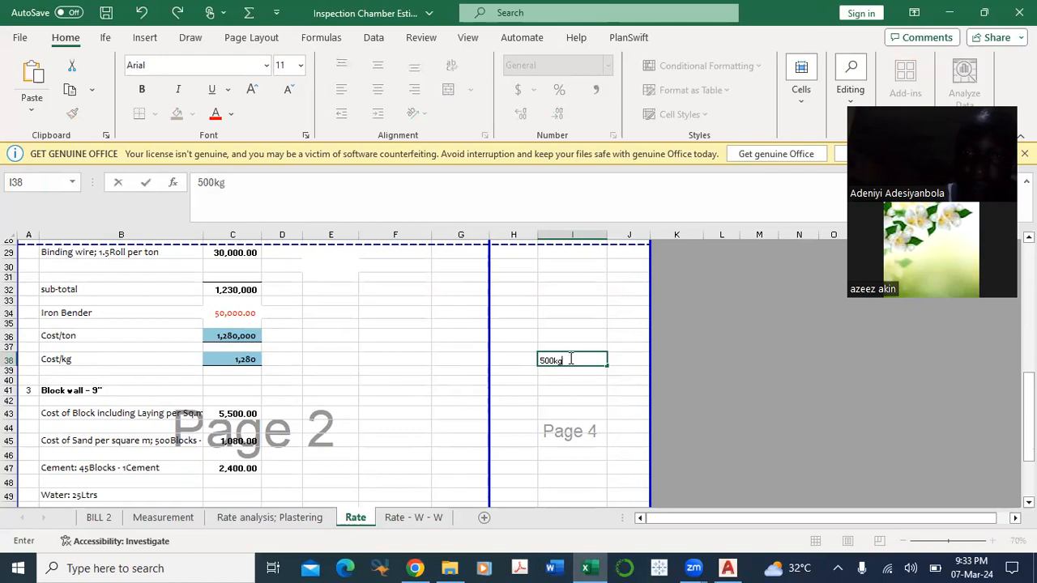
pyautogui.write('00kg')
pyautogui.click(571, 400)
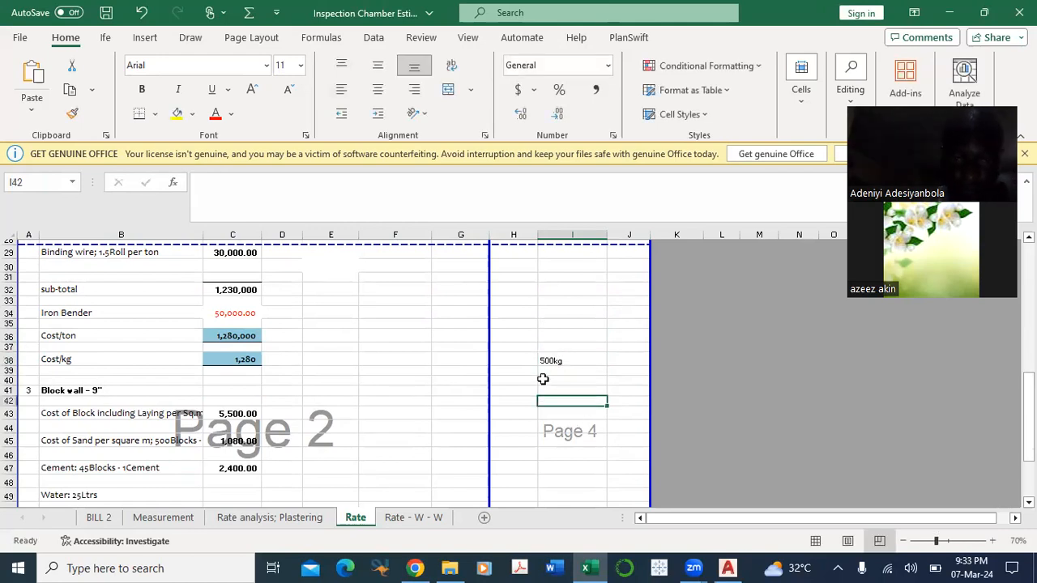
pyautogui.click(564, 361)
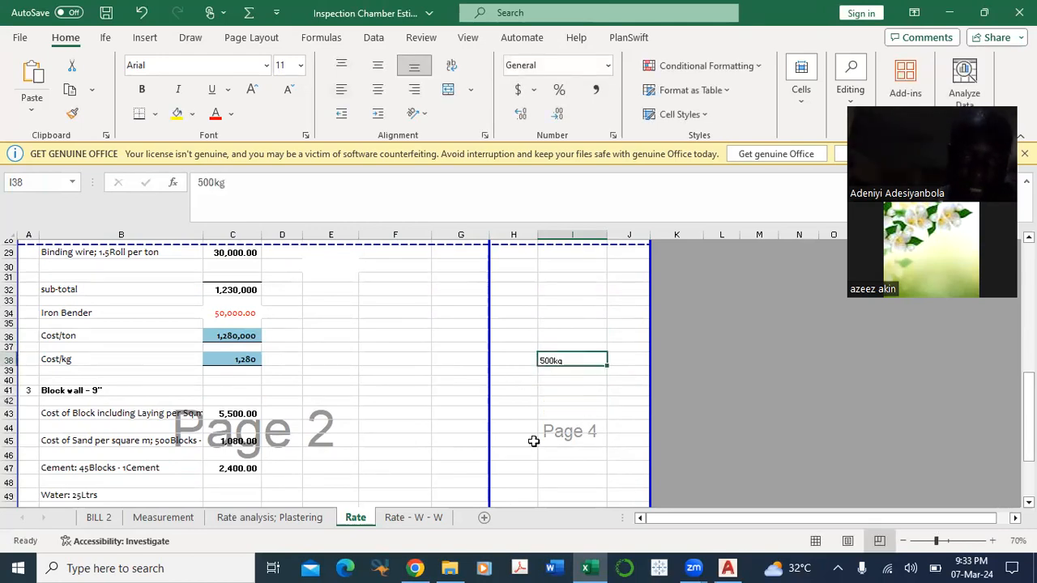
# Step: Look over the 9-inch block wall build-up on the Rate sheet and return to the RC concrete build-up
pyautogui.scroll(-1, 527, 389)
pyautogui.scroll(-1, 564, 364)
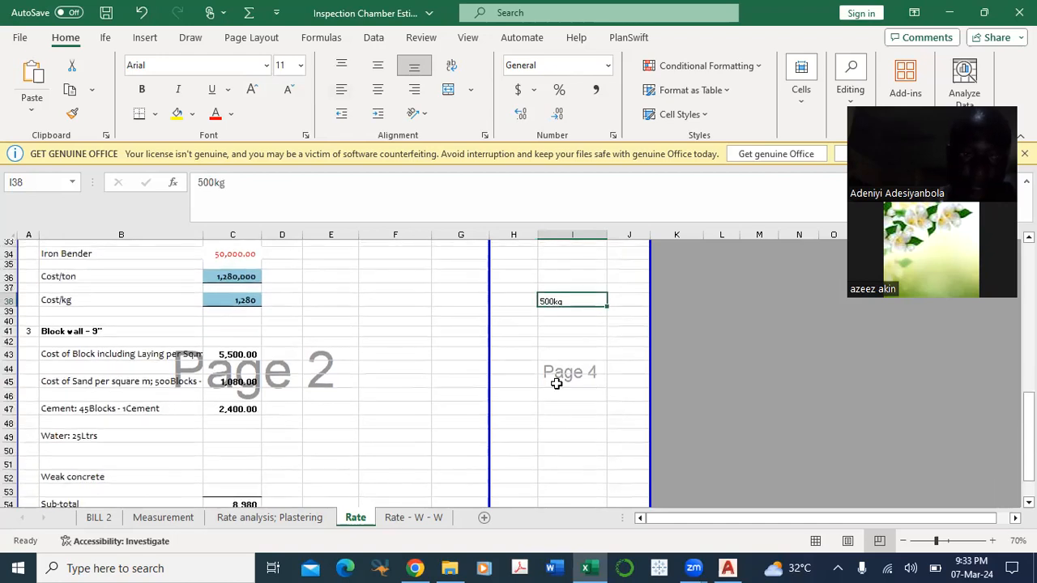
pyautogui.scroll(-2, 559, 387)
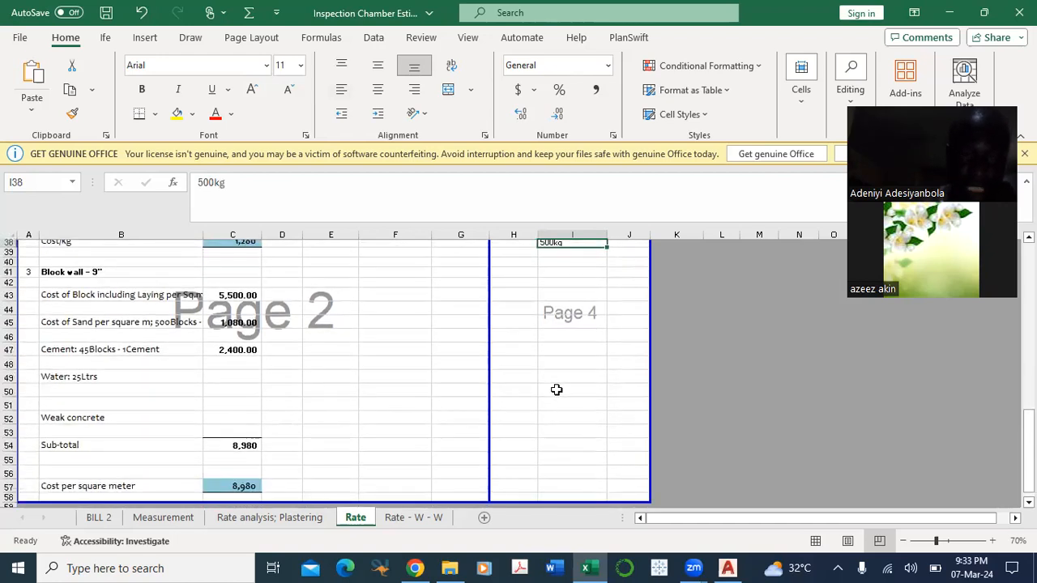
pyautogui.scroll(5, 558, 387)
pyautogui.scroll(6, 559, 381)
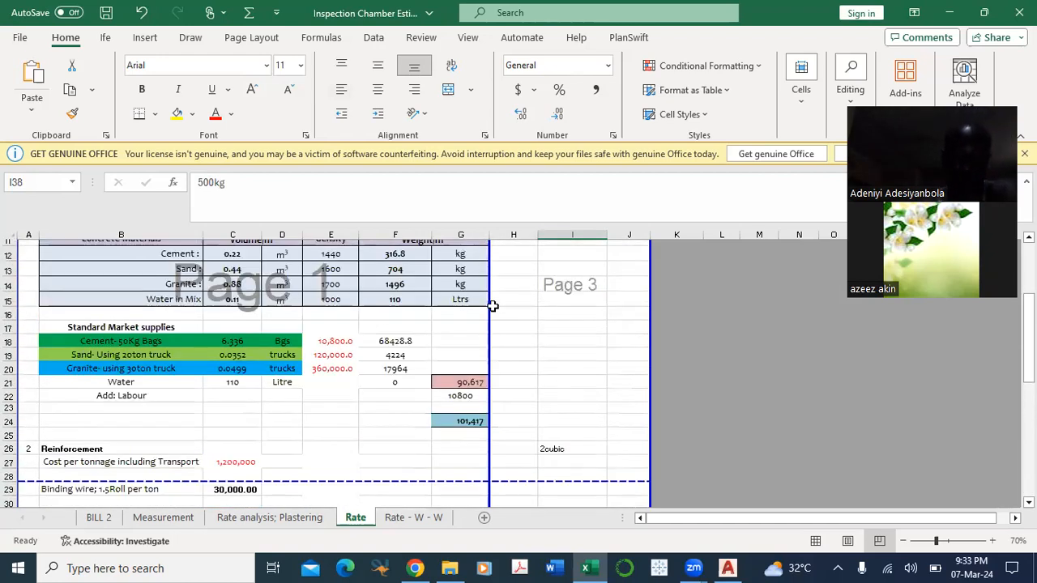
pyautogui.scroll(-1, 557, 370)
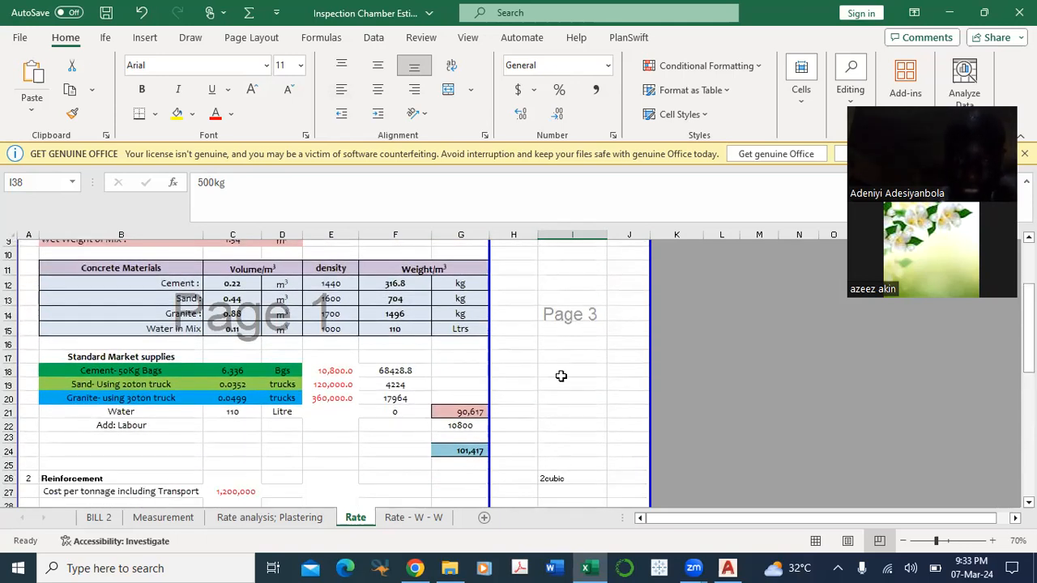
pyautogui.scroll(3, 374, 390)
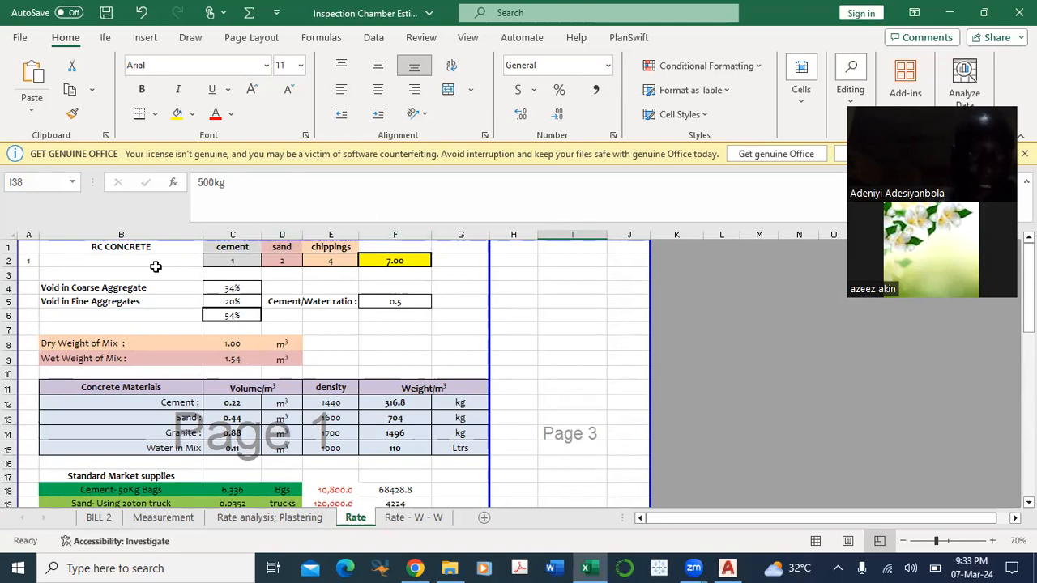
# Step: Examine the RC concrete mix ratio for cement, sand and chippings and the formula that sums it in F2
pyautogui.click(134, 247)
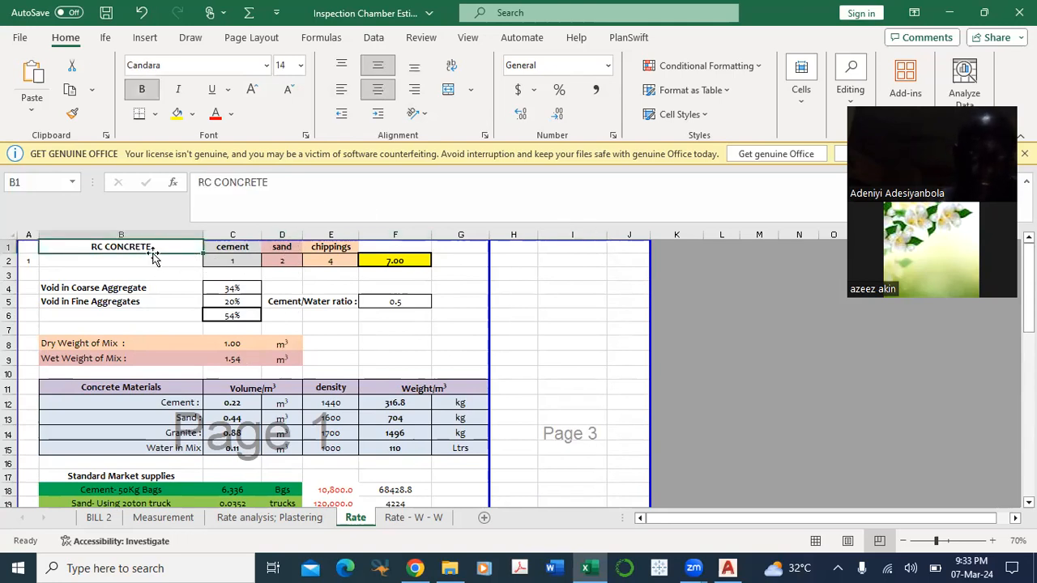
pyautogui.click(229, 264)
pyautogui.click(285, 258)
pyautogui.moveTo(330, 270); pyautogui.dragTo(331, 266)
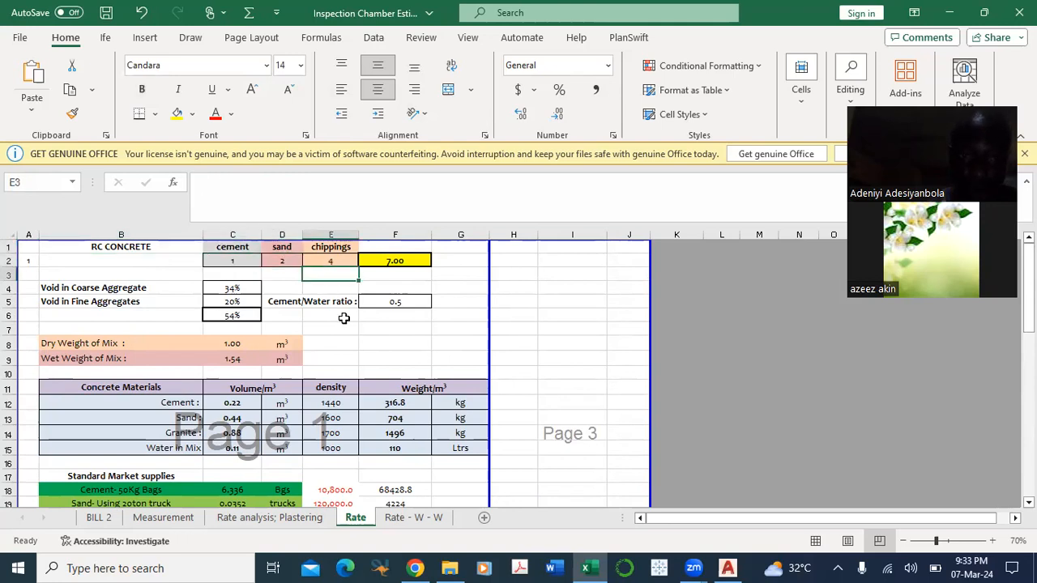
pyautogui.click(474, 274)
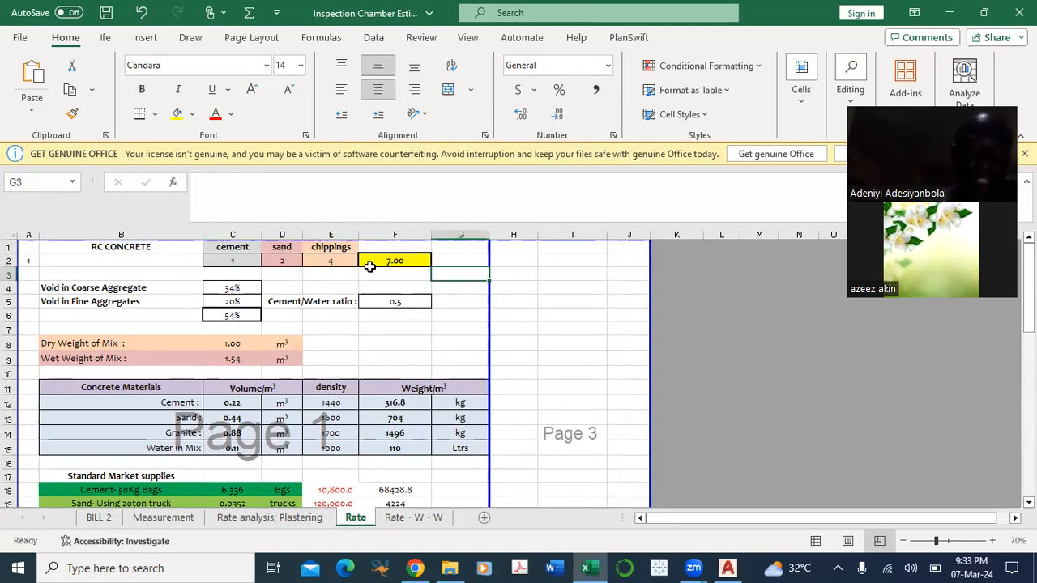
pyautogui.click(236, 261)
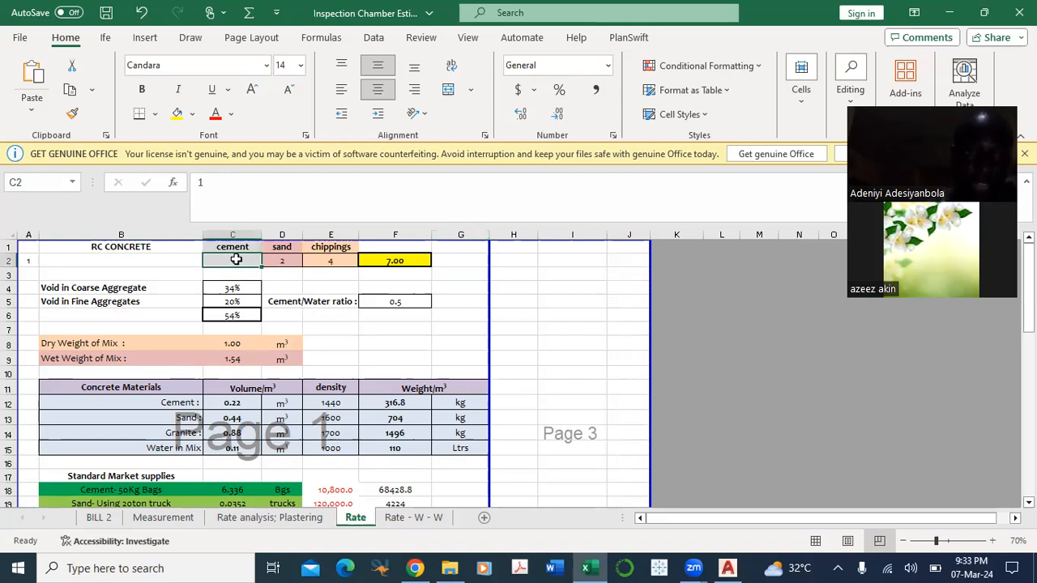
pyautogui.click(283, 261)
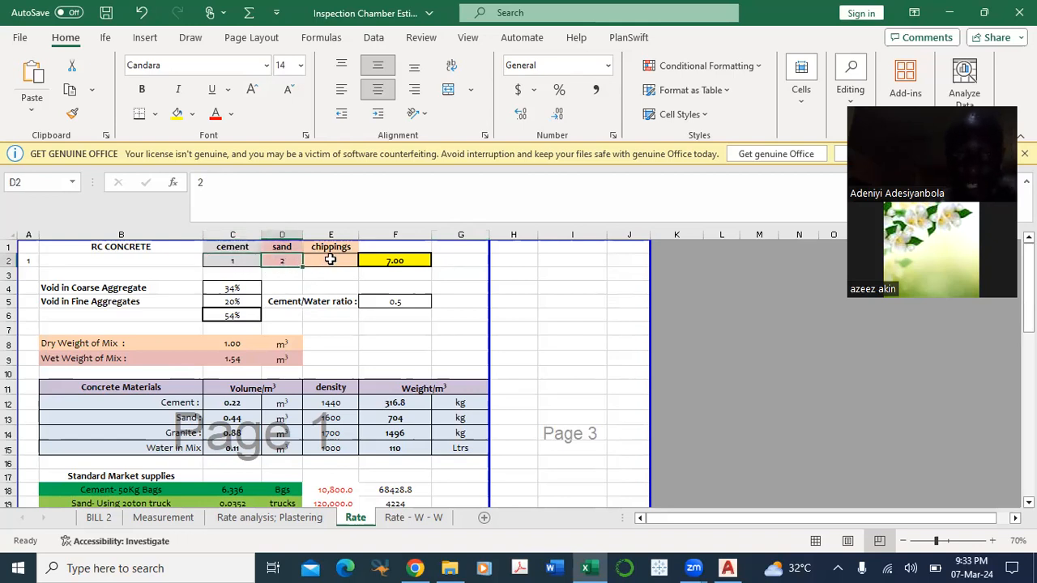
pyautogui.click(330, 260)
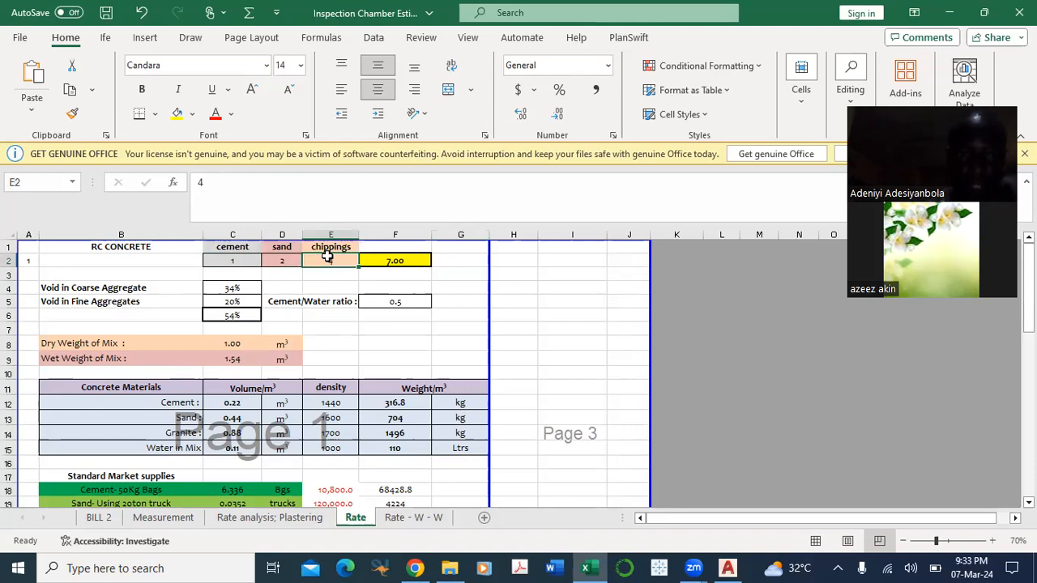
pyautogui.click(402, 261)
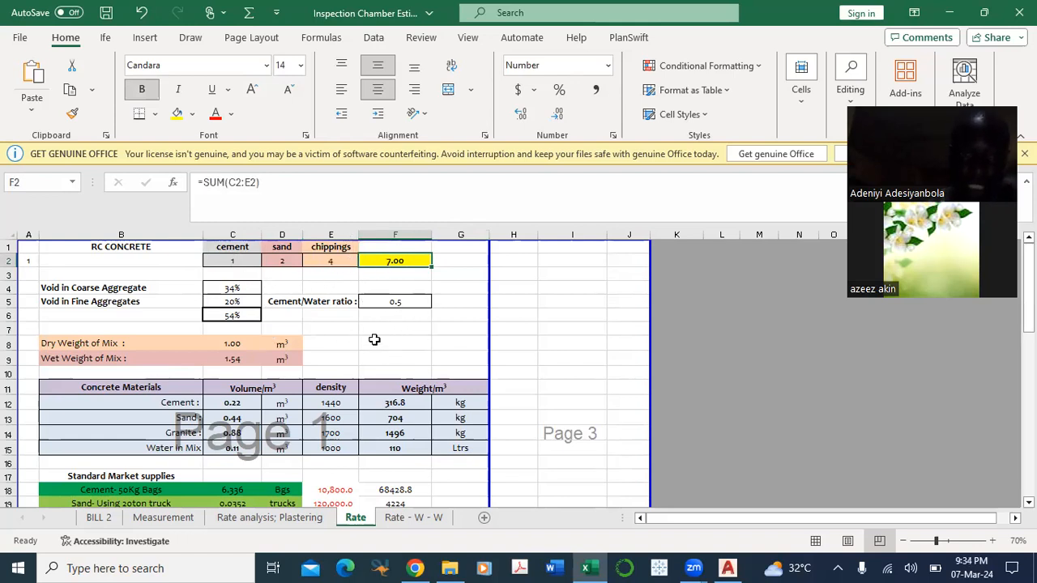
pyautogui.hscroll(3, 374, 339)
pyautogui.scroll(-1, 374, 339)
pyautogui.hscroll(-3, 336, 353)
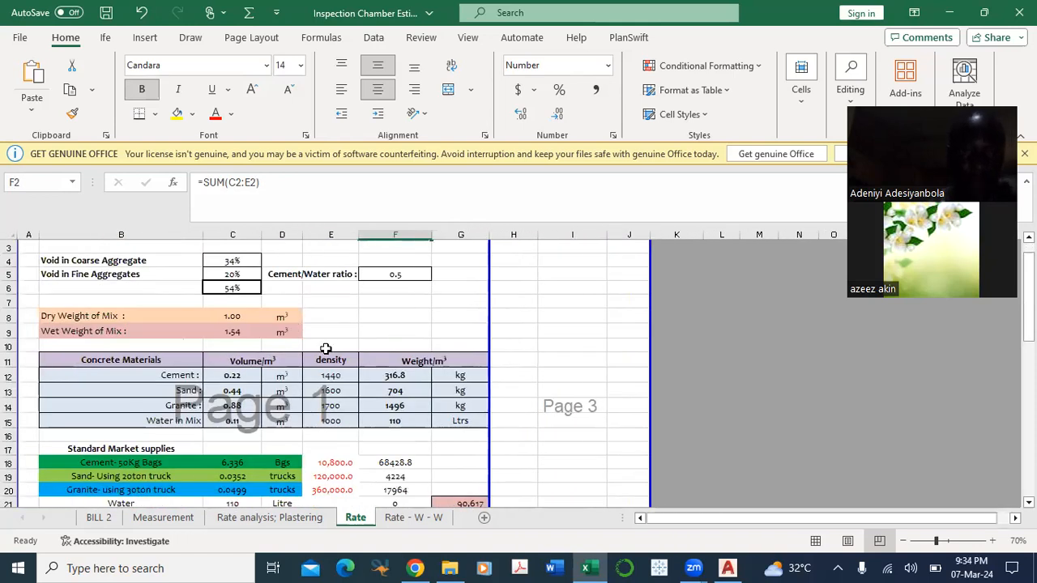
pyautogui.scroll(1, 296, 327)
pyautogui.scroll(1, 297, 327)
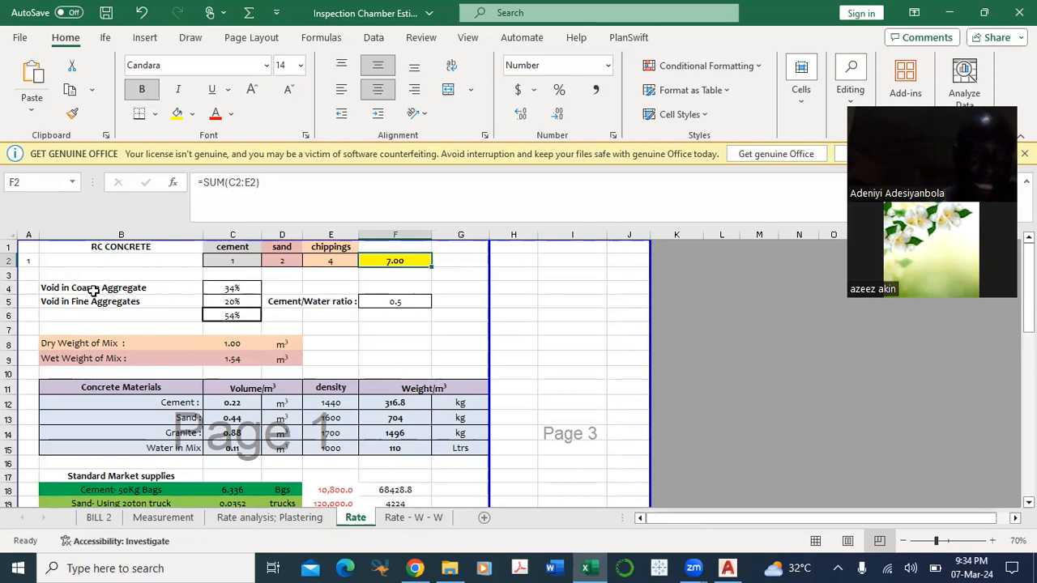
# Step: Examine the void percentages for coarse and fine aggregates in cells C4 and C5
pyautogui.click(236, 289)
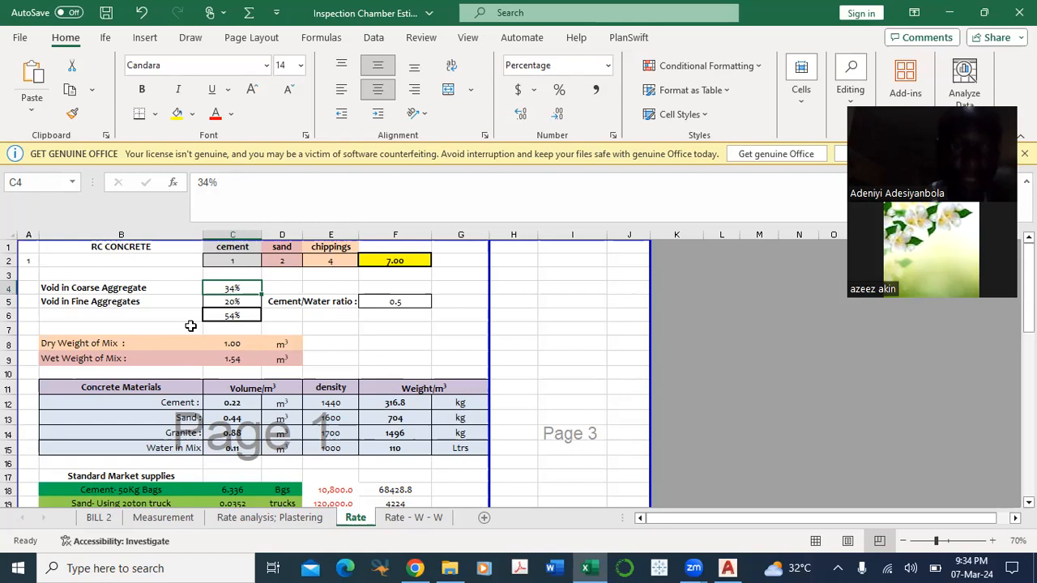
pyautogui.click(232, 302)
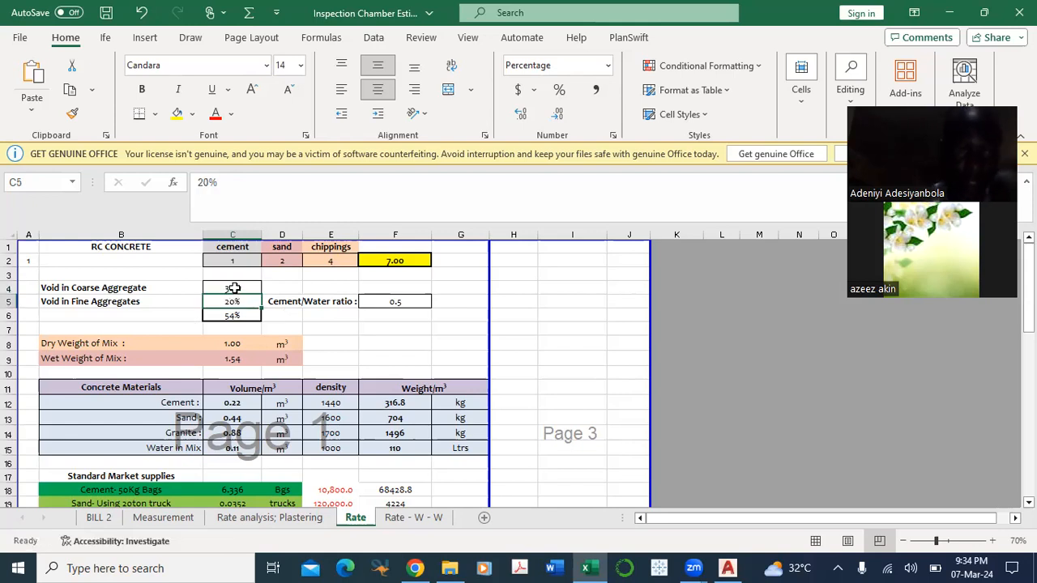
pyautogui.click(232, 289)
pyautogui.click(75, 287)
pyautogui.click(233, 289)
pyautogui.click(229, 303)
pyautogui.click(246, 287)
pyautogui.scroll(-1, 210, 332)
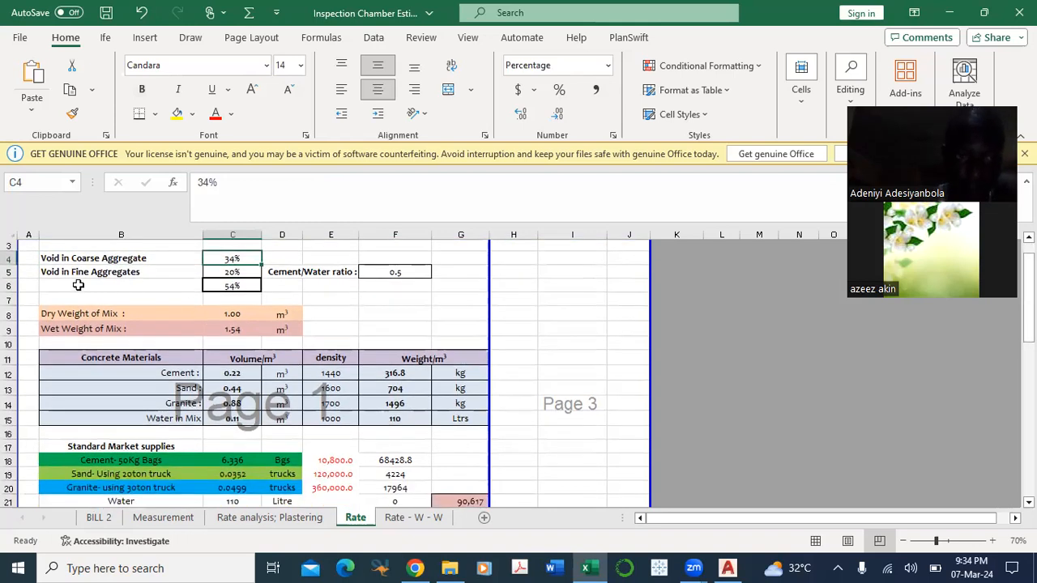
pyautogui.scroll(1, 79, 285)
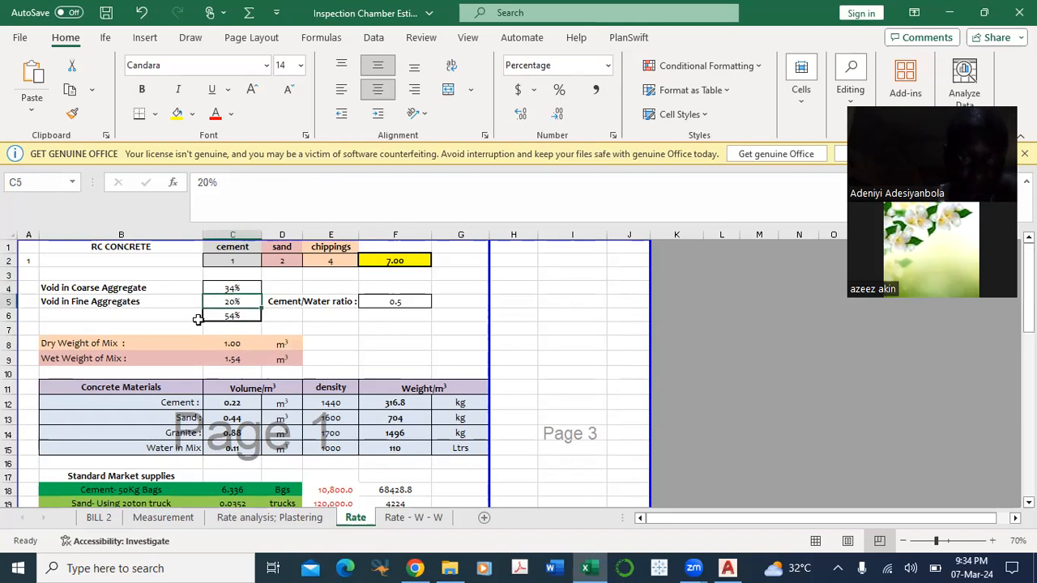
pyautogui.scroll(-1, 233, 336)
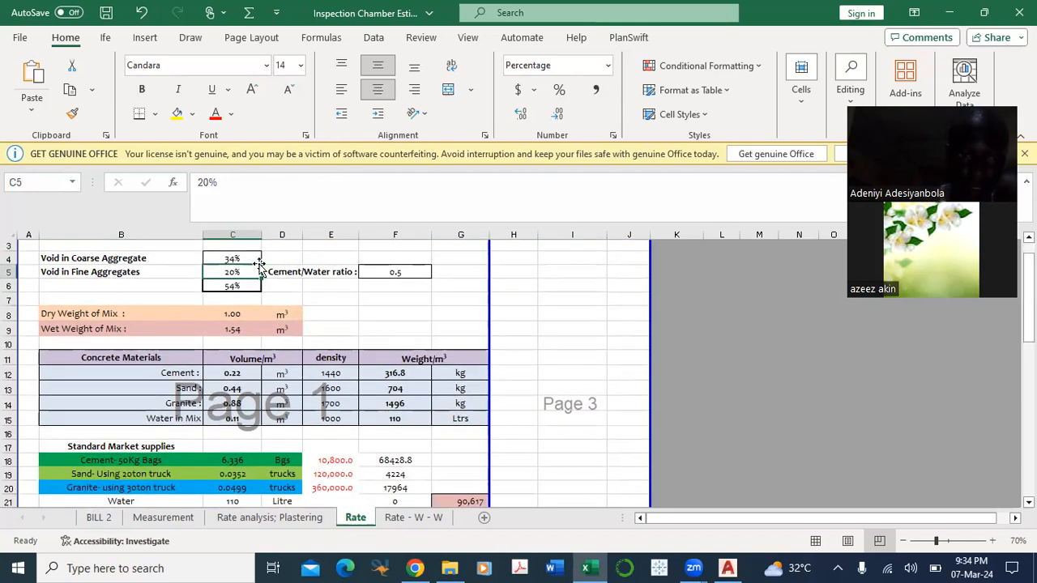
# Step: Inspect the formula in C6 that adds the coarse and fine aggregate voids
pyautogui.click(235, 285)
pyautogui.hotkey('alt', '=')
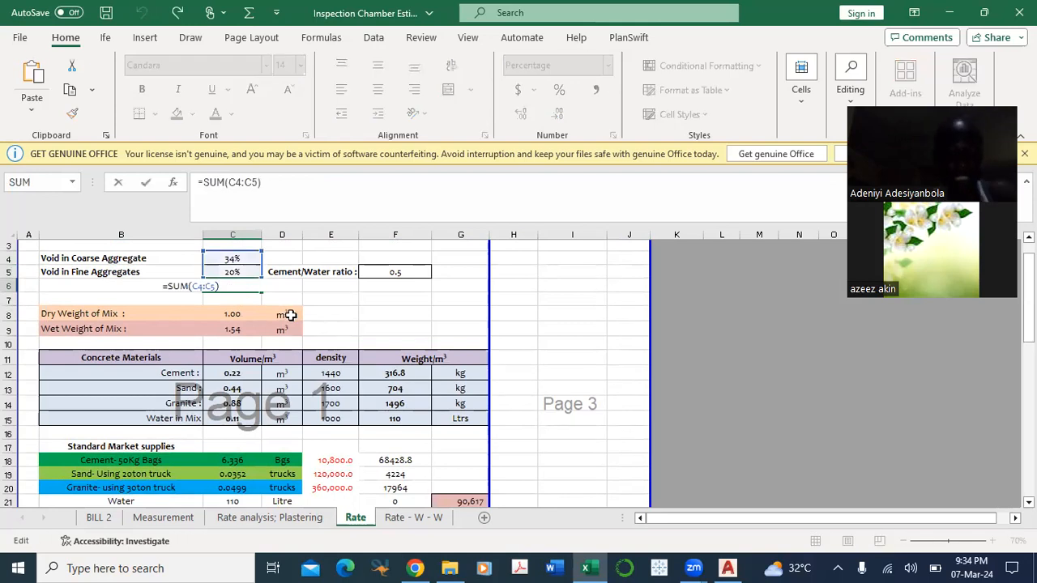
pyautogui.hotkey('ctrl', 'Return')
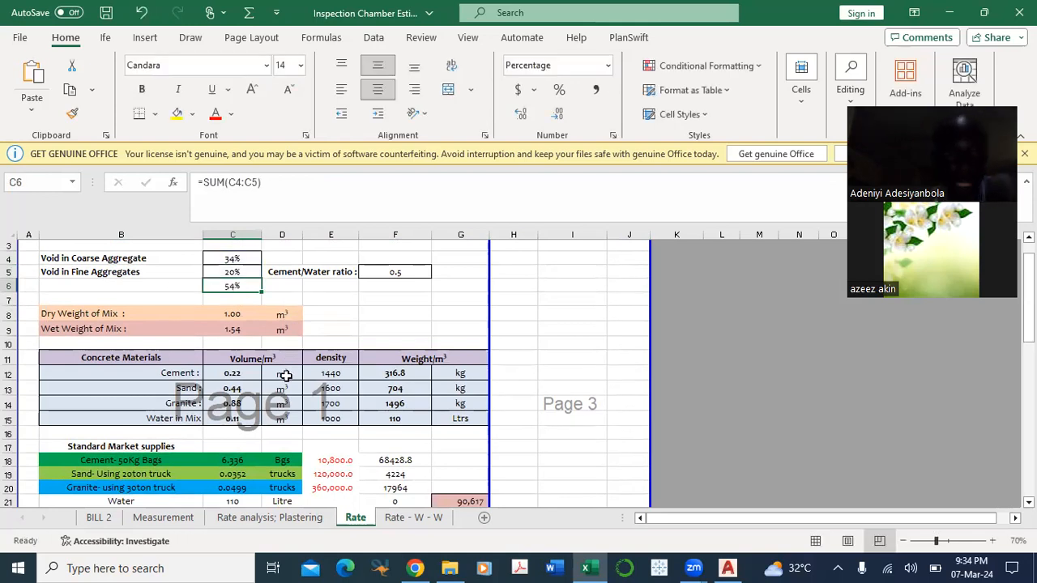
pyautogui.scroll(1, 285, 373)
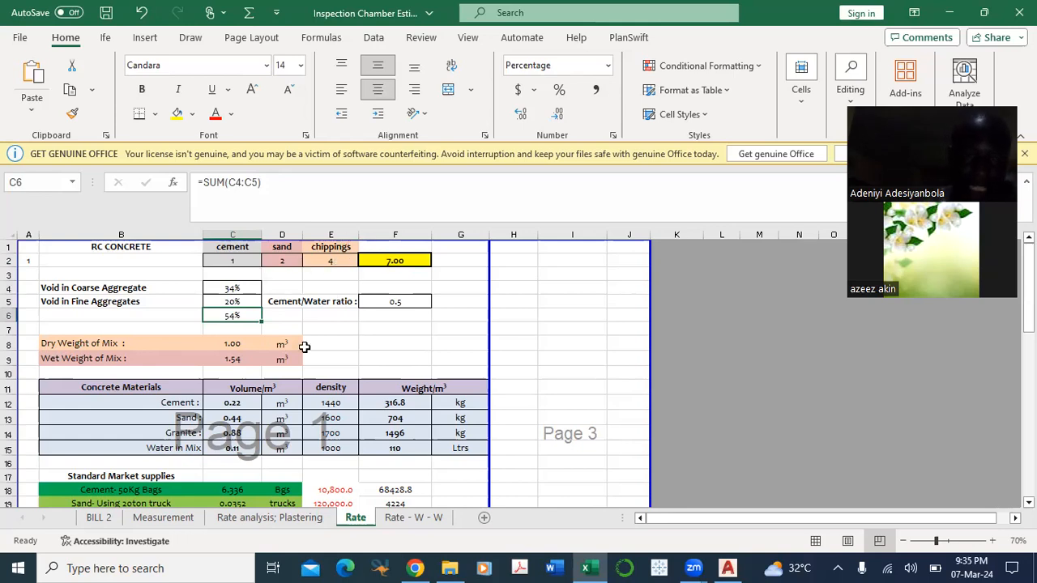
# Step: Inspect the dry and wet weights of mix, then trace the cement volume formula in C12 to the cells it references
pyautogui.click(239, 343)
pyautogui.click(240, 359)
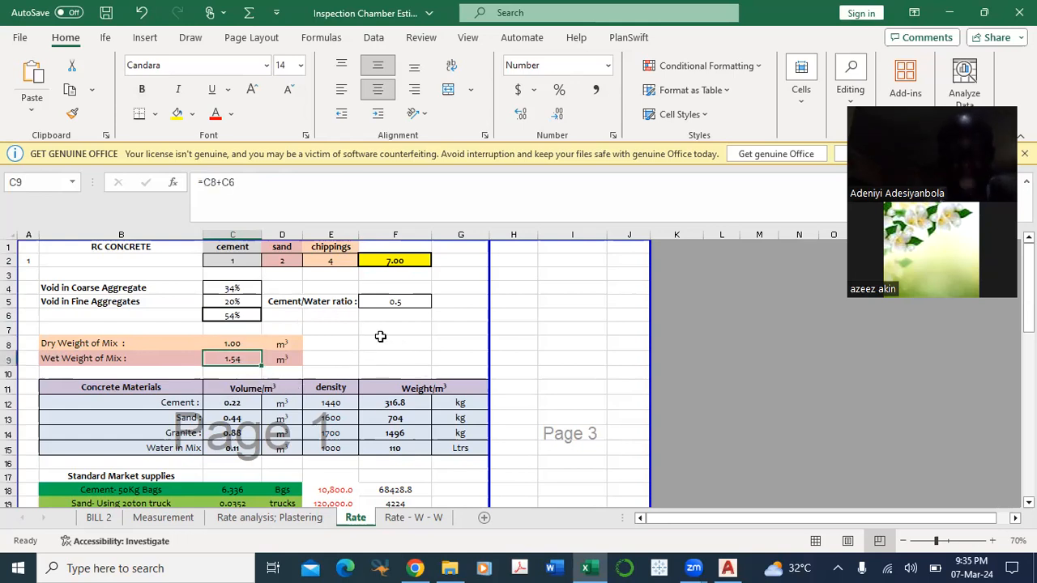
pyautogui.doubleClick(241, 403)
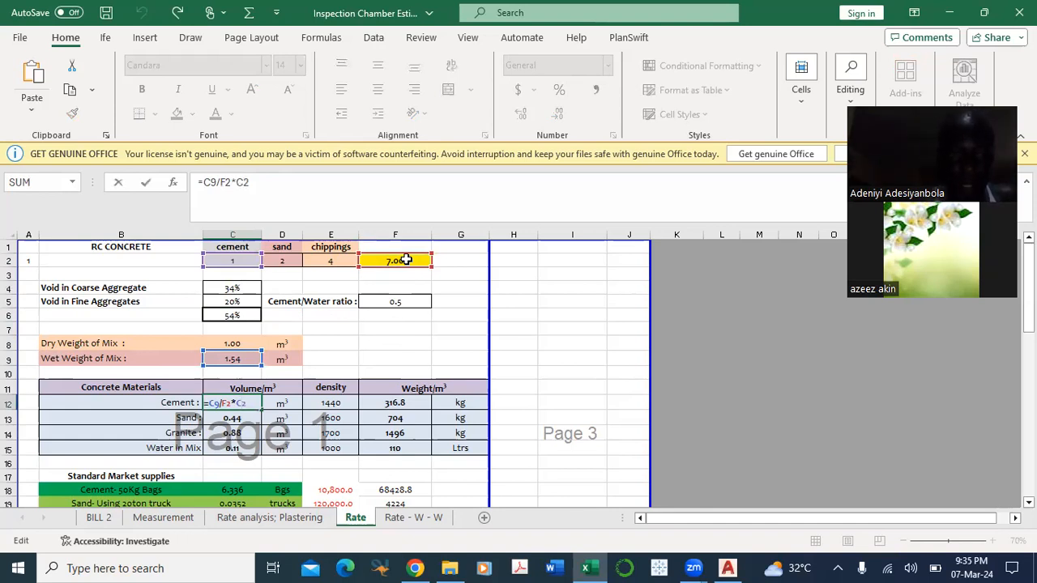
pyautogui.hotkey('ctrl', 'Return')
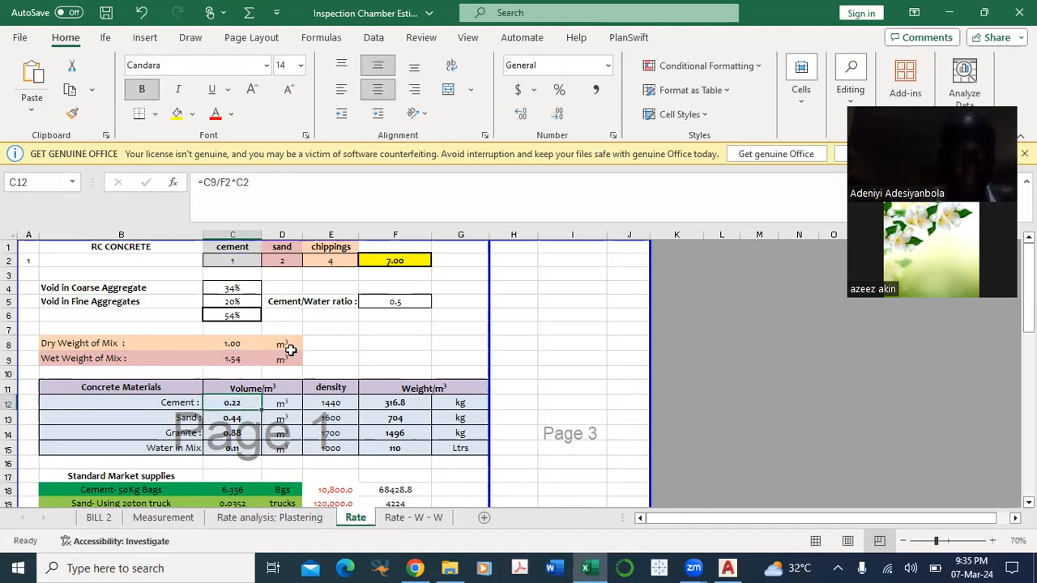
pyautogui.click(241, 357)
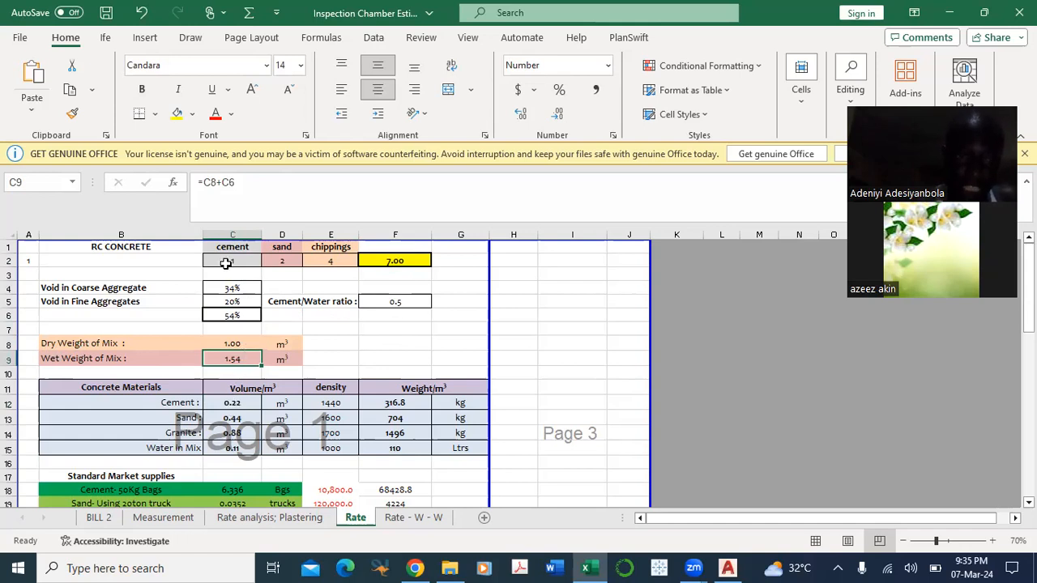
pyautogui.click(413, 260)
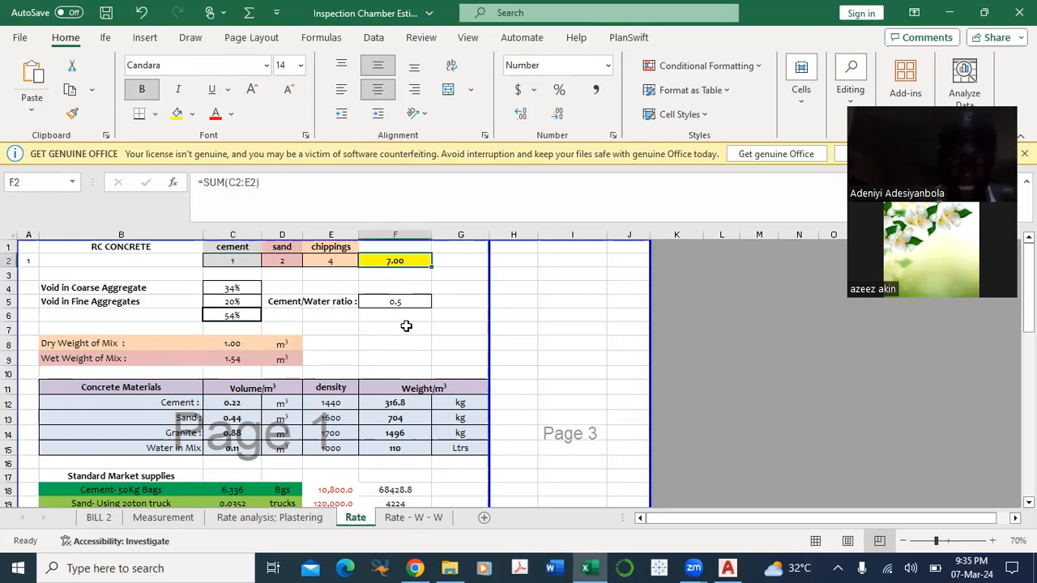
# Step: Enter the formula =1/7 in cell G7 to work out cement's share of the mix
pyautogui.click(575, 308)
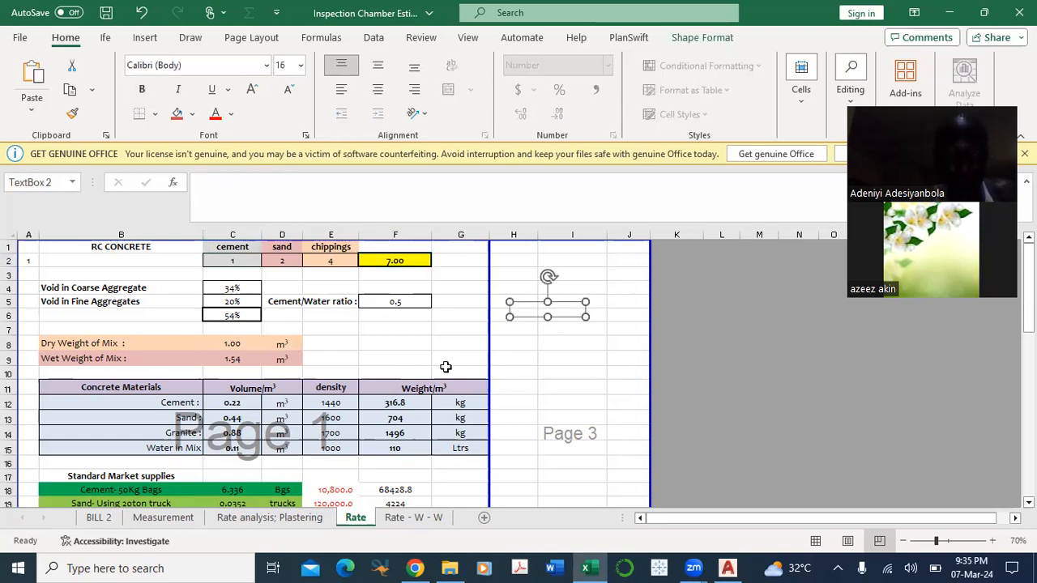
pyautogui.click(445, 367)
pyautogui.click(463, 329)
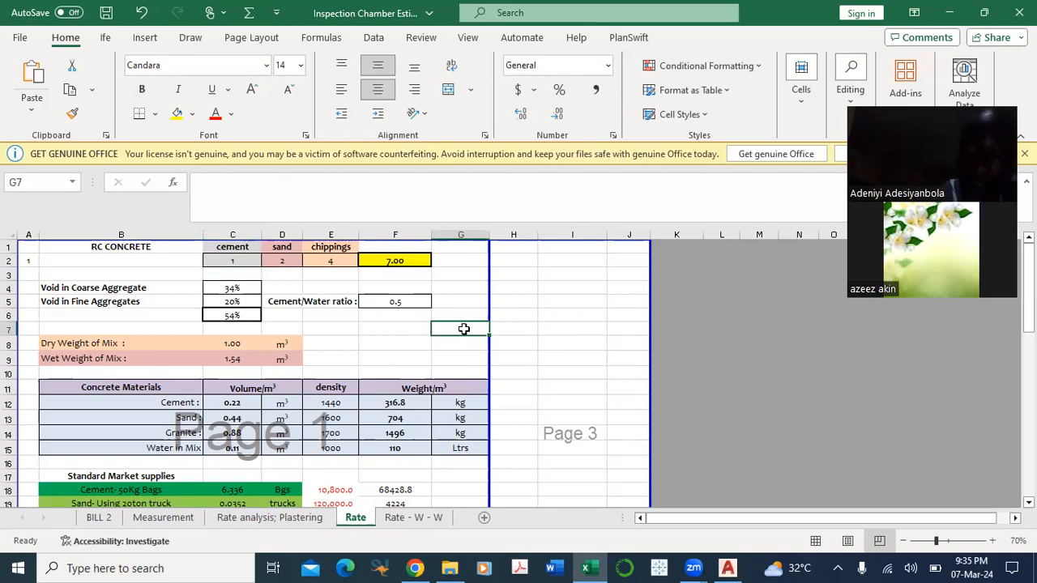
pyautogui.write('=1/7')
pyautogui.press('Return')
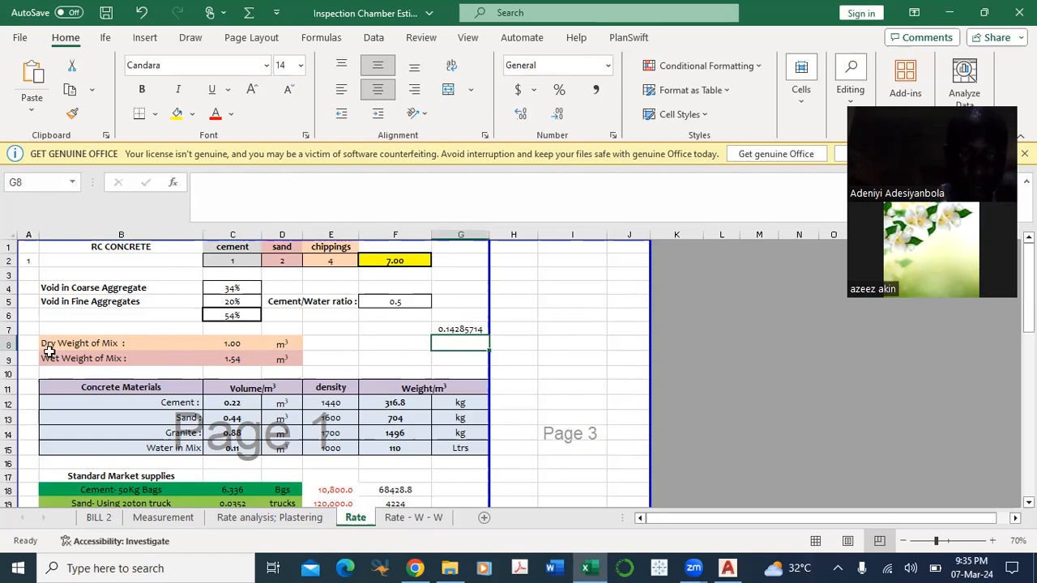
pyautogui.scroll(-1, 239, 371)
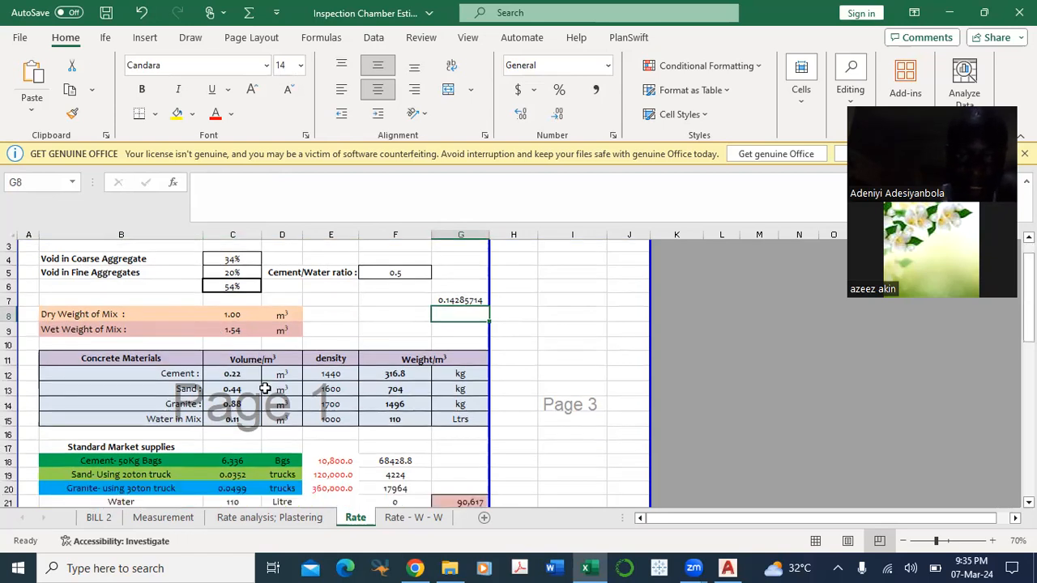
pyautogui.click(471, 298)
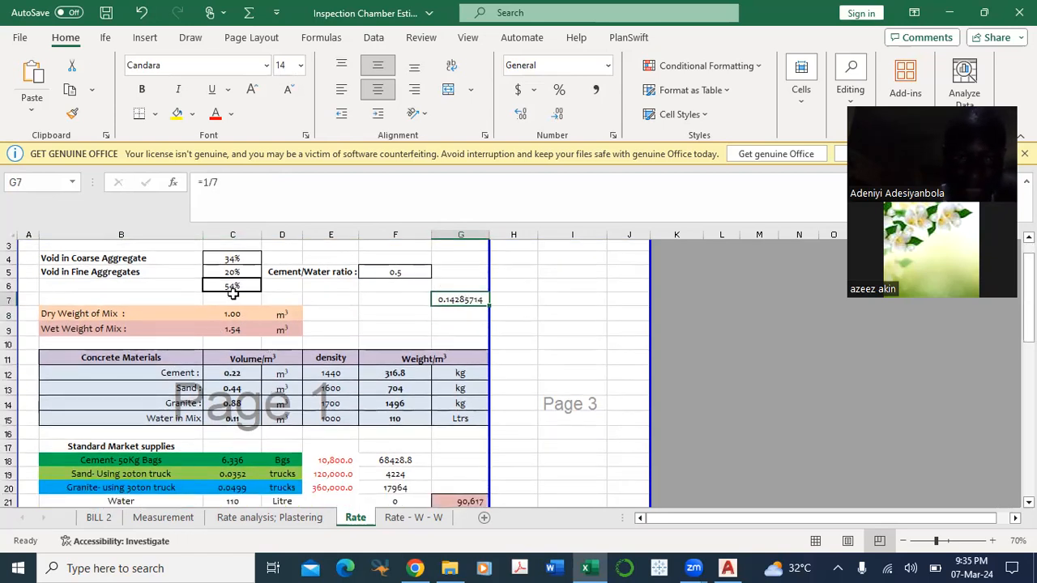
# Step: Check the dry weight of mix in C8 and the wet weight formula in C9
pyautogui.scroll(1, 232, 332)
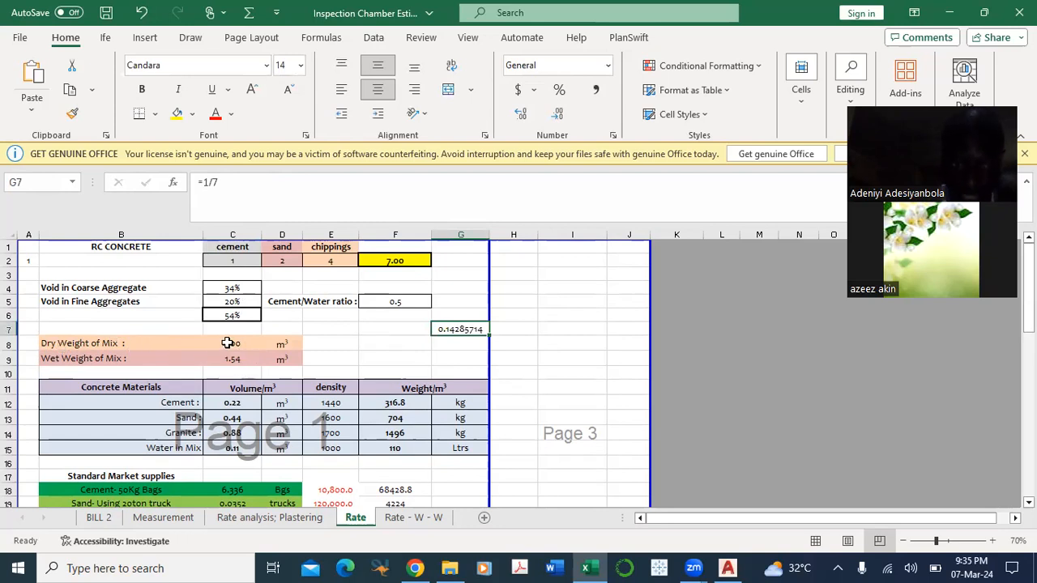
pyautogui.click(227, 343)
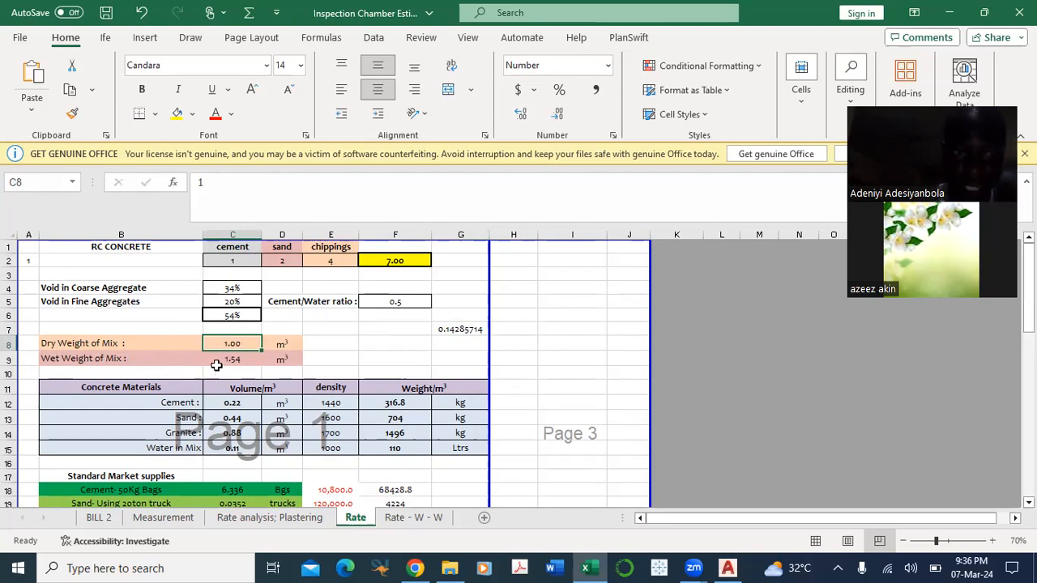
pyautogui.click(244, 359)
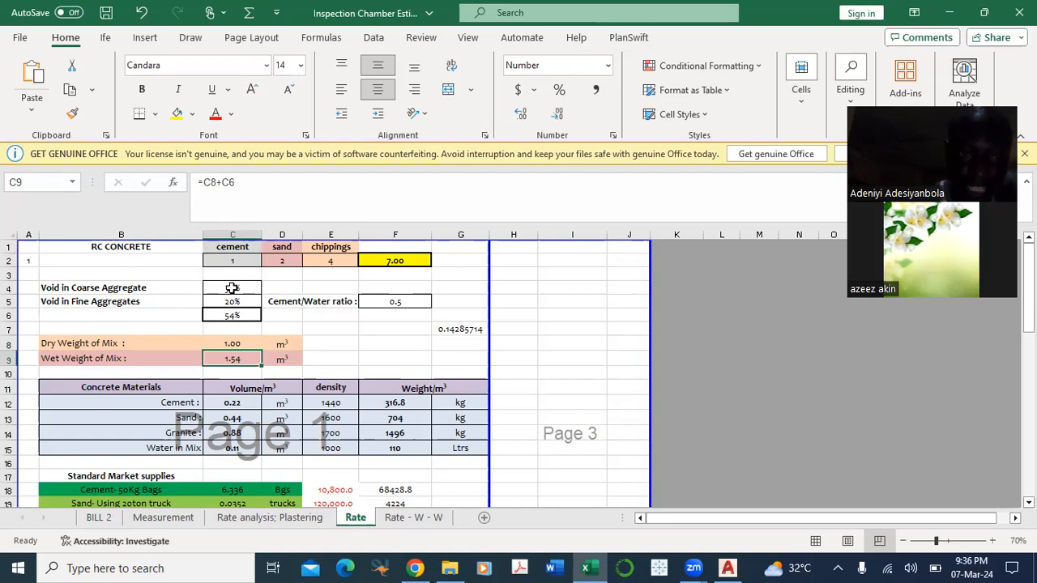
# Step: Check the coarse aggregate void in C4, the total voids formula in C6 and the wet weight formula in C9
pyautogui.click(232, 288)
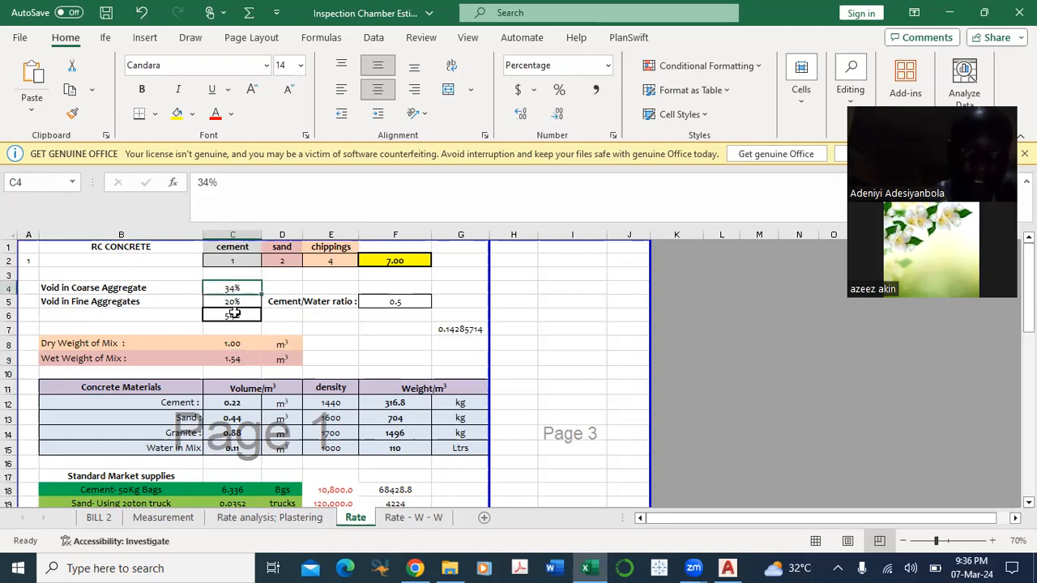
pyautogui.click(231, 317)
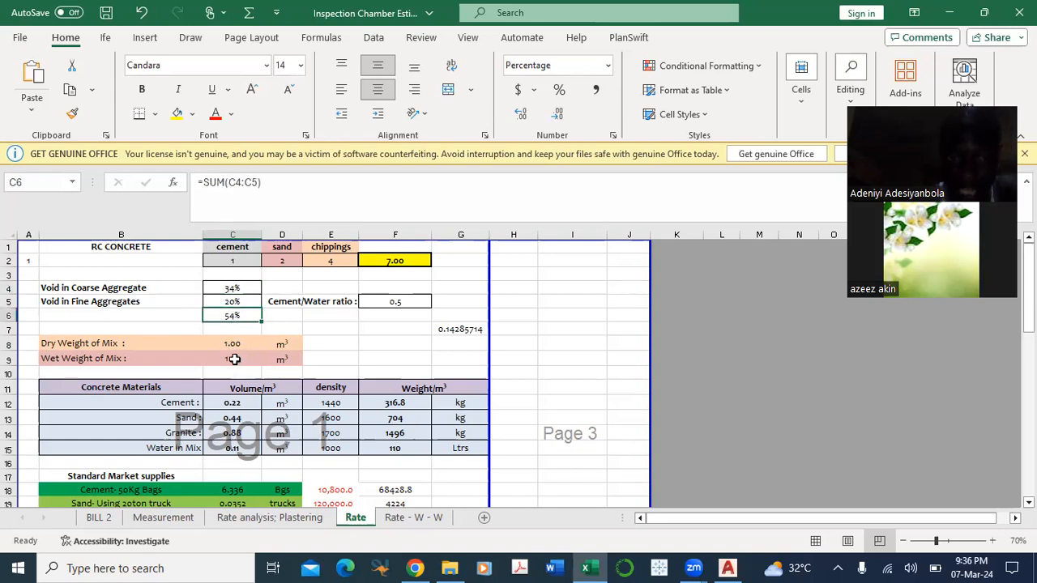
pyautogui.click(234, 358)
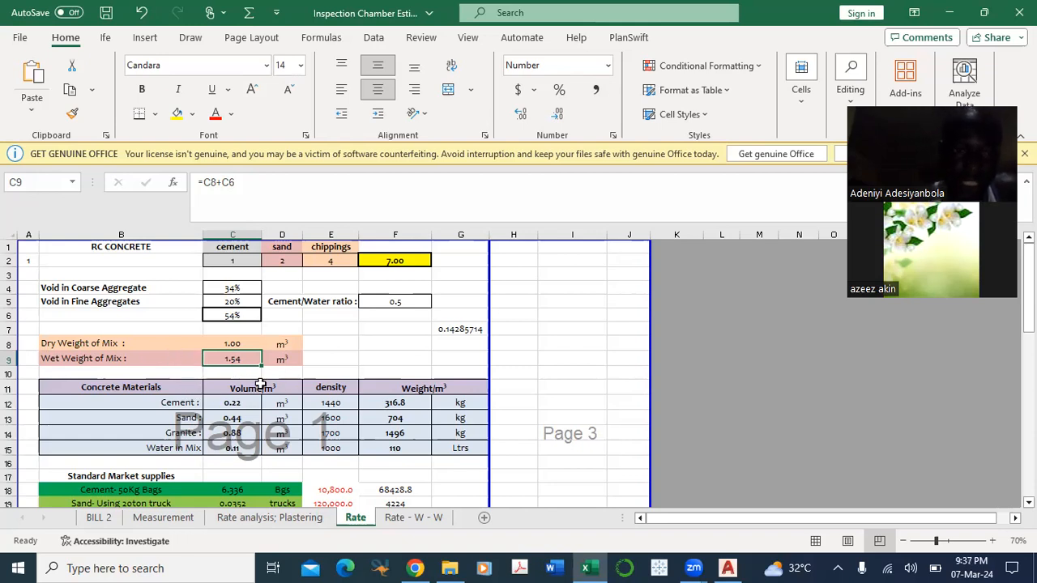
# Step: Examine the cement volume formula in C12 against the one-seventh share in G7 and the cement, sand and chippings ratios in row 2
pyautogui.scroll(-2, 260, 389)
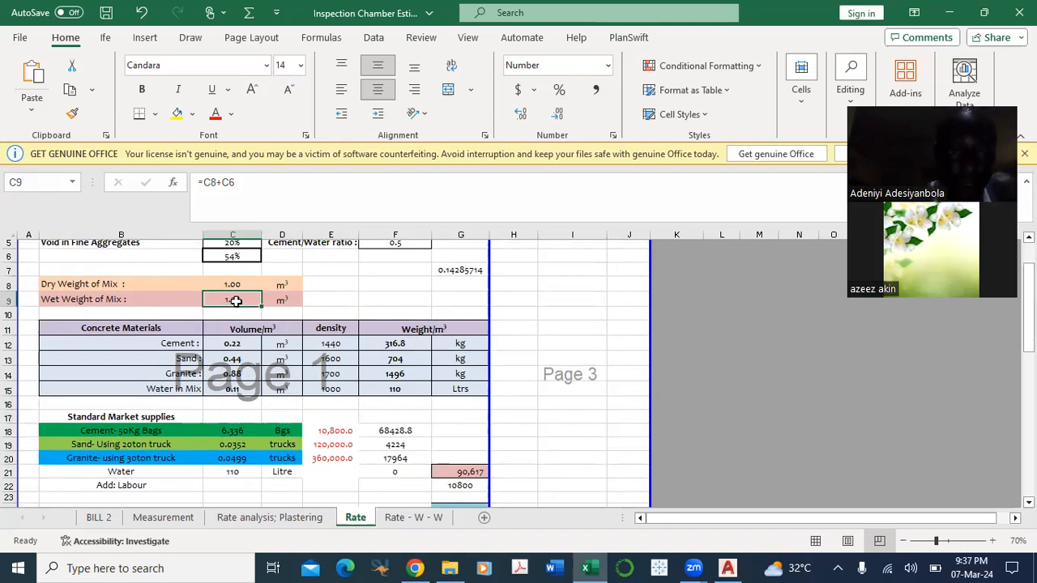
pyautogui.click(234, 342)
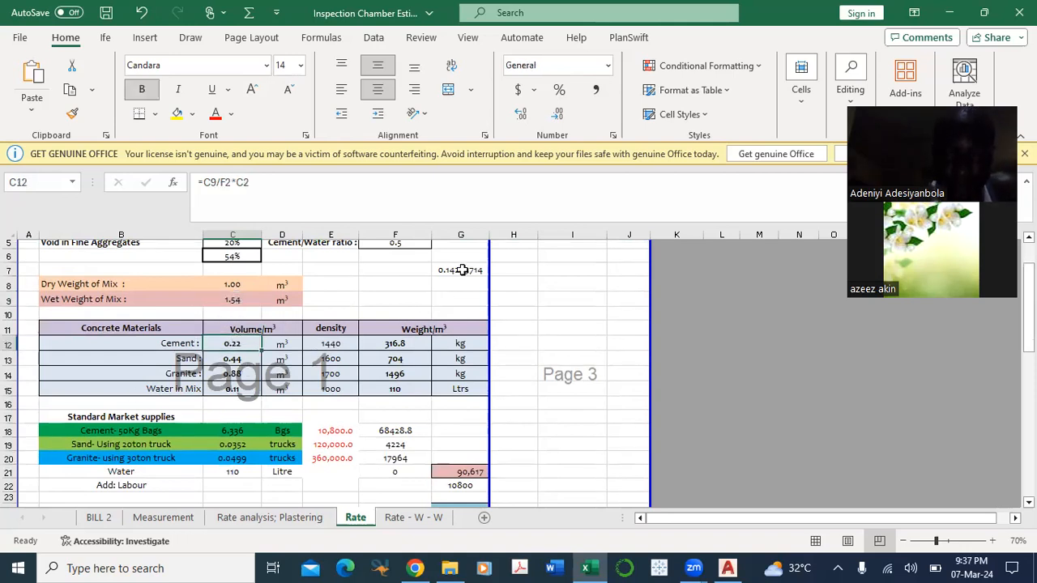
pyautogui.click(462, 270)
pyautogui.scroll(2, 243, 316)
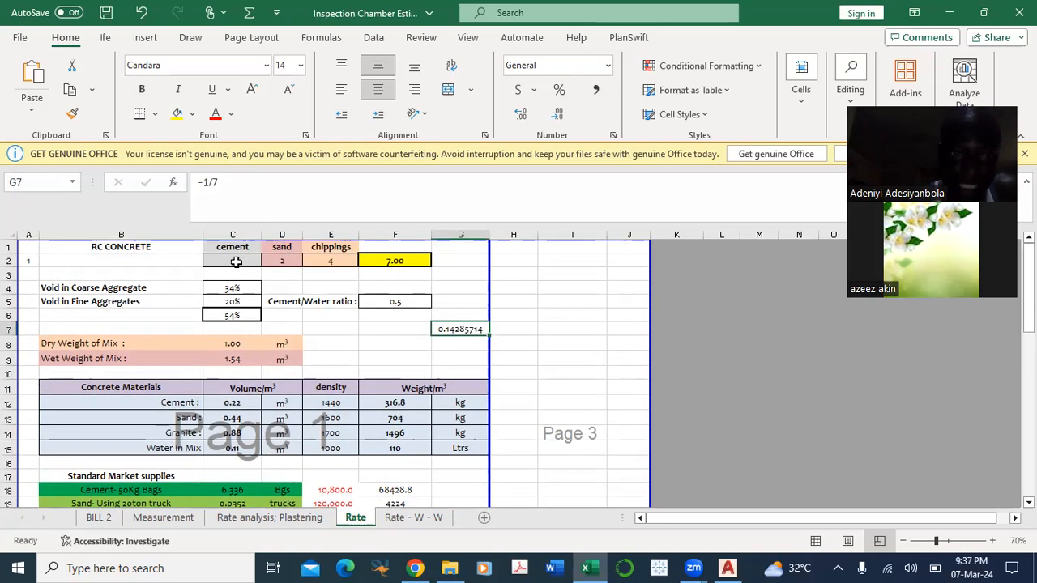
pyautogui.click(236, 262)
pyautogui.click(293, 263)
pyautogui.click(337, 261)
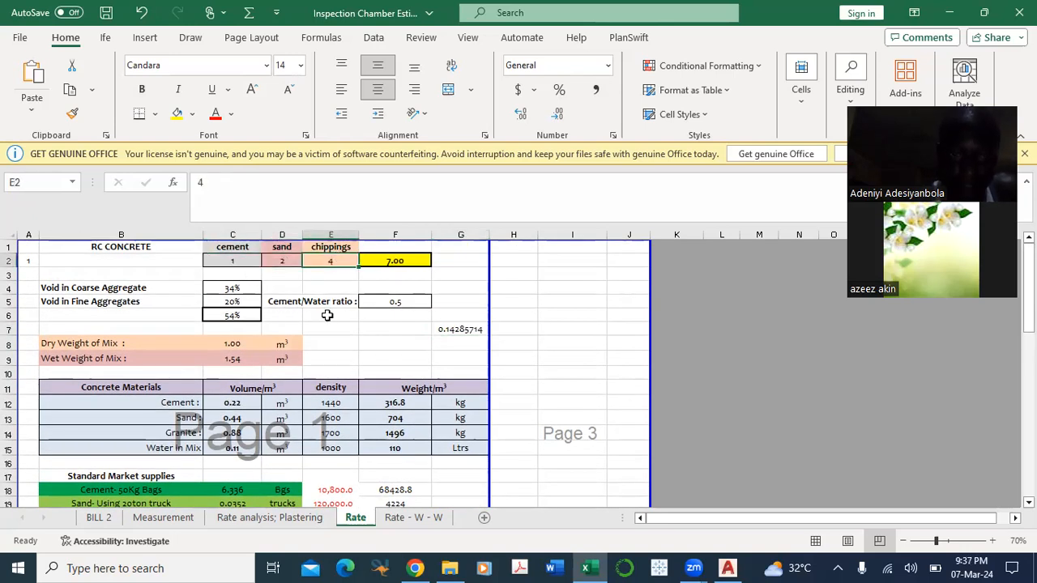
pyautogui.doubleClick(235, 400)
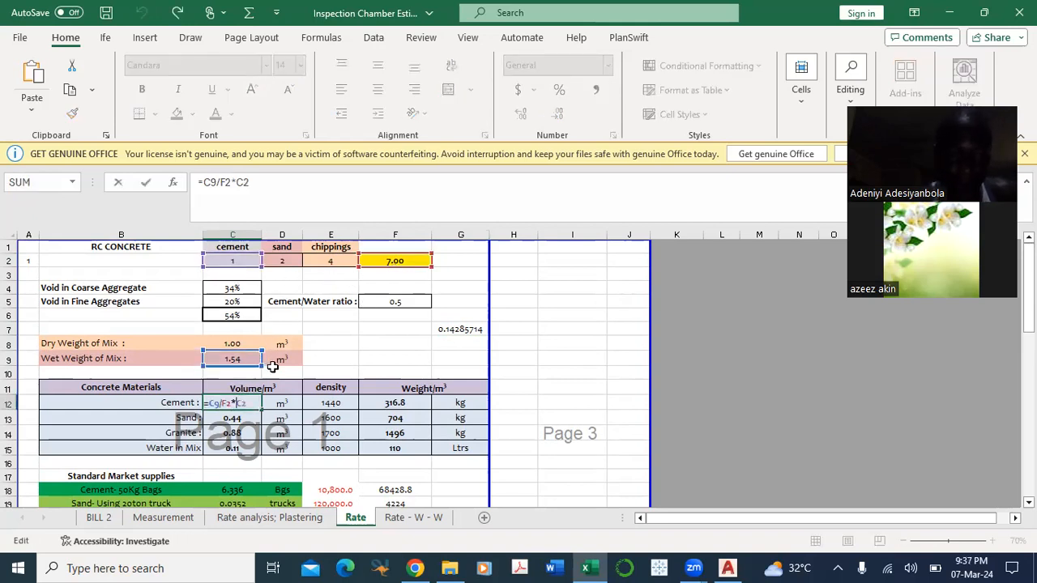
pyautogui.press('Escape')
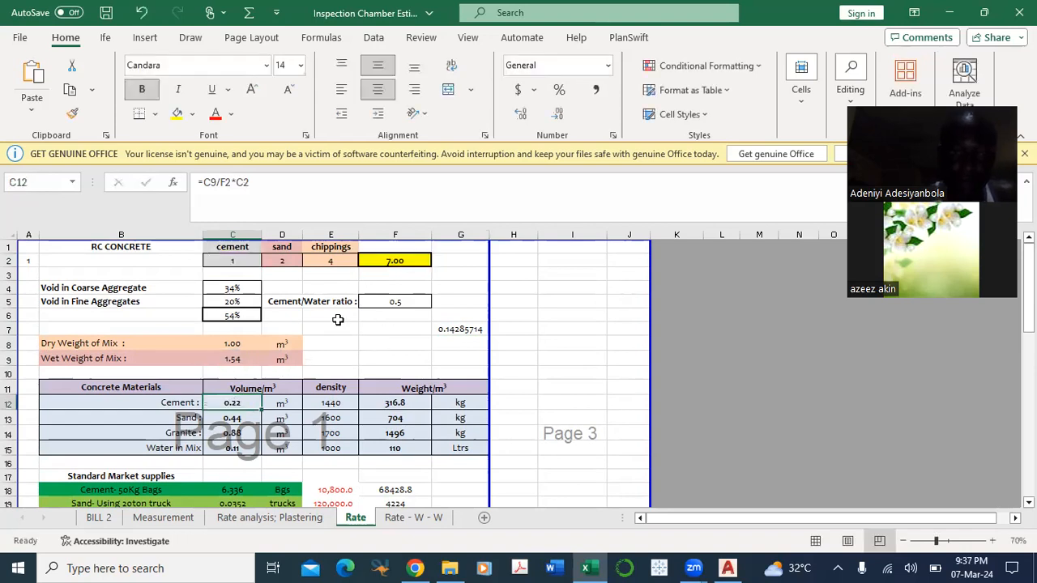
# Step: Inspect the wet weight formula in C9, the total voids formula in C6 and the cement/water ratio in F5
pyautogui.click(243, 359)
pyautogui.doubleClick(243, 358)
pyautogui.press('Escape')
pyautogui.click(251, 314)
pyautogui.doubleClick(251, 314)
pyautogui.press('Escape')
pyautogui.click(392, 303)
pyautogui.doubleClick(392, 303)
pyautogui.press('Escape')
pyautogui.click(376, 344)
# Step: Trace the sand volume formula in C13 to its referenced cells, then check the granite volume formula in C14
pyautogui.scroll(-1, 340, 393)
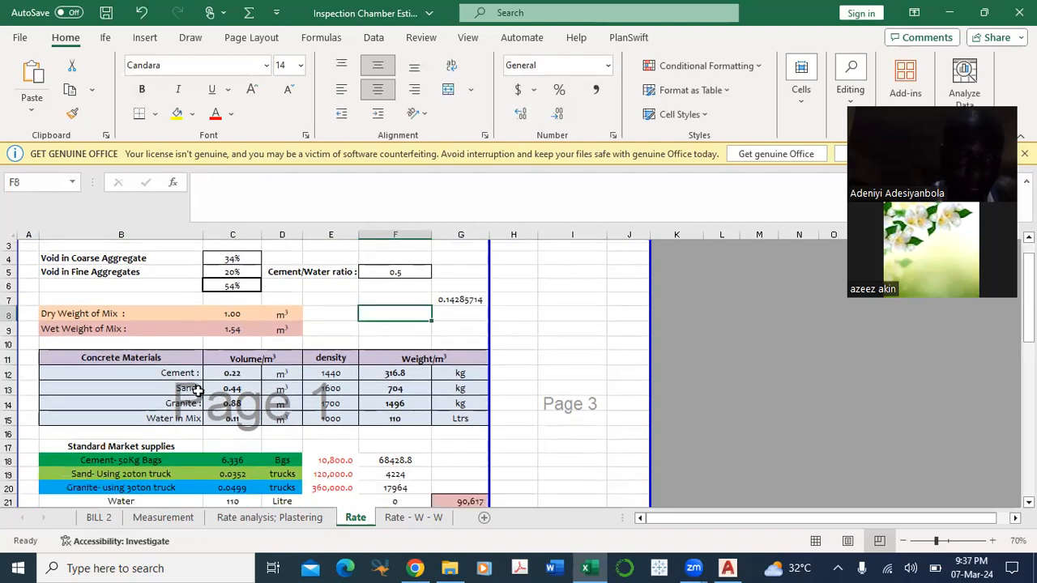
pyautogui.doubleClick(232, 389)
pyautogui.scroll(1, 285, 389)
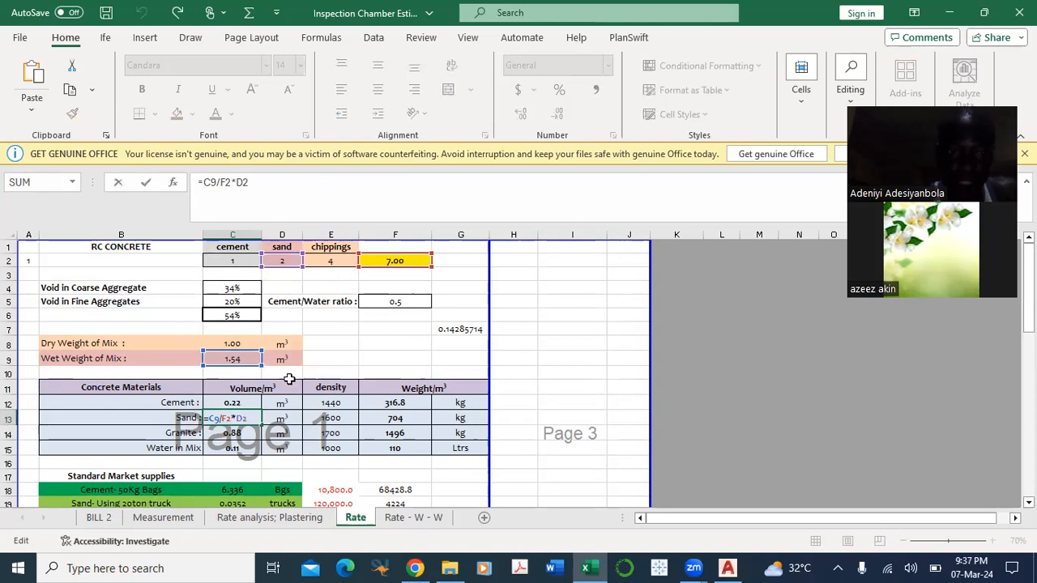
pyautogui.press('Escape')
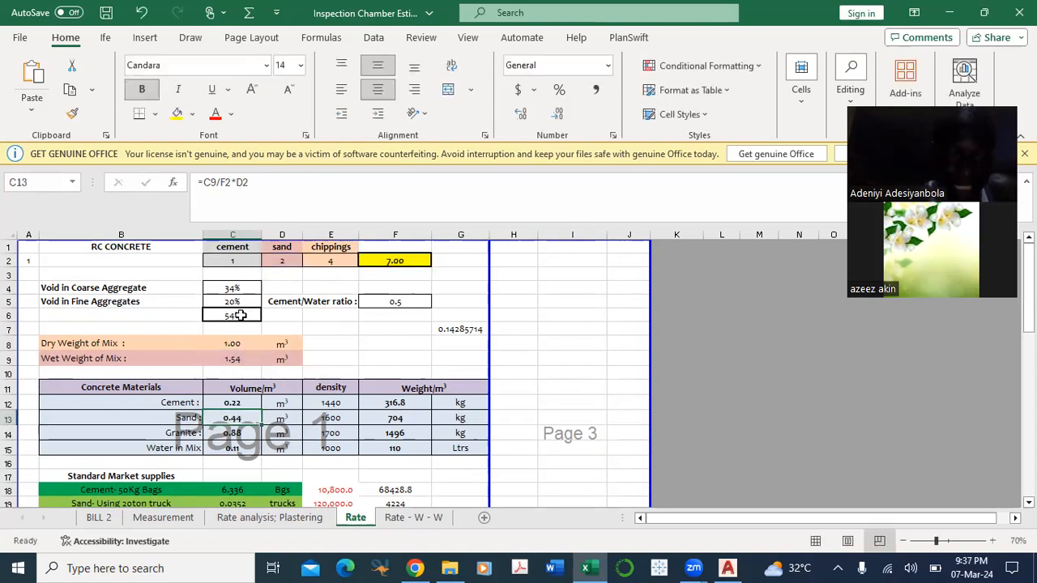
pyautogui.click(238, 358)
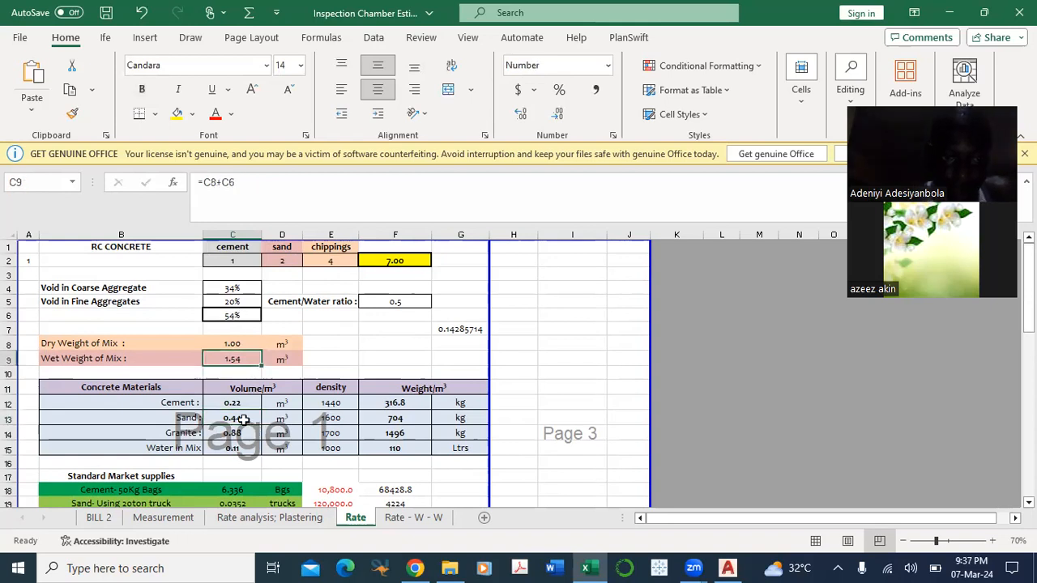
pyautogui.click(243, 419)
pyautogui.click(251, 437)
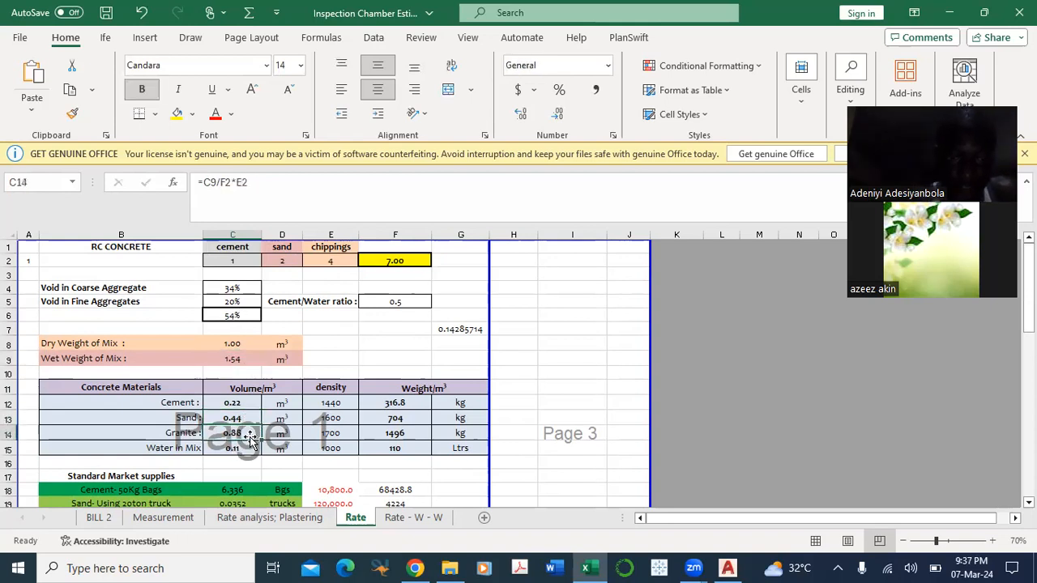
# Step: Inspect the water volume formula =C12*F5 in C15 and the cells it references
pyautogui.scroll(-1, 251, 438)
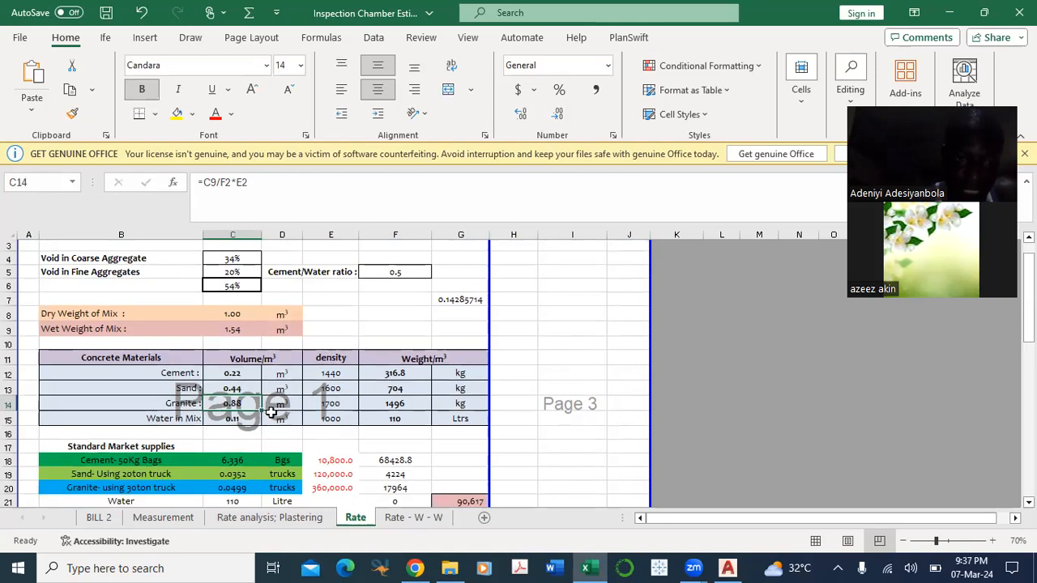
pyautogui.click(251, 418)
pyautogui.write('=C12*F5')
pyautogui.scroll(1, 379, 377)
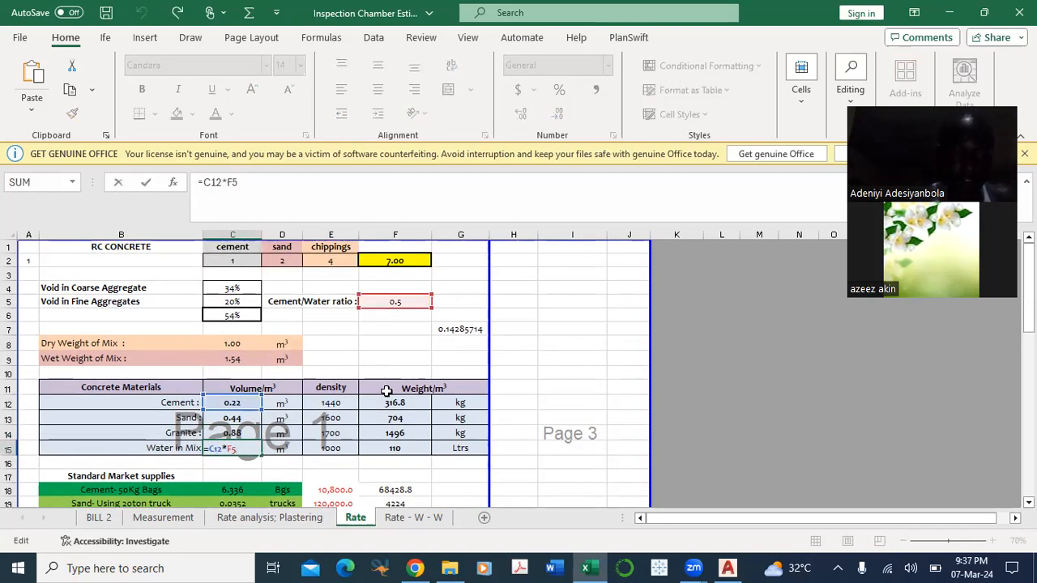
pyautogui.hotkey('ctrl', 'Return')
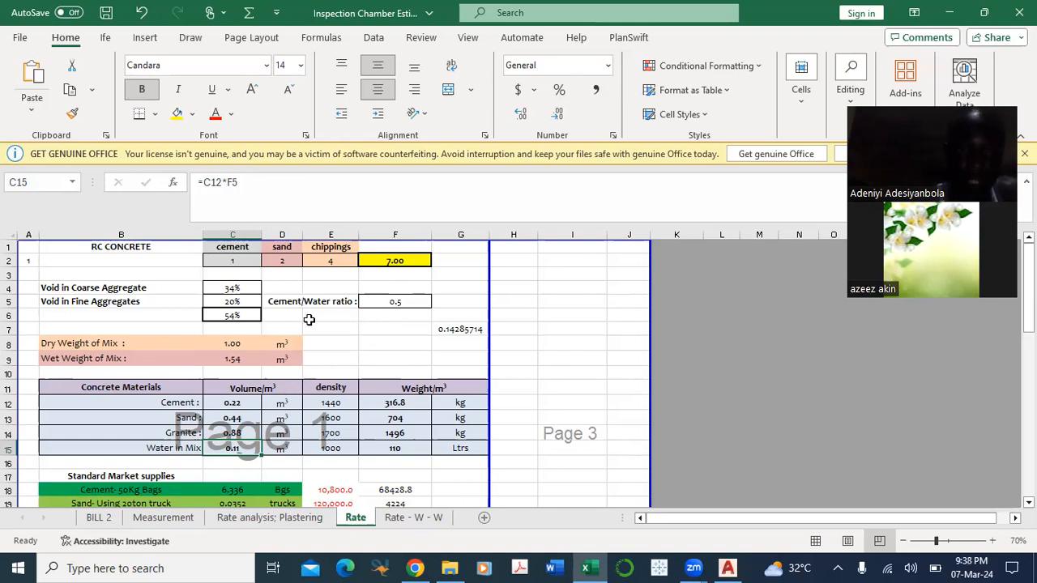
# Step: Compare the water volume formula in C15 with its two sources, the cement/water ratio in F5 and the cement volume in C12
pyautogui.scroll(-1, 312, 357)
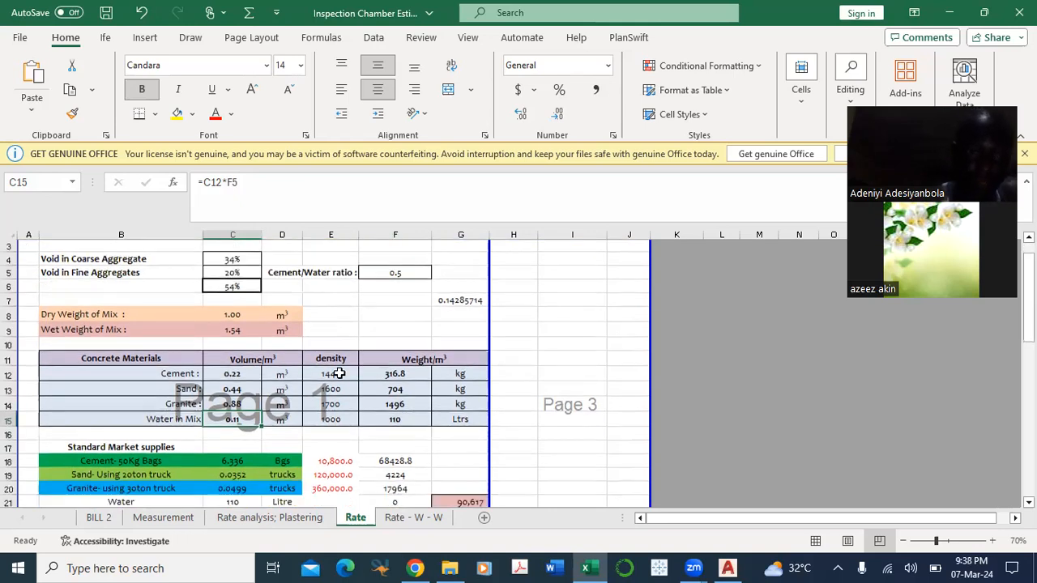
pyautogui.click(403, 271)
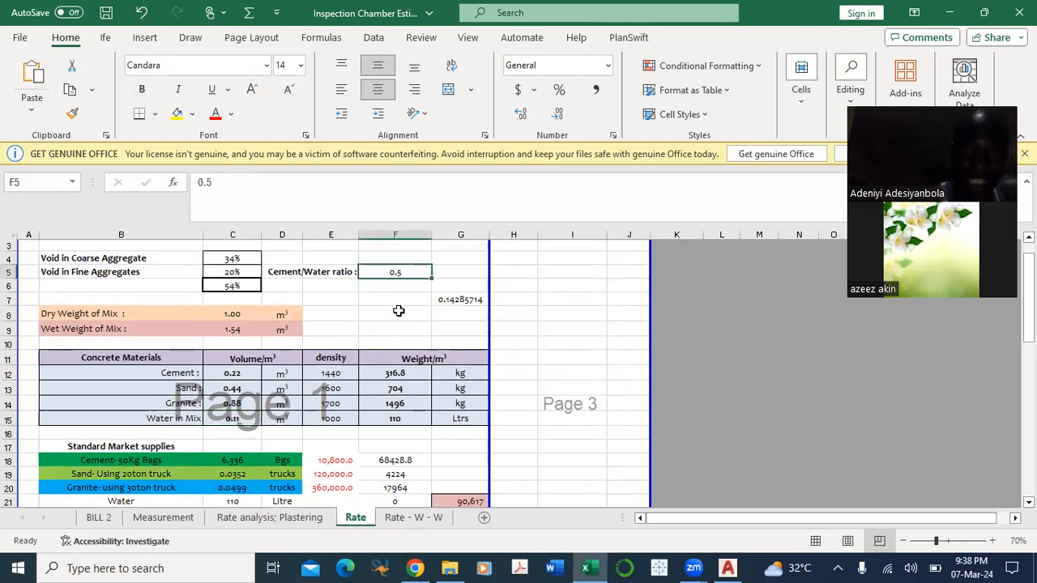
pyautogui.doubleClick(243, 420)
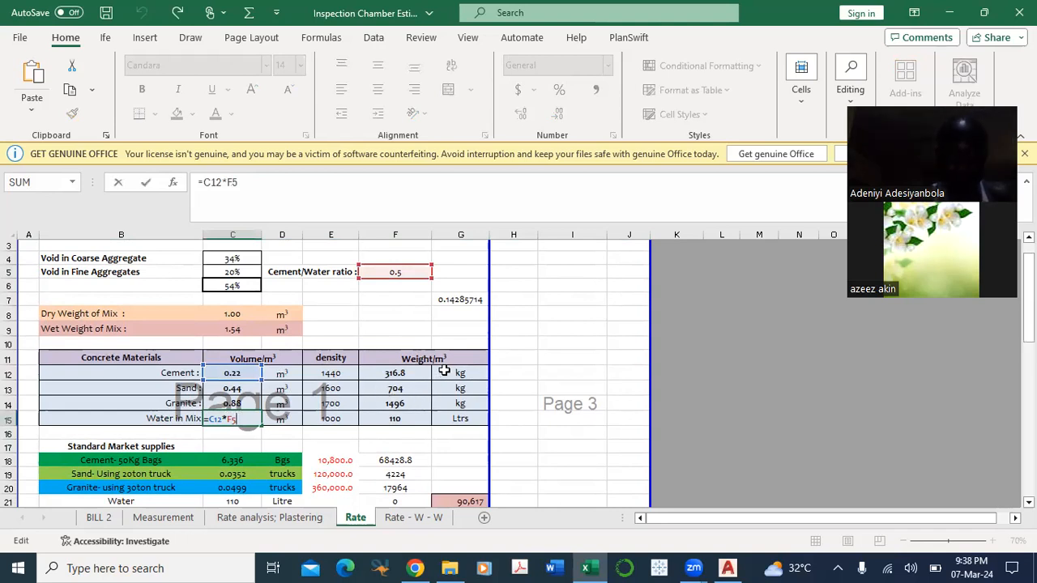
pyautogui.press('Escape')
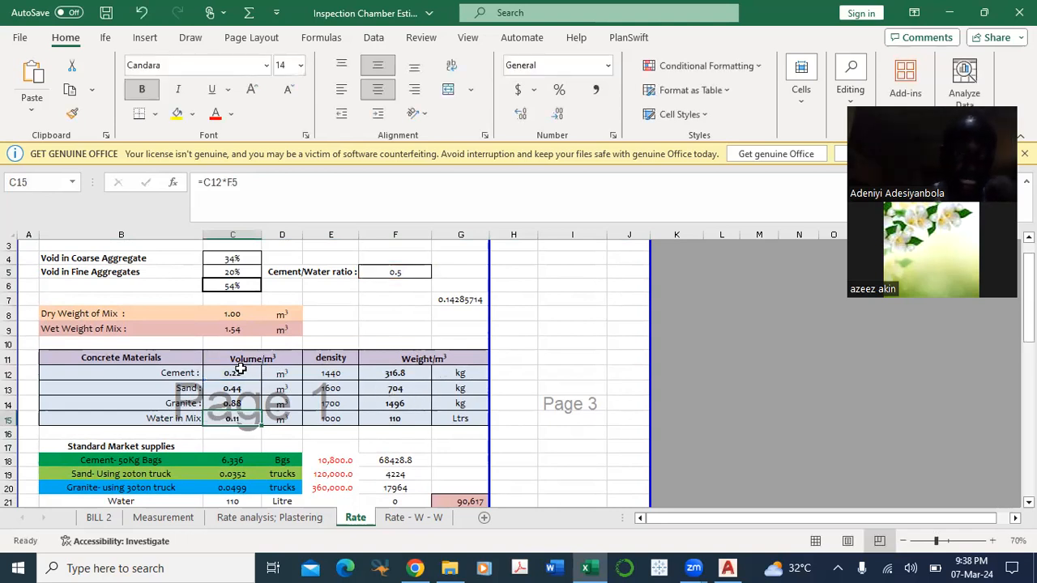
pyautogui.click(241, 370)
pyautogui.scroll(1, 288, 351)
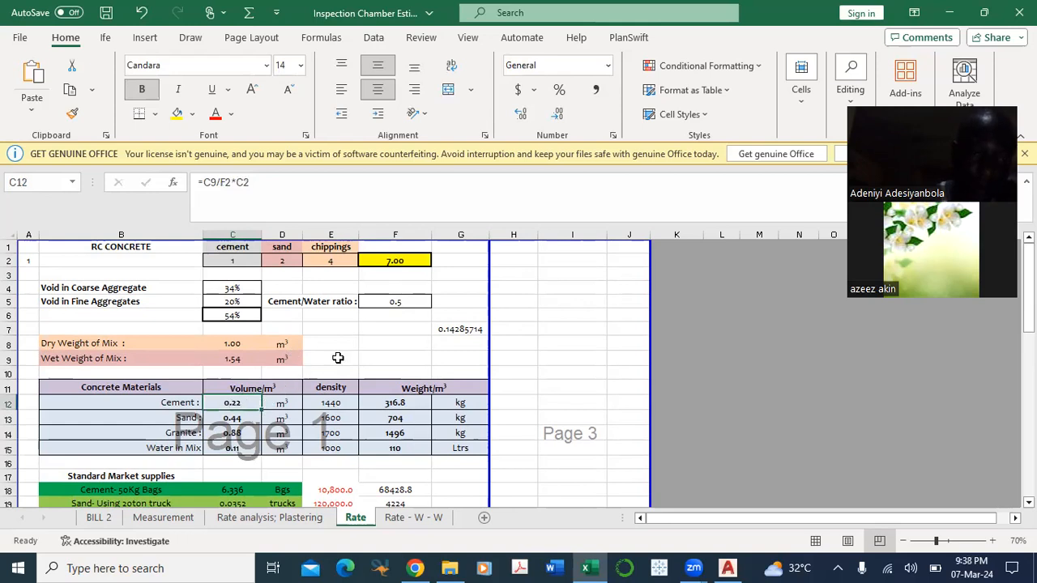
pyautogui.click(395, 302)
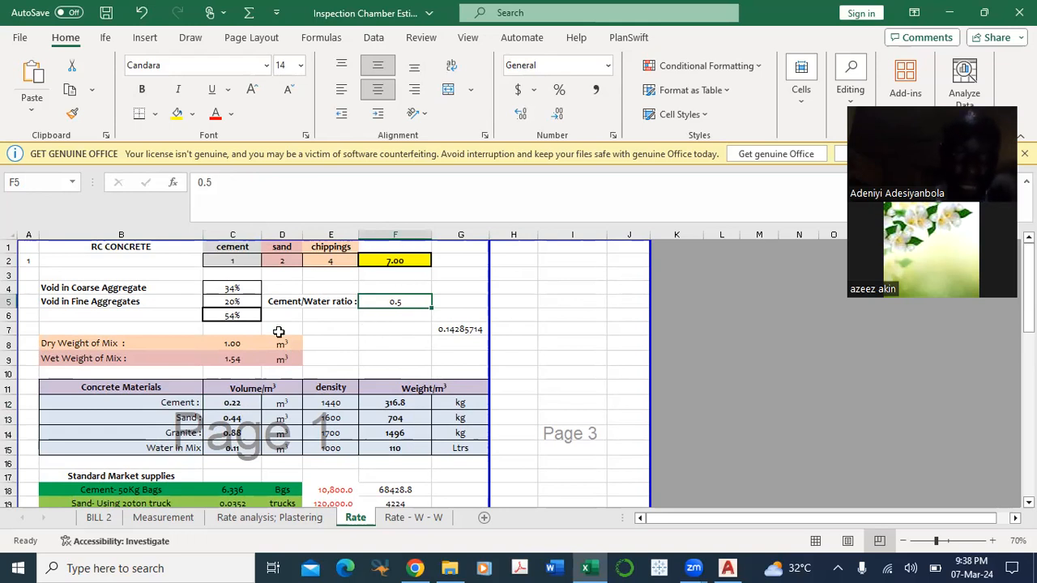
pyautogui.doubleClick(227, 450)
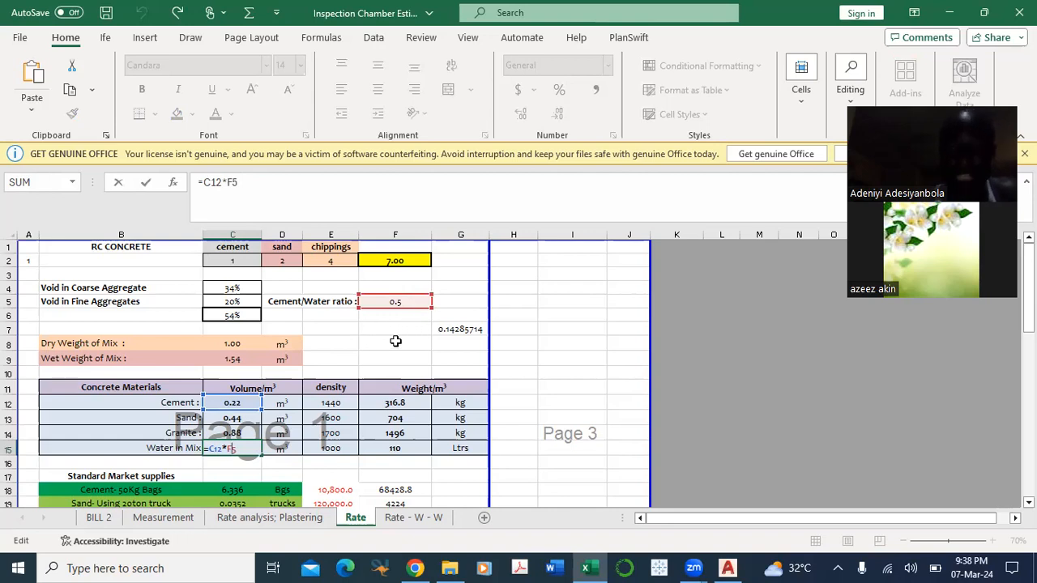
pyautogui.hotkey('ctrl', 'Return')
# Step: Enter the formula =50/100 in cell G5 to work out the cement/water ratio
pyautogui.click(460, 300)
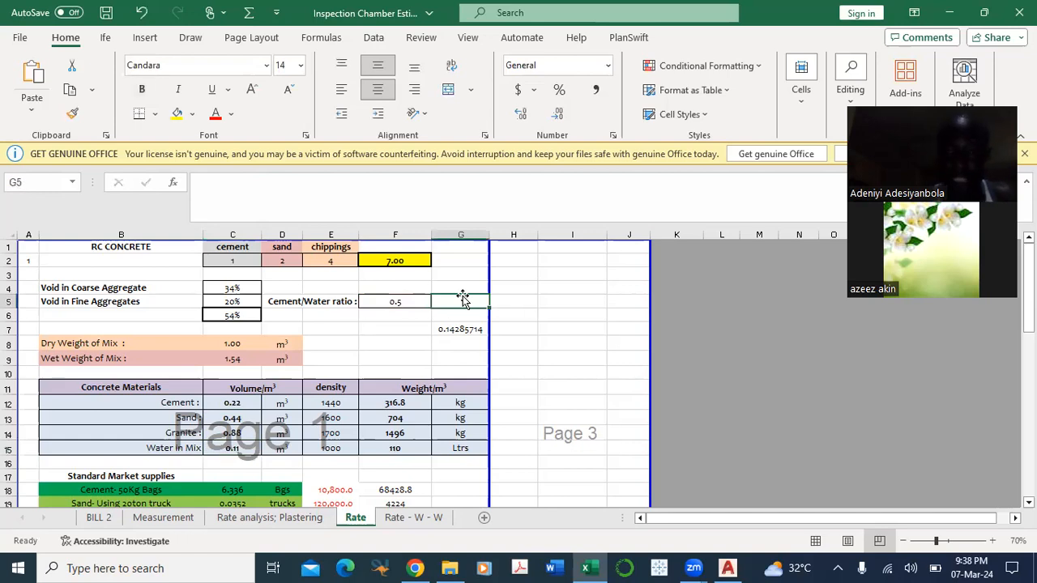
pyautogui.write('=50')
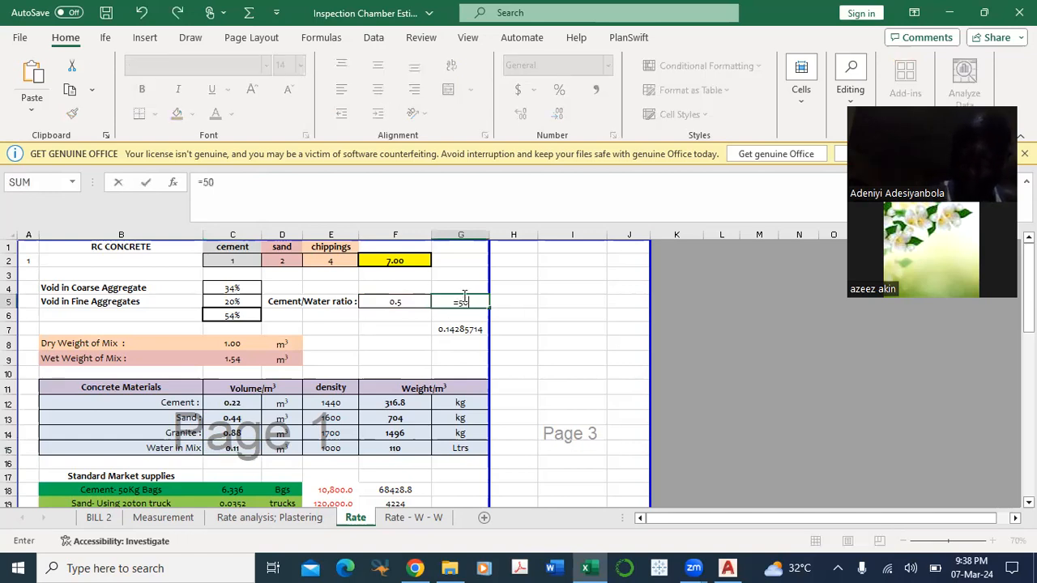
pyautogui.write('/100')
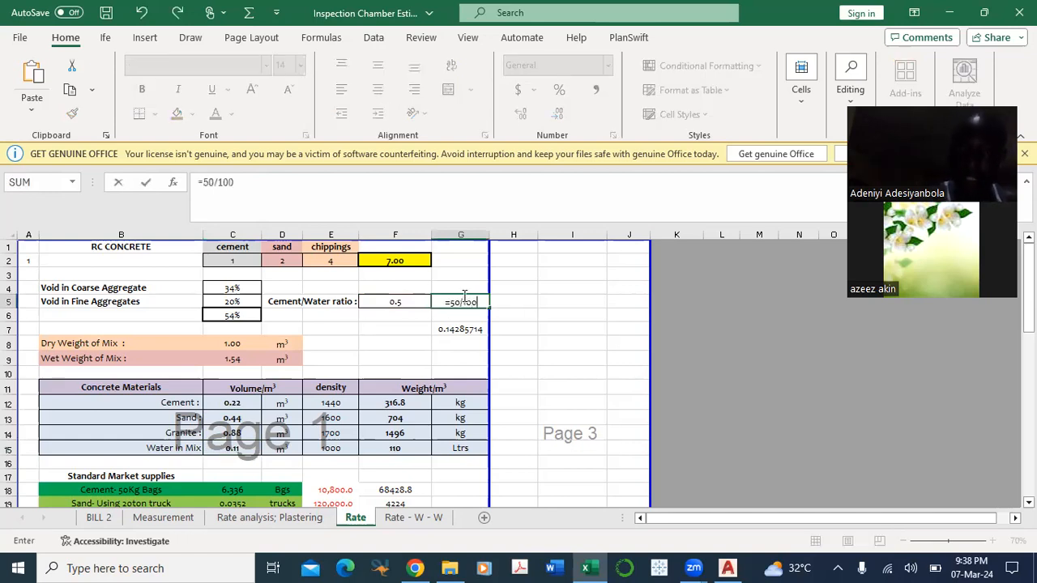
pyautogui.press('Return')
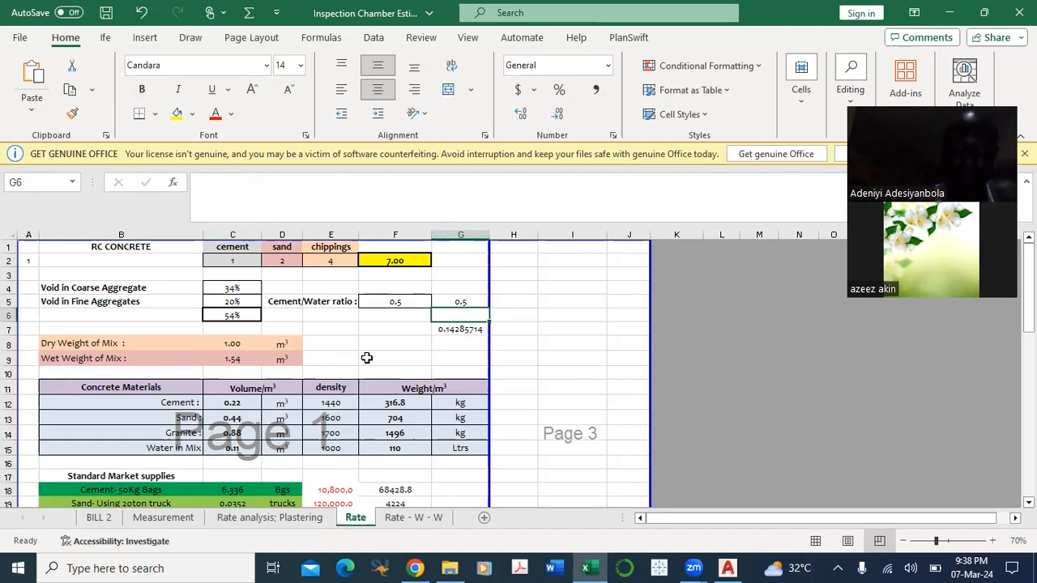
# Step: Check the Cement/Water ratio label spanning cells D5 and E5 in the RC concrete build-up
pyautogui.click(344, 301)
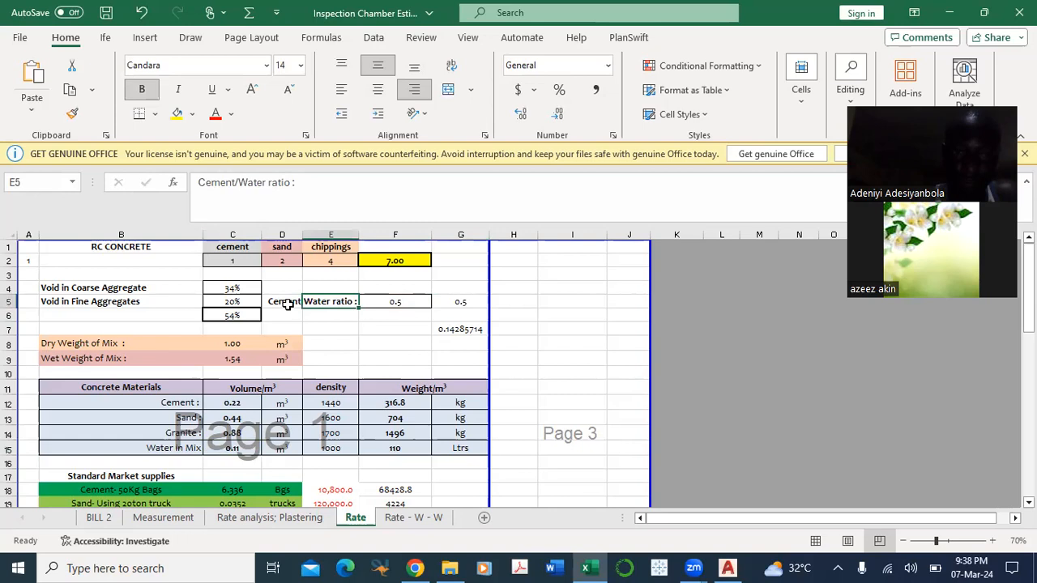
pyautogui.click(288, 304)
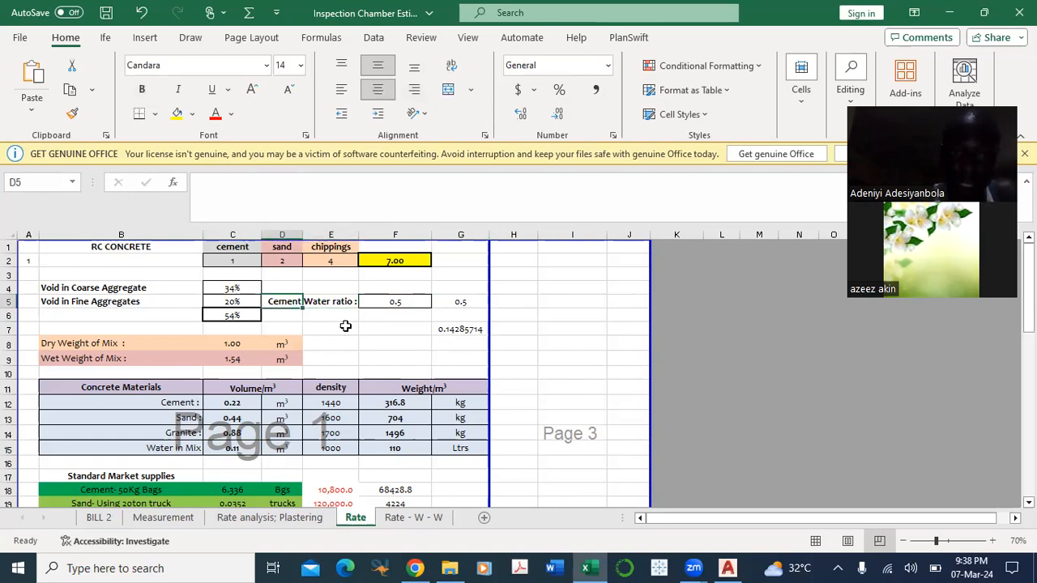
pyautogui.click(345, 326)
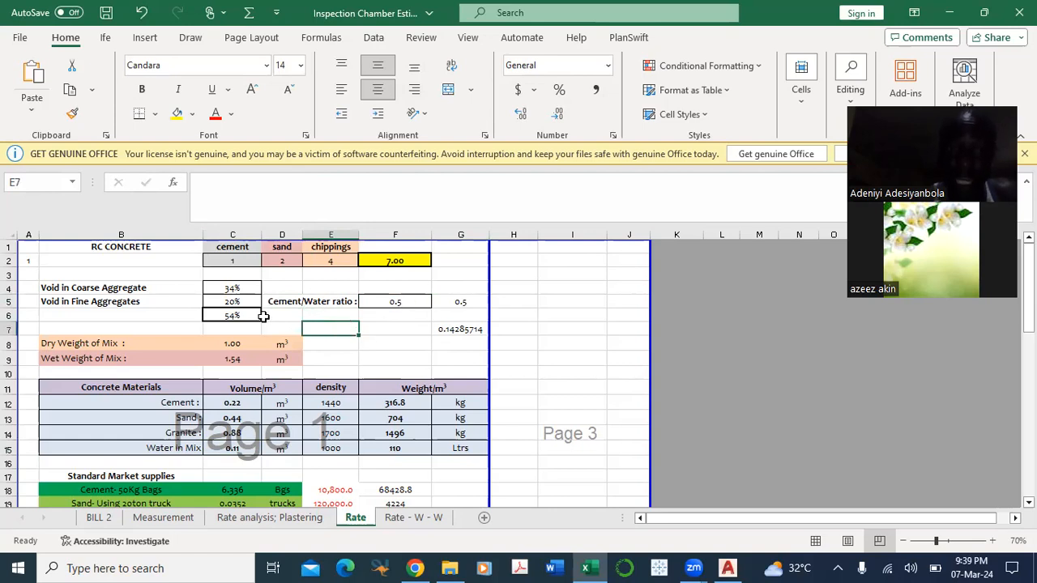
# Step: Trace the water volume formula in C15 back to the cement volume formula in C12, then recheck C15
pyautogui.scroll(-1, 405, 272)
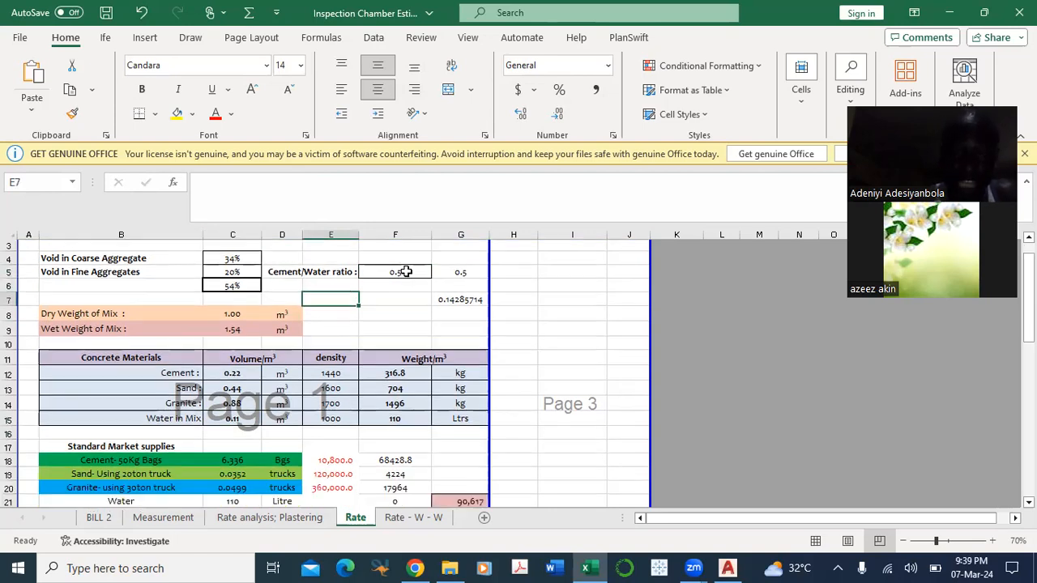
pyautogui.scroll(-1, 378, 398)
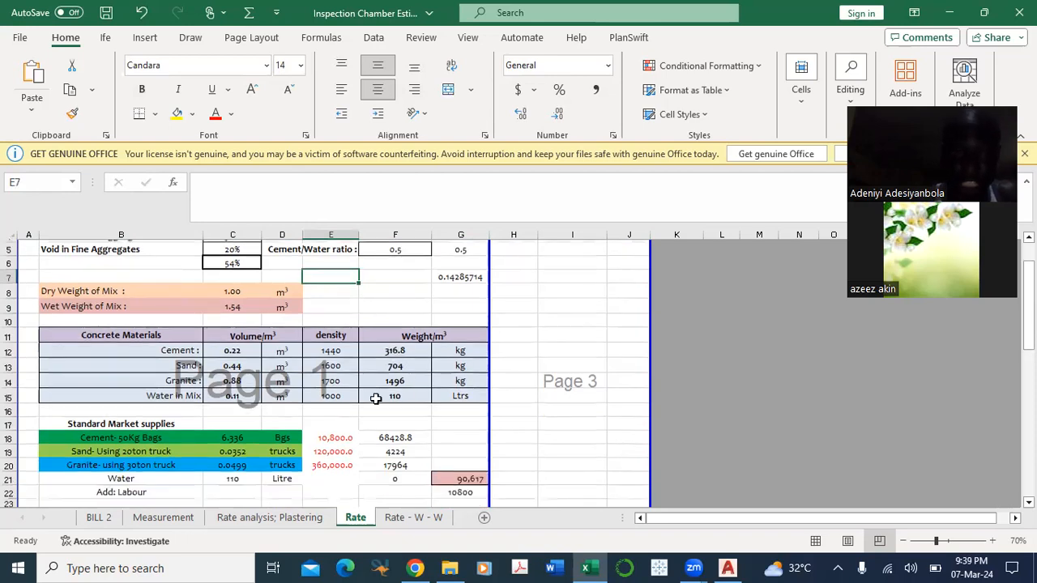
pyautogui.scroll(1, 312, 400)
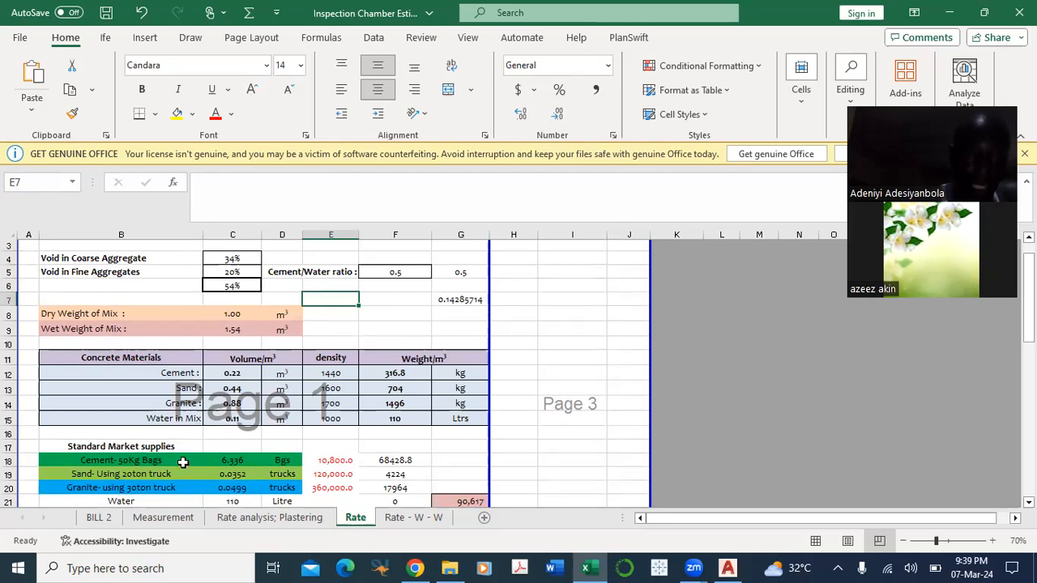
pyautogui.doubleClick(227, 419)
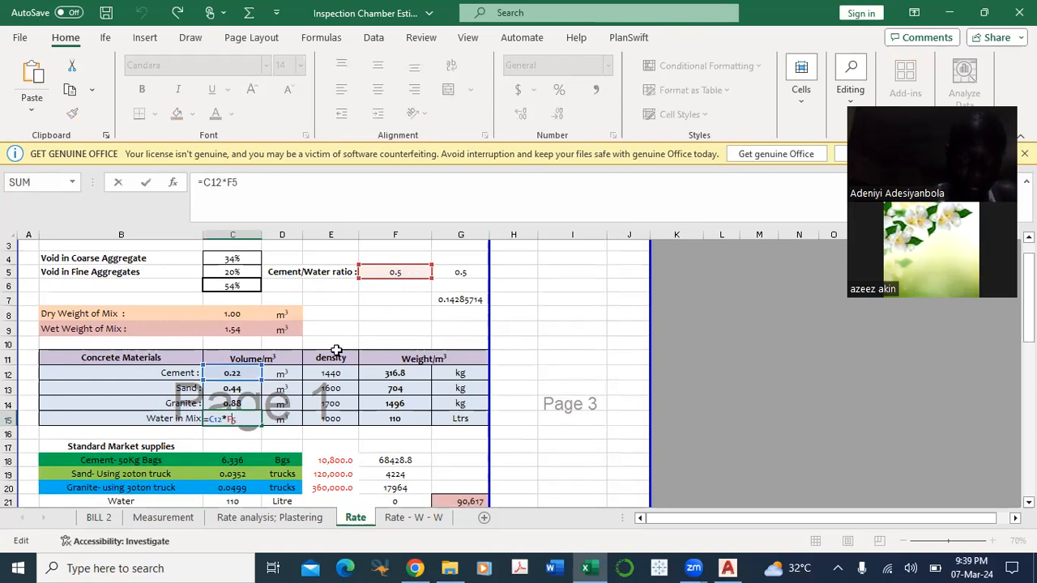
pyautogui.press('Escape')
pyautogui.doubleClick(240, 371)
pyautogui.scroll(1, 270, 359)
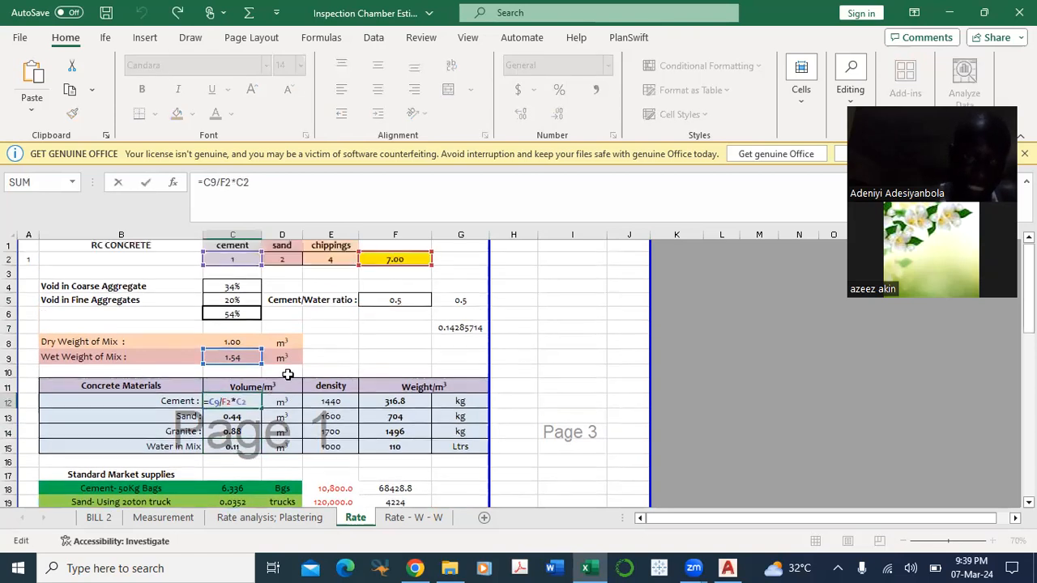
pyautogui.press('Escape')
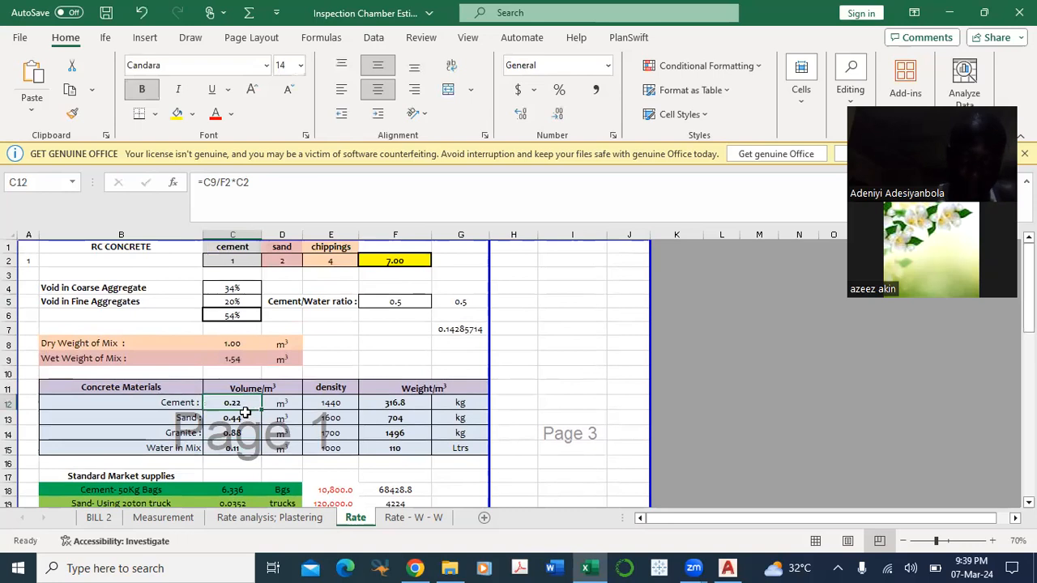
pyautogui.scroll(-1, 286, 371)
pyautogui.doubleClick(239, 418)
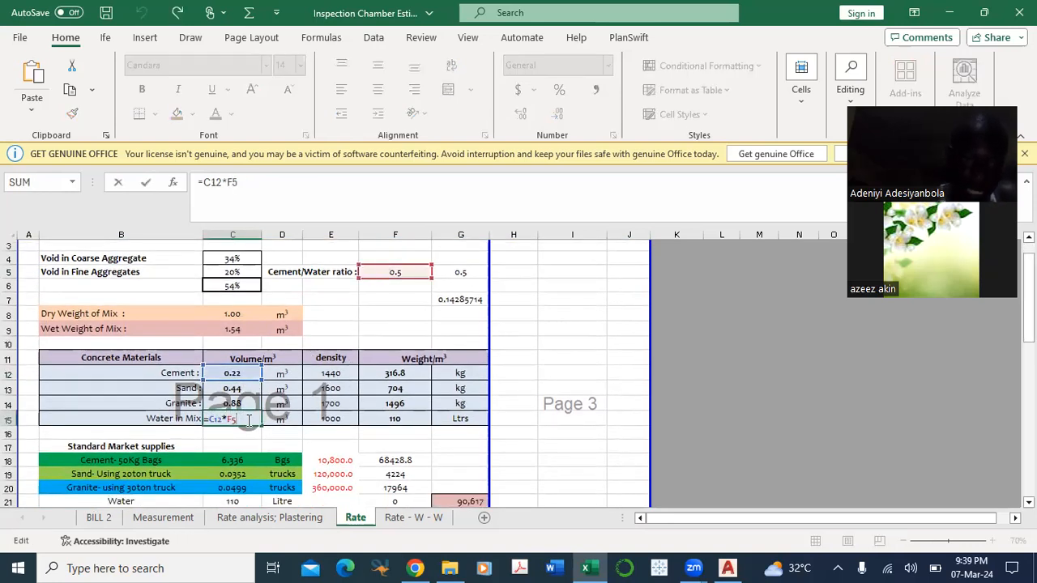
pyautogui.press('Escape')
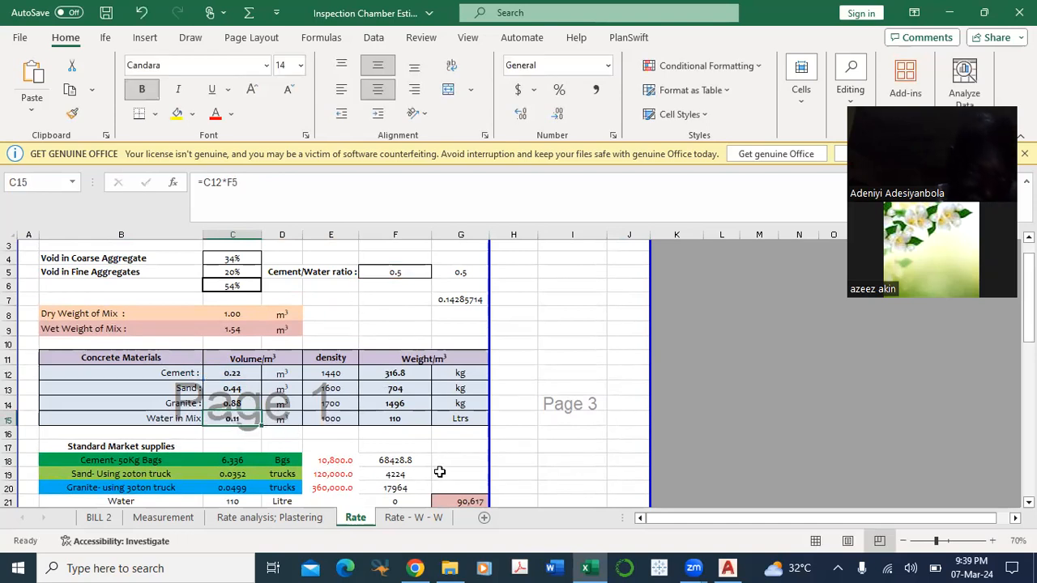
# Step: Review the cement density in E12 against its volume, then the sand density in E13
pyautogui.click(334, 371)
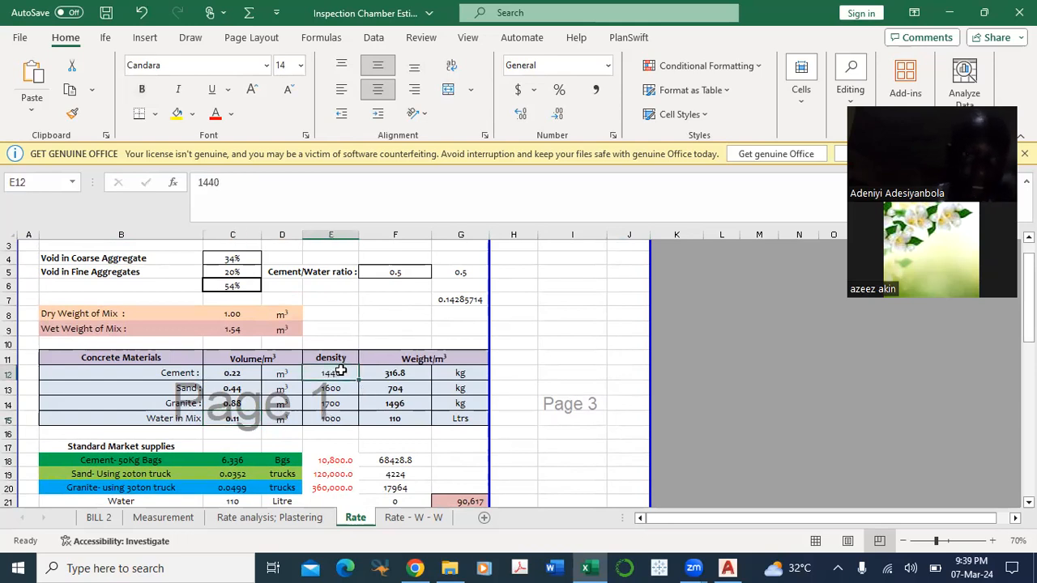
pyautogui.click(259, 377)
pyautogui.click(334, 375)
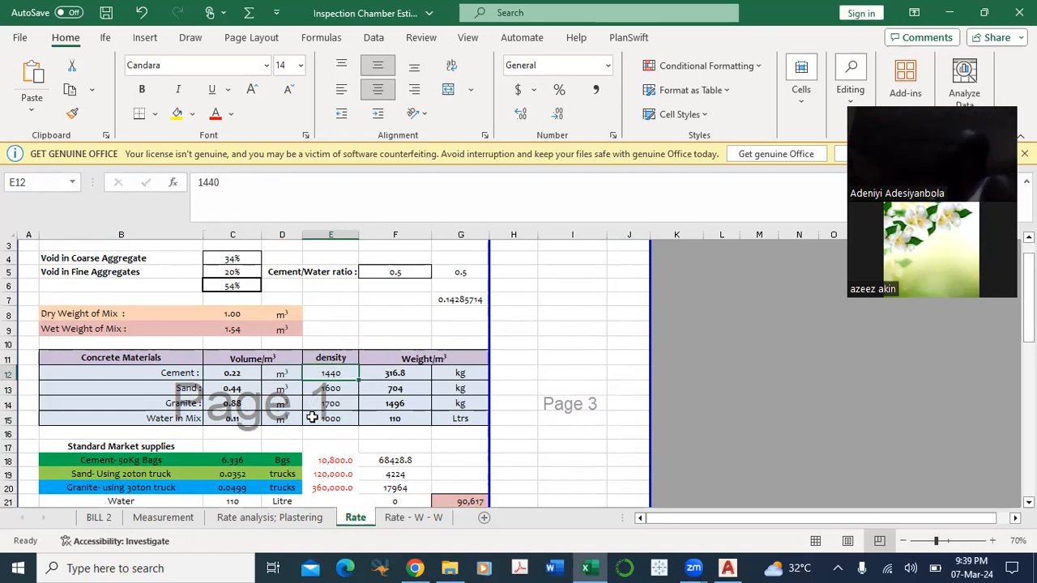
pyautogui.click(350, 389)
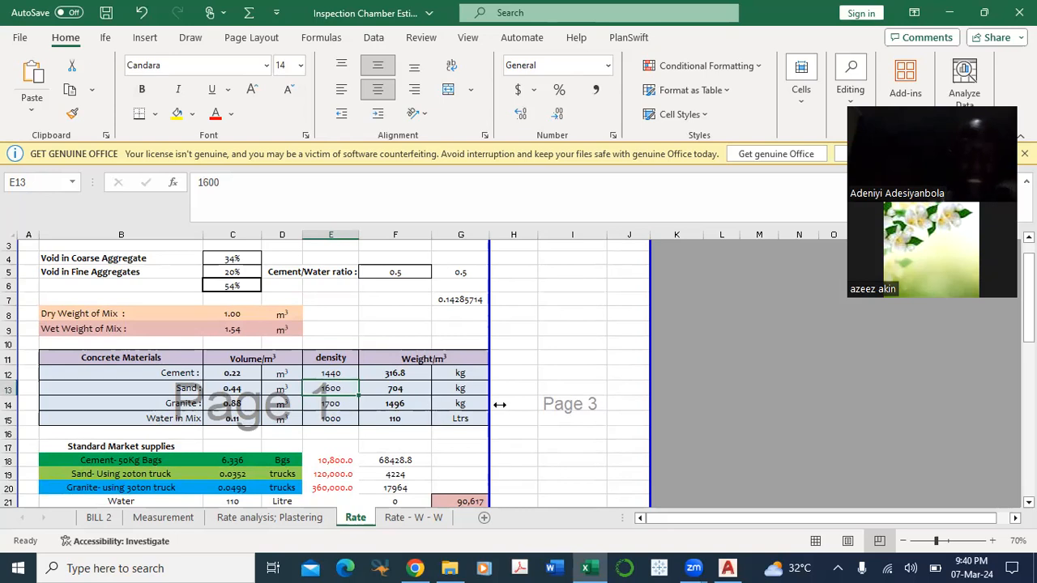
# Step: Inspect the weight formulas for cement, sand and granite in F12 to F14 and the cells they reference
pyautogui.scroll(-1, 325, 444)
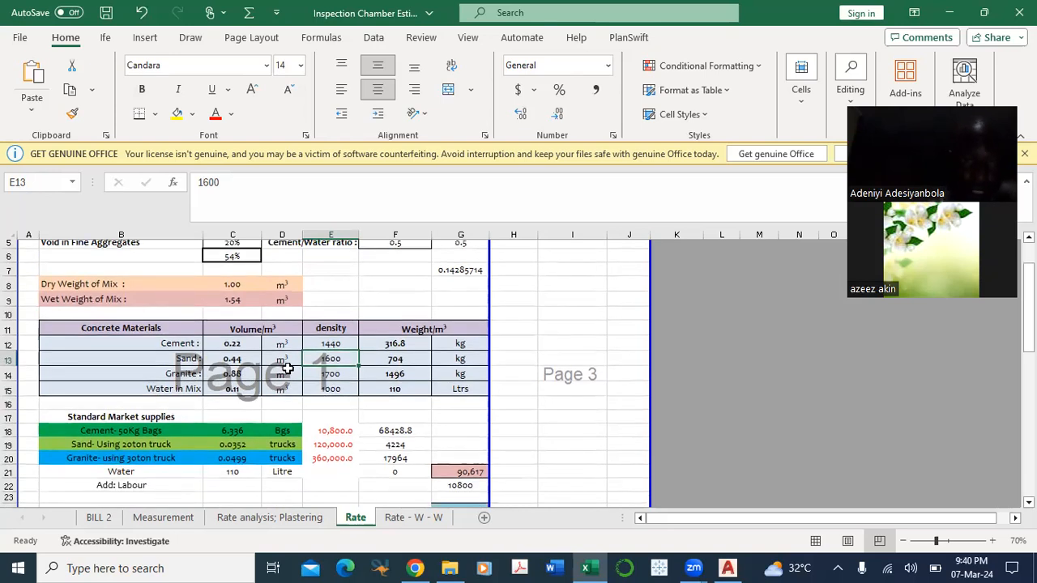
pyautogui.scroll(-1, 241, 415)
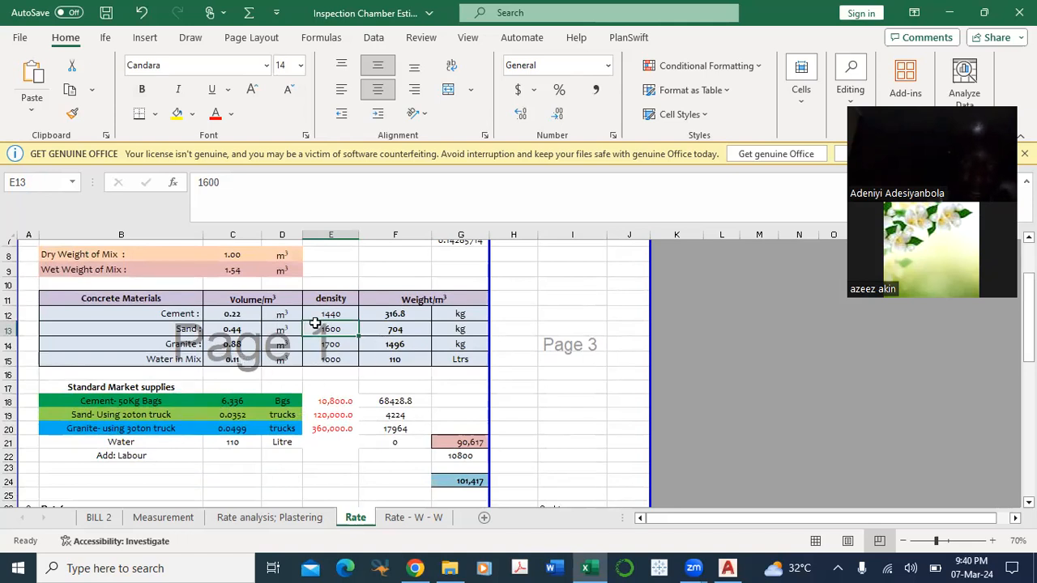
pyautogui.doubleClick(401, 313)
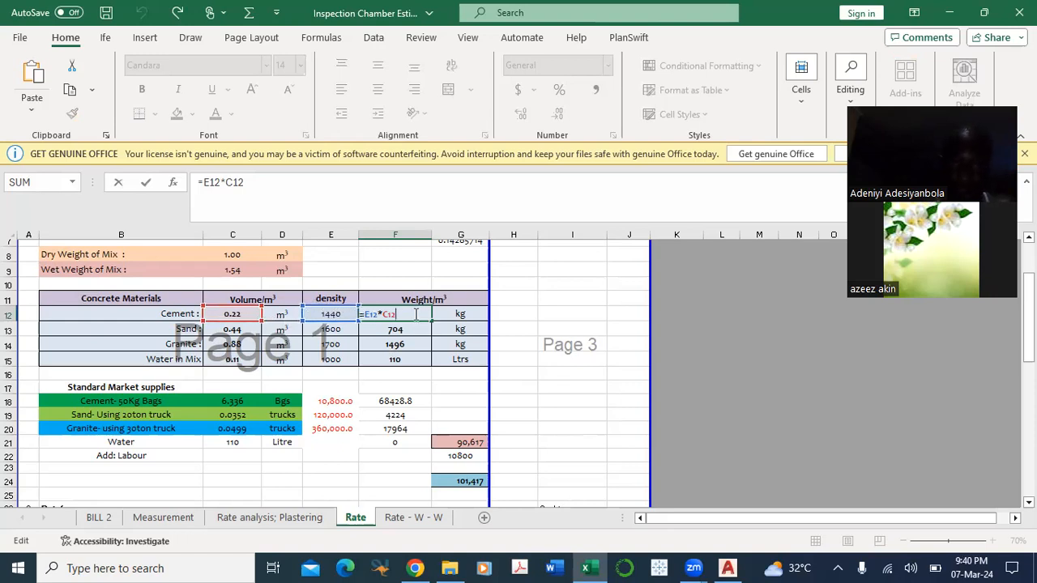
pyautogui.hotkey('ctrl', 'Return')
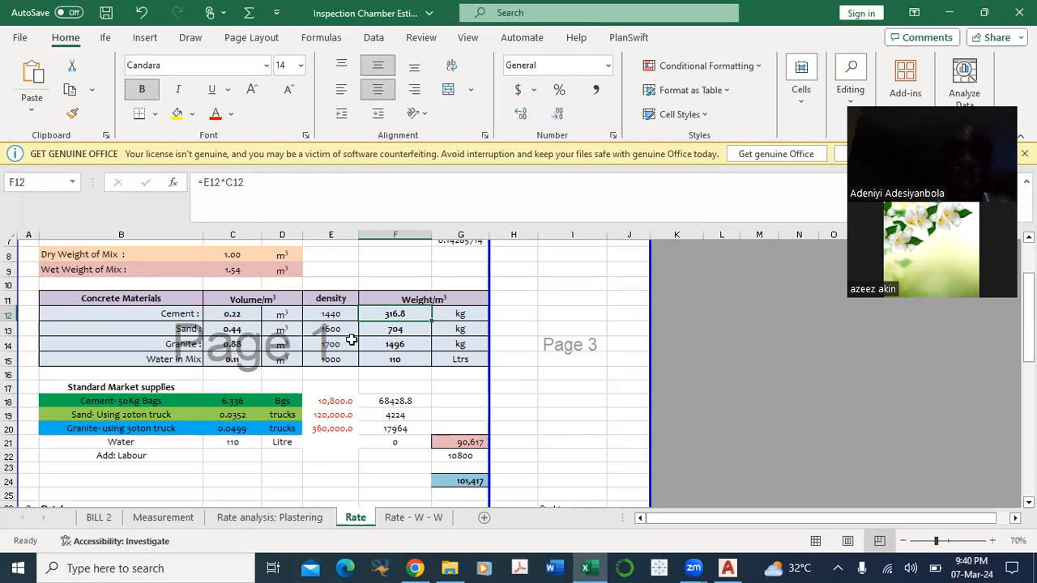
pyautogui.doubleClick(393, 329)
pyautogui.hotkey('ctrl', 'Return')
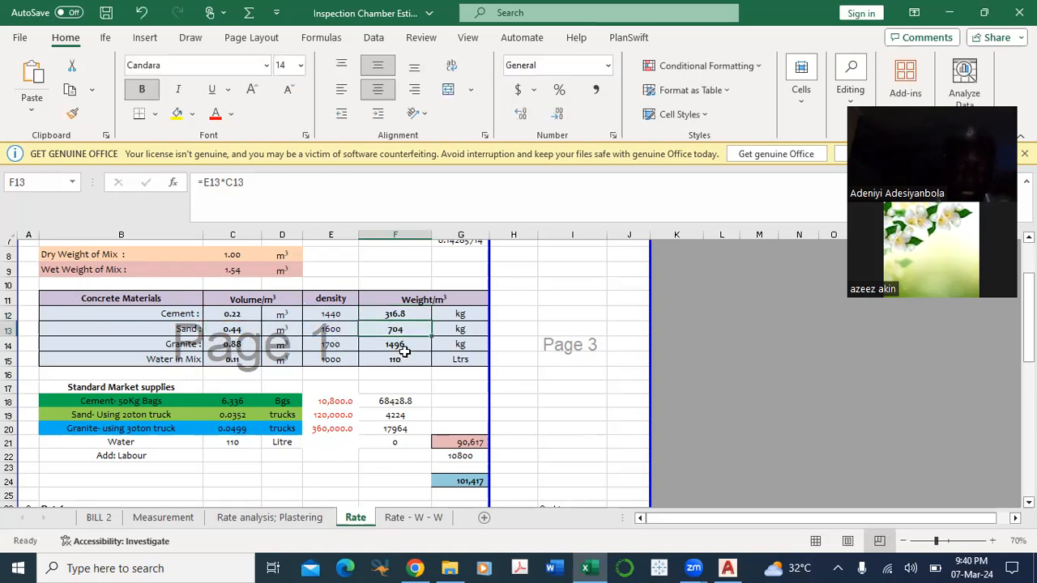
pyautogui.click(403, 343)
pyautogui.doubleClick(408, 339)
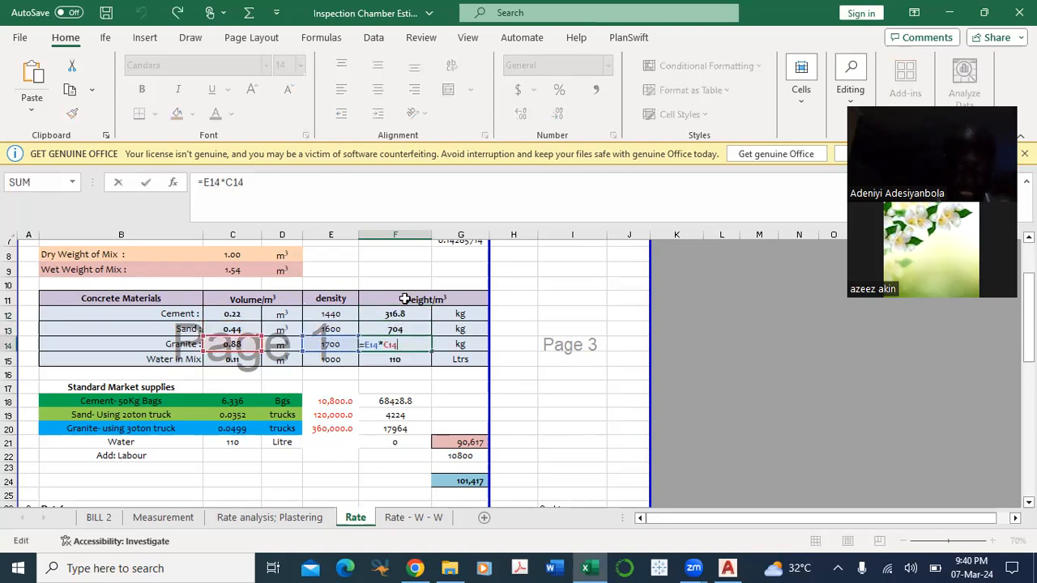
pyautogui.hotkey('ctrl', 'Return')
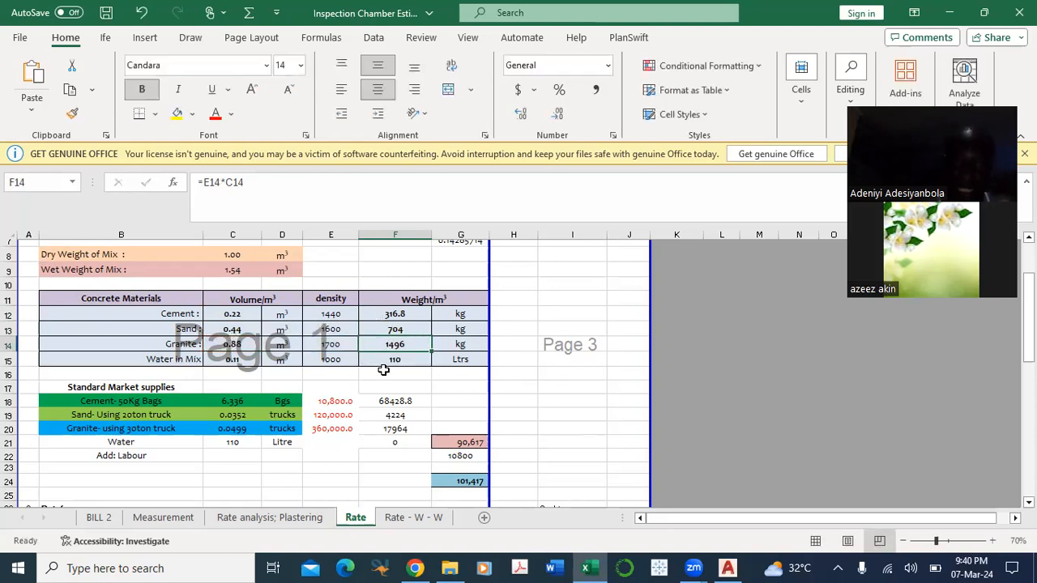
# Step: Check the water weight formula in F15 together with the water density in E15
pyautogui.doubleClick(395, 359)
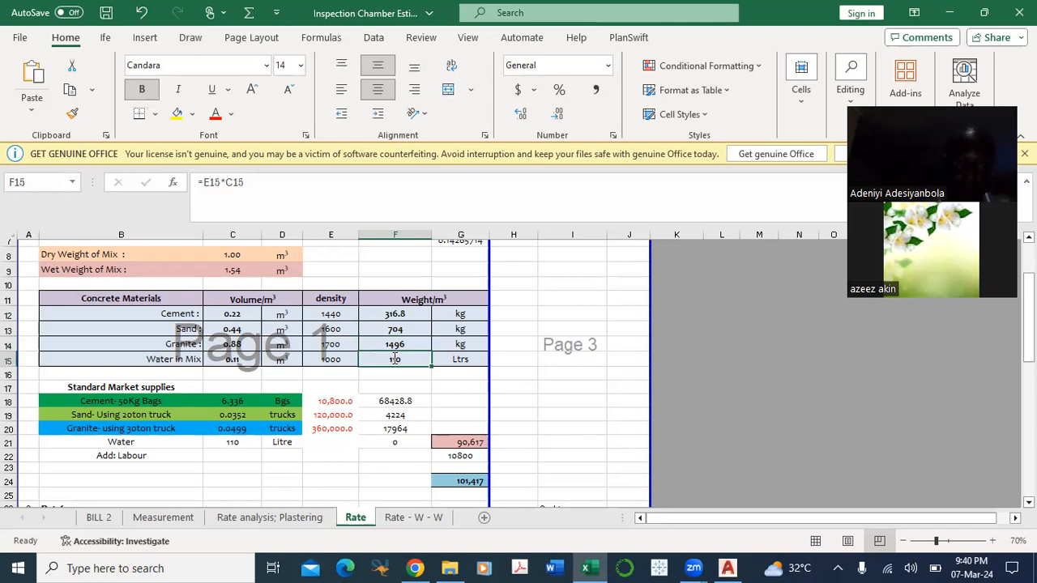
pyautogui.press('Escape')
pyautogui.click(342, 359)
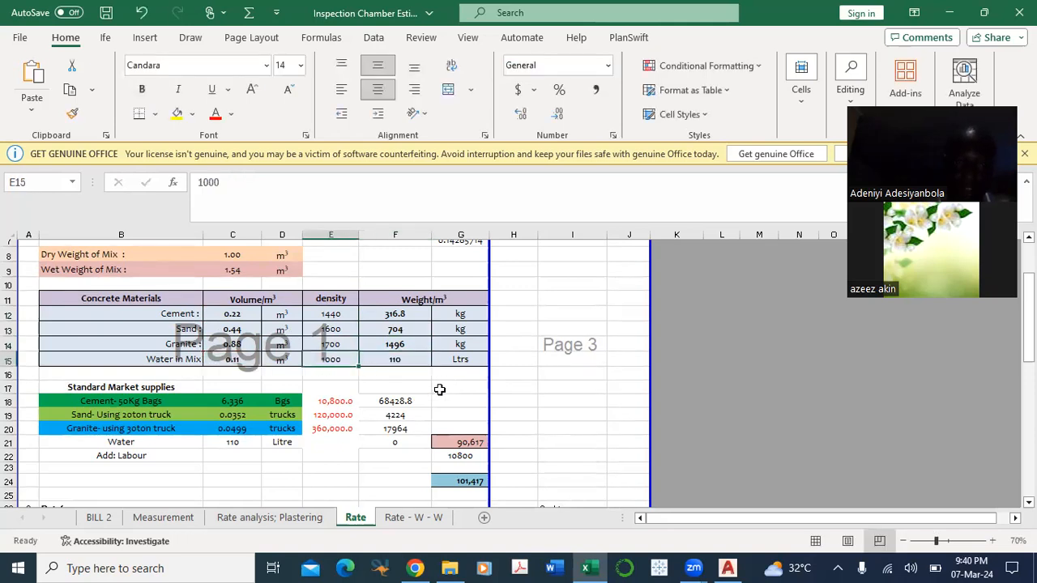
pyautogui.doubleClick(405, 360)
pyautogui.press('Escape')
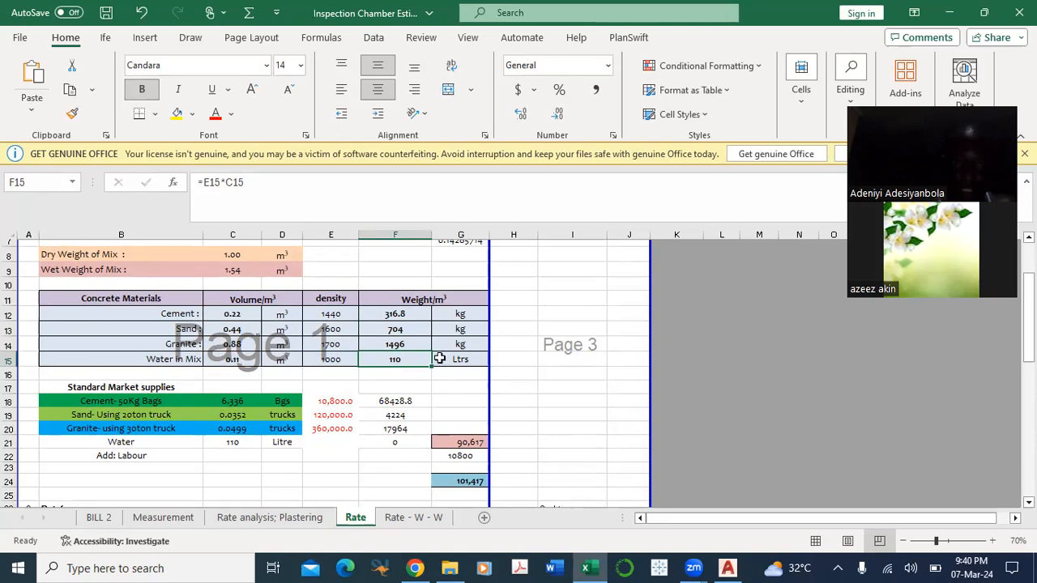
# Step: Compare the water density in E15 with the water quantity in F15 and trace that formula's references
pyautogui.click(338, 359)
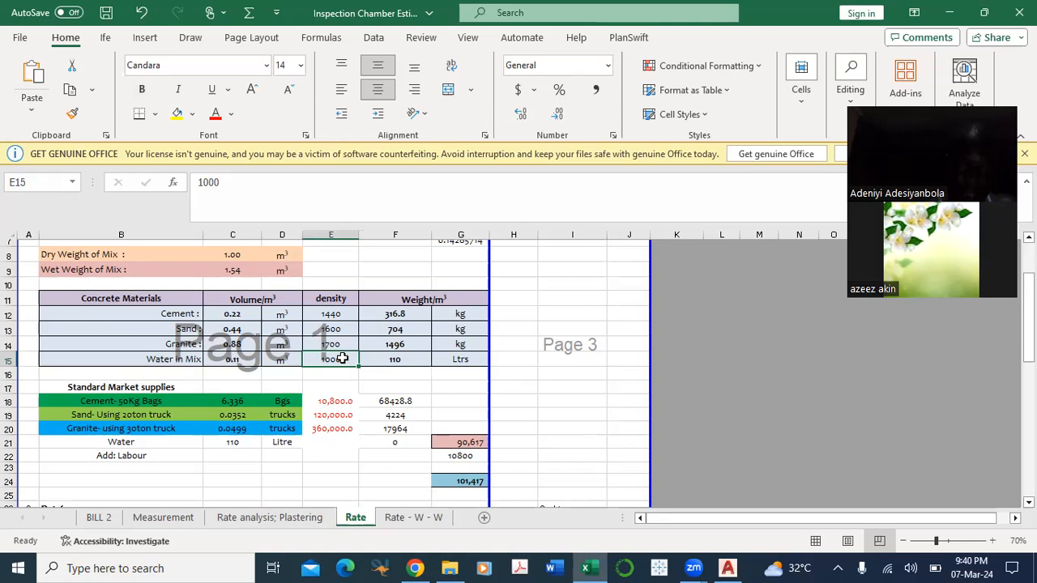
pyautogui.click(412, 359)
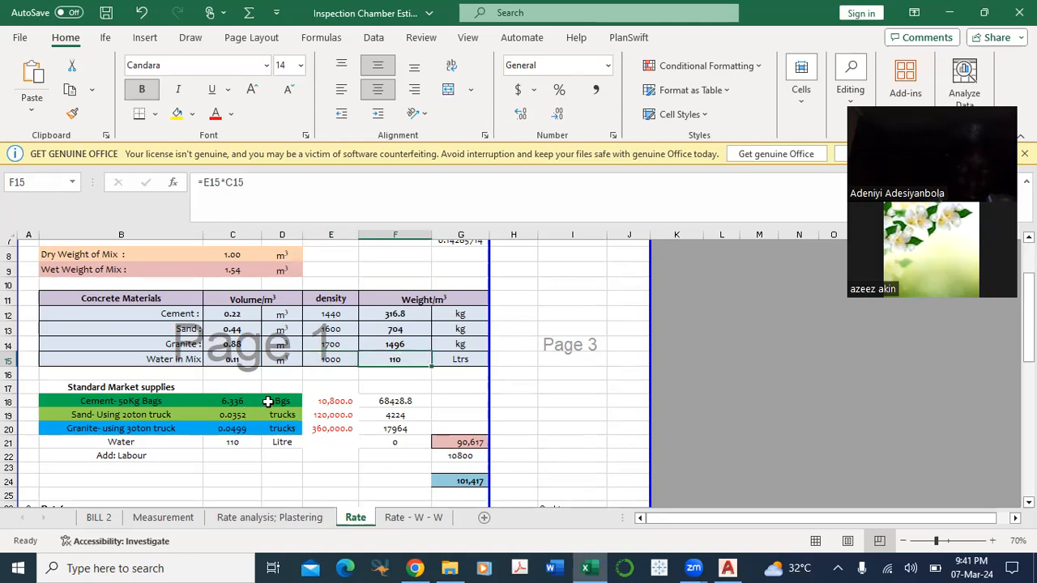
pyautogui.scroll(-1, 243, 415)
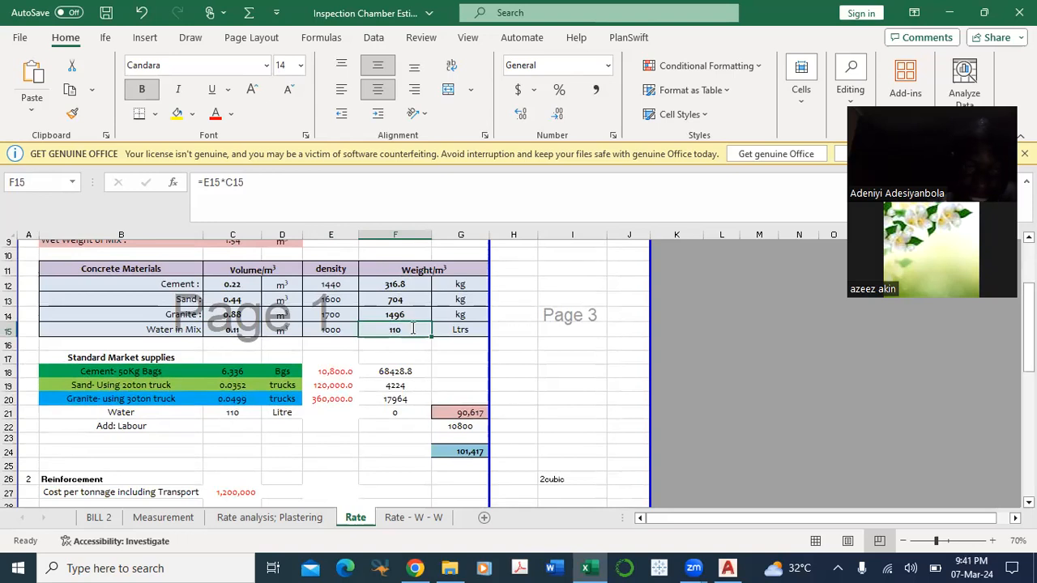
pyautogui.doubleClick(412, 329)
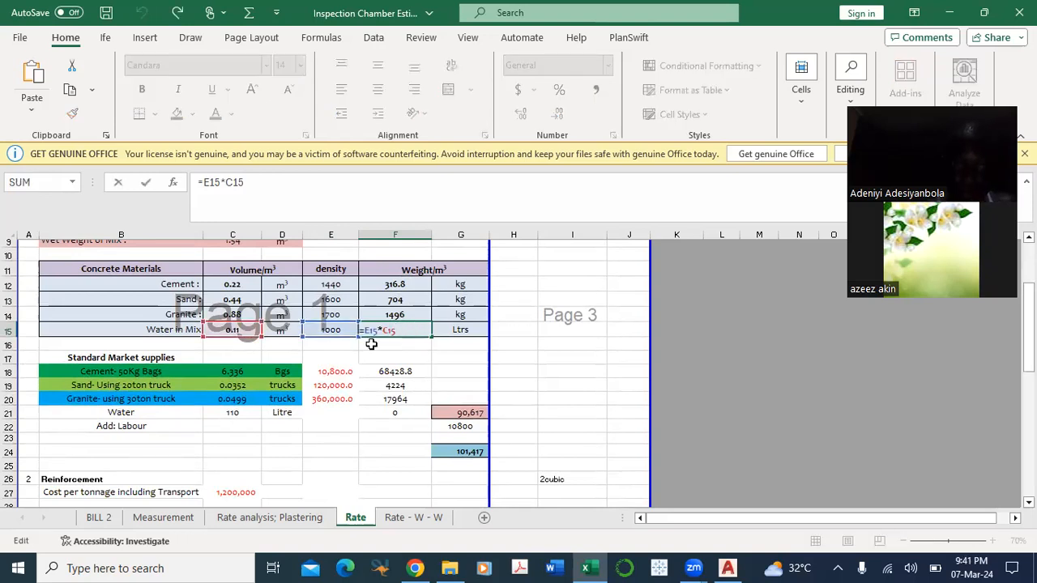
pyautogui.press('Escape')
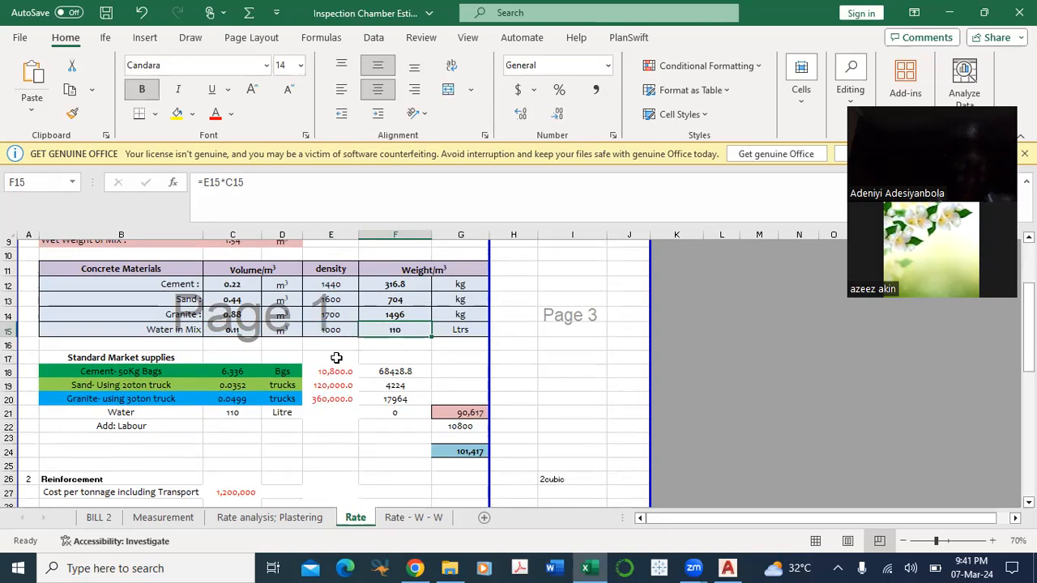
# Step: Inspect the formulas converting cement weight into 50 kg bags in C18 and sand weight into 20-ton trucks in C19
pyautogui.scroll(-1, 302, 377)
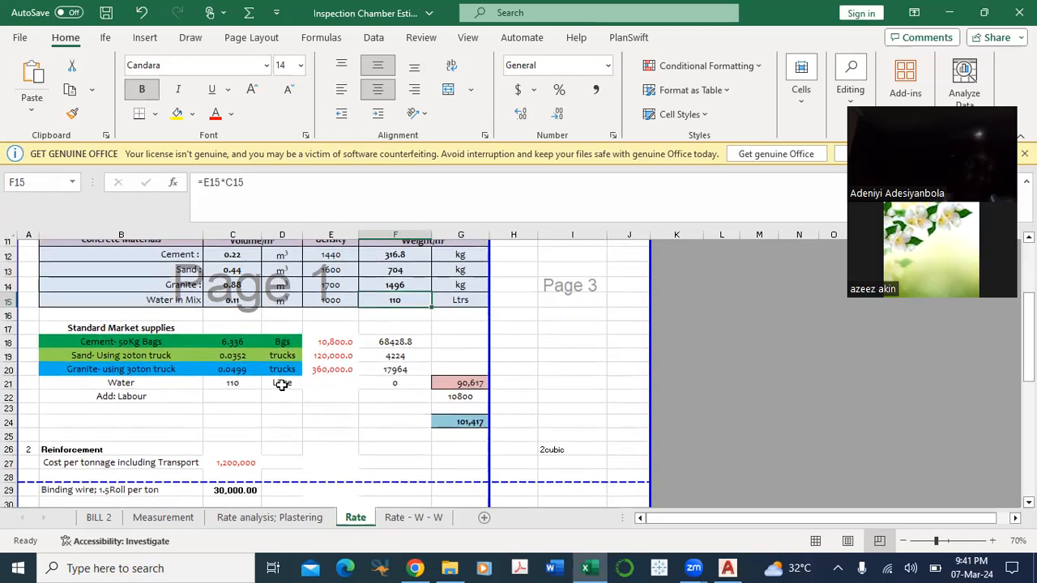
pyautogui.doubleClick(239, 343)
pyautogui.scroll(1, 411, 321)
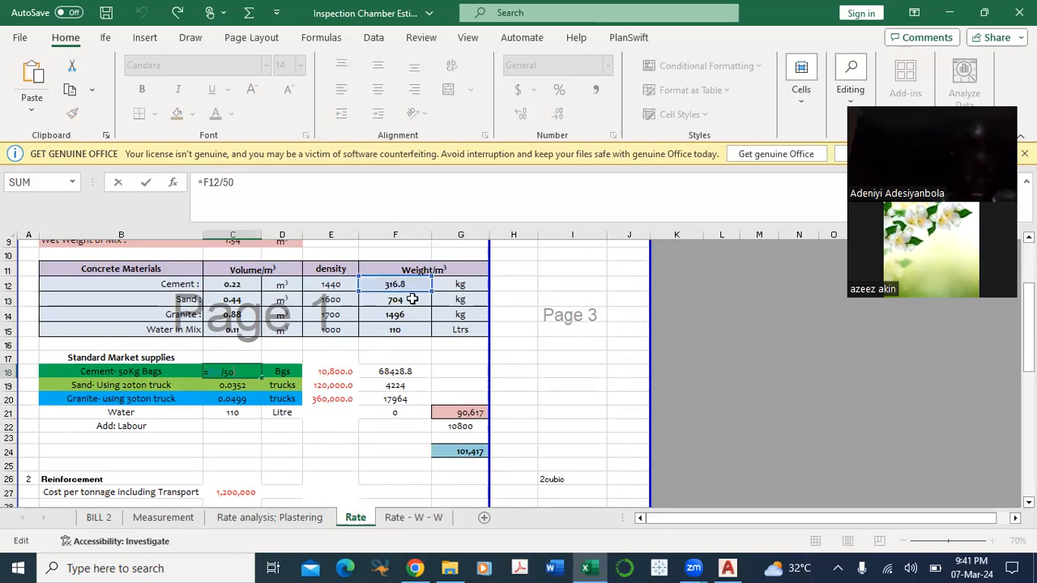
pyautogui.press('Escape')
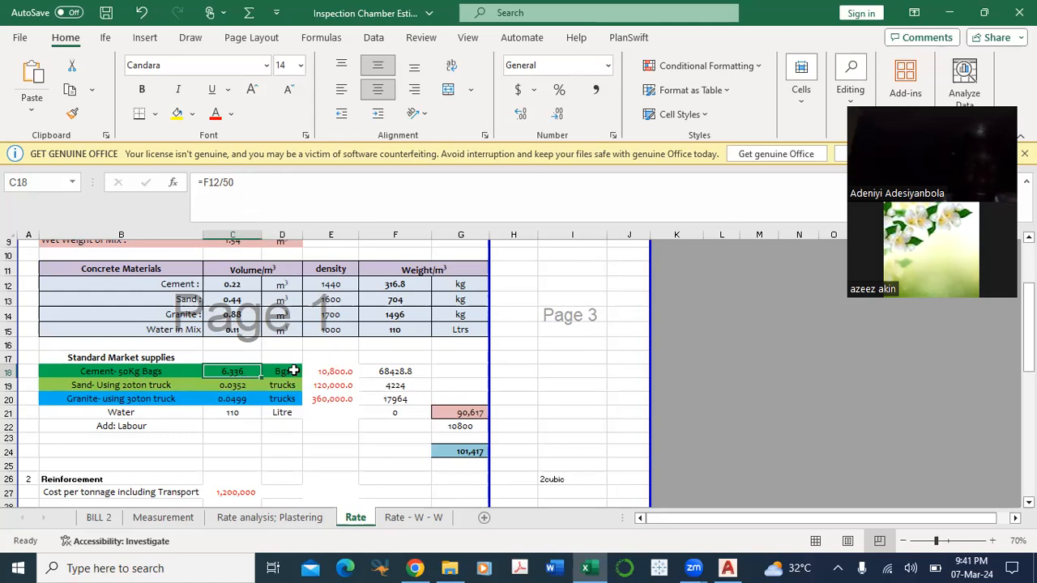
pyautogui.click(240, 387)
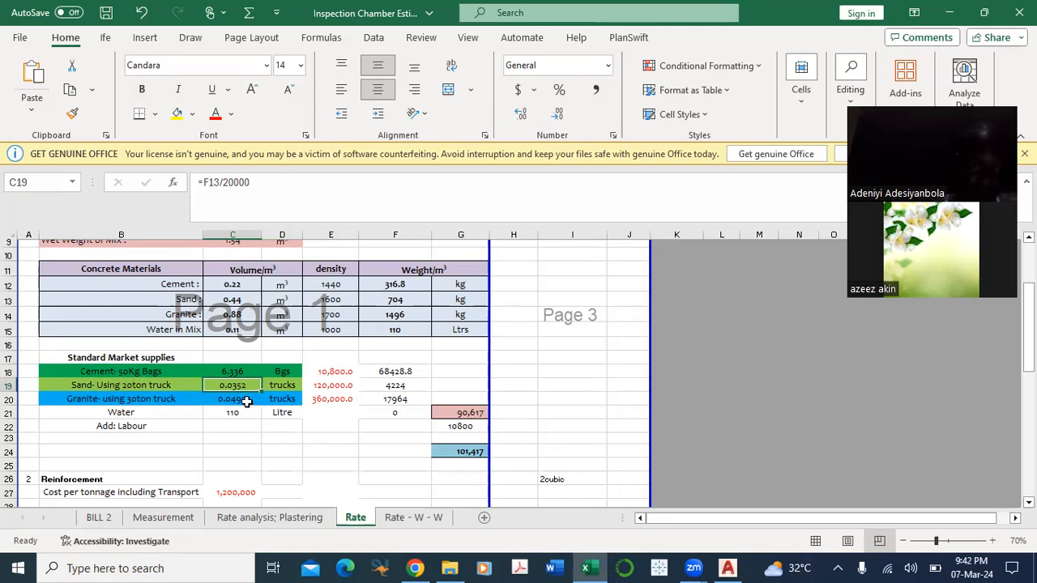
# Step: Review the price per cement bag in E18 and the price formula for a 20-ton sand truck in E19
pyautogui.click(330, 372)
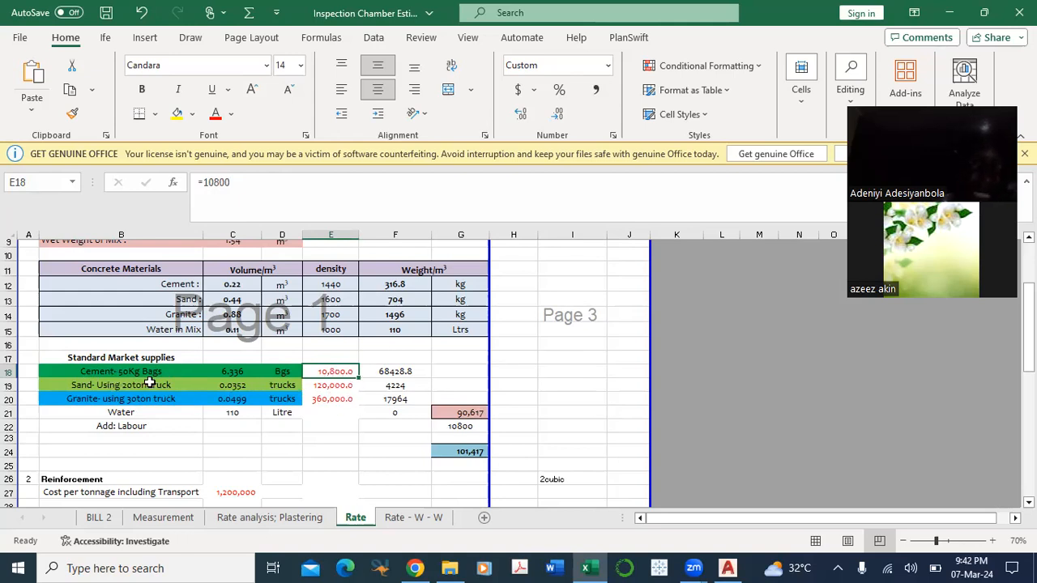
pyautogui.click(121, 386)
pyautogui.click(329, 385)
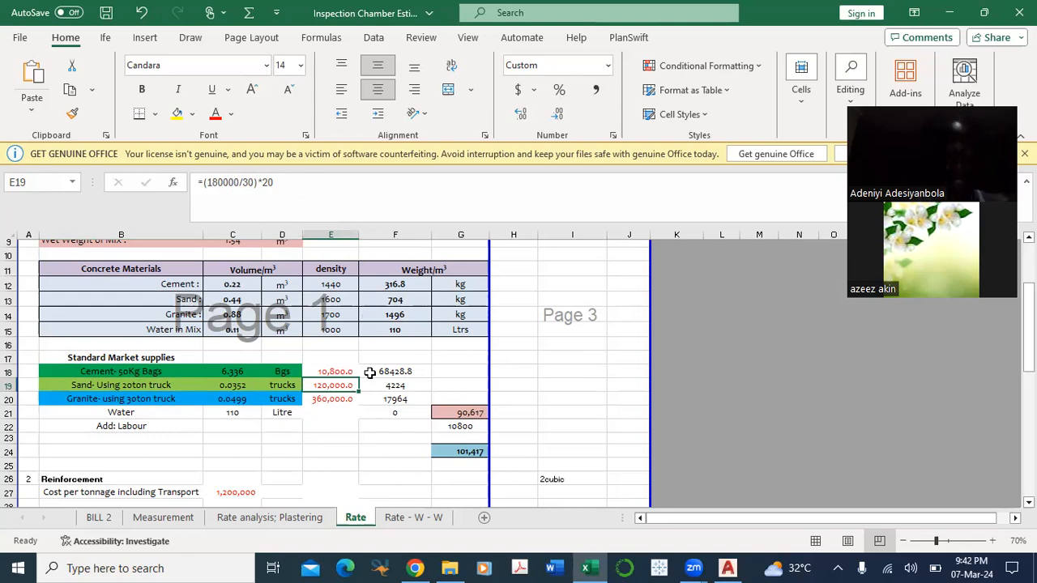
# Step: Inspect the price formula for a 30-ton granite truck in E20 and the granite quantity formula in C20
pyautogui.click(337, 399)
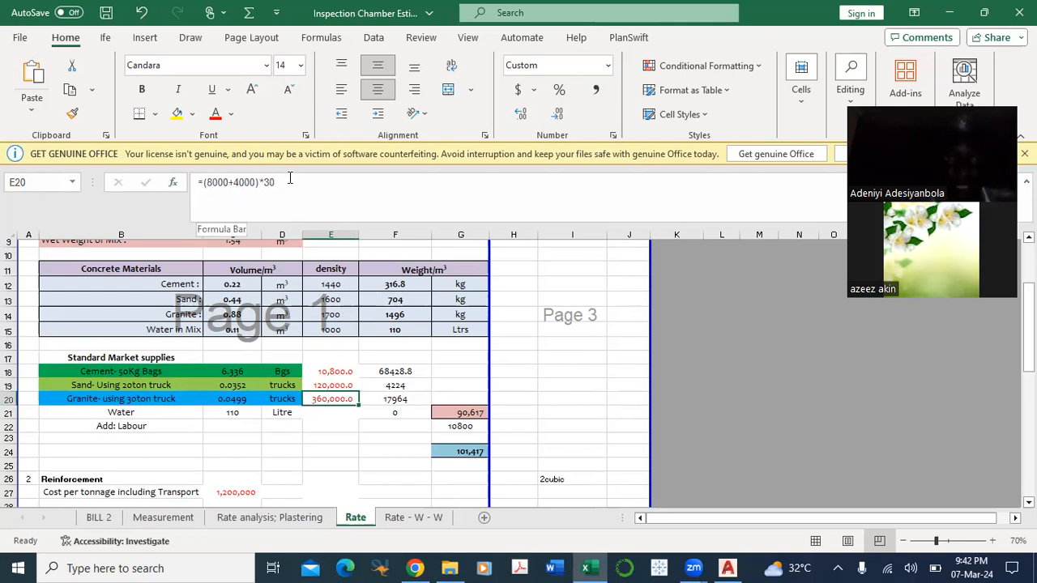
pyautogui.click(156, 412)
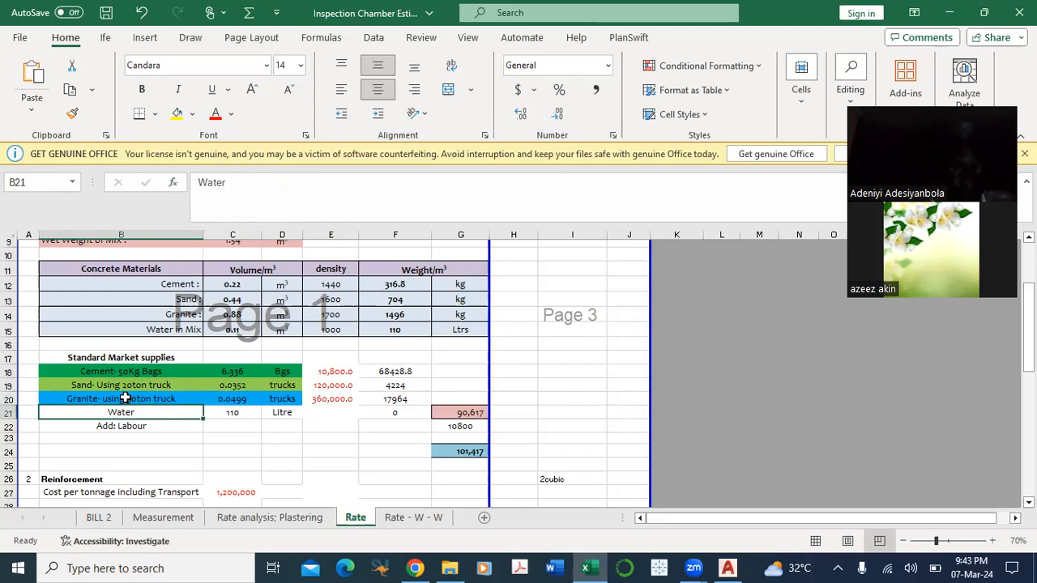
pyautogui.click(144, 399)
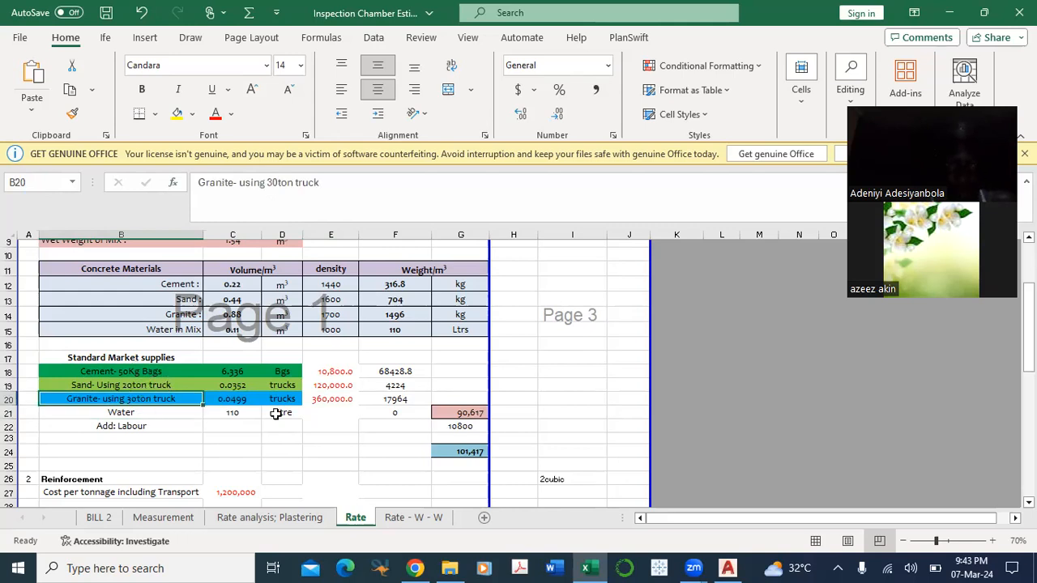
pyautogui.click(235, 399)
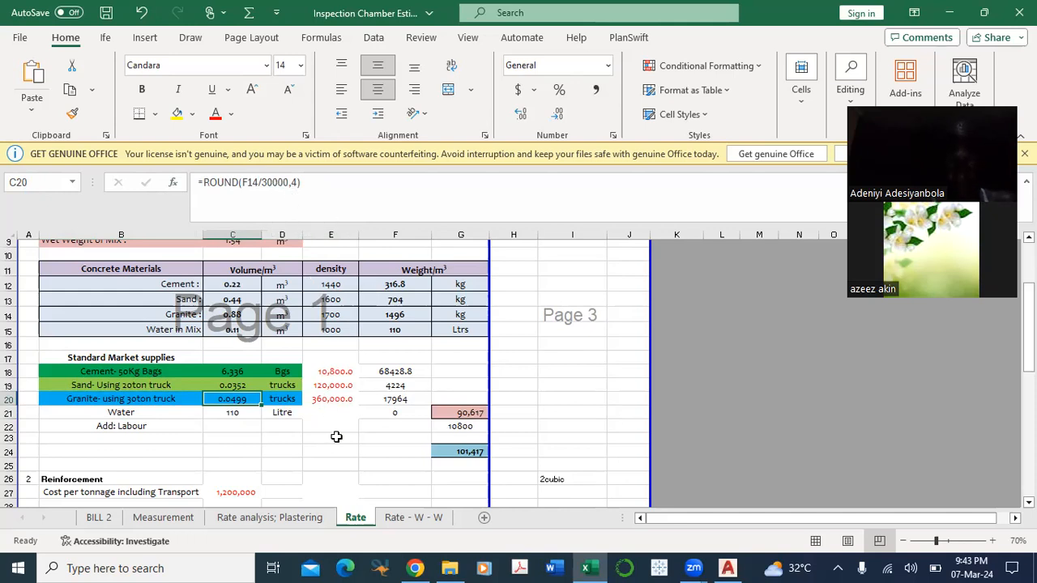
pyautogui.click(335, 436)
# Step: Trace the cement cost formula in F18 and check the formula summing the material costs in G21
pyautogui.scroll(-1, 290, 402)
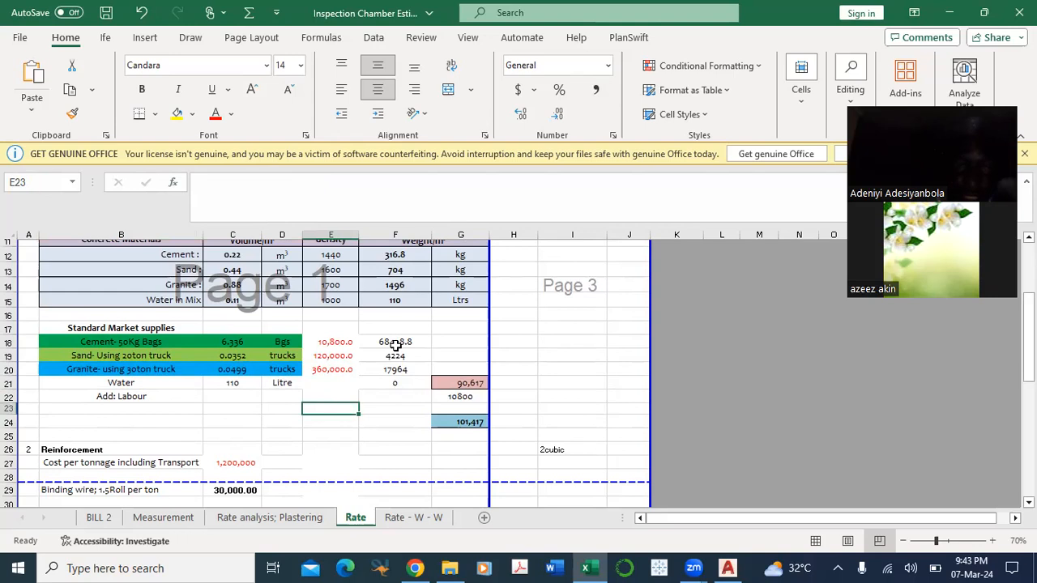
pyautogui.doubleClick(397, 341)
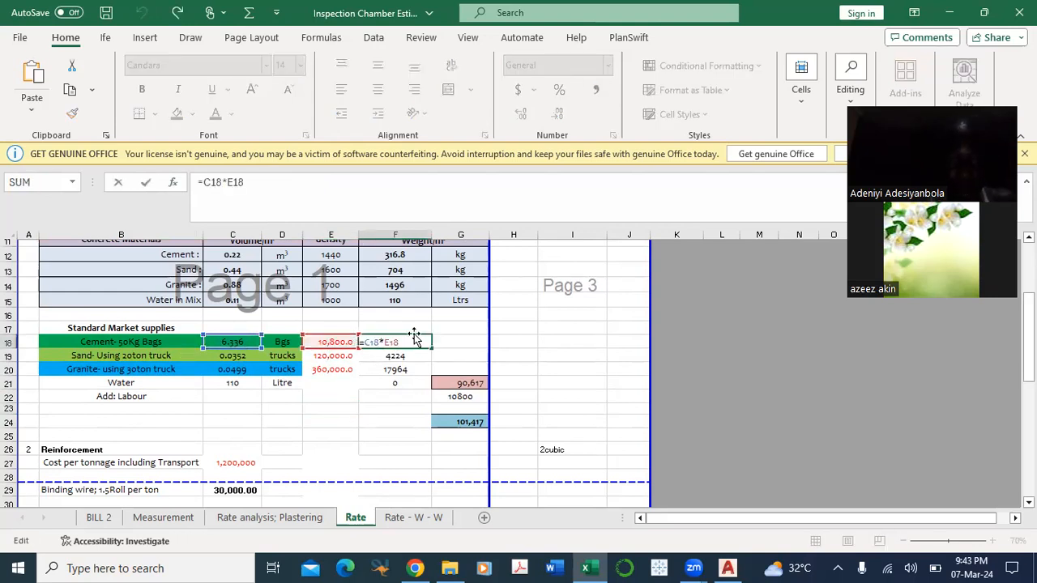
pyautogui.press('Escape')
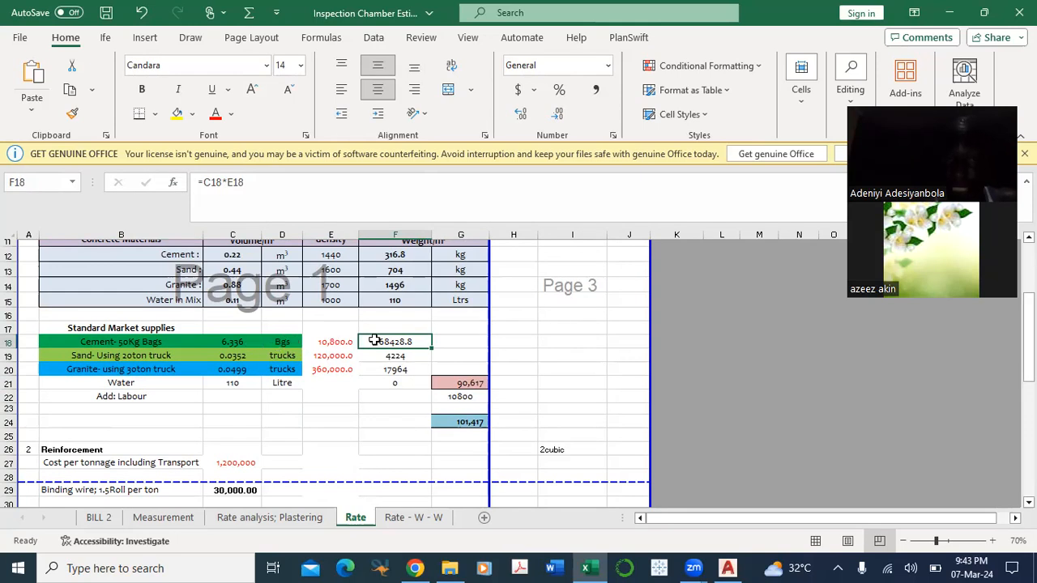
pyautogui.scroll(-1, 408, 371)
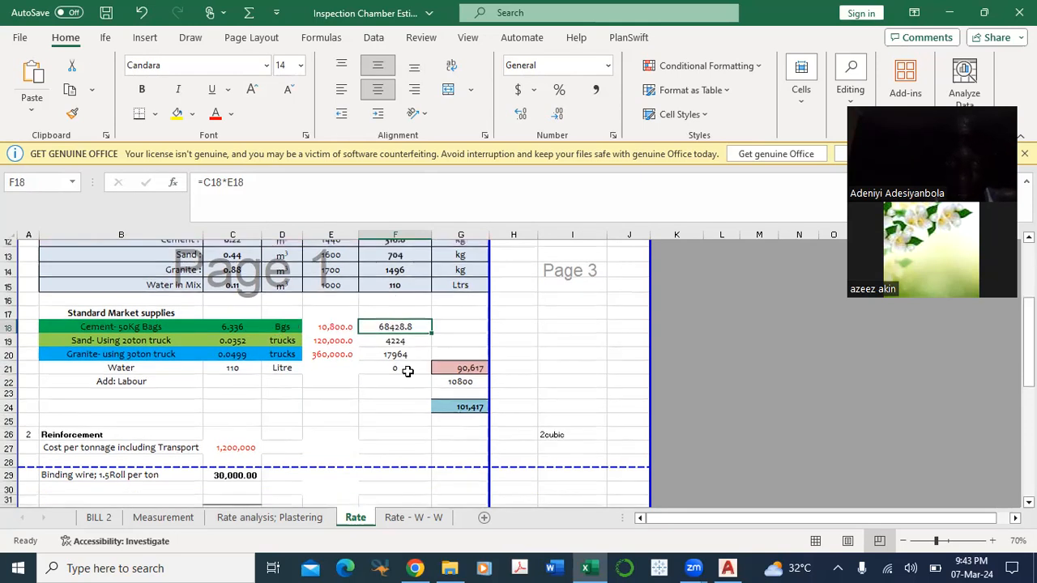
pyautogui.scroll(-1, 407, 371)
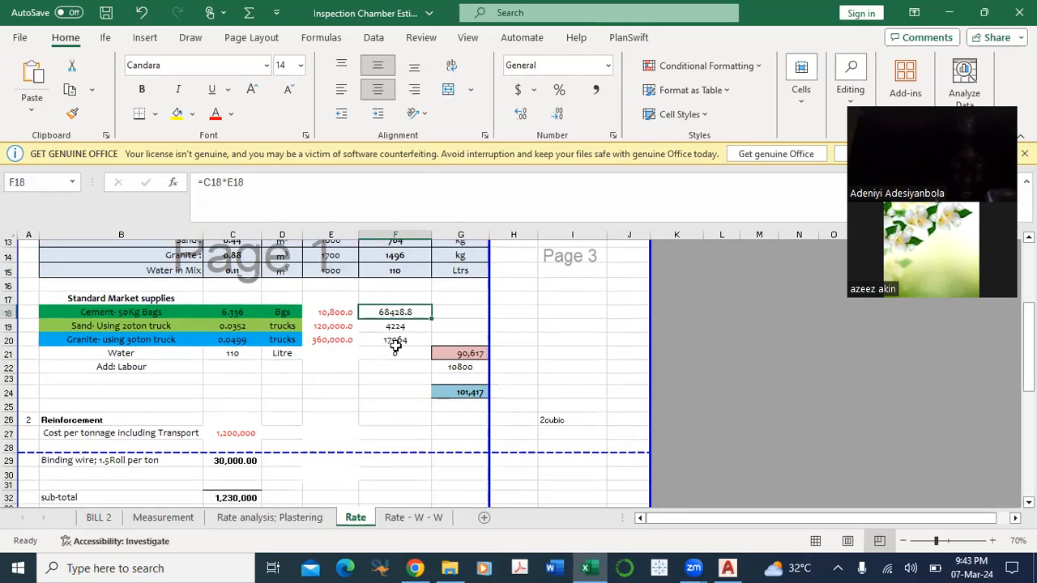
pyautogui.doubleClick(463, 354)
pyautogui.press('Escape')
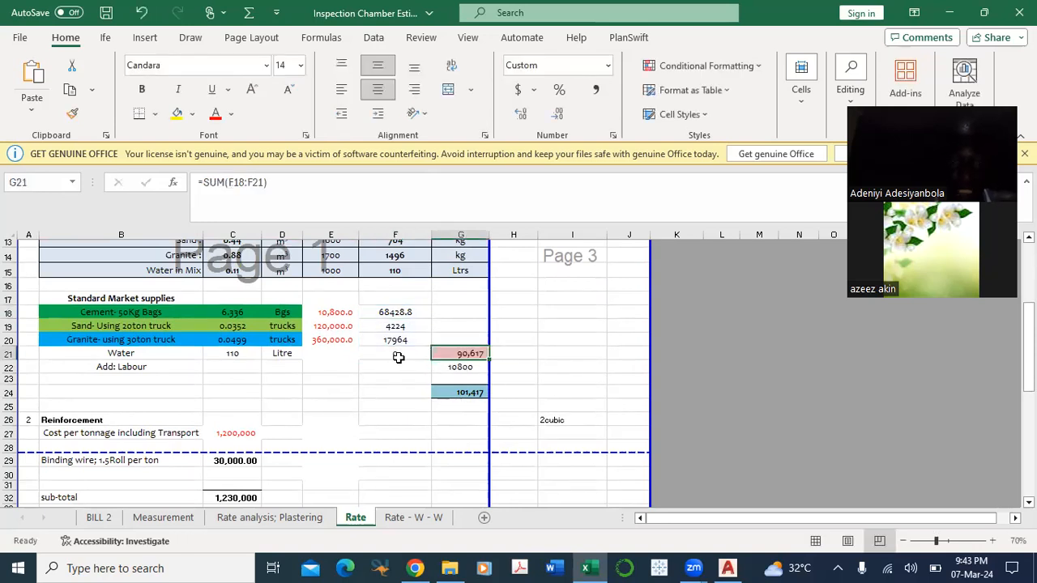
# Step: Check the water cost formula in F21 against the water price cell E21
pyautogui.click(395, 354)
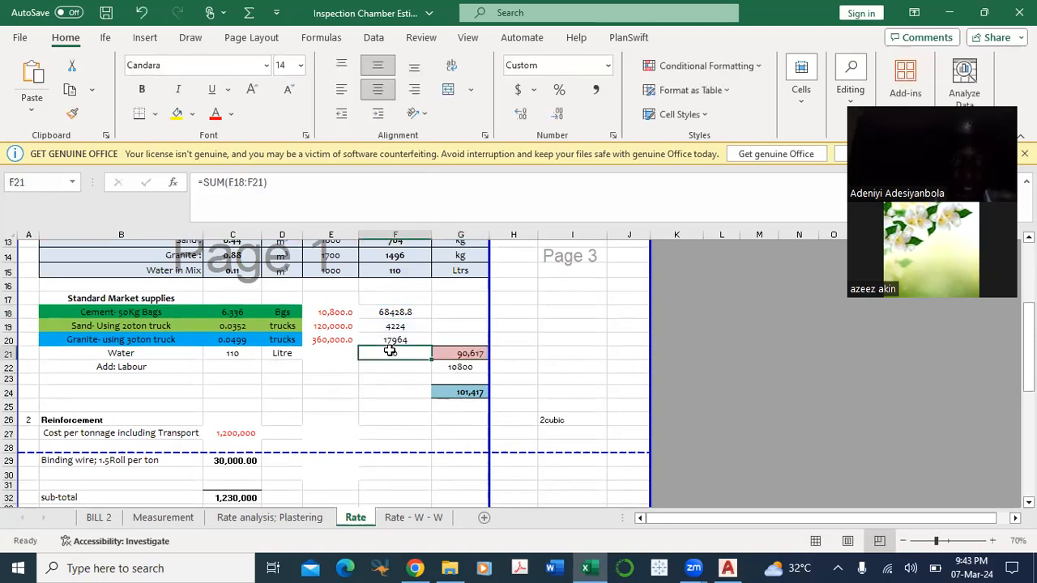
pyautogui.click(326, 353)
pyautogui.click(412, 352)
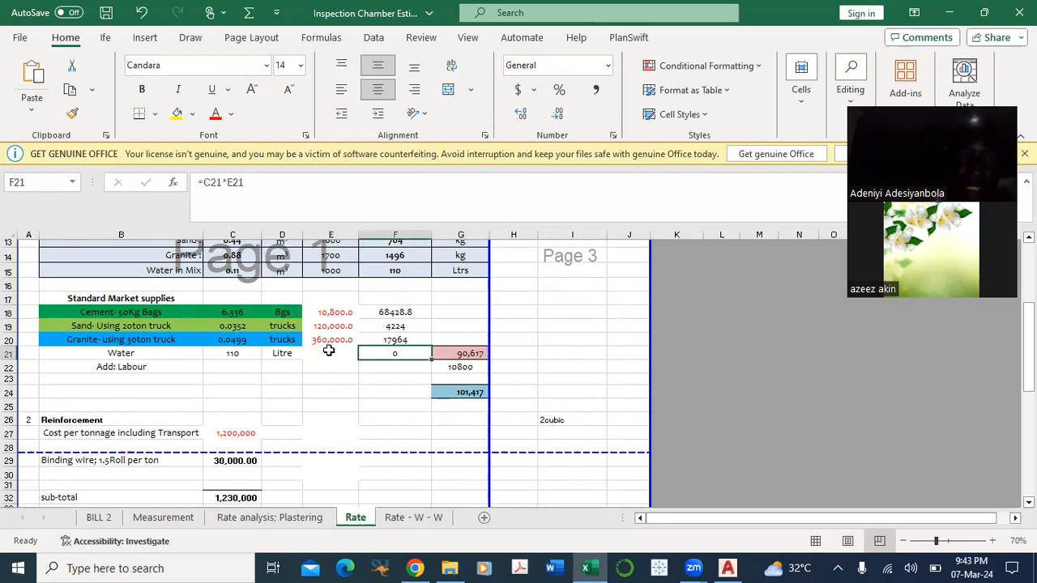
# Step: Set the water price per litre in E21 to 5
pyautogui.click(328, 350)
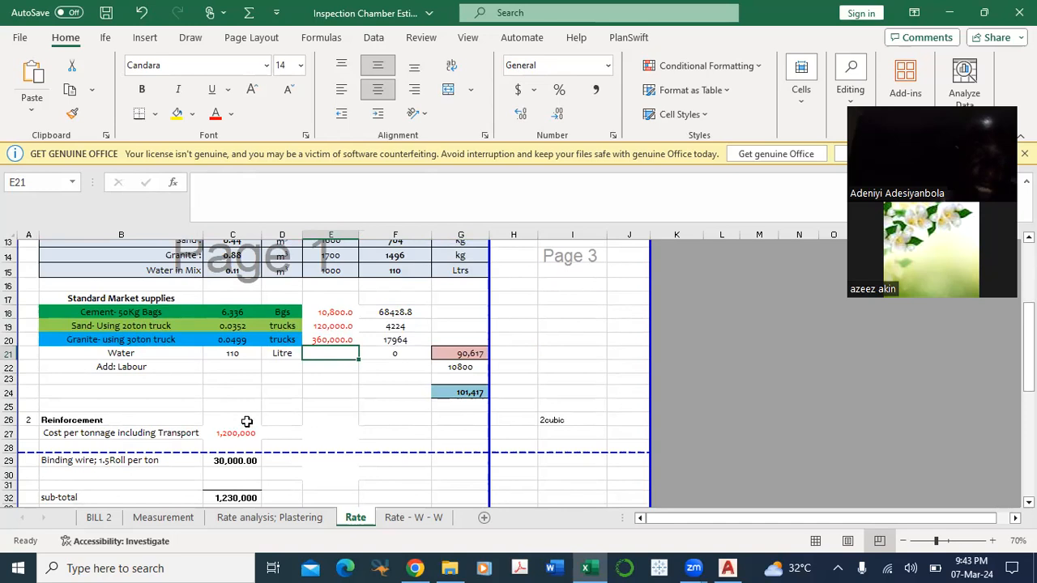
pyautogui.scroll(-2, 287, 413)
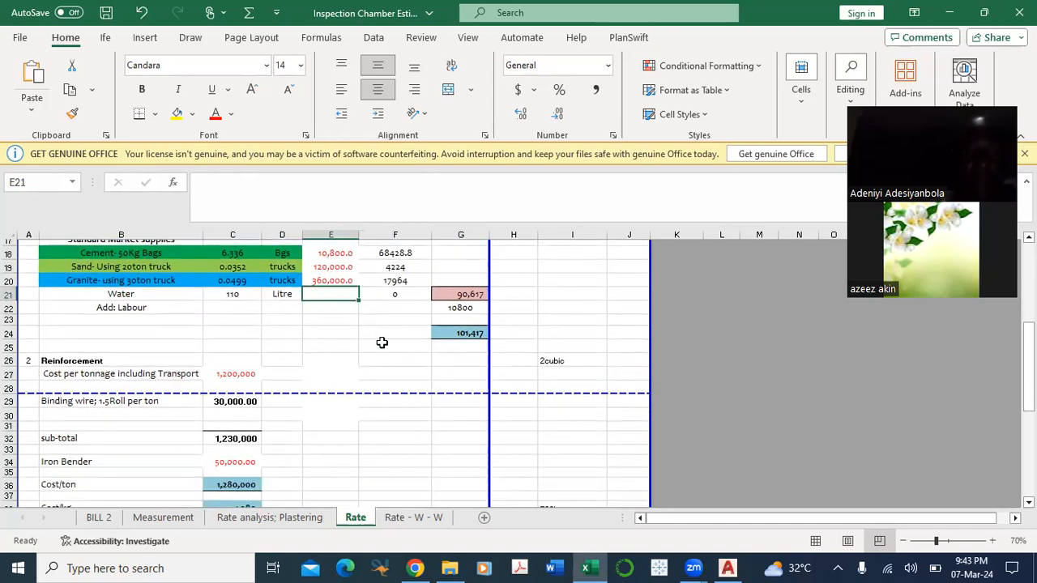
pyautogui.scroll(1, 381, 344)
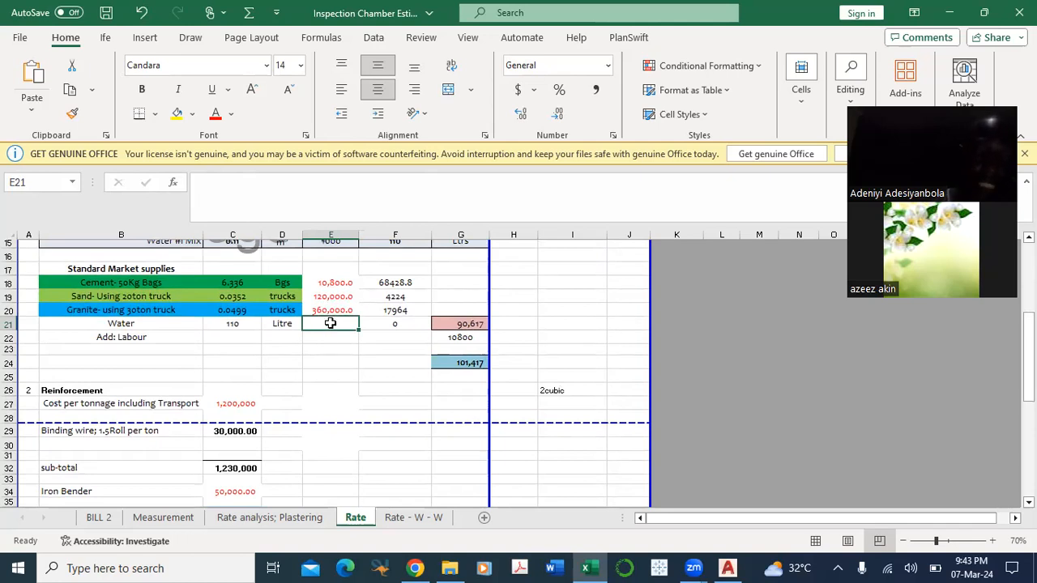
pyautogui.write('5')
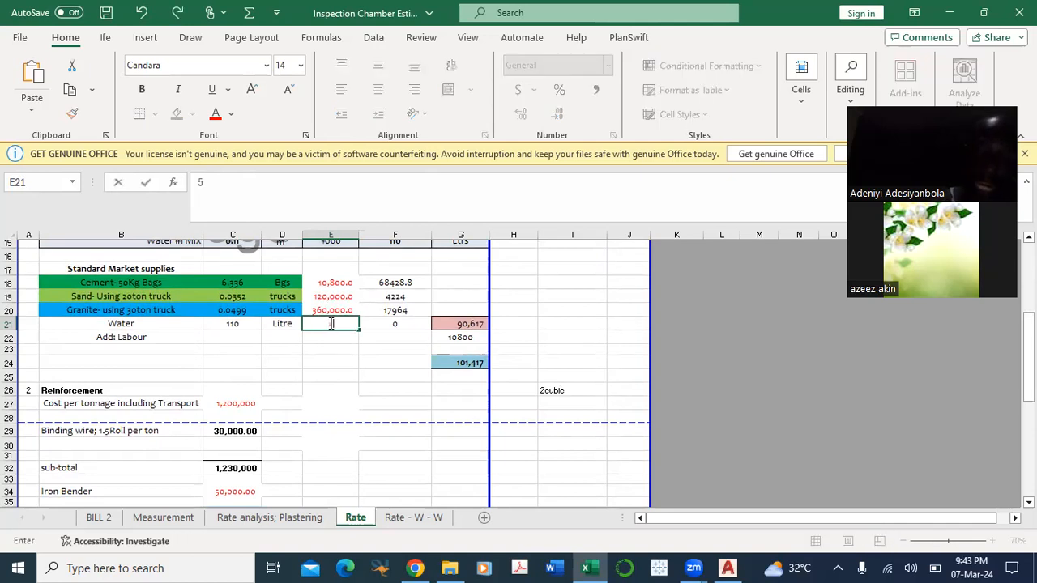
pyautogui.press('Return')
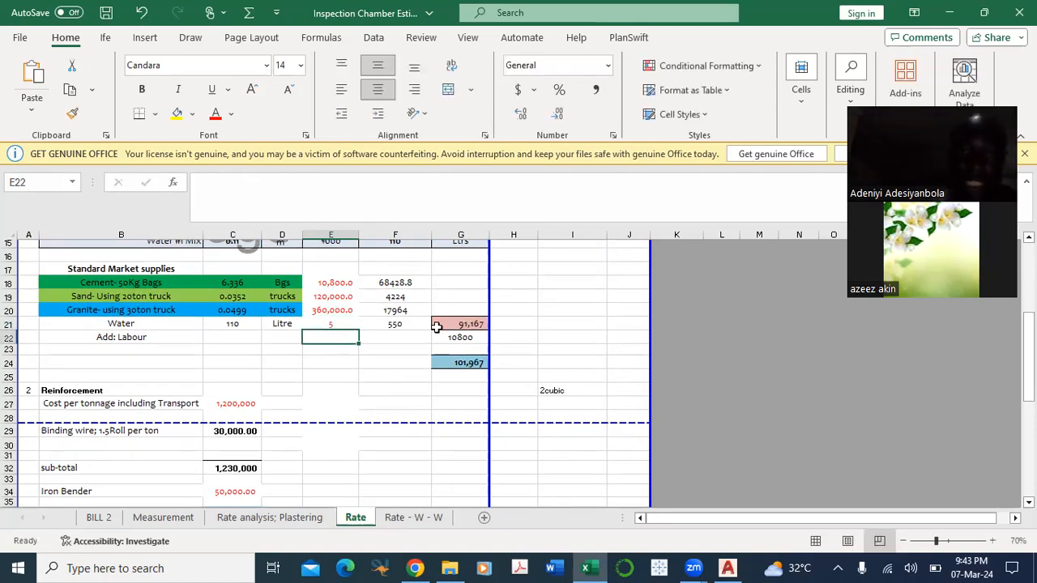
# Step: Trace the references of the water cost formula in F21 and check the material cost sum in G21
pyautogui.click(406, 323)
pyautogui.doubleClick(409, 324)
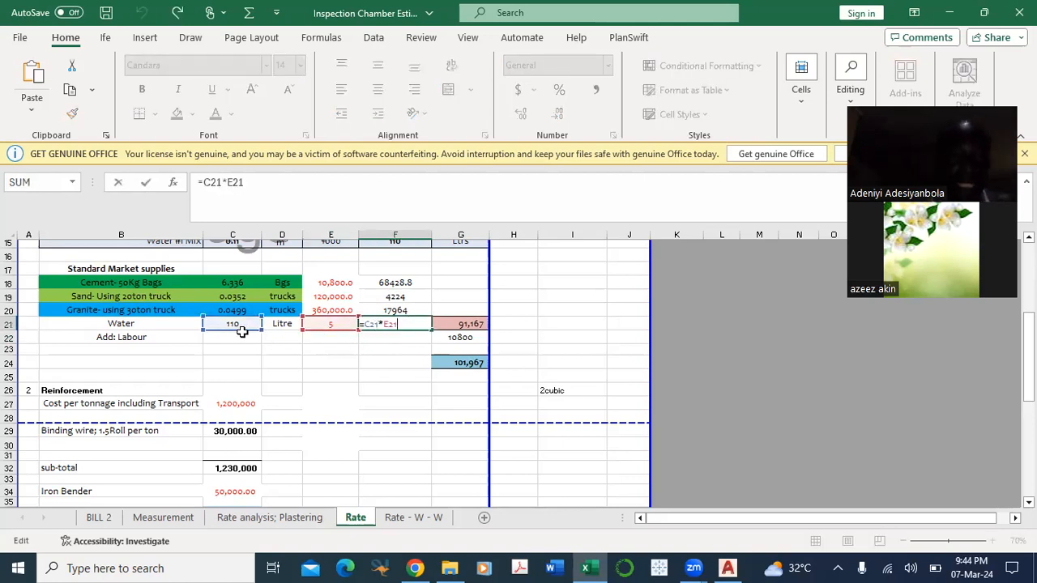
pyautogui.press('Escape')
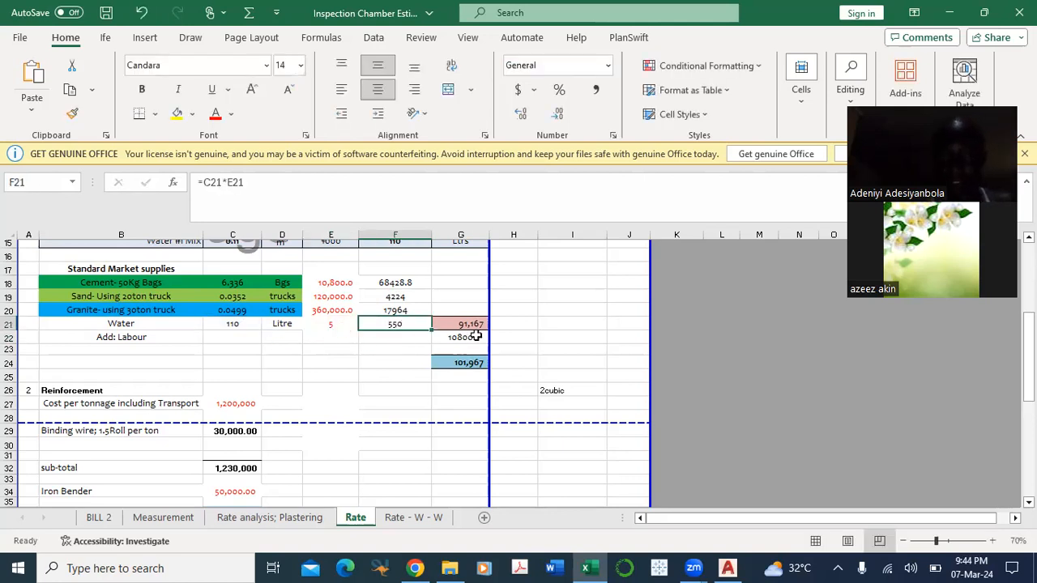
pyautogui.hotkey('alt', '=')
pyautogui.press('Escape')
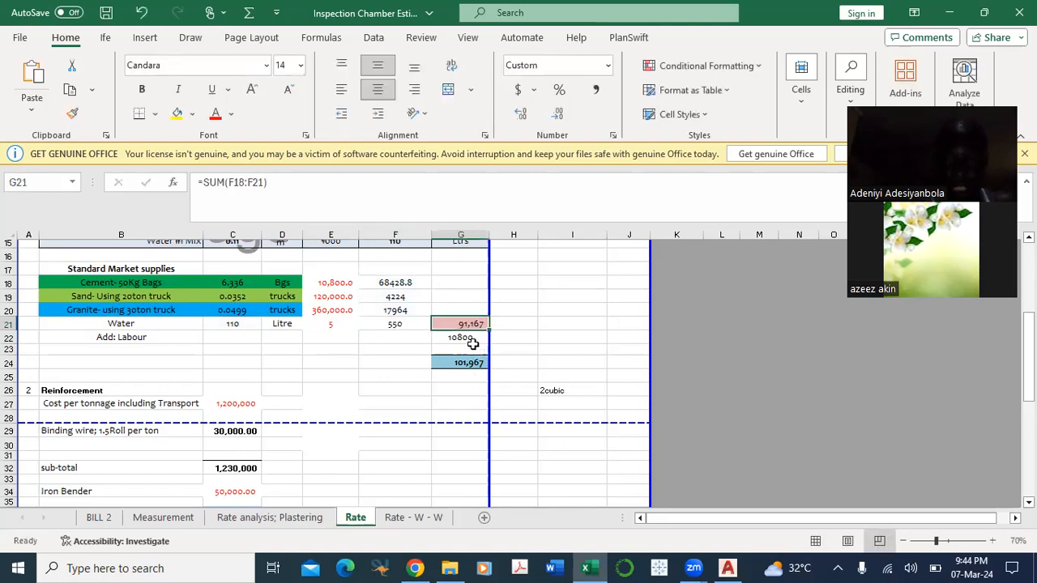
# Step: Clear the water price in E21 and re-enter it as 5 to compare the effect on the totals
pyautogui.click(335, 323)
pyautogui.press('Delete')
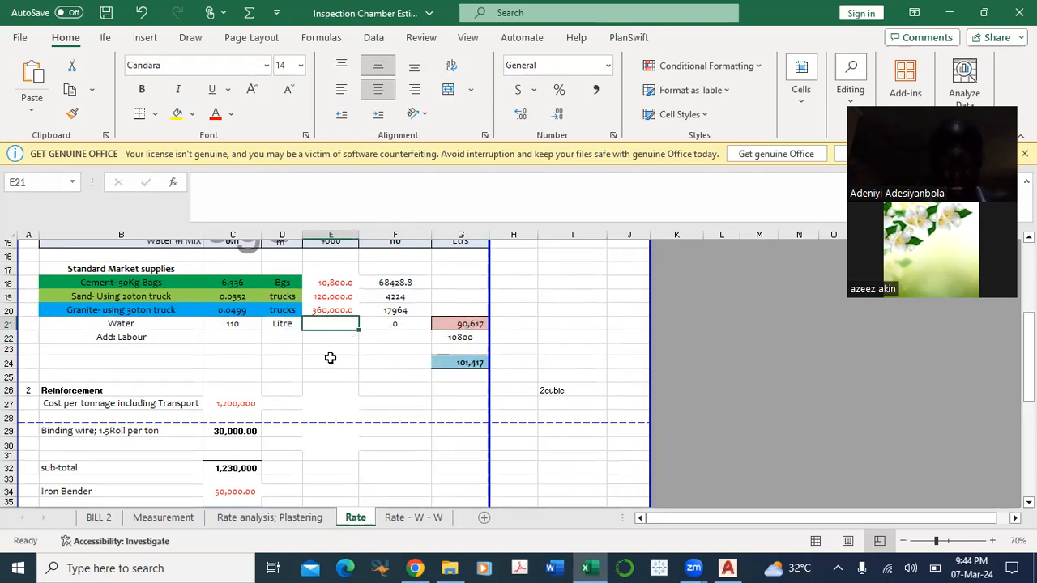
pyautogui.write('5')
pyautogui.click(336, 377)
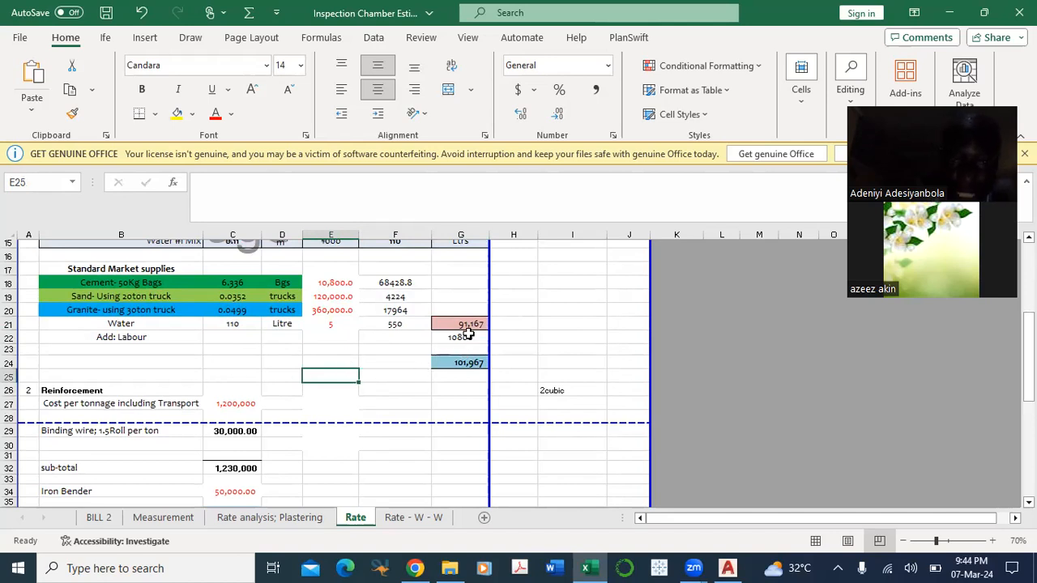
# Step: Review the labour amount in G22 and how it adds to the material cost in the G24 total
pyautogui.click(467, 336)
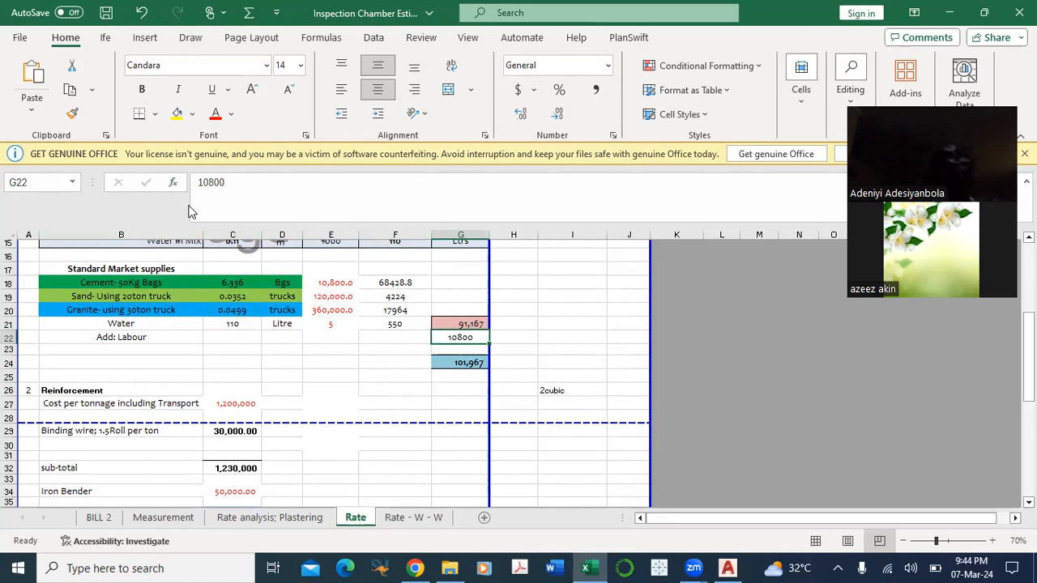
pyautogui.rightClick(448, 337)
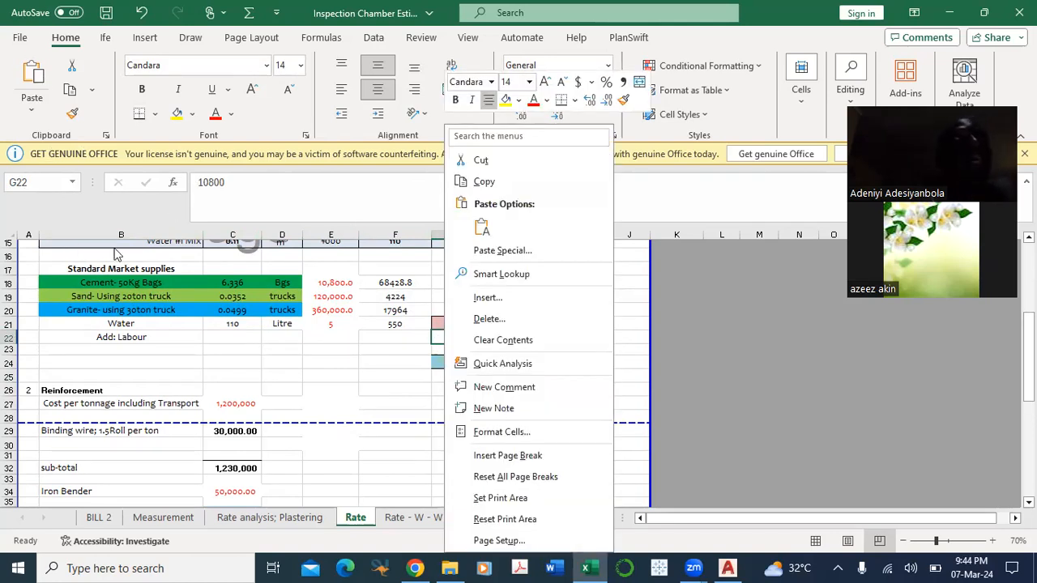
pyautogui.press('Escape')
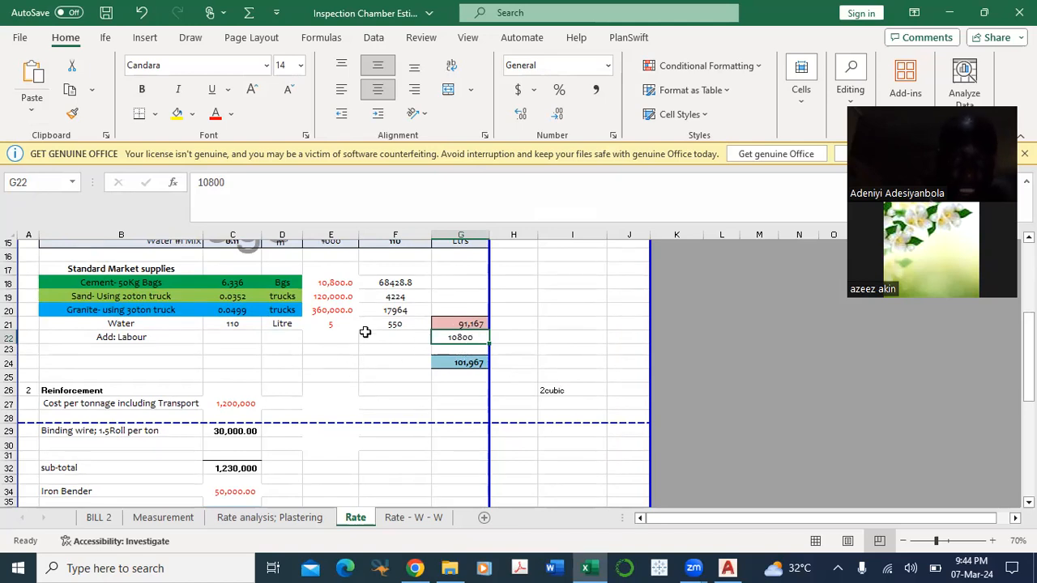
pyautogui.scroll(-1, 365, 332)
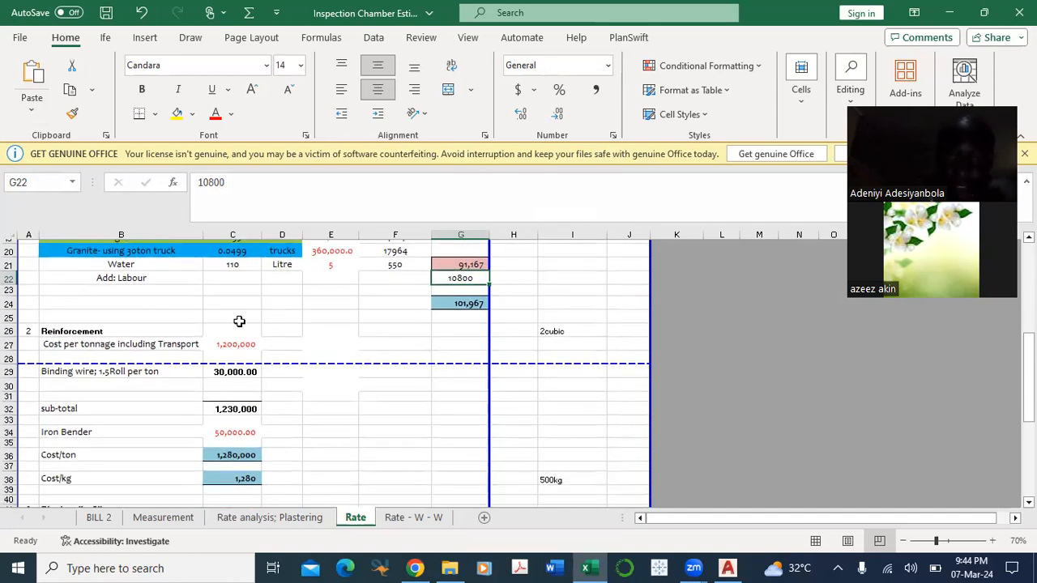
pyautogui.scroll(1, 238, 321)
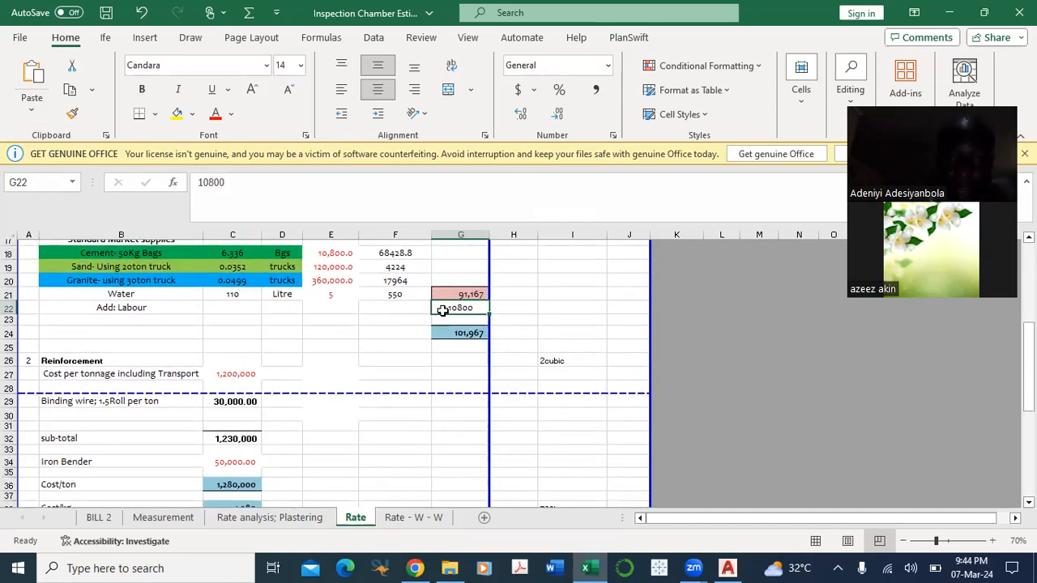
pyautogui.click(466, 295)
pyautogui.click(465, 333)
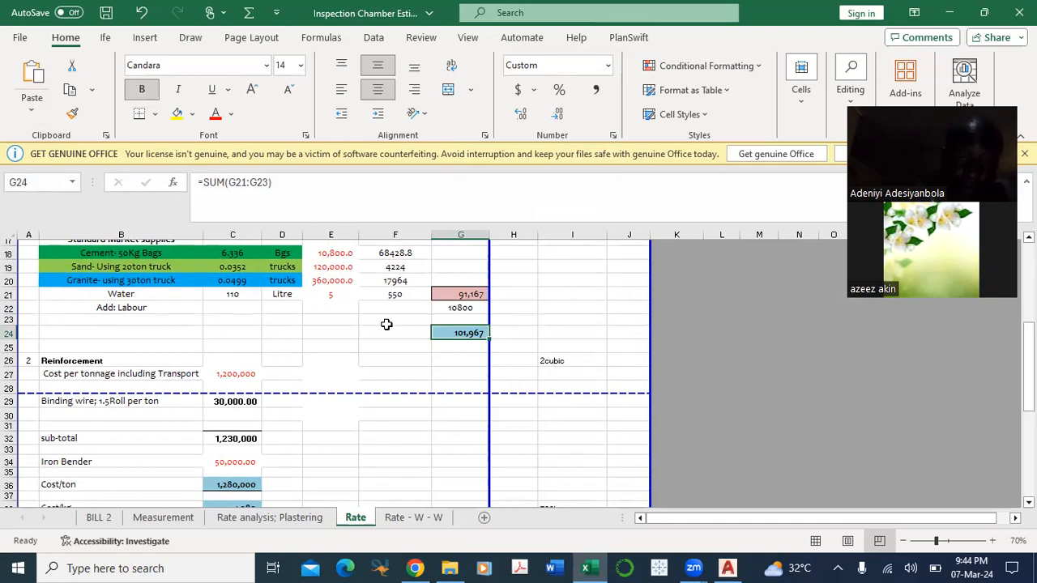
# Step: Review the whole RC concrete build-up from mix ratio to the total rate in G24, and the reinforcement section below
pyautogui.scroll(6, 387, 324)
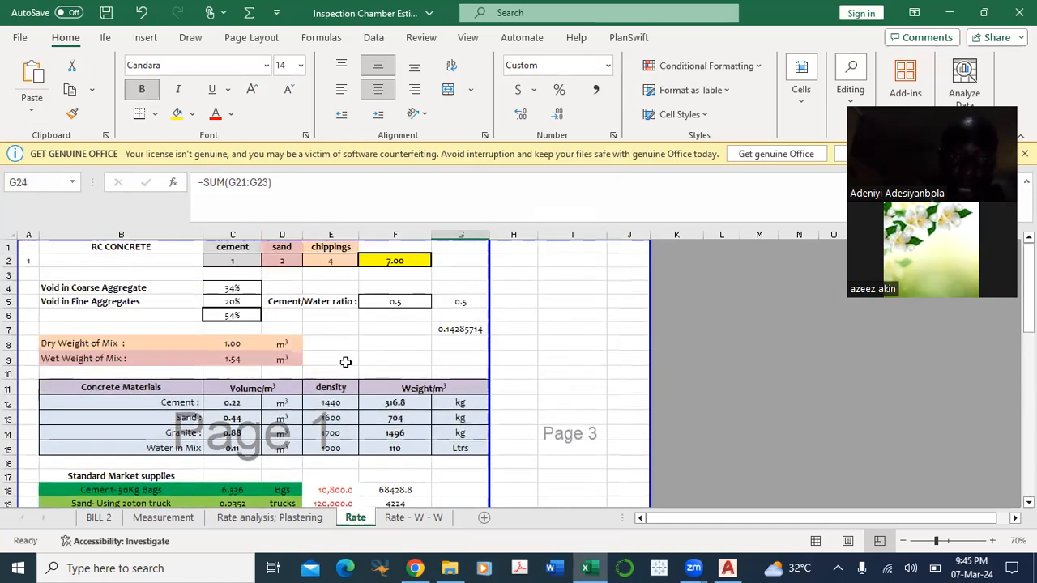
pyautogui.scroll(-5, 346, 362)
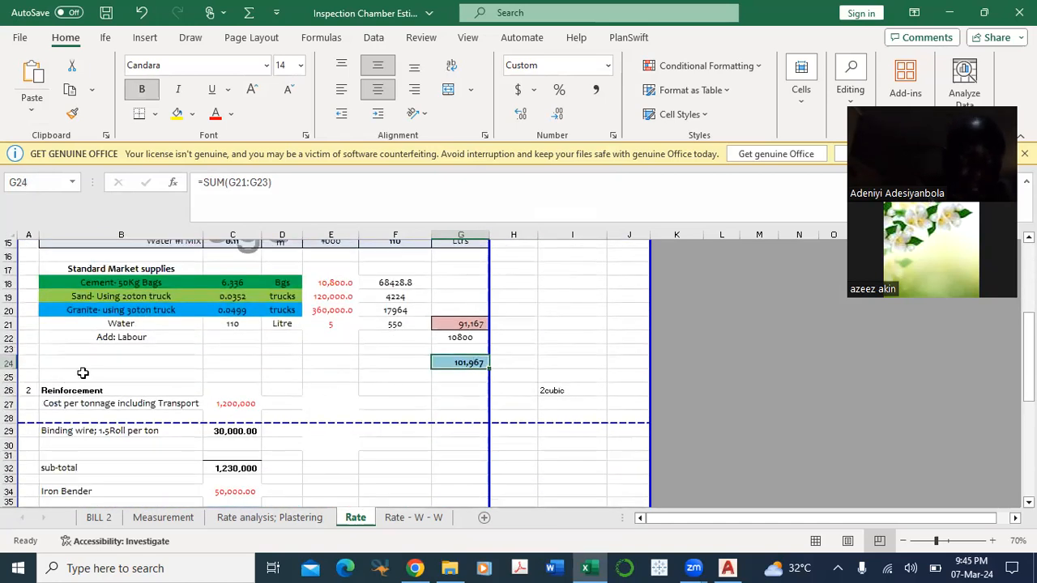
pyautogui.scroll(-2, 83, 372)
pyautogui.click(140, 319)
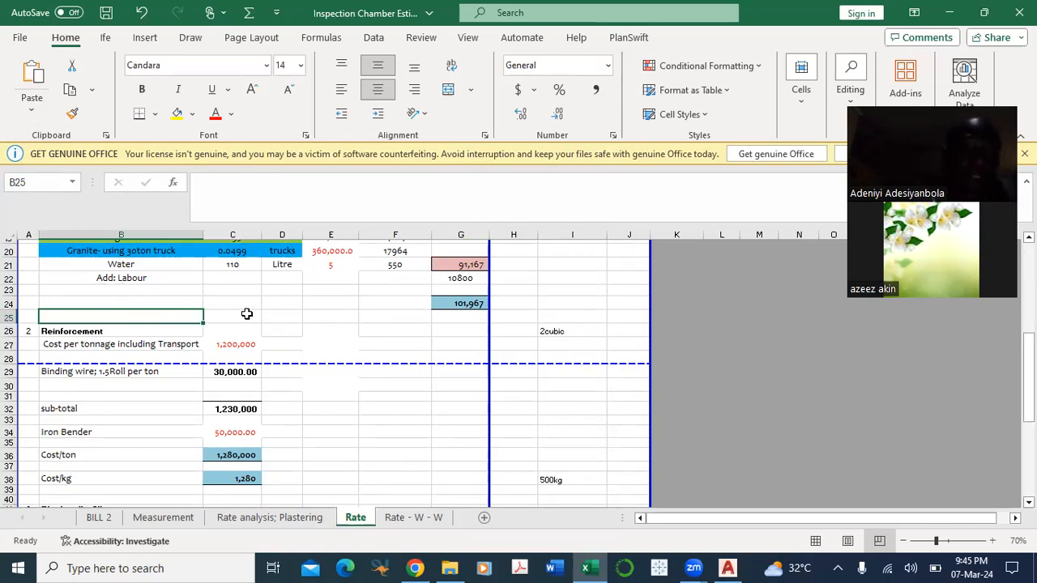
pyautogui.click(387, 321)
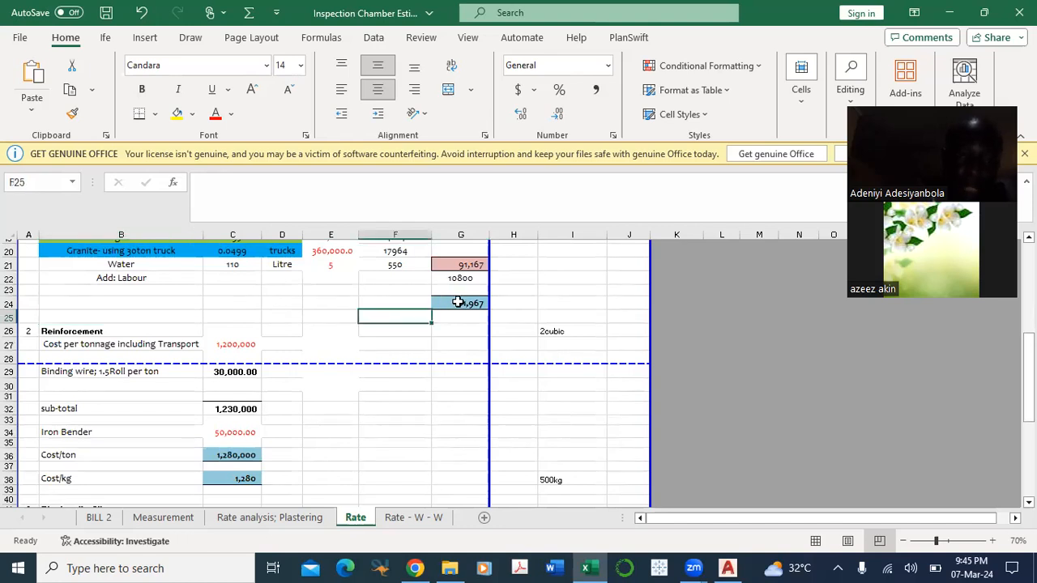
pyautogui.click(458, 303)
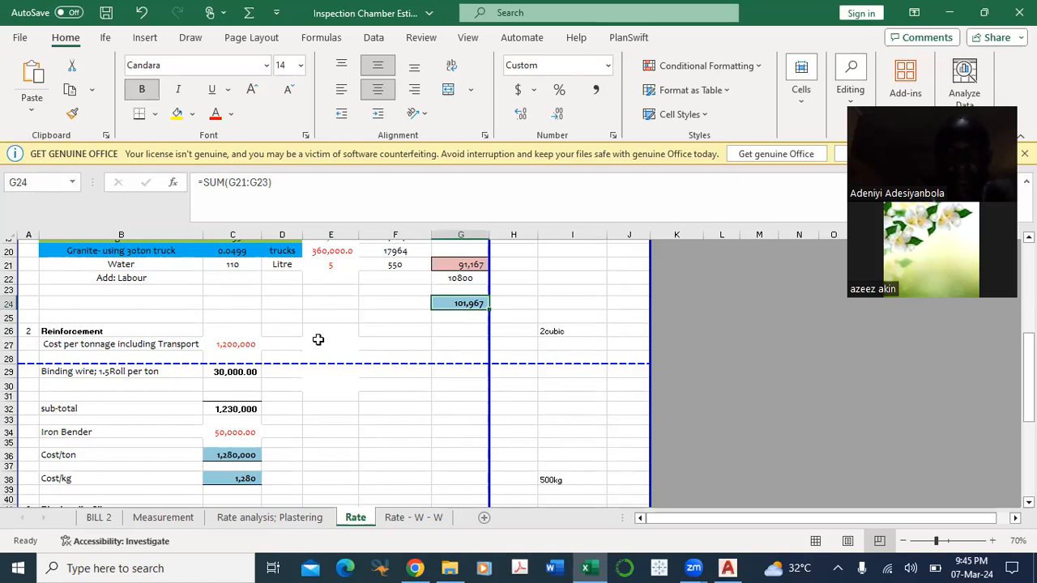
pyautogui.scroll(-1, 404, 312)
pyautogui.scroll(2, 405, 312)
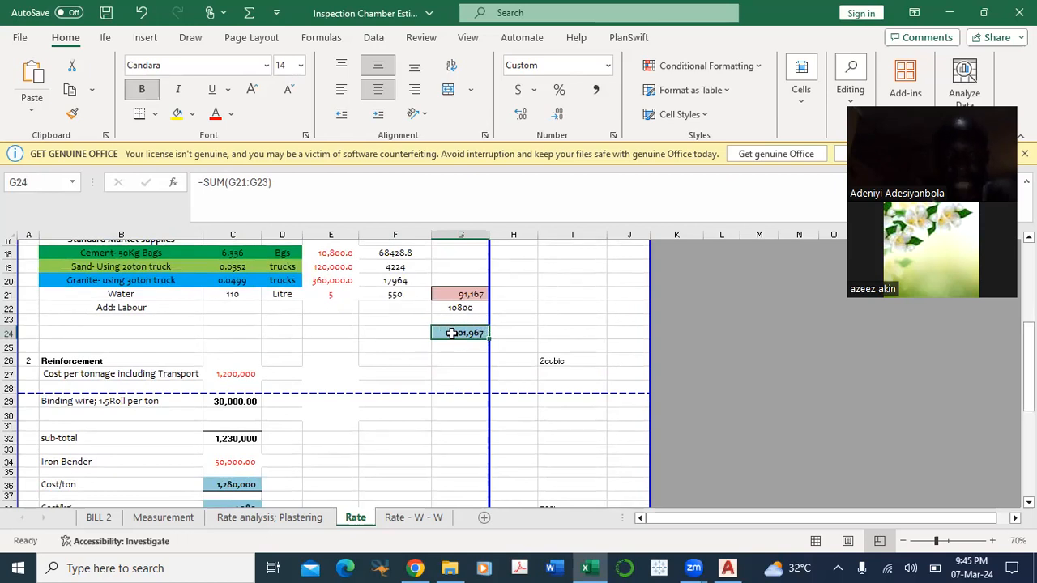
pyautogui.scroll(-1, 395, 381)
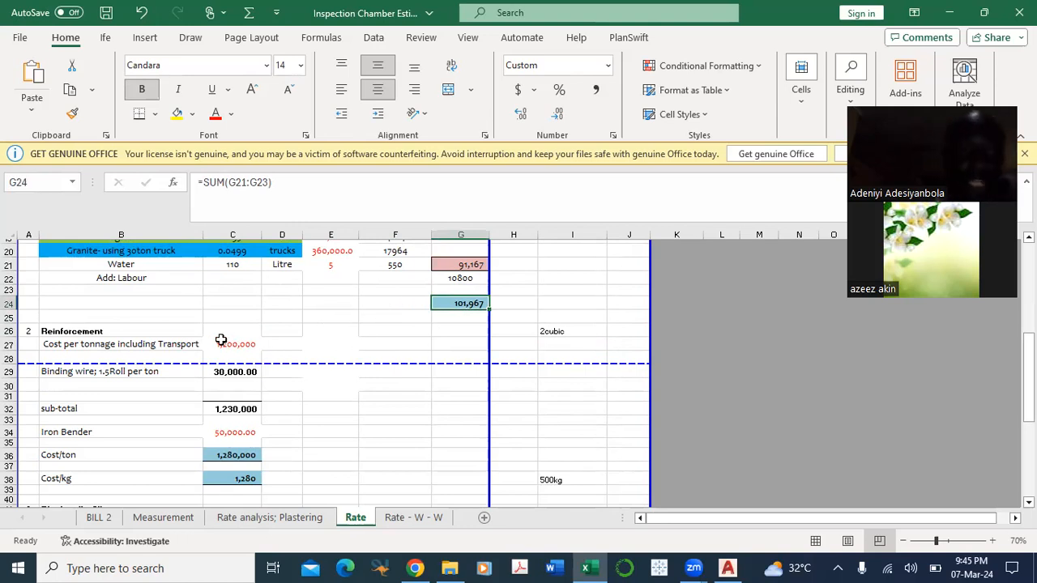
# Step: Review the concrete rate and Reinforcement section on the Rate sheet, with a brief look at the chamber item on the Measurement sheet
pyautogui.scroll(4, 296, 327)
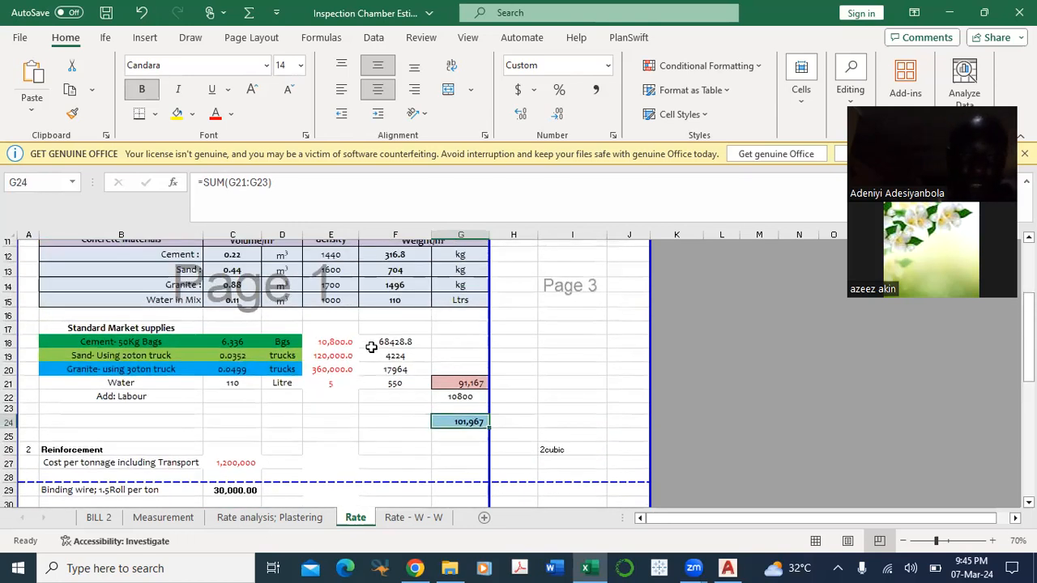
pyautogui.scroll(-1, 333, 354)
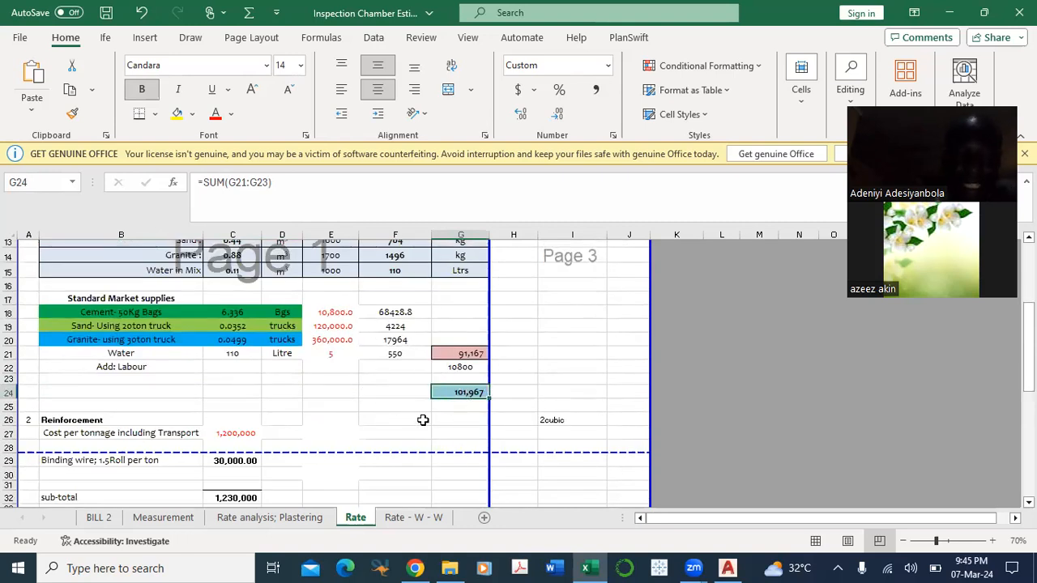
pyautogui.scroll(-1, 417, 405)
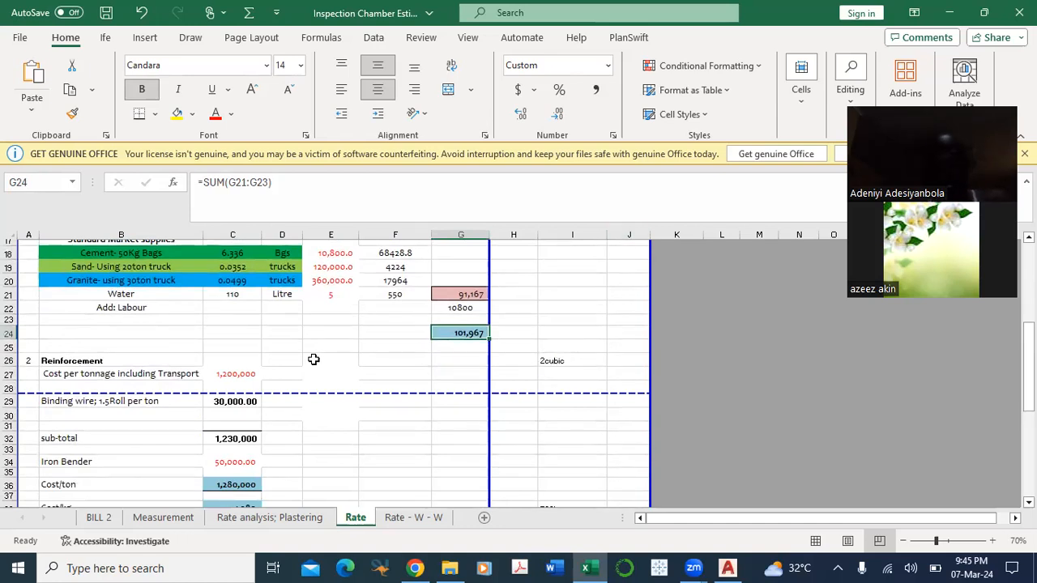
pyautogui.scroll(-2, 313, 359)
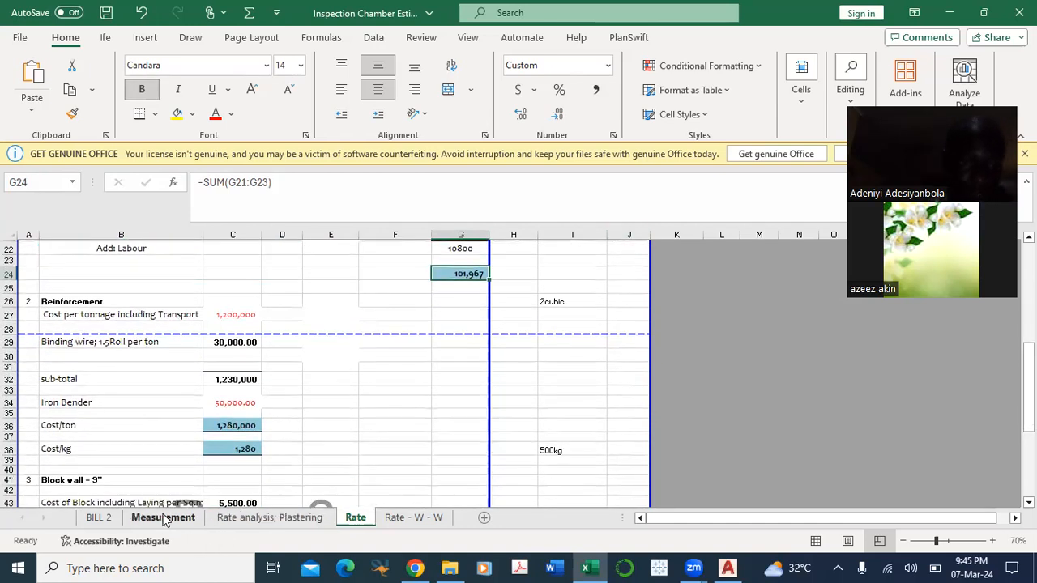
pyautogui.click(165, 517)
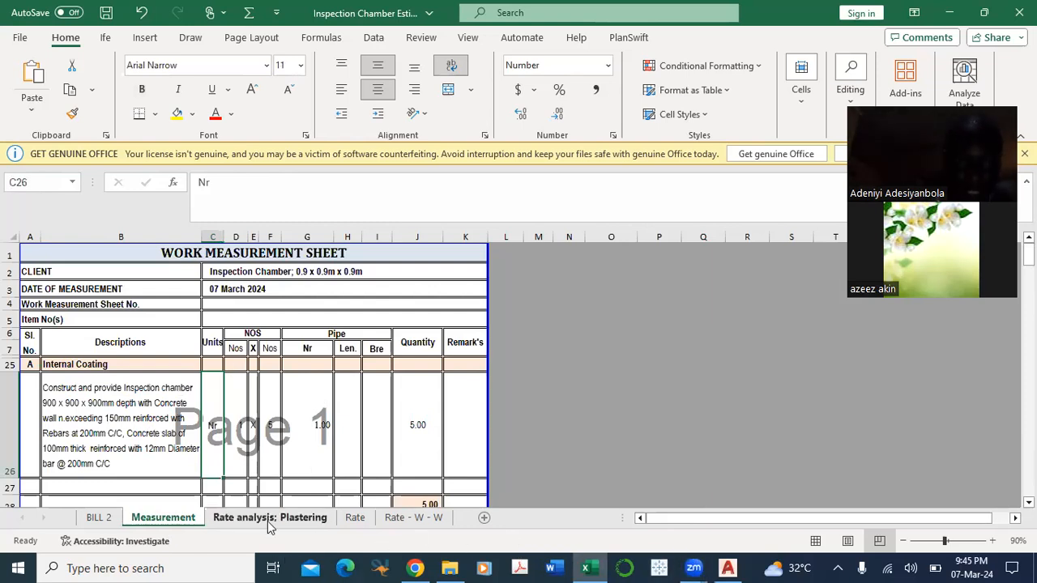
pyautogui.click(360, 519)
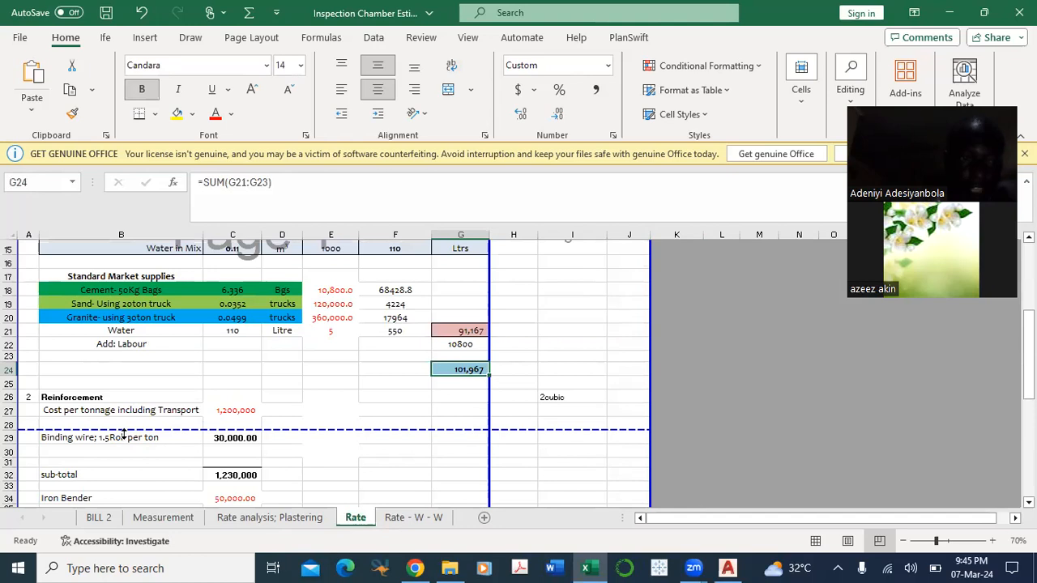
pyautogui.scroll(-2, 122, 438)
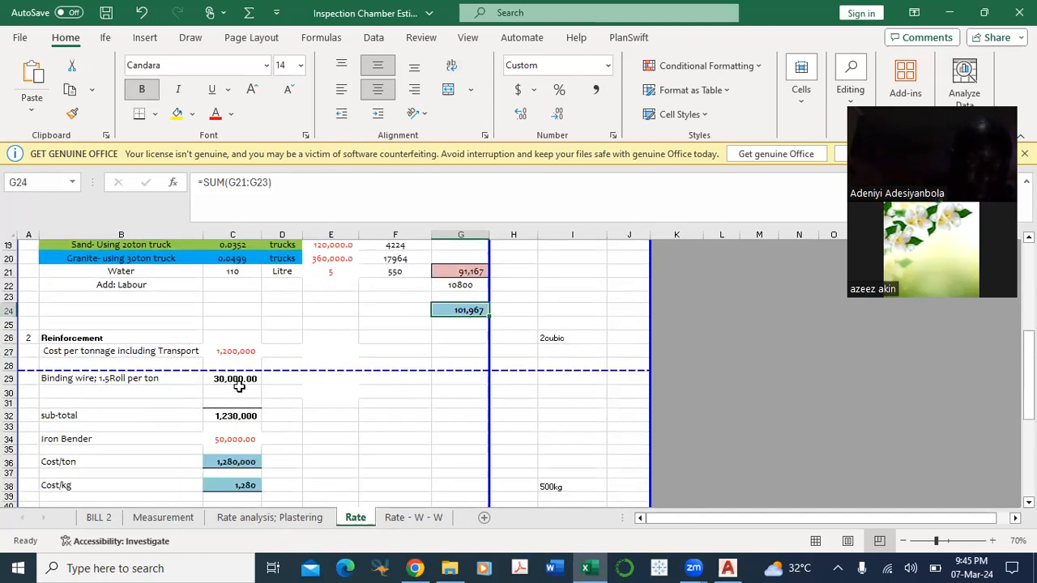
pyautogui.scroll(-1, 243, 389)
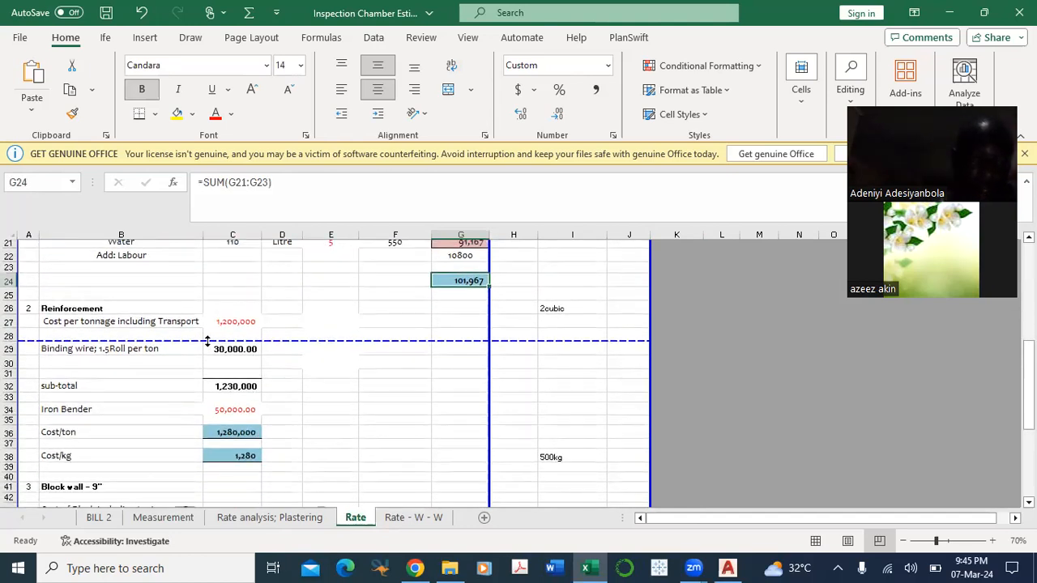
pyautogui.scroll(-1, 259, 415)
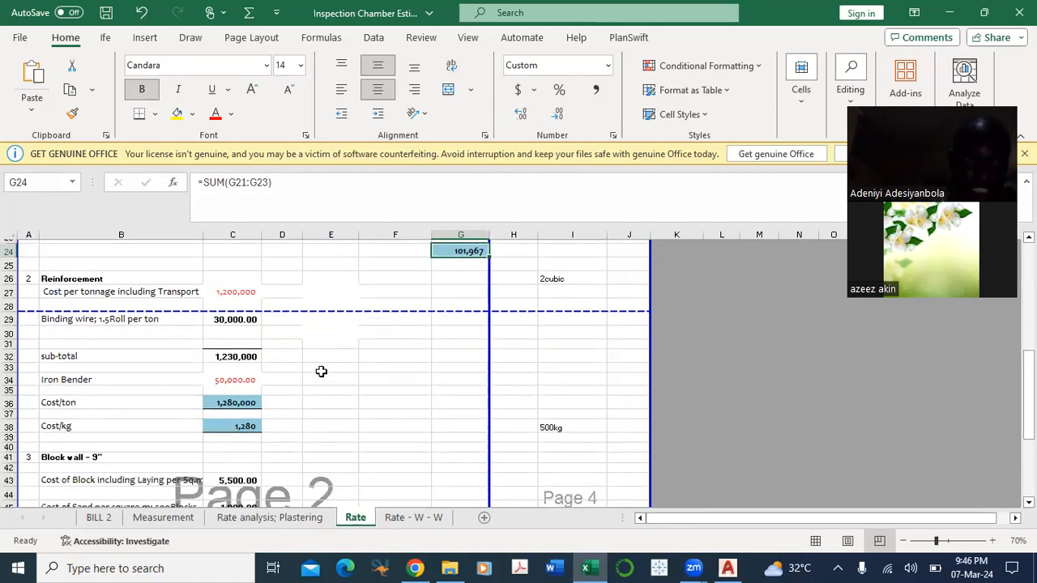
# Step: Examine the reinforcement cost per tonnage in C27 and the binding wire formula in C29
pyautogui.scroll(1, 320, 371)
pyautogui.click(70, 323)
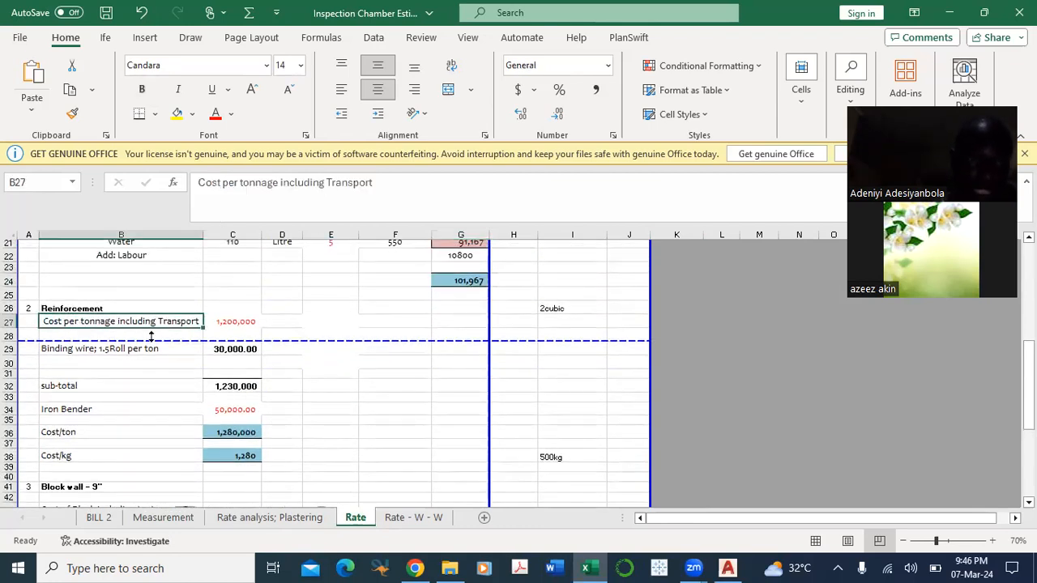
pyautogui.click(240, 321)
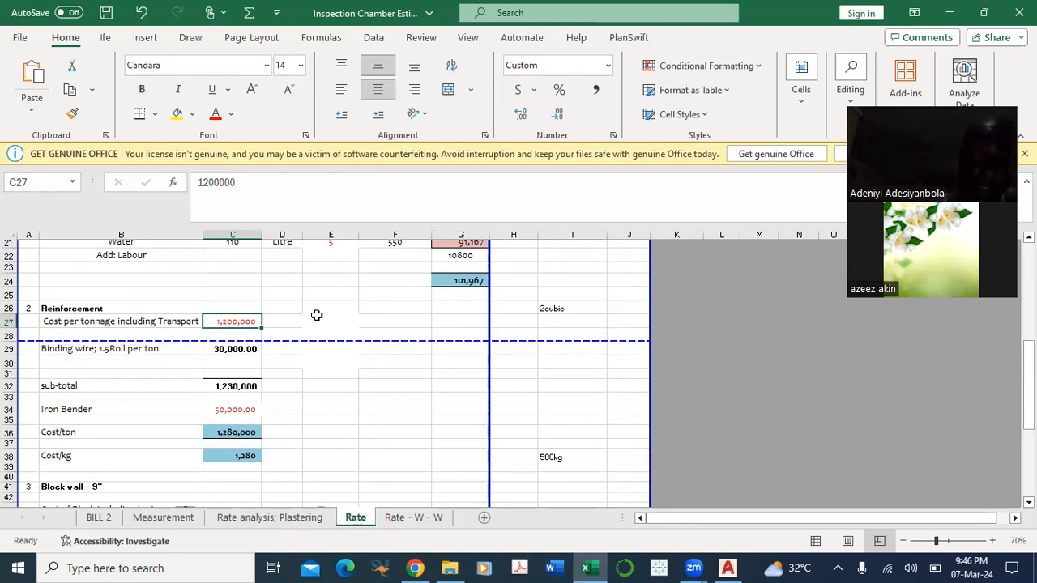
pyautogui.click(97, 355)
pyautogui.click(223, 349)
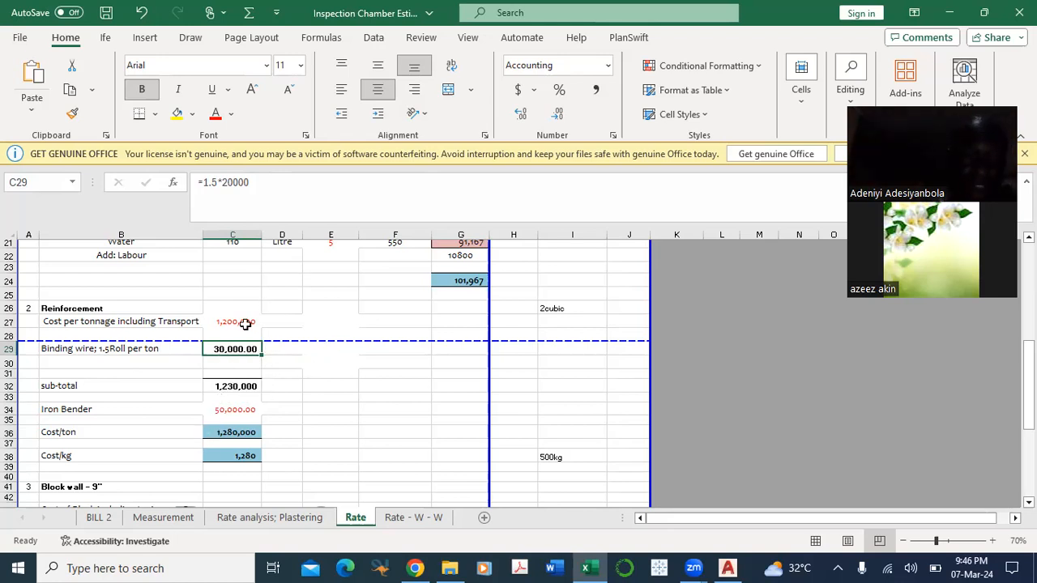
# Step: Trace the cells summed in the reinforcement sub-total C32 and check the iron bender cost in C34
pyautogui.scroll(-1, 291, 349)
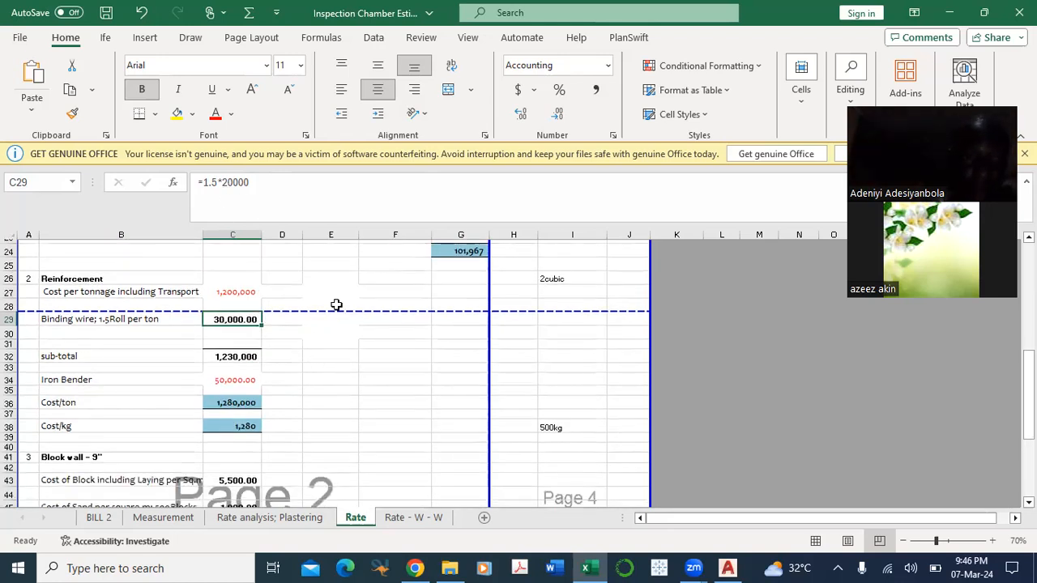
pyautogui.doubleClick(235, 357)
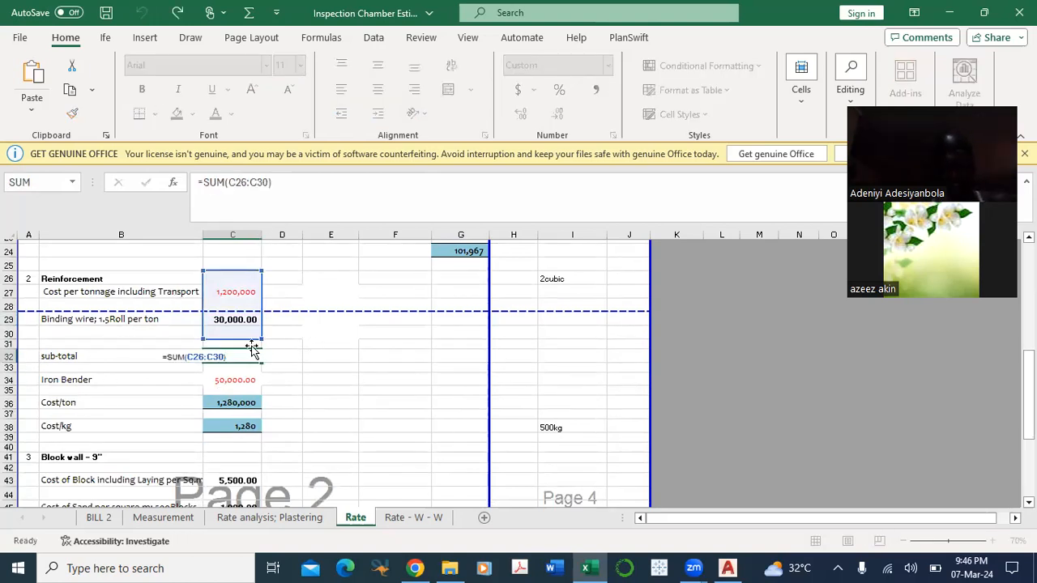
pyautogui.press('Escape')
pyautogui.scroll(-1, 243, 351)
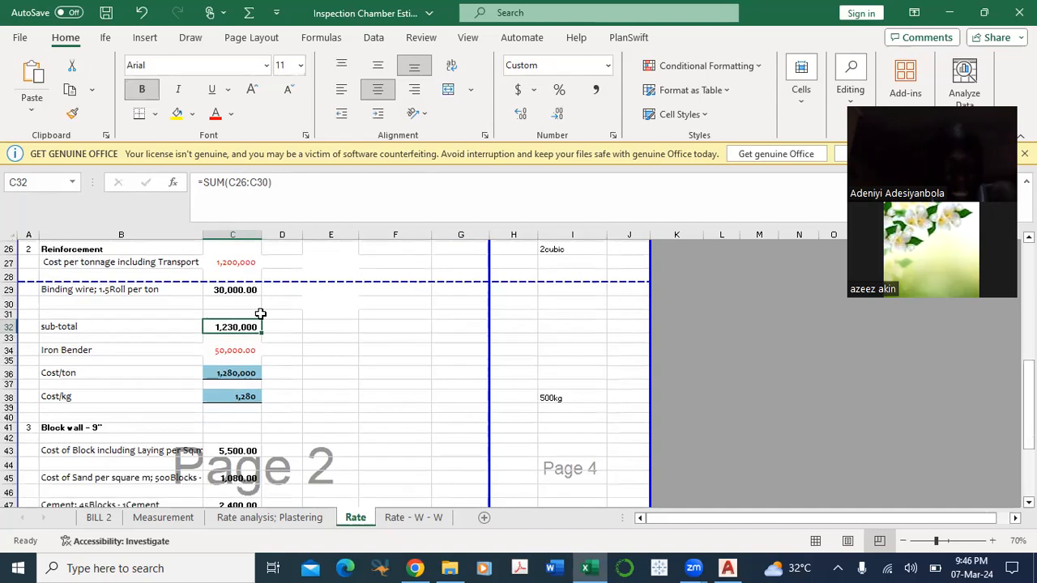
pyautogui.click(235, 350)
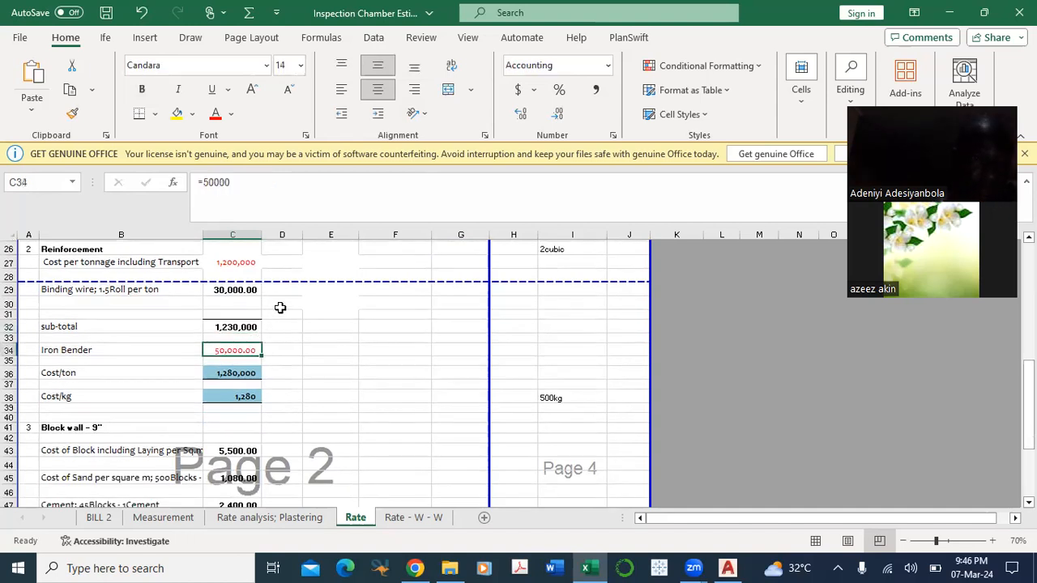
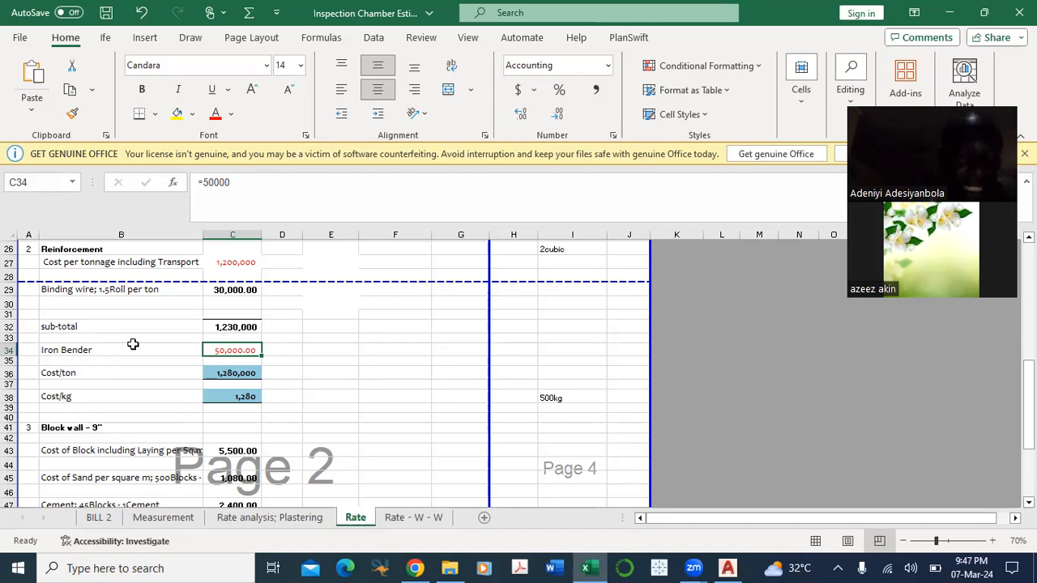
# Step: Trace the cells summed in the reinforcement Cost/ton formula in C36 and examine the Cost/kg formula in C38
pyautogui.scroll(-1, 179, 401)
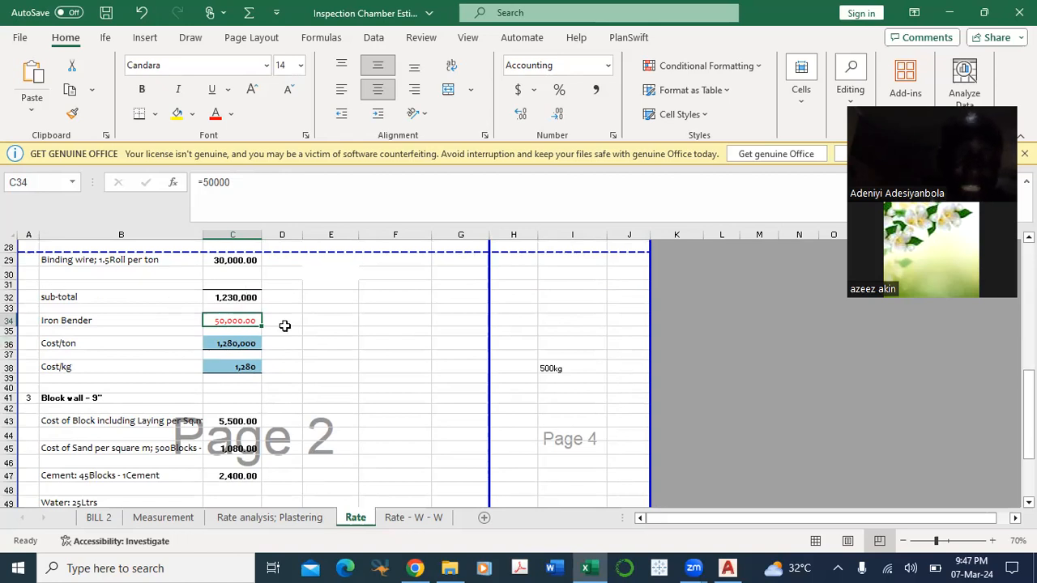
pyautogui.doubleClick(223, 343)
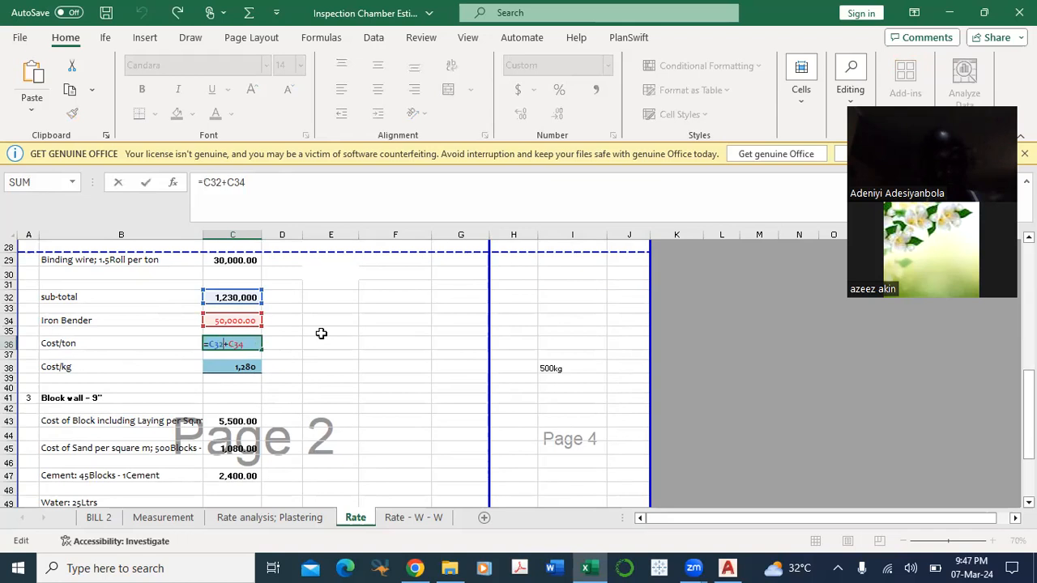
pyautogui.press('Escape')
pyautogui.scroll(1, 227, 345)
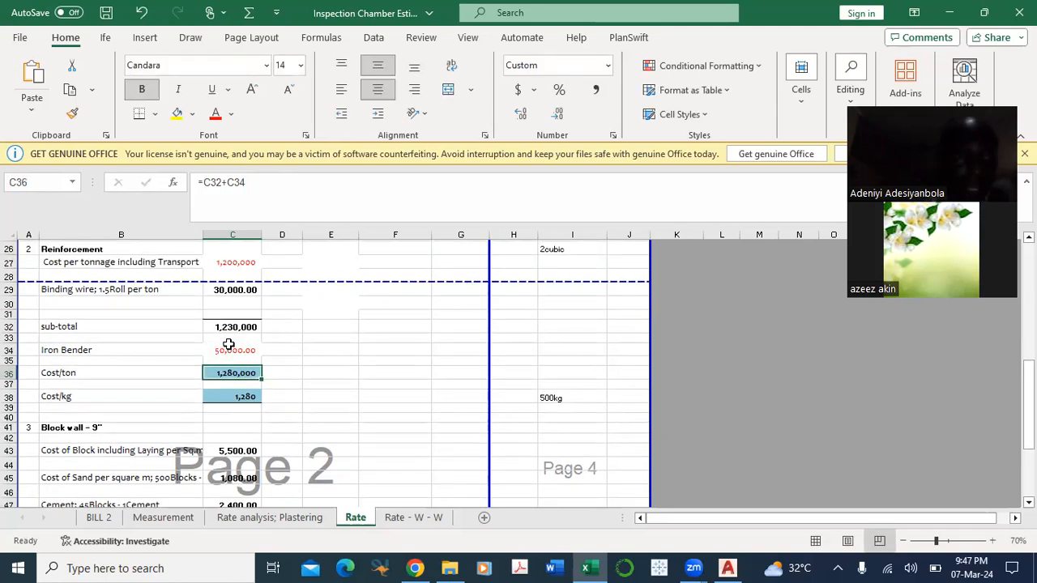
pyautogui.click(235, 327)
pyautogui.click(208, 375)
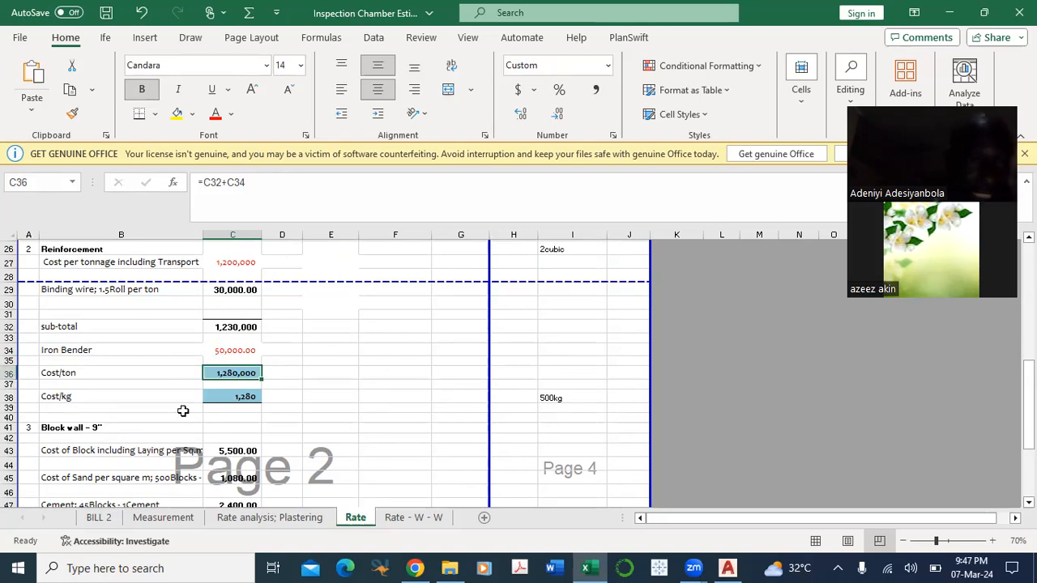
pyautogui.click(246, 396)
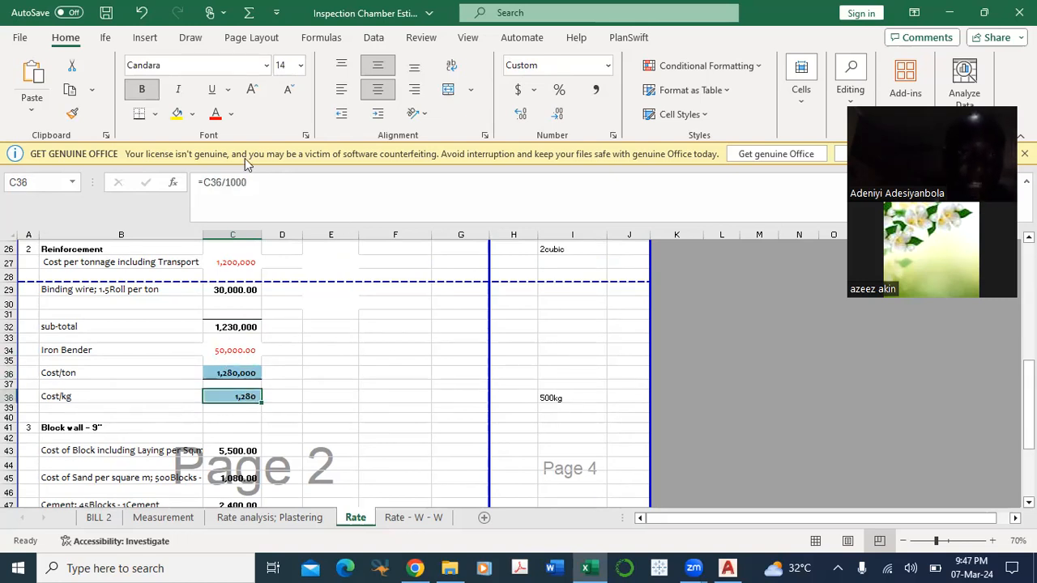
pyautogui.scroll(-3, 276, 359)
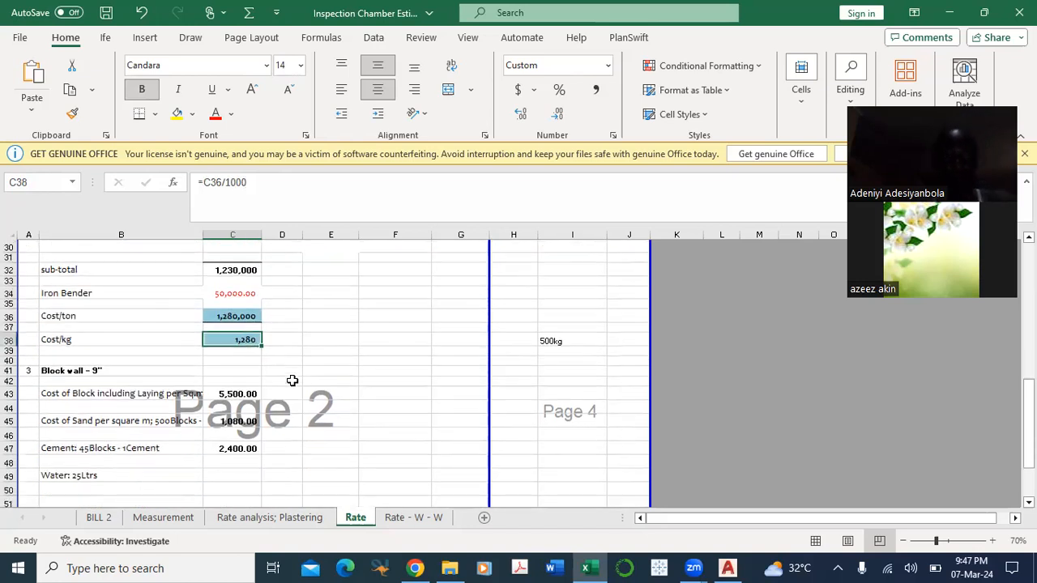
pyautogui.click(340, 330)
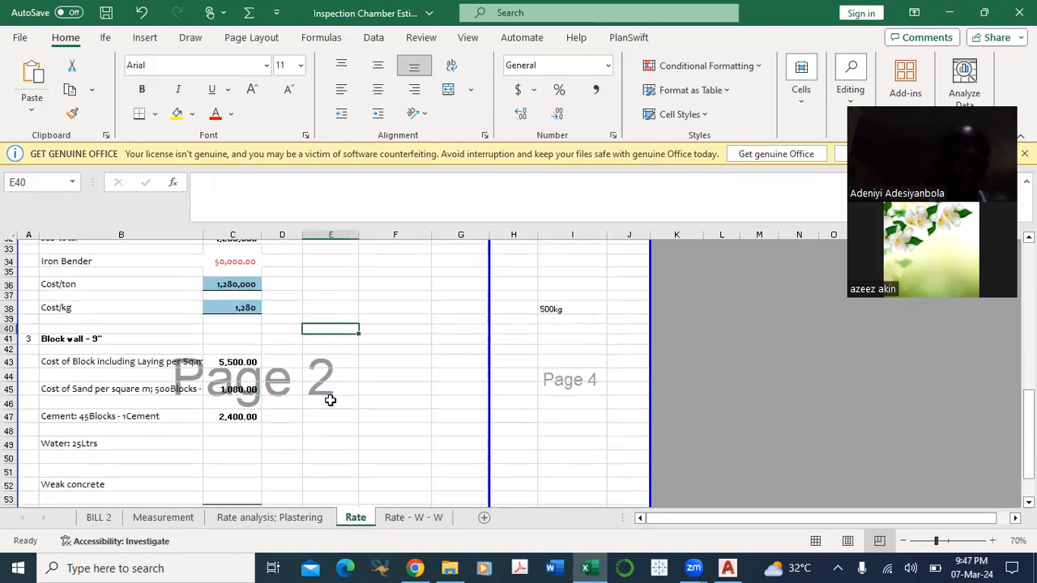
pyautogui.scroll(3, 330, 401)
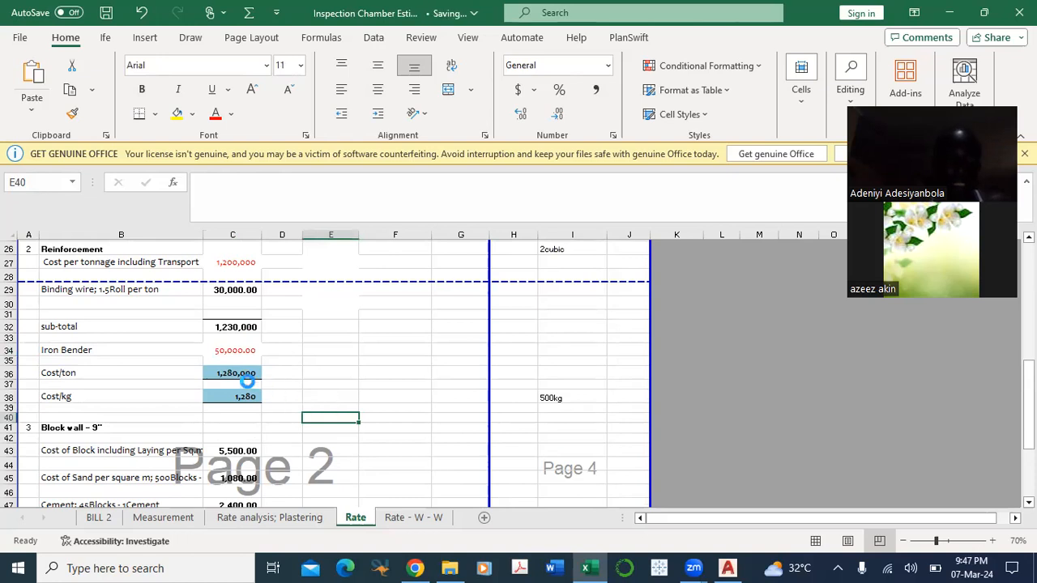
pyautogui.scroll(-5, 235, 417)
pyautogui.scroll(-3, 259, 433)
pyautogui.scroll(8, 275, 429)
pyautogui.scroll(1, 297, 417)
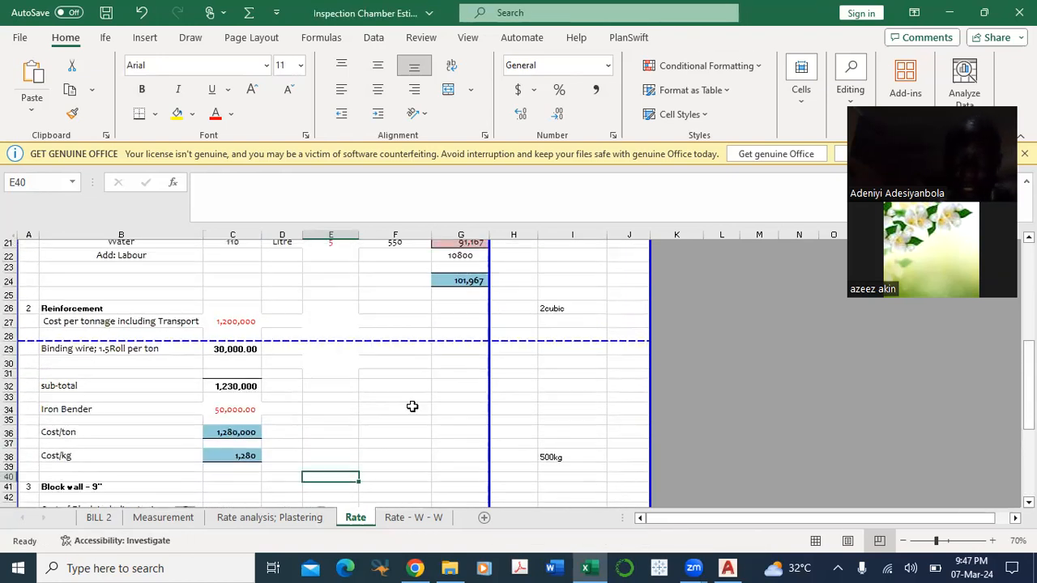
# Step: Calculate the cost of 500kg of reinforcement from the Cost/kg rate in I40 with the formula =500*C38
pyautogui.click(573, 456)
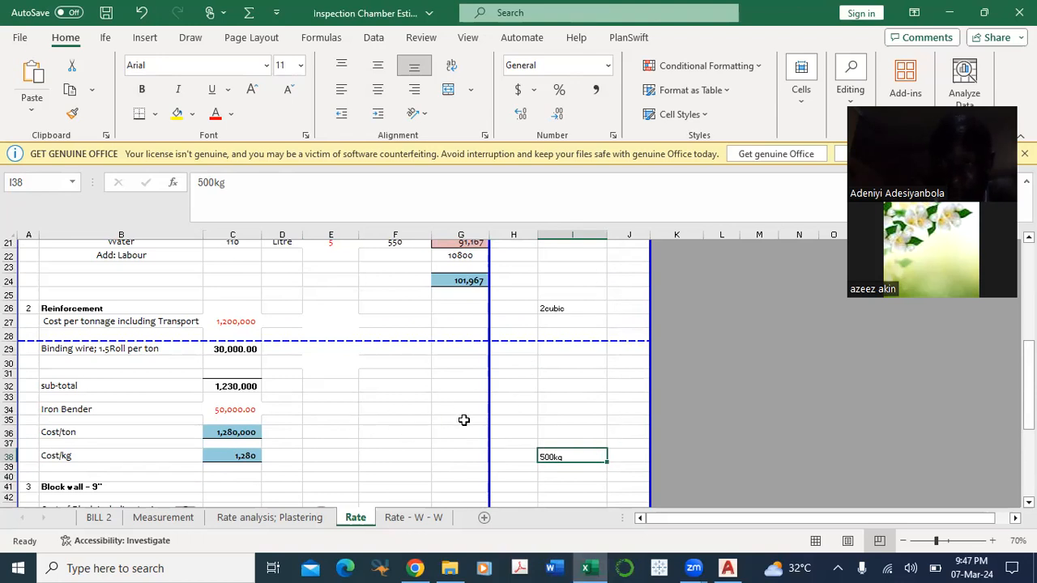
pyautogui.click(562, 476)
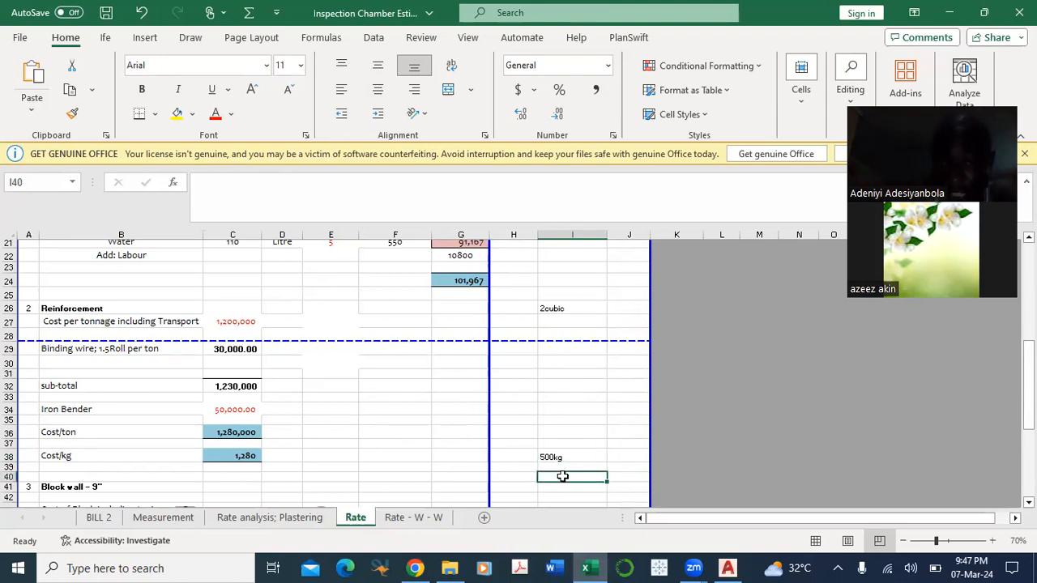
pyautogui.write('=500')
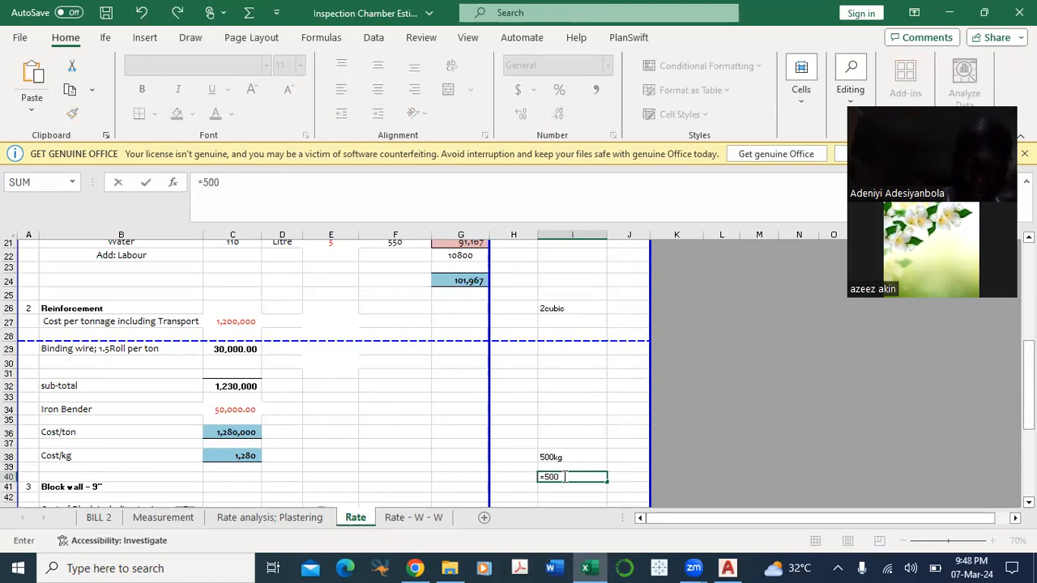
pyautogui.write('*')
pyautogui.click(231, 455)
pyautogui.press('Return')
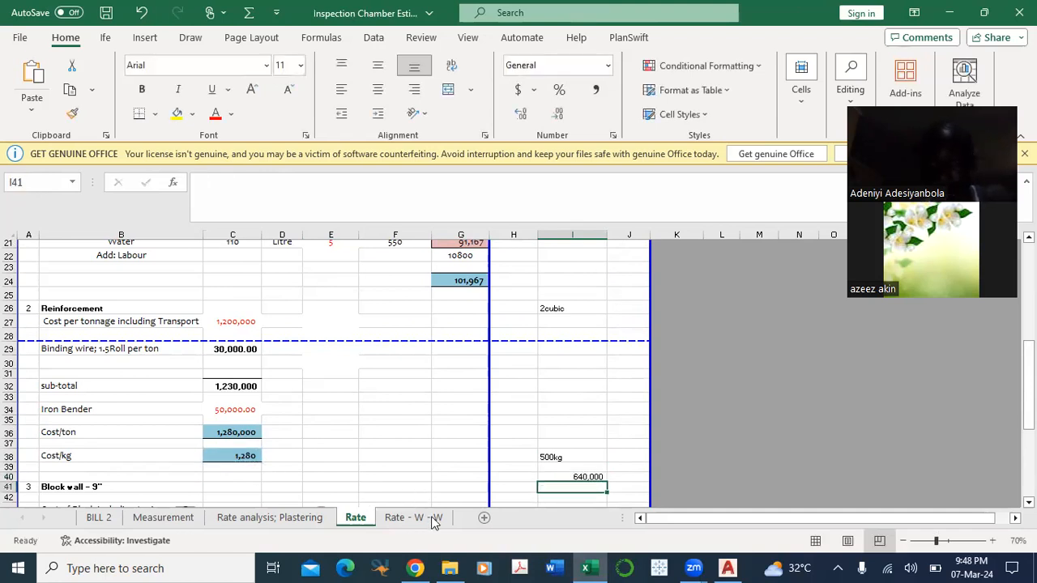
# Step: Calculate the same 500kg reinforcement cost from the Cost/ton rate in I42 with the formula =500/1000*C36
pyautogui.scroll(-1, 639, 474)
pyautogui.click(578, 468)
pyautogui.write('=')
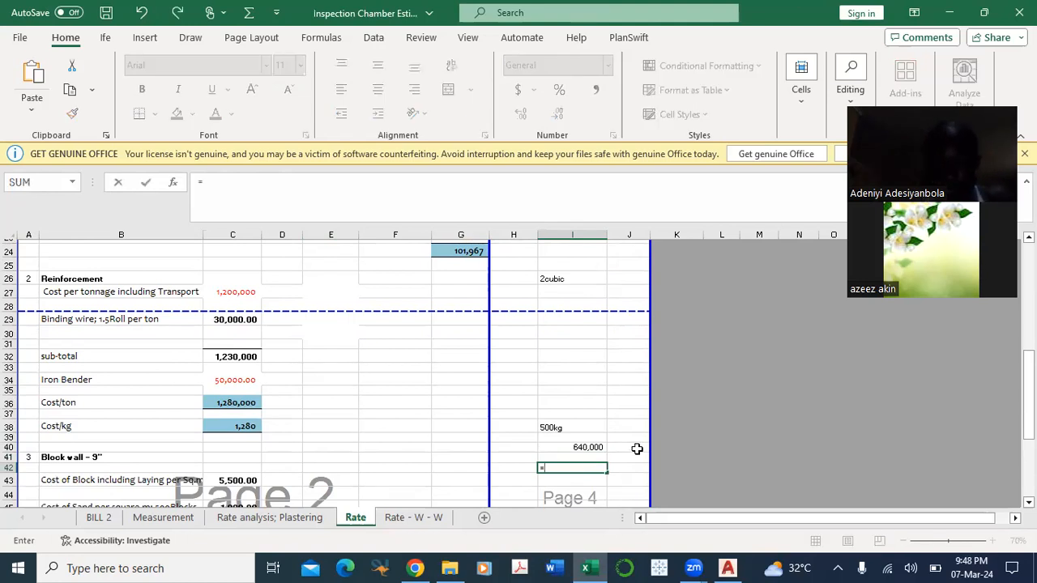
pyautogui.write('500')
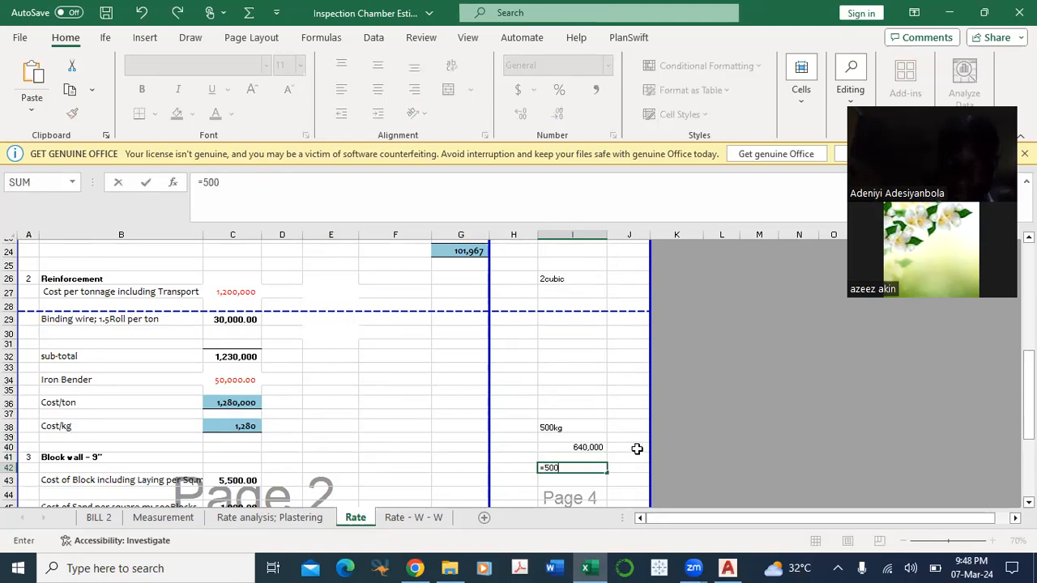
pyautogui.write('/1000*')
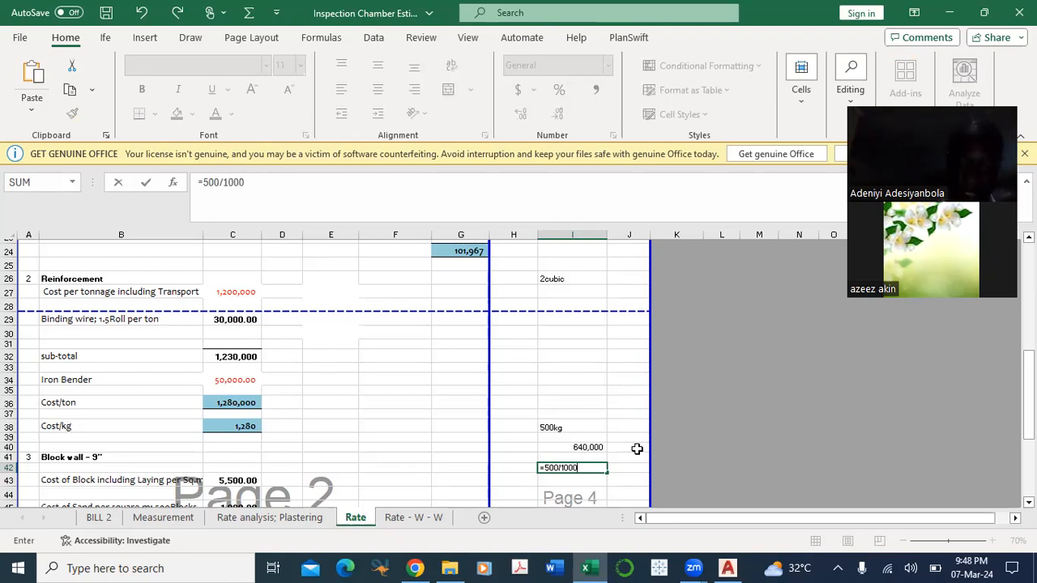
pyautogui.click(241, 402)
pyautogui.press('Return')
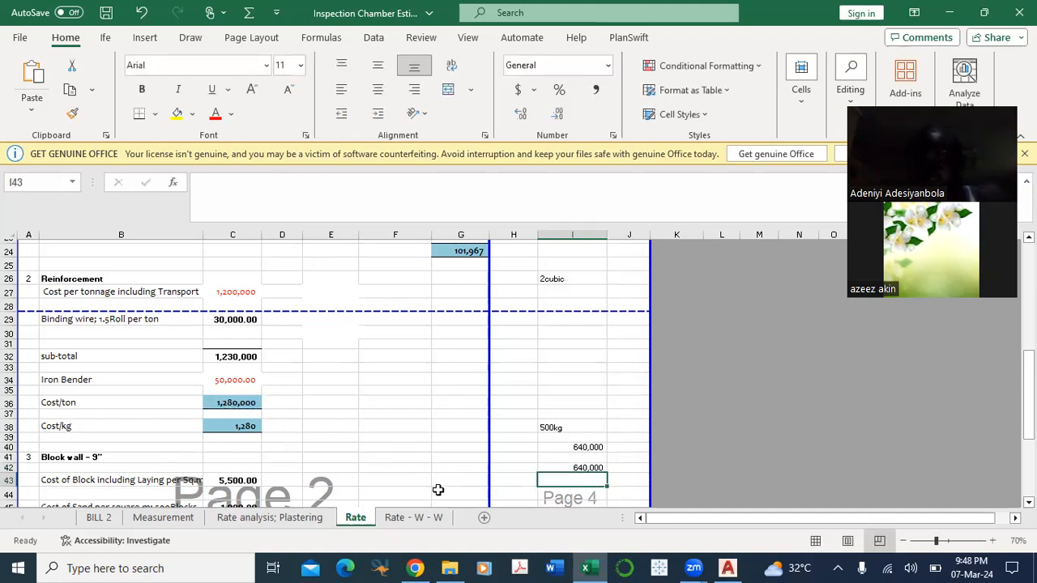
# Step: Highlight the two reinforcement cost results in I40 and I42 with a yellow fill
pyautogui.click(588, 448)
pyautogui.click(586, 468)
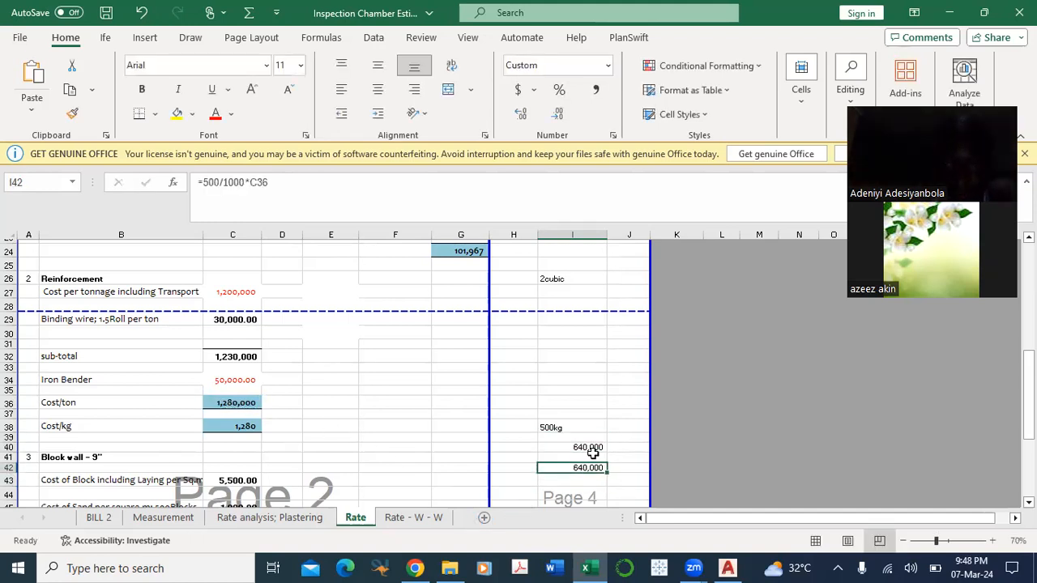
pyautogui.click(591, 448)
pyautogui.click(177, 113)
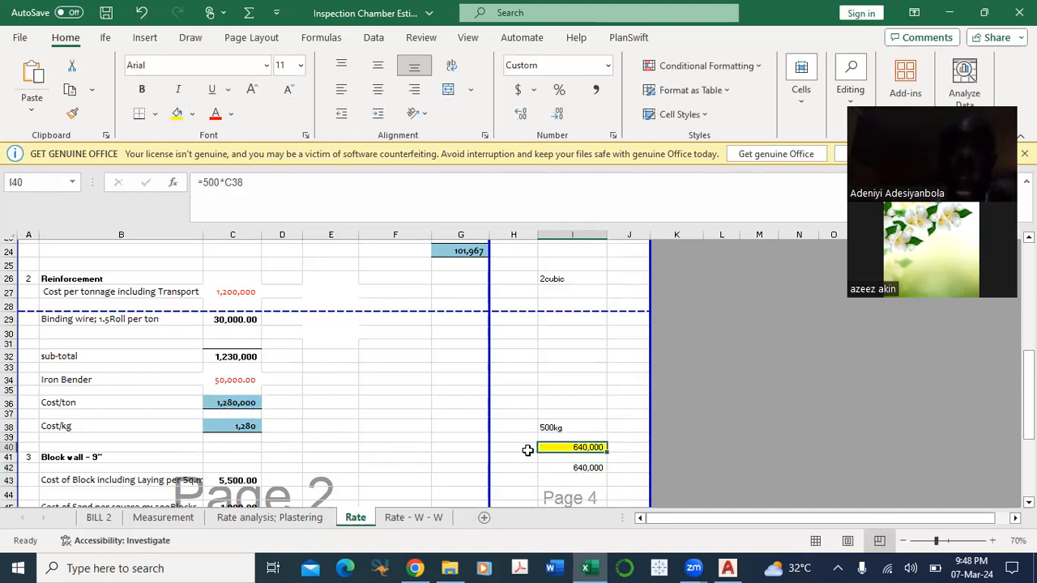
pyautogui.click(573, 467)
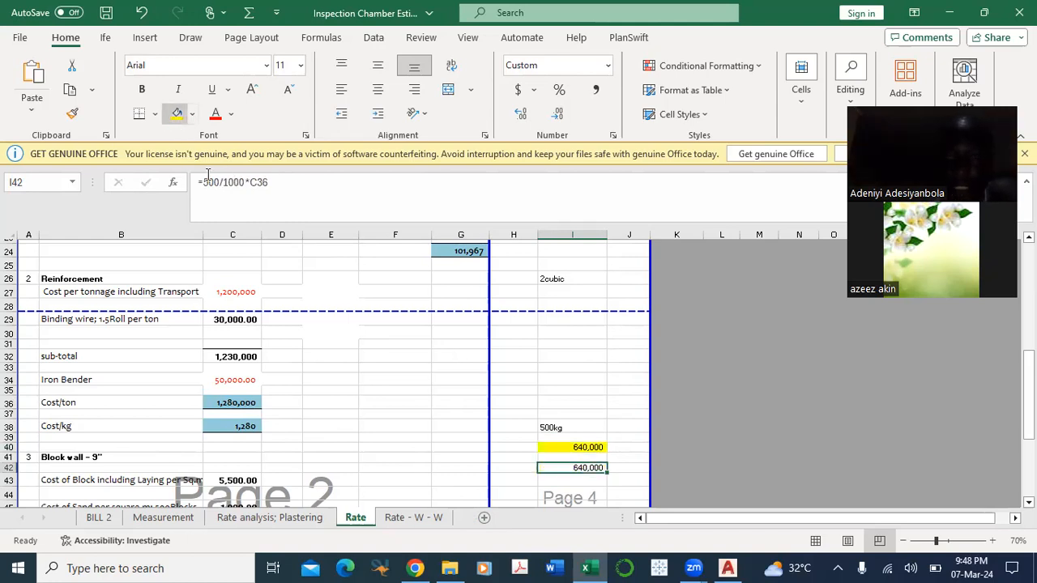
pyautogui.click(176, 113)
# Step: Calculate the cost of the 2 cubic concrete example in I24 with the formula =G24*2
pyautogui.scroll(2, 466, 423)
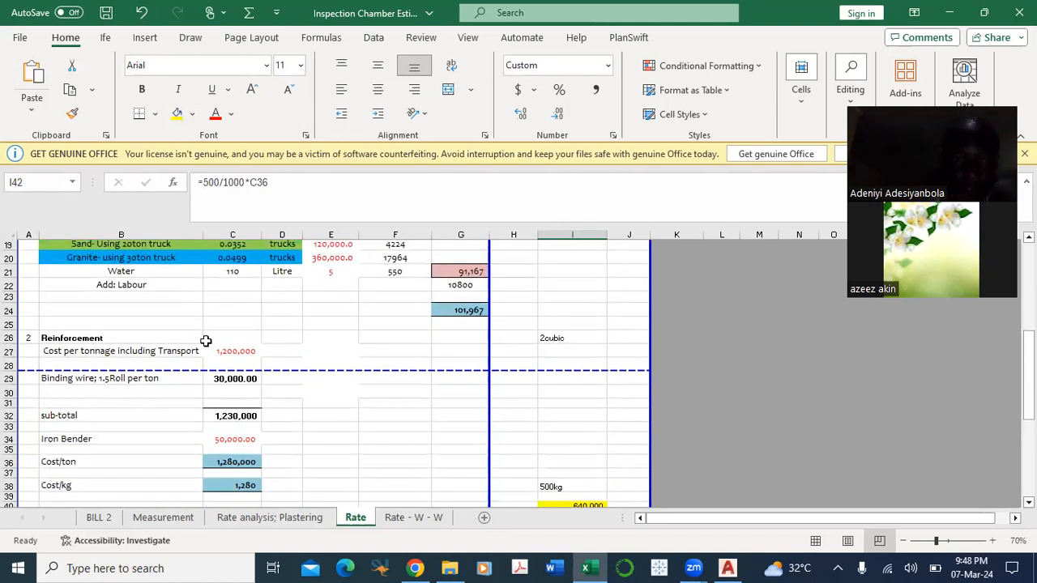
pyautogui.scroll(2, 454, 426)
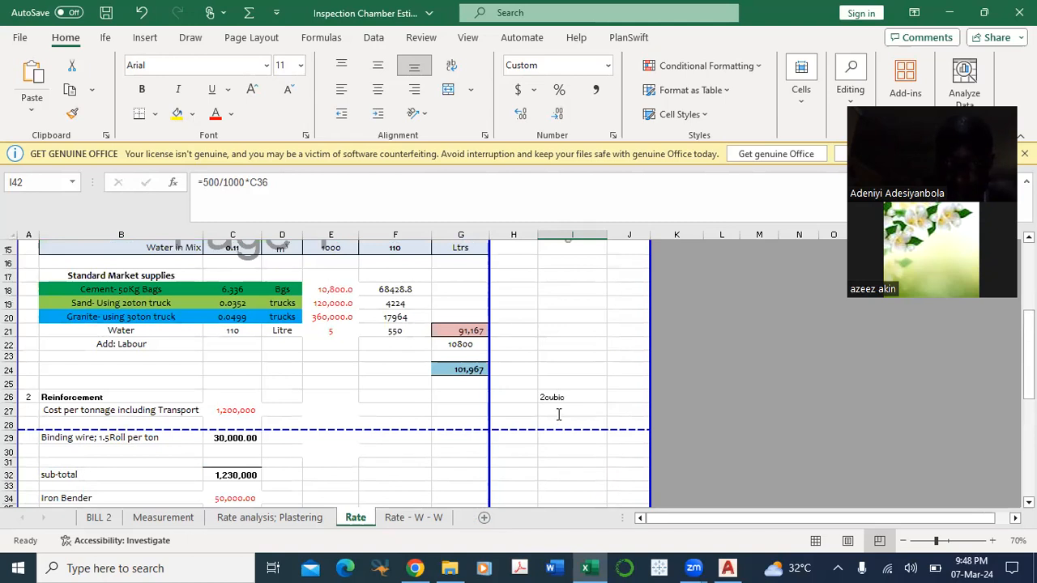
pyautogui.click(554, 417)
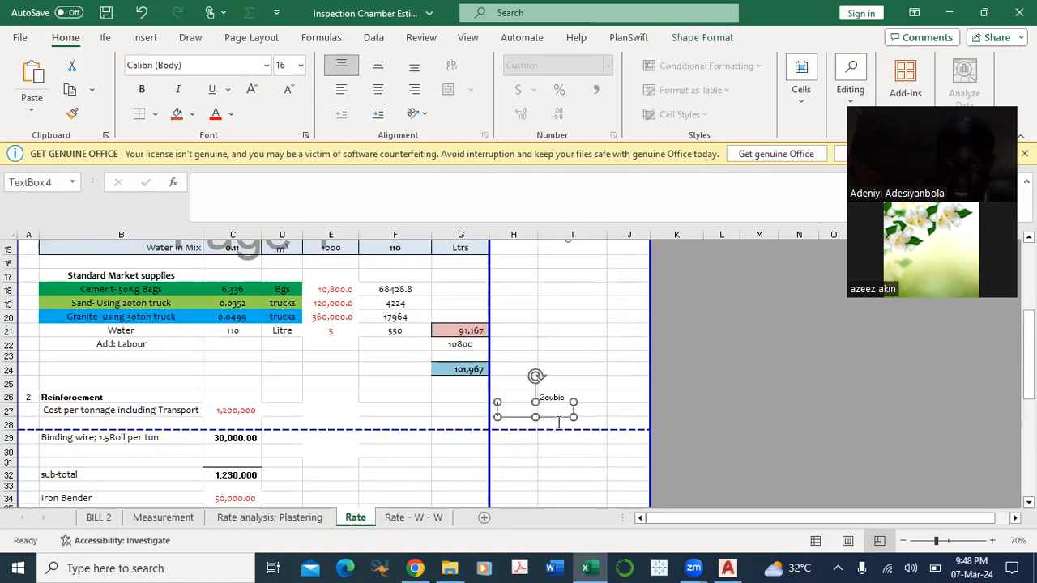
pyautogui.press('Delete')
pyautogui.click(557, 450)
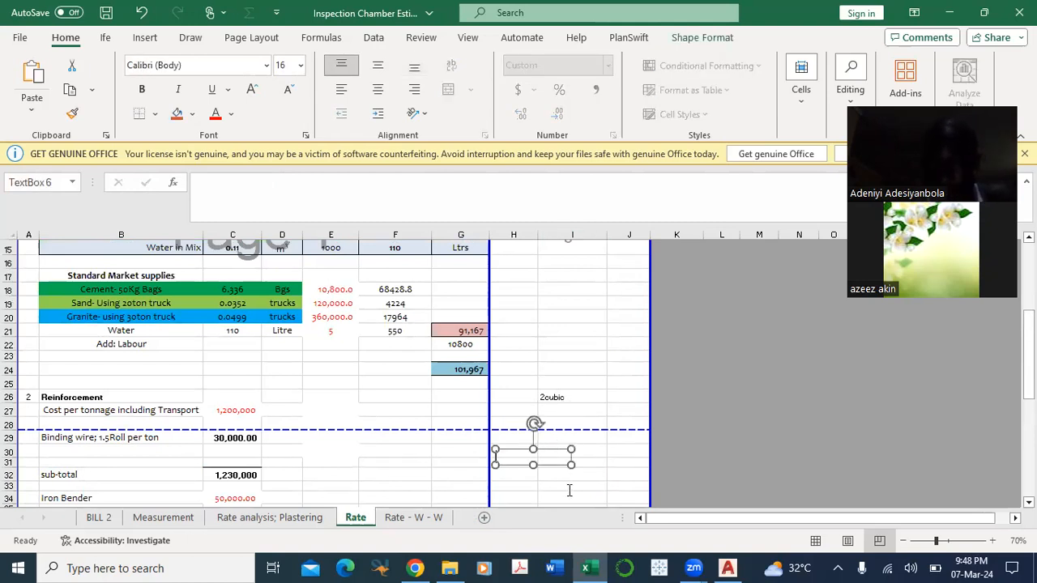
pyautogui.click(569, 487)
pyautogui.click(546, 369)
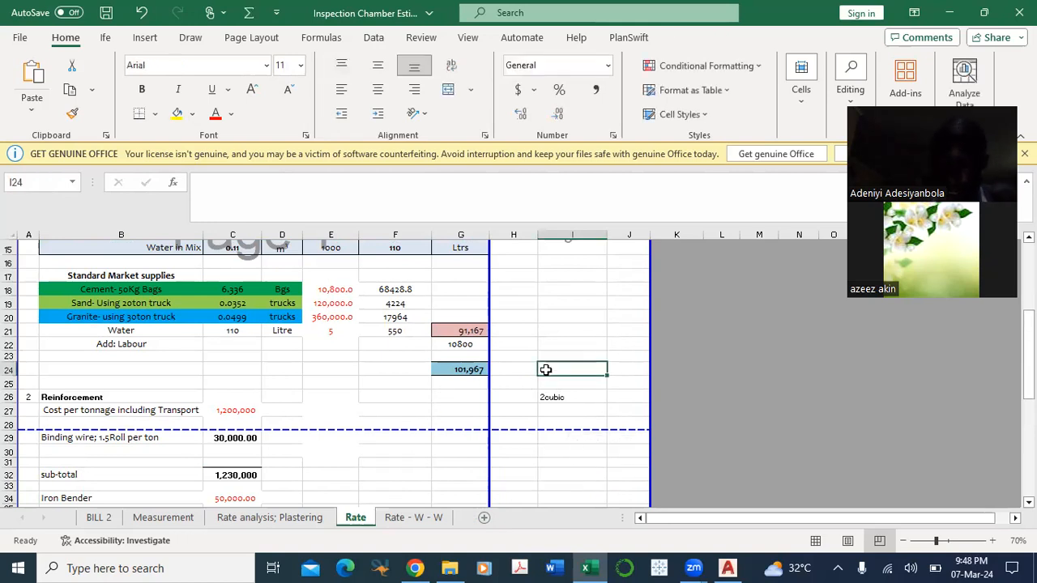
pyautogui.write('=')
pyautogui.click(462, 370)
pyautogui.write('*2')
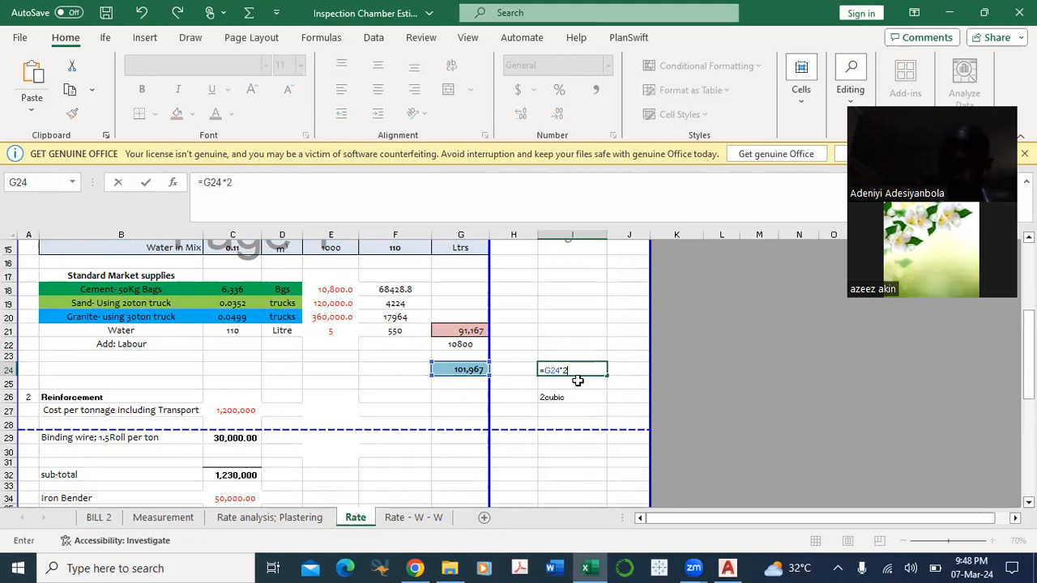
pyautogui.press('Return')
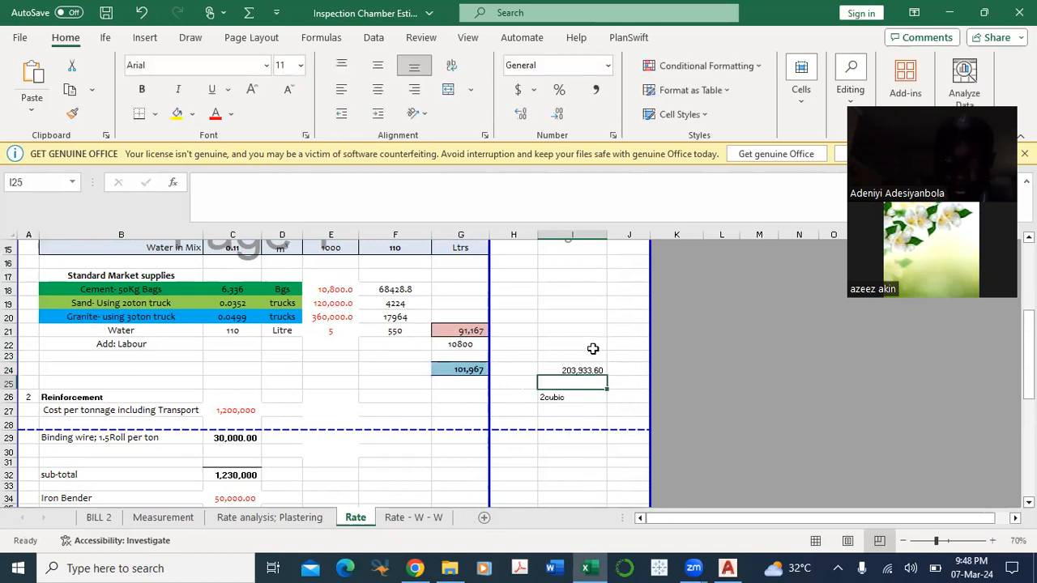
# Step: Check the concrete example's formula in I24 and the 500kg reinforcement formula in I40
pyautogui.click(583, 369)
pyautogui.scroll(-1, 584, 368)
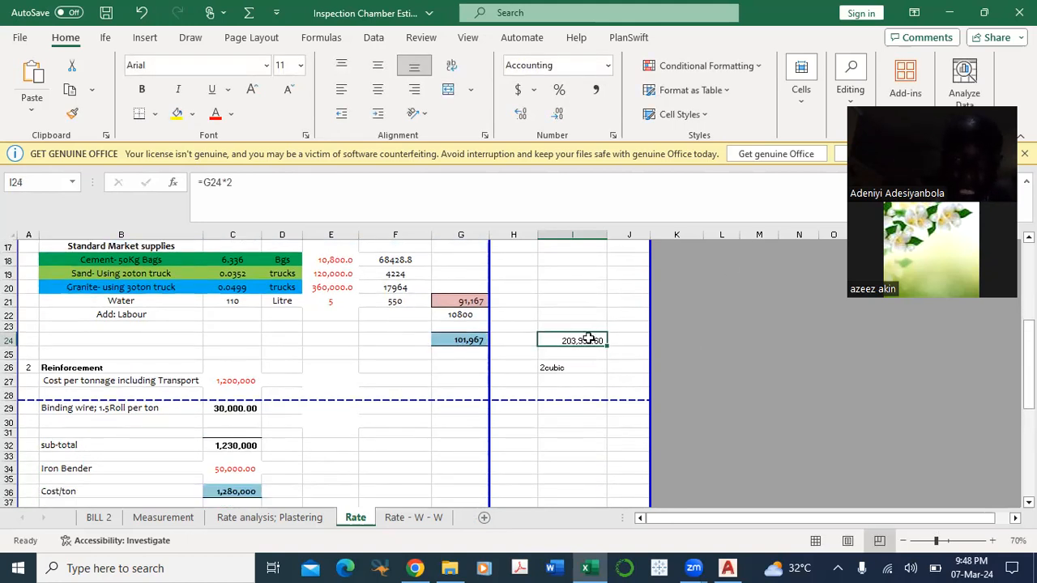
pyautogui.scroll(-1, 583, 454)
pyautogui.scroll(-1, 592, 463)
pyautogui.click(592, 447)
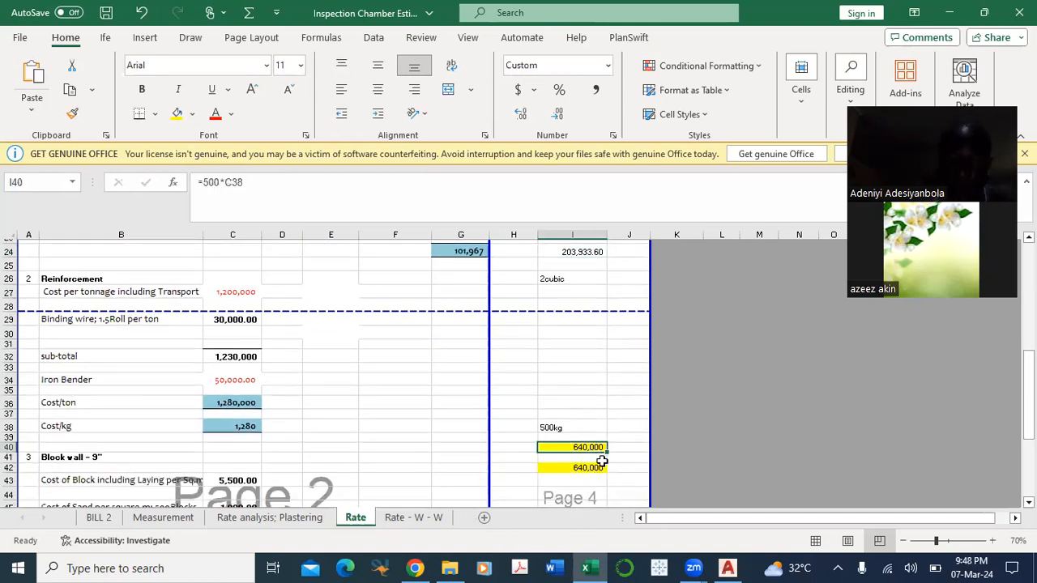
# Step: Extend the Rate sheet's print area below the Block wall section down to row 70 and select cell B62
pyautogui.scroll(-1, 280, 425)
pyautogui.scroll(-6, 283, 424)
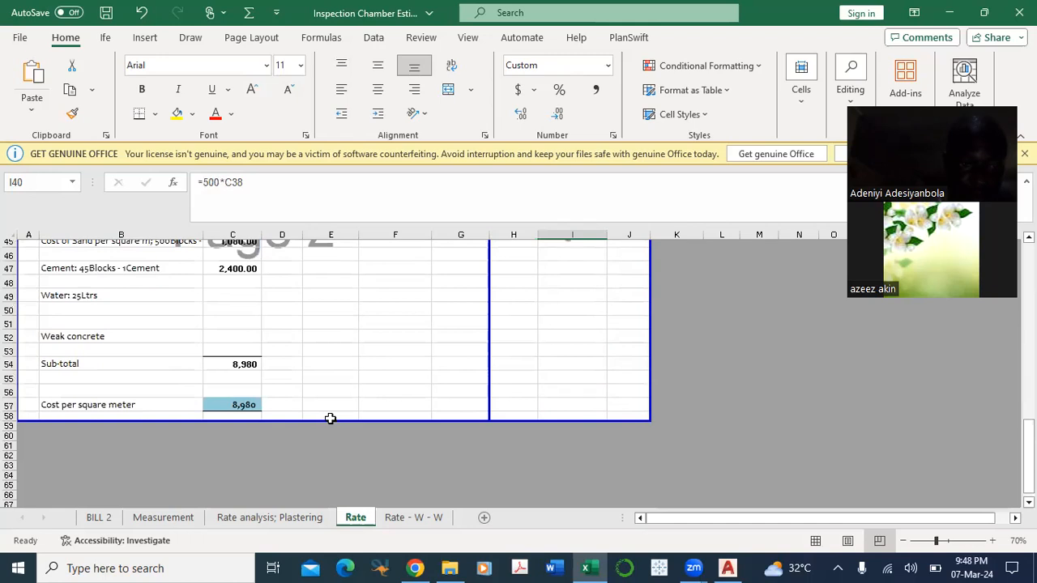
pyautogui.scroll(5, 337, 421)
pyautogui.scroll(2, 343, 424)
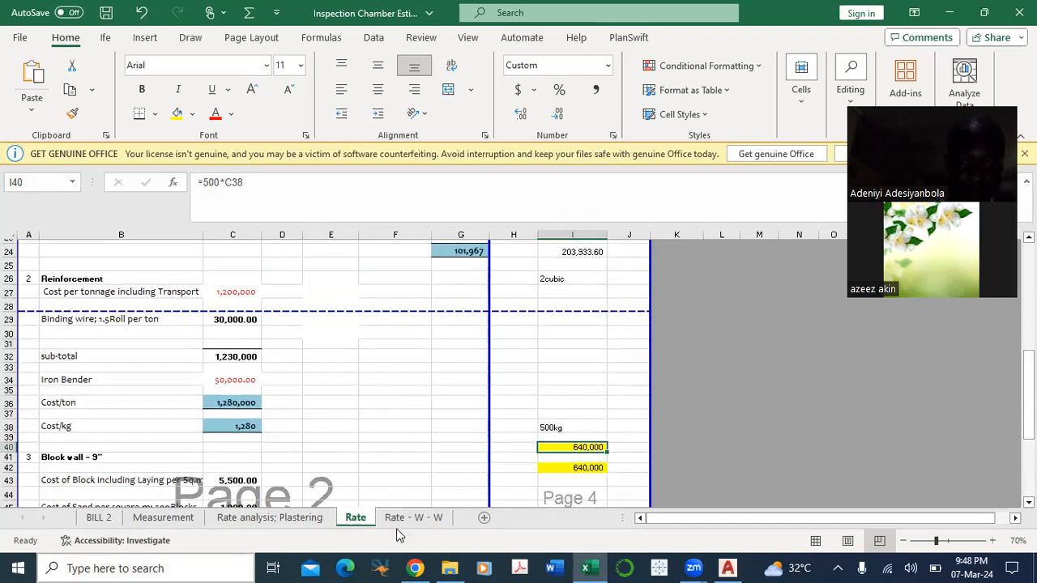
pyautogui.scroll(-2, 312, 454)
pyautogui.scroll(3, 316, 410)
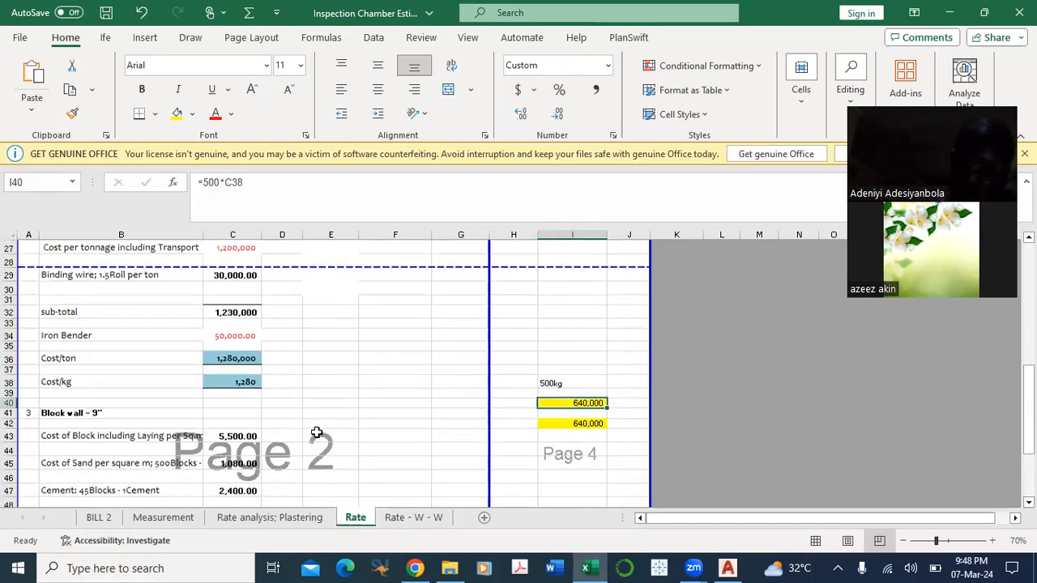
pyautogui.scroll(-8, 365, 389)
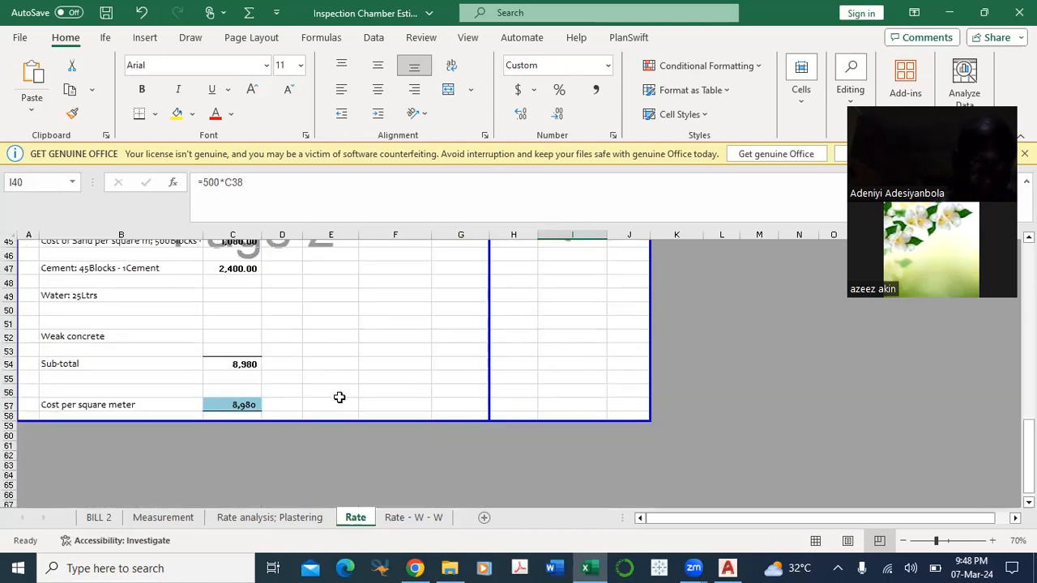
pyautogui.moveTo(402, 420); pyautogui.dragTo(432, 559)
pyautogui.scroll(4, 424, 412)
pyautogui.scroll(-6, 321, 376)
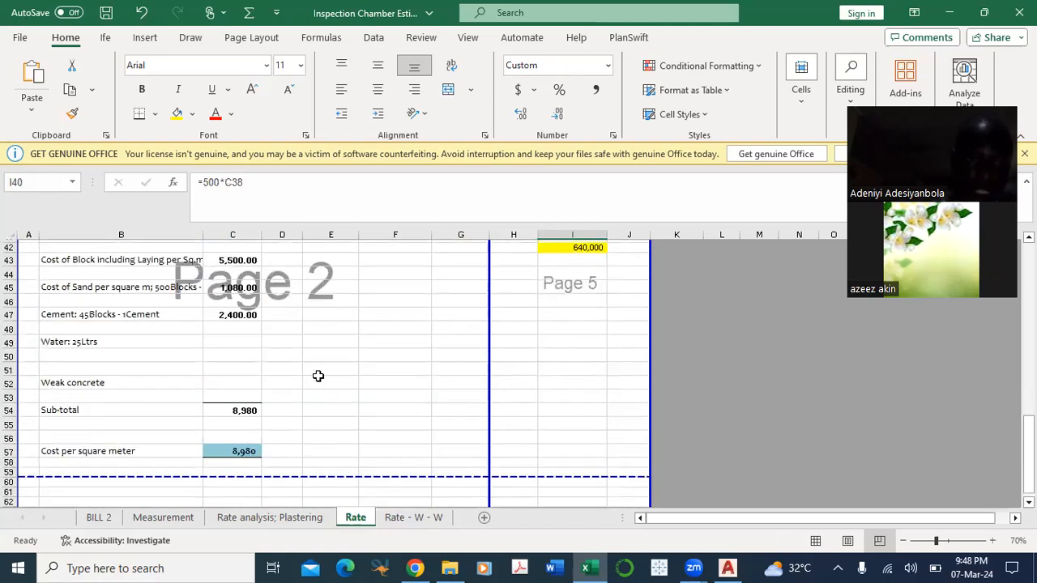
pyautogui.click(83, 324)
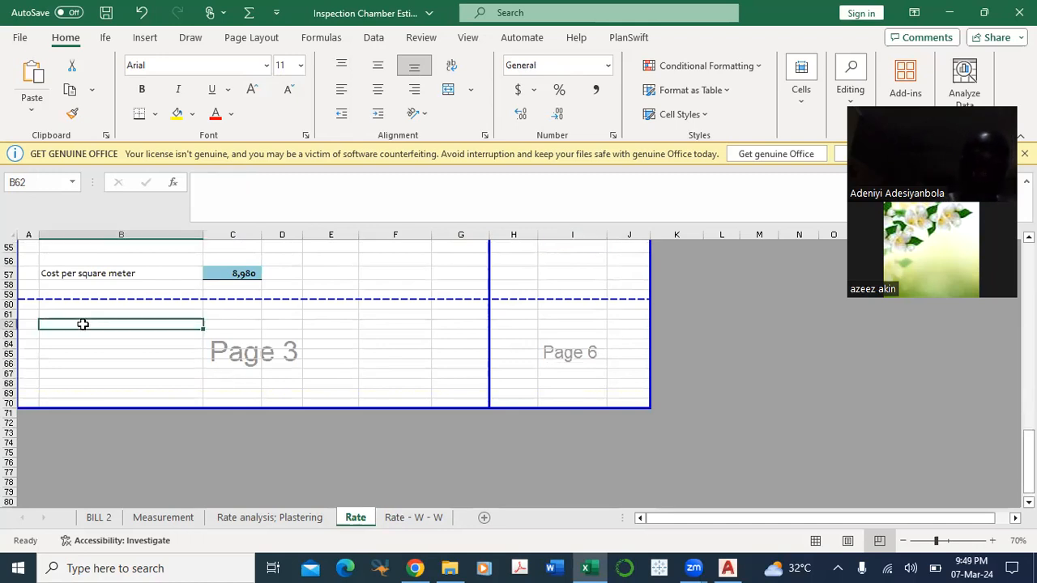
# Step: Enter the heading Formwork in B62 and the material label "Marineb oard" in B64
pyautogui.write('Form')
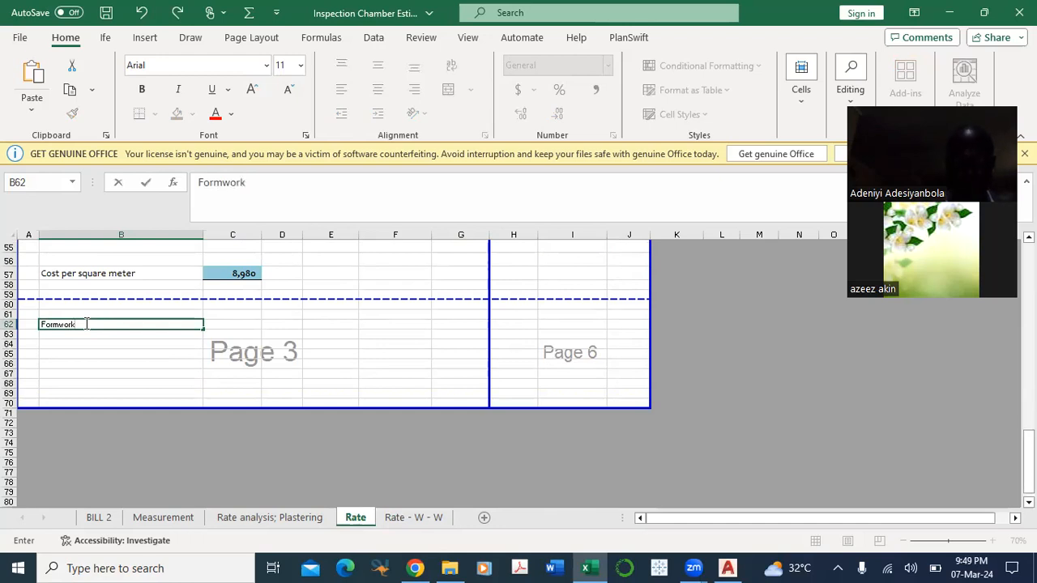
pyautogui.write('work')
pyautogui.click(86, 343)
pyautogui.write('Mar')
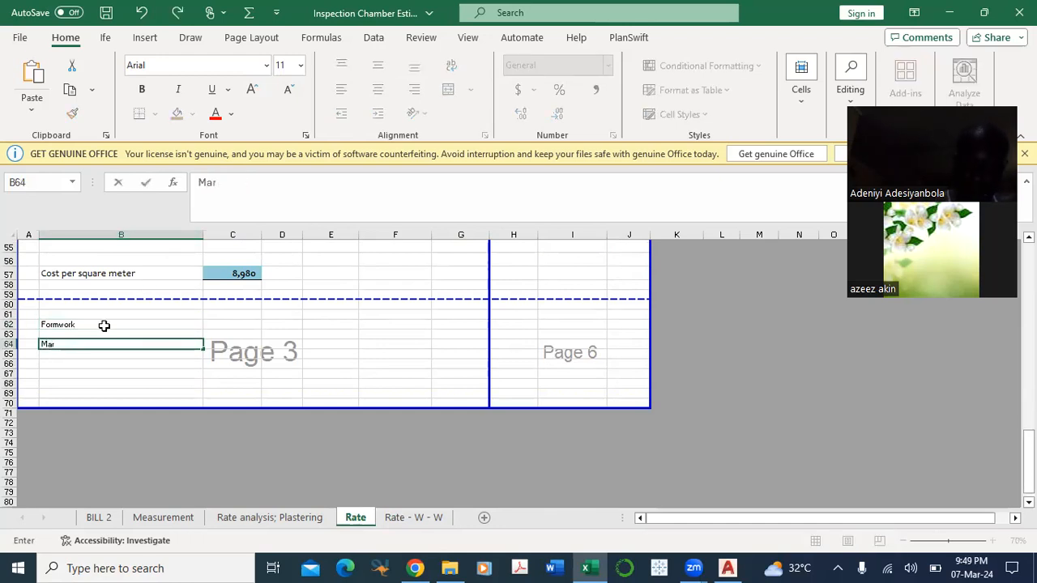
pyautogui.write('ine ba')
pyautogui.press('BackSpace')
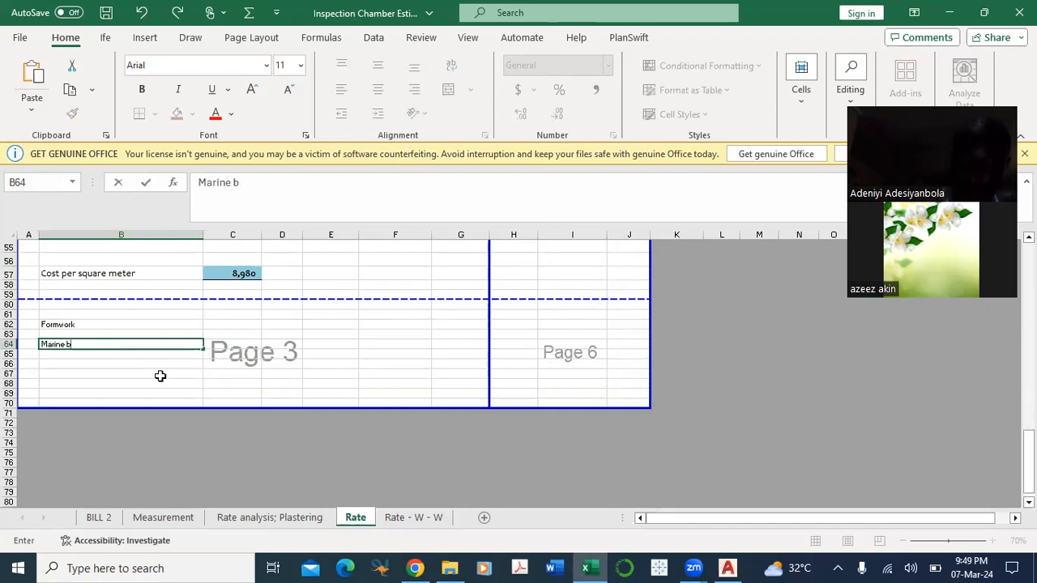
pyautogui.write('oard')
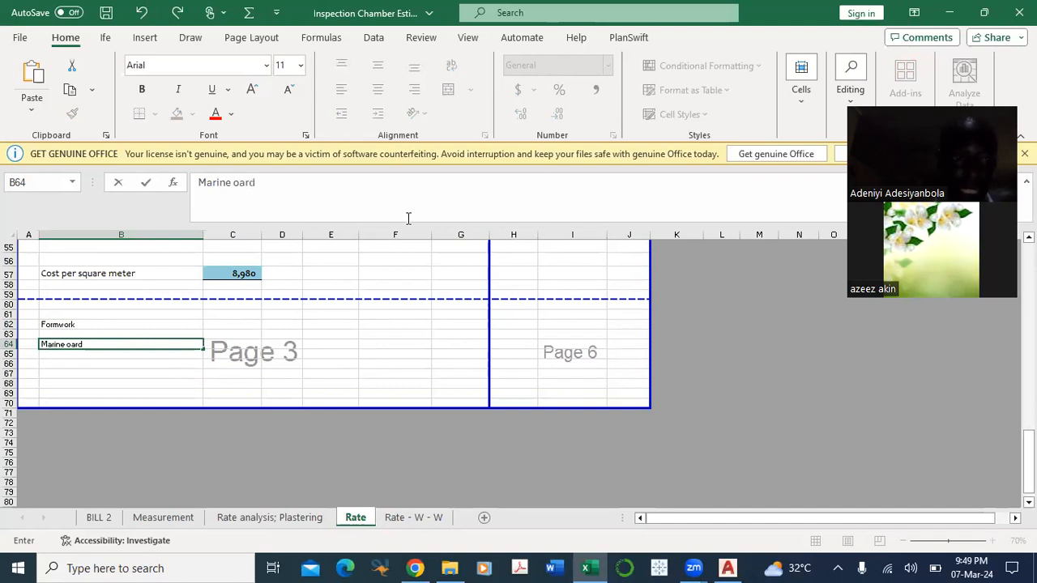
pyautogui.click(63, 344)
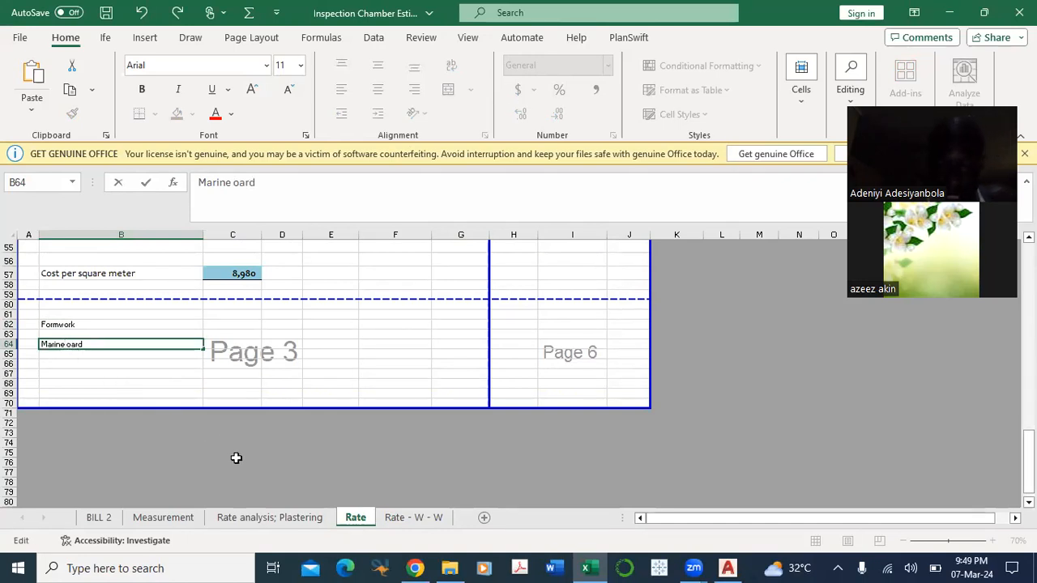
pyautogui.write('b')
pyautogui.moveTo(308, 377); pyautogui.dragTo(324, 364)
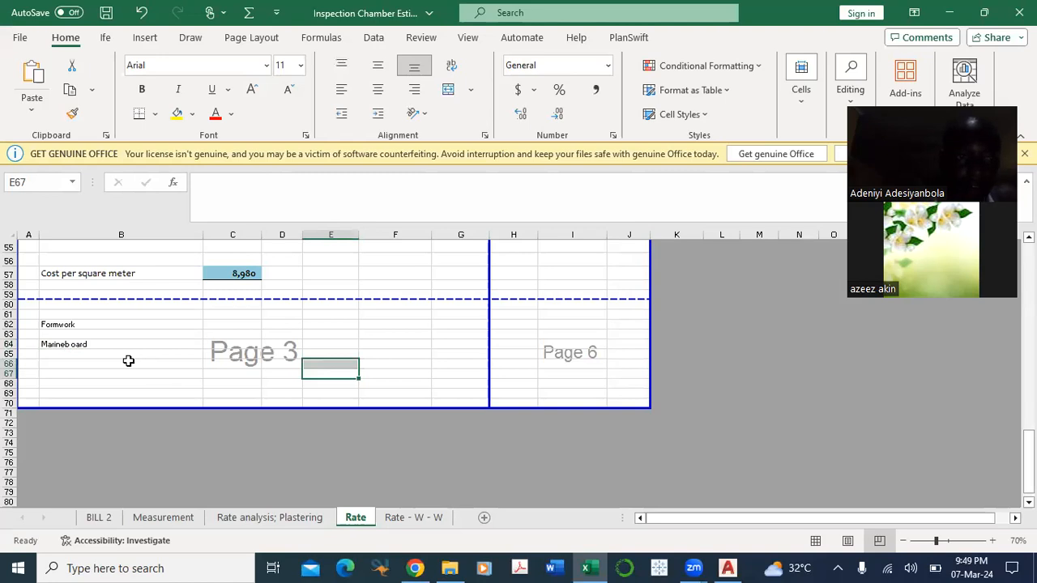
# Step: Calculate the marine board cost per square metre in C63 with the formula =16000/(2.4*1.2)
pyautogui.click(238, 334)
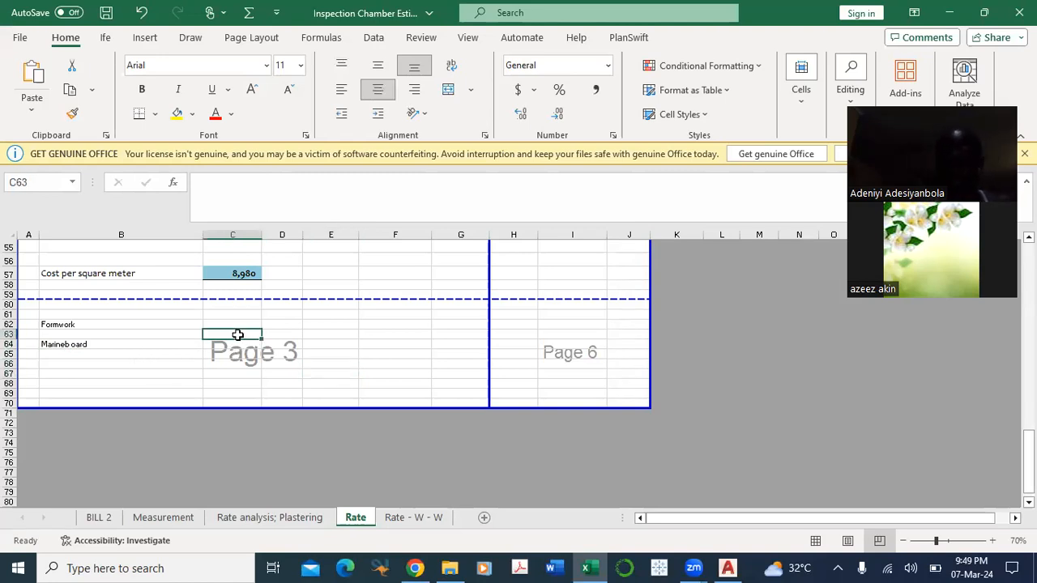
pyautogui.write('=')
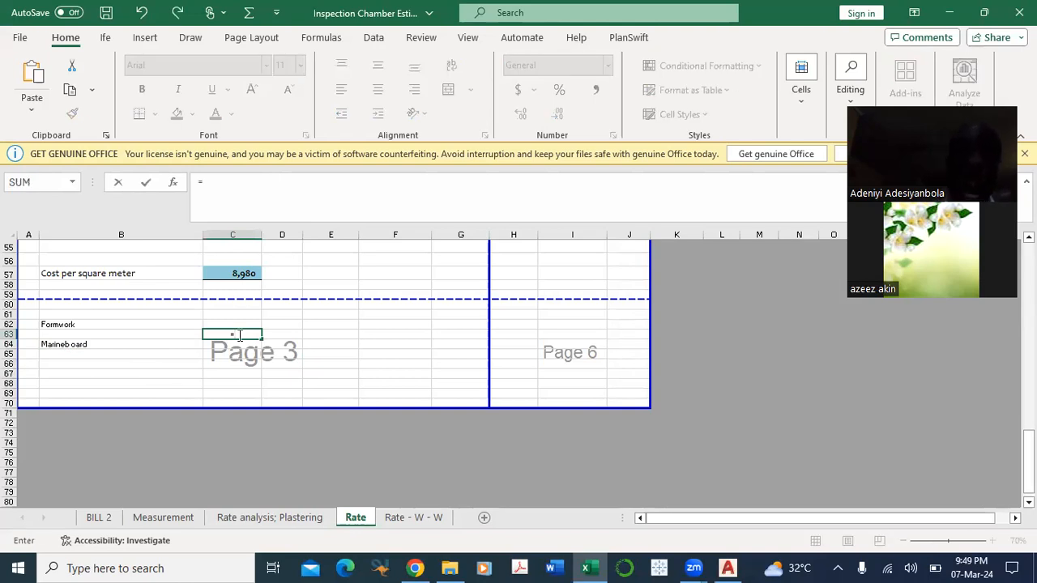
pyautogui.write('160')
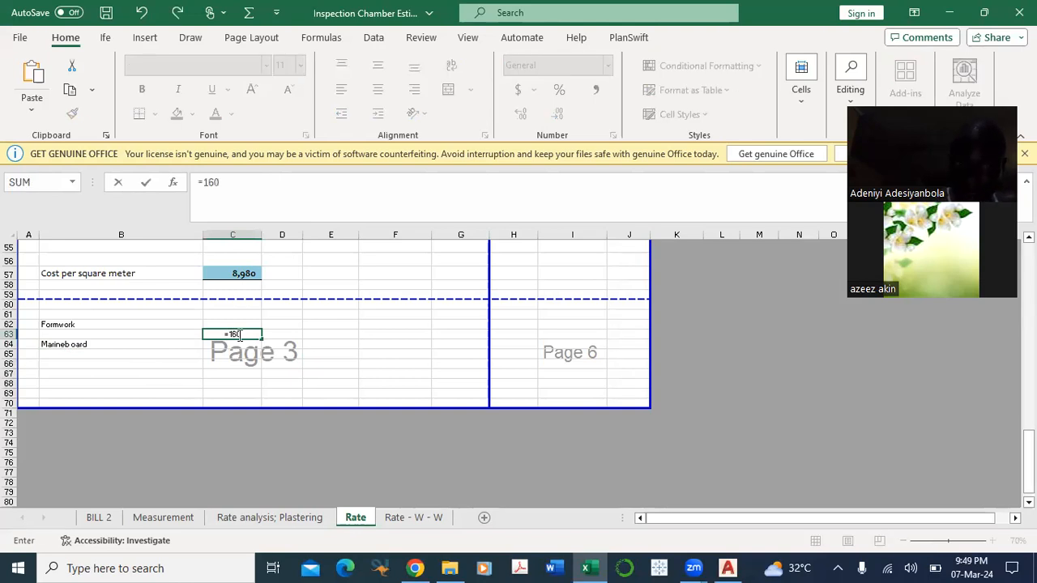
pyautogui.write('00/(2.4*1.2')
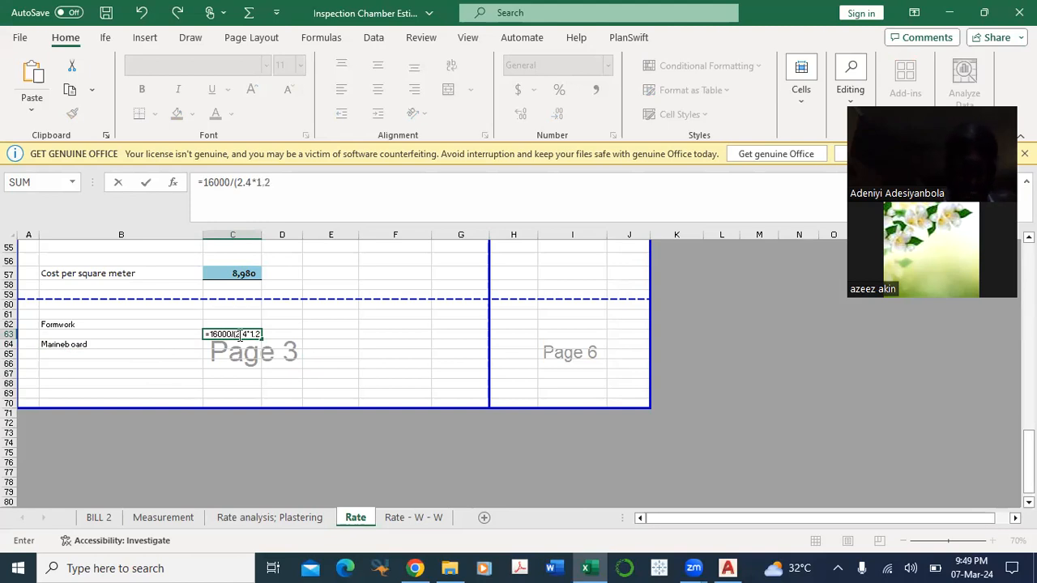
pyautogui.write(')')
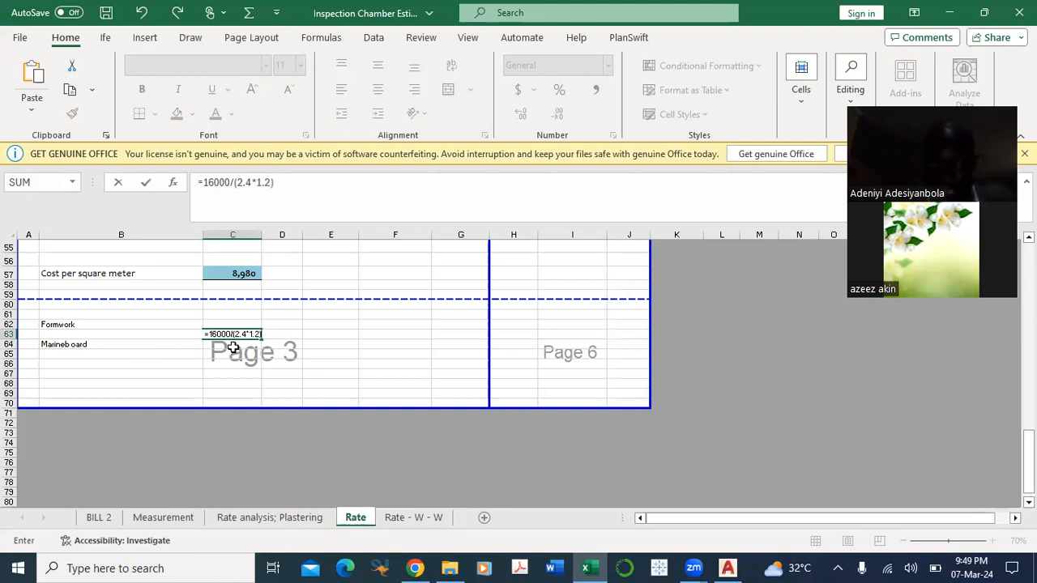
pyautogui.press('Return')
# Step: Label B66 as Frame and start its quantity in C66 with the formula =1*4
pyautogui.scroll(-2, 209, 331)
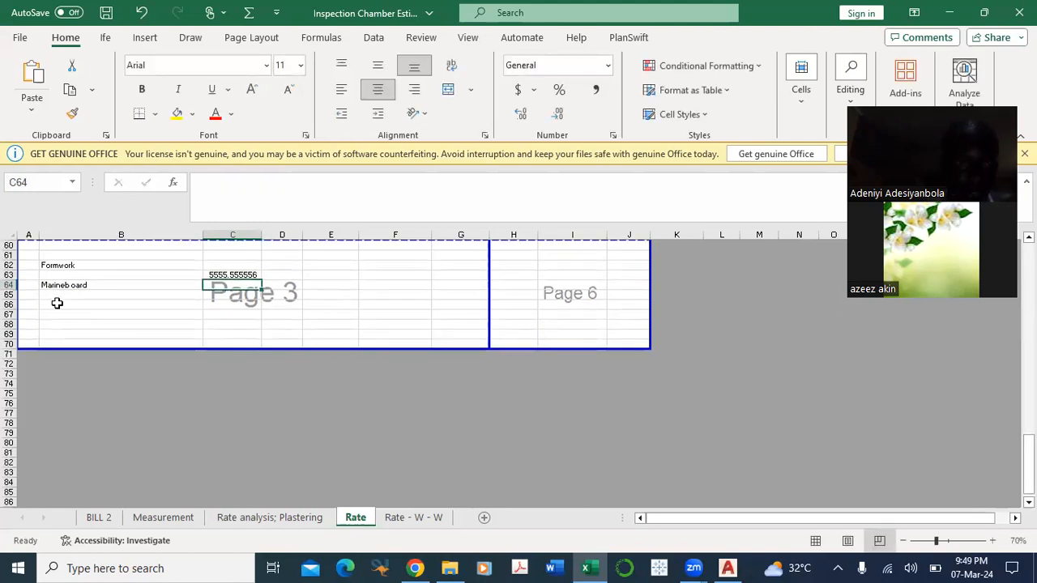
pyautogui.click(58, 306)
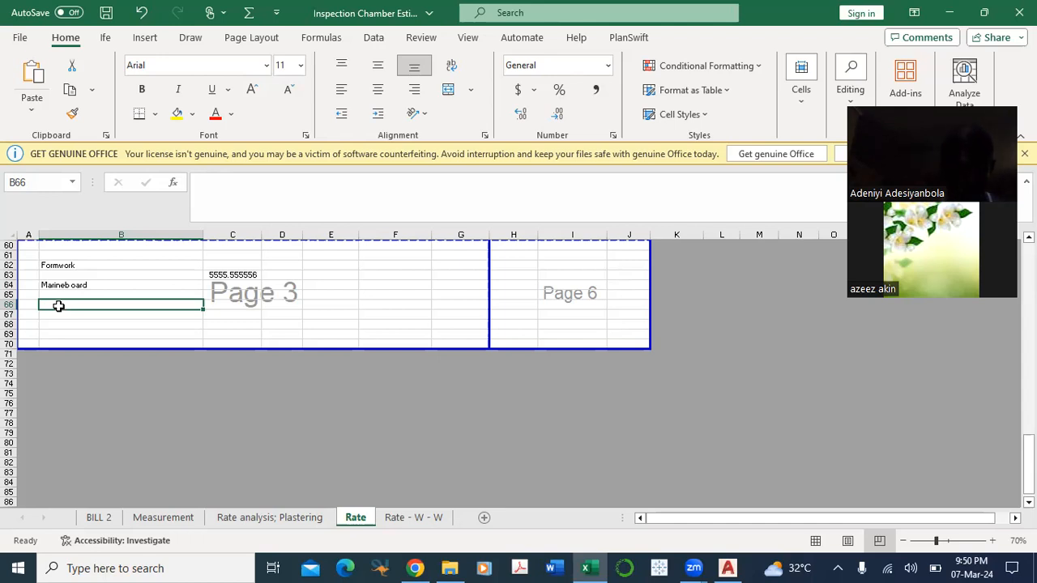
pyautogui.write('Frame')
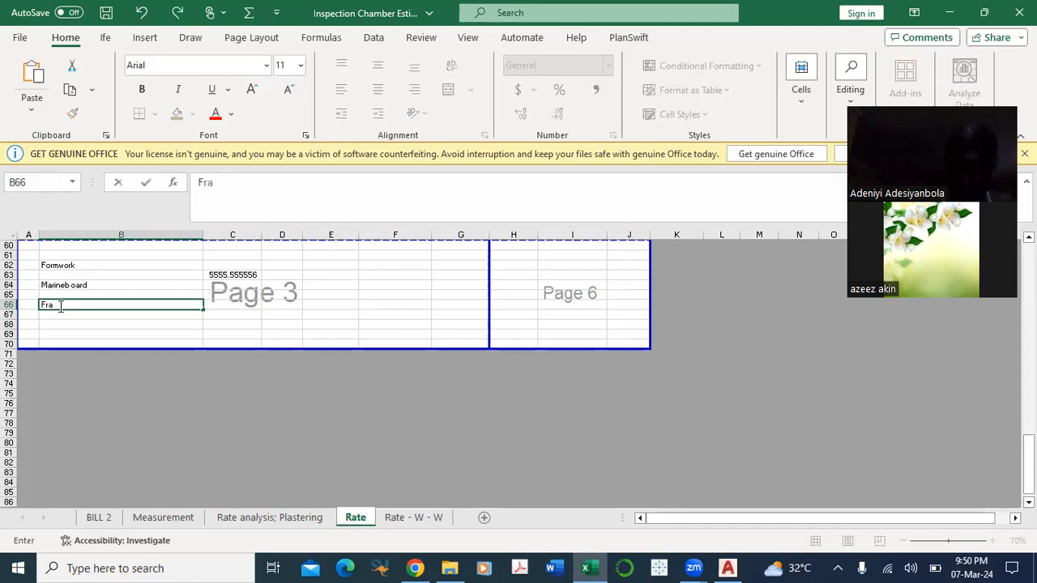
pyautogui.click(230, 304)
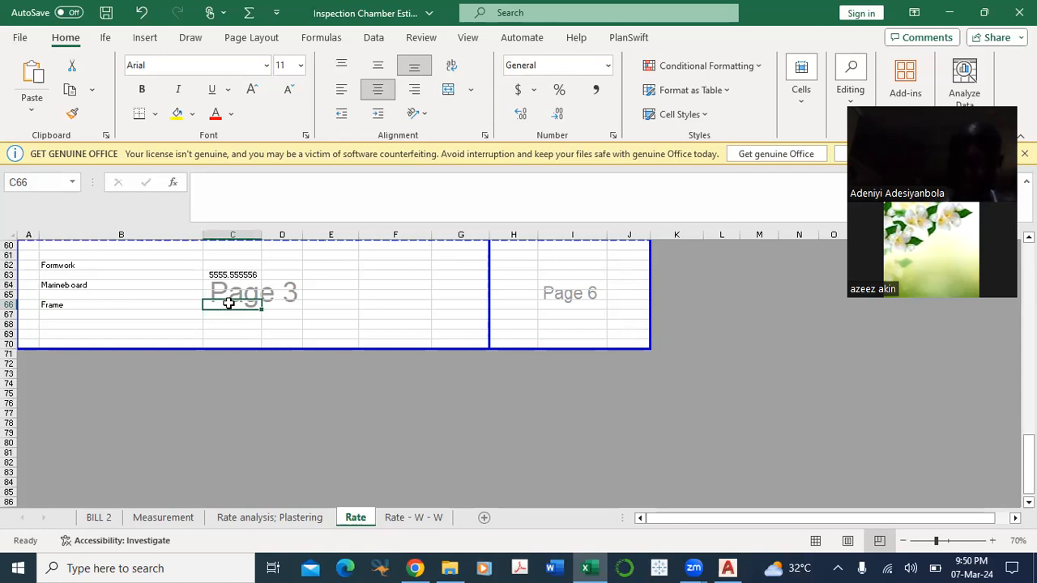
pyautogui.write('=')
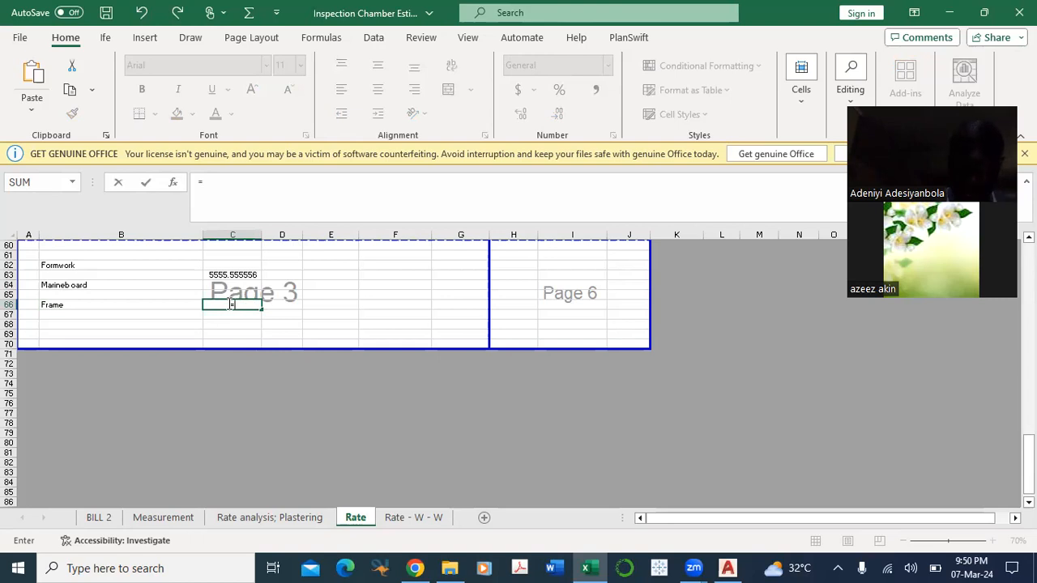
pyautogui.write('4')
pyautogui.hotkey('ctrl', 'Return')
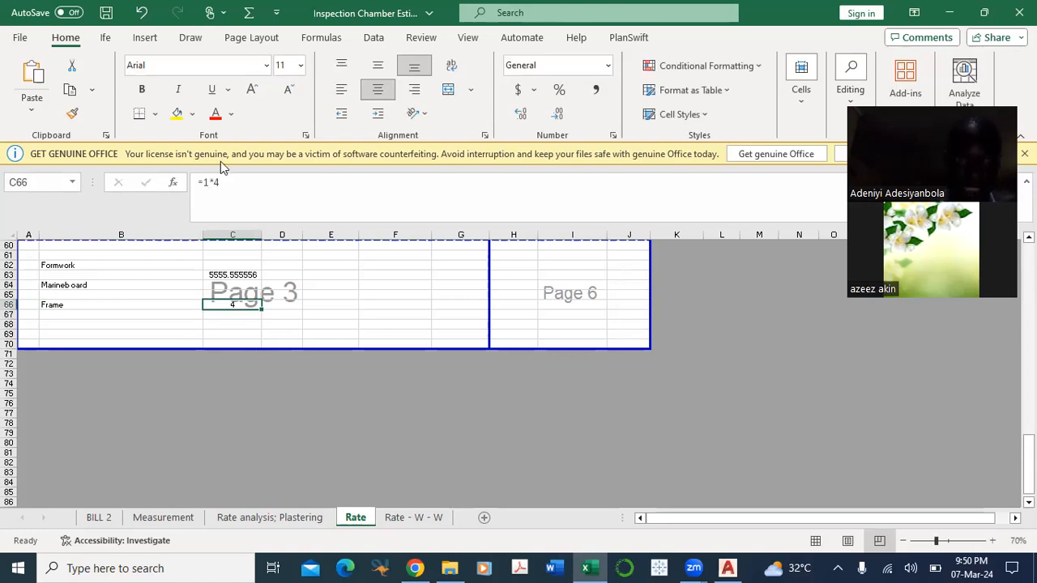
# Step: Extend the frame quantity formula in C66 to =(1*4)+(0.95)
pyautogui.click(230, 184)
pyautogui.write(')')
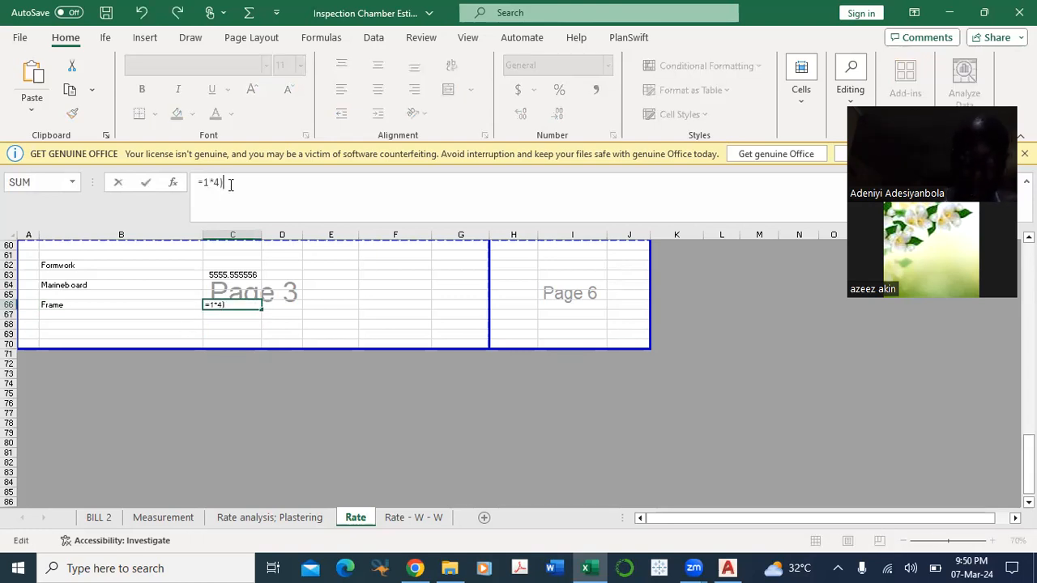
pyautogui.click(204, 182)
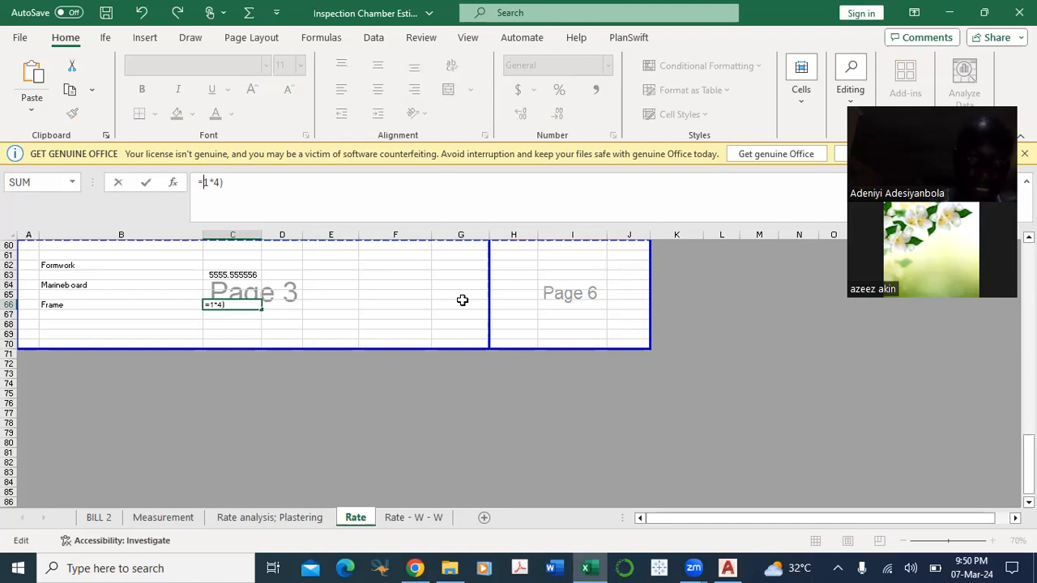
pyautogui.write('(1*4)')
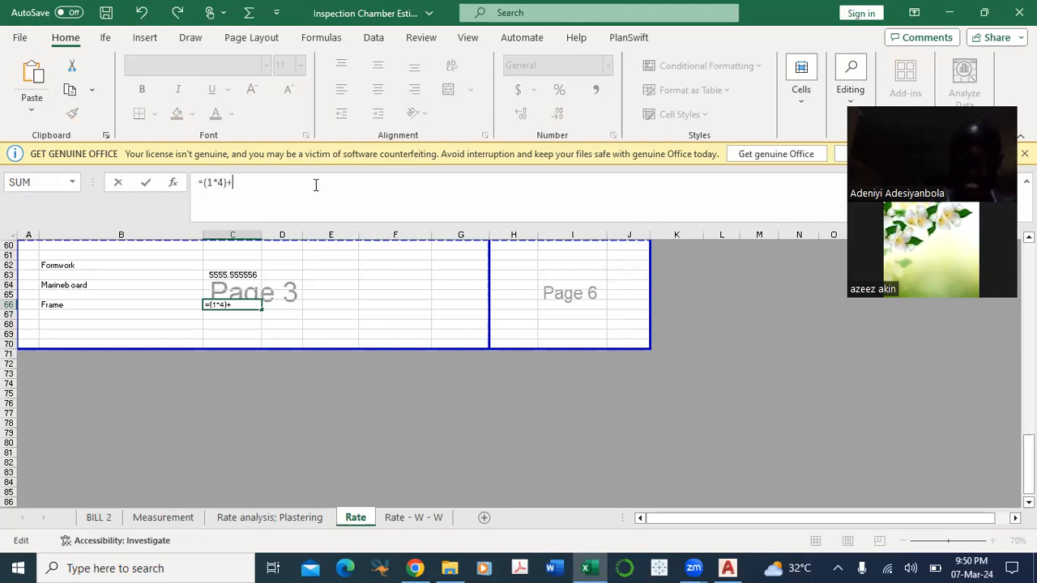
pyautogui.write('+(.95')
pyautogui.press('Return')
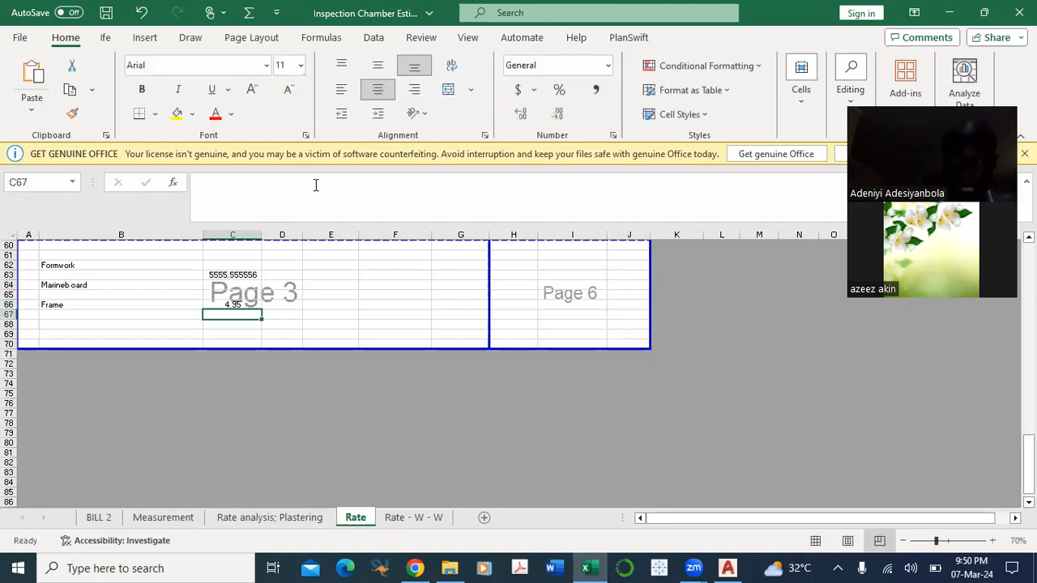
# Step: Divide the whole frame quantity in C66 by 3.3, making the formula =((1*4)+(0.95))/3.3
pyautogui.click(240, 302)
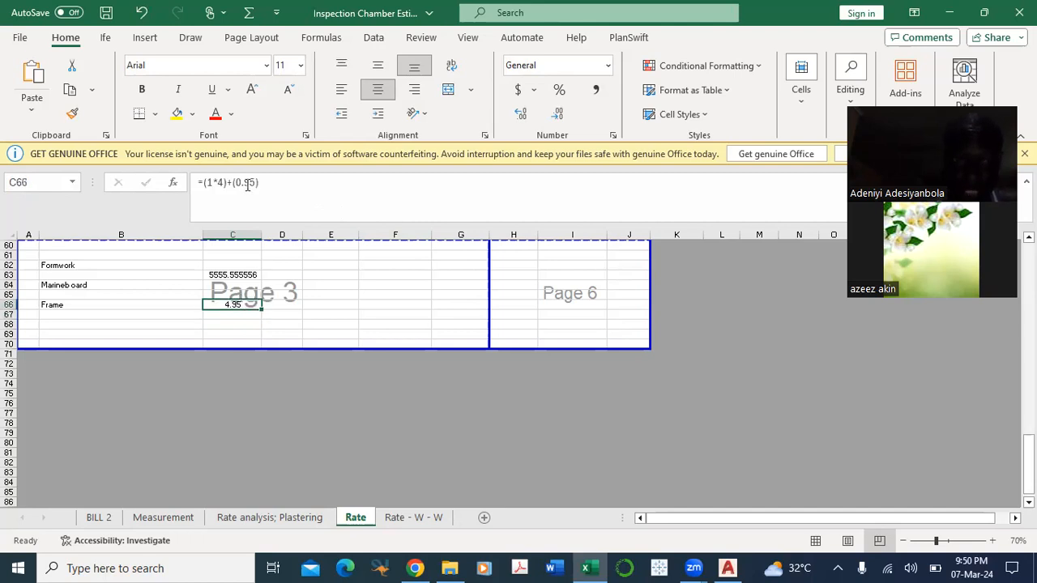
pyautogui.click(207, 182)
pyautogui.write('*')
pyautogui.press('BackSpace')
pyautogui.write('(')
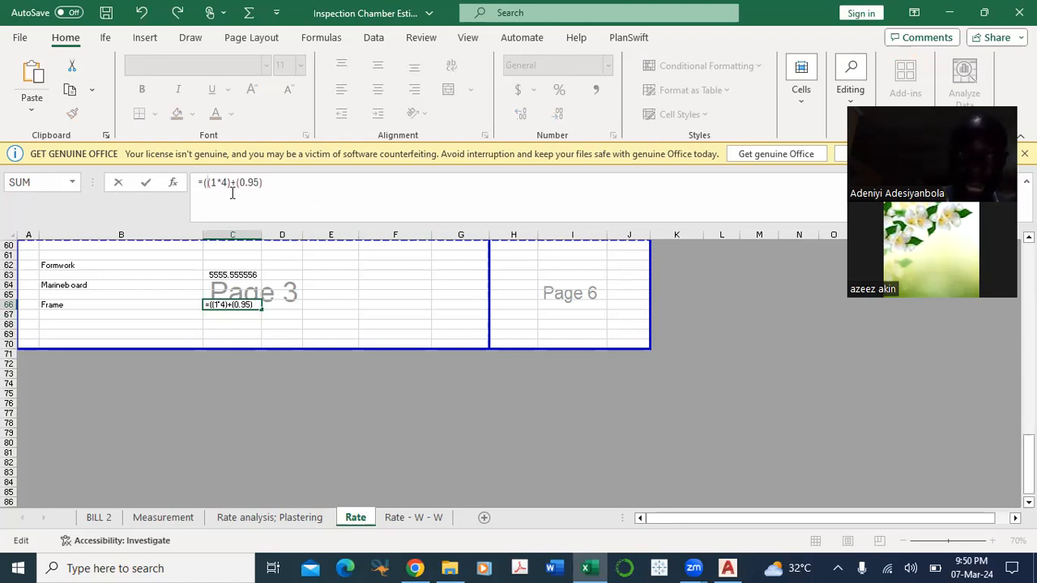
pyautogui.write(')/')
pyautogui.write('3.3')
pyautogui.press('Return')
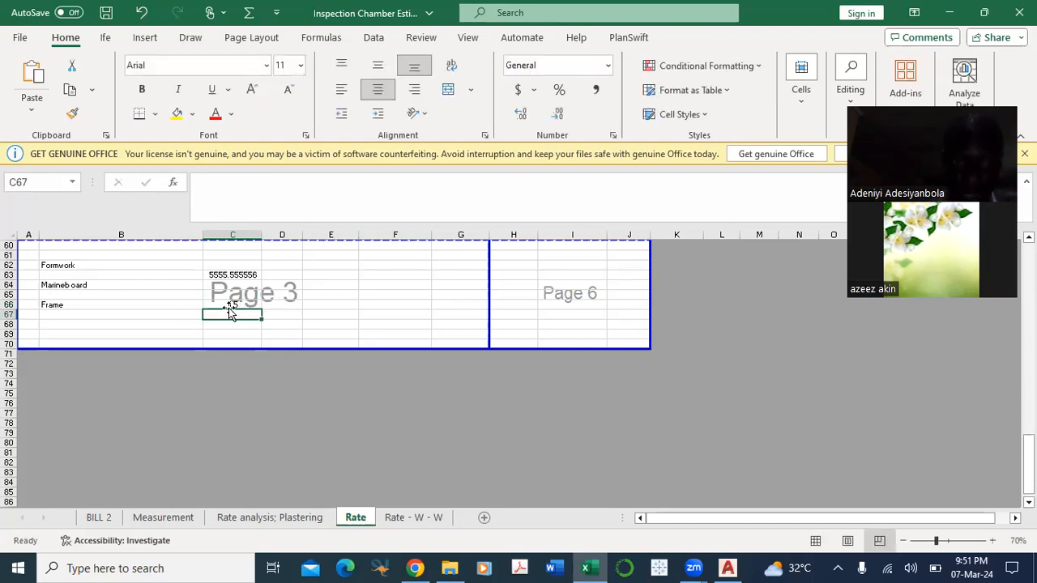
# Step: Check the frame quantity formula in C66 and calculate the frame cost in D66 with =2*4000
pyautogui.click(240, 303)
pyautogui.scroll(-1, 243, 324)
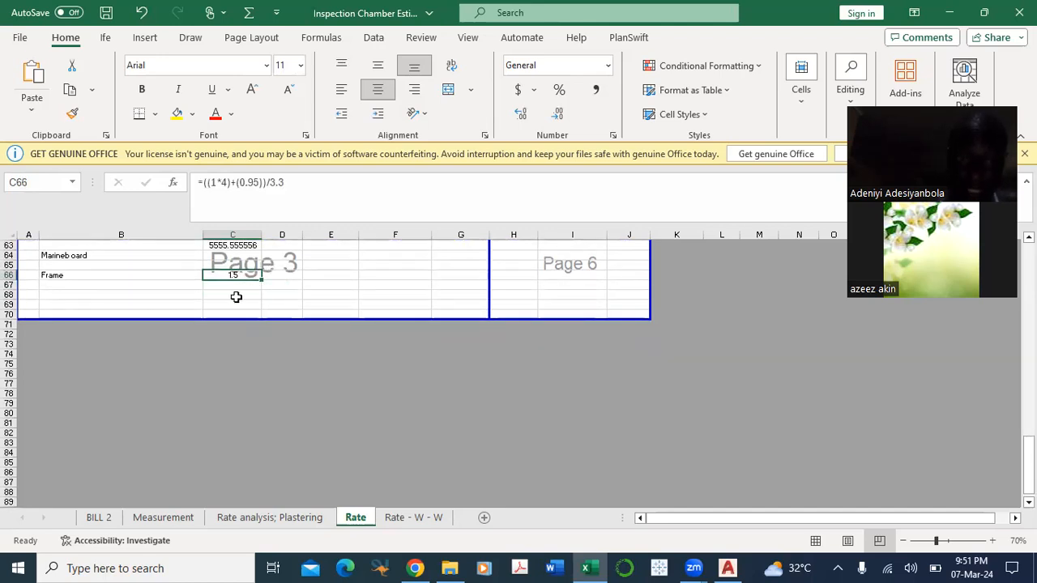
pyautogui.click(282, 274)
pyautogui.write('=')
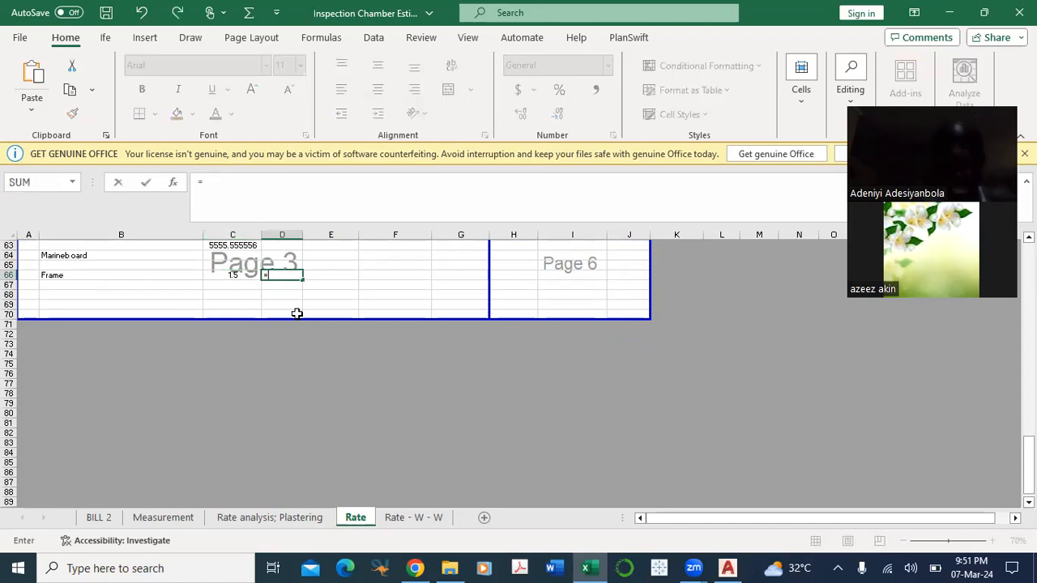
pyautogui.write('2*')
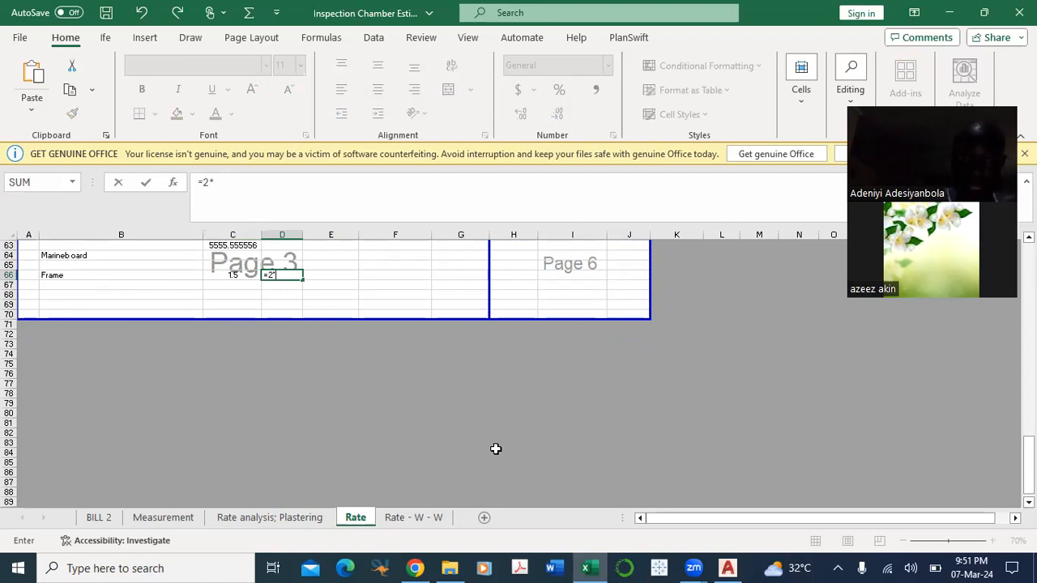
pyautogui.write('4000')
pyautogui.press('Return')
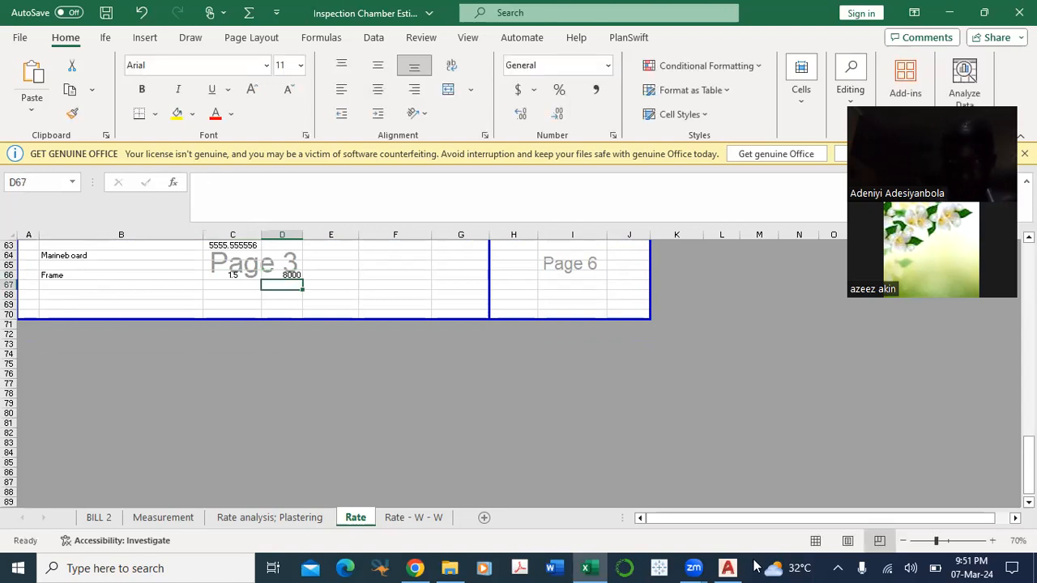
# Step: Bring the marine board cost into the cost column by entering =C63 in D63
pyautogui.scroll(1, 267, 294)
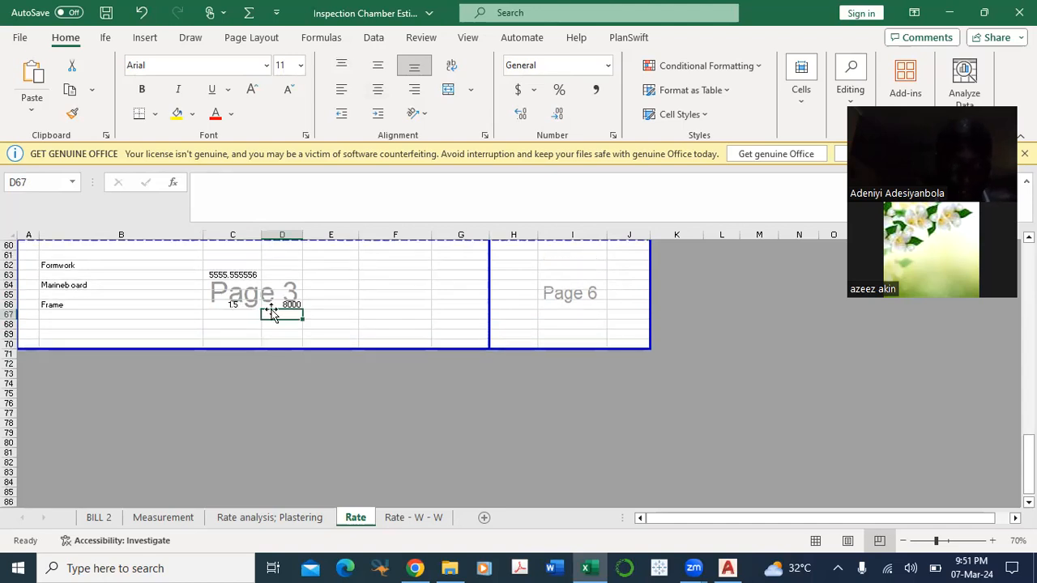
pyautogui.click(289, 277)
pyautogui.write('=')
pyautogui.click(244, 276)
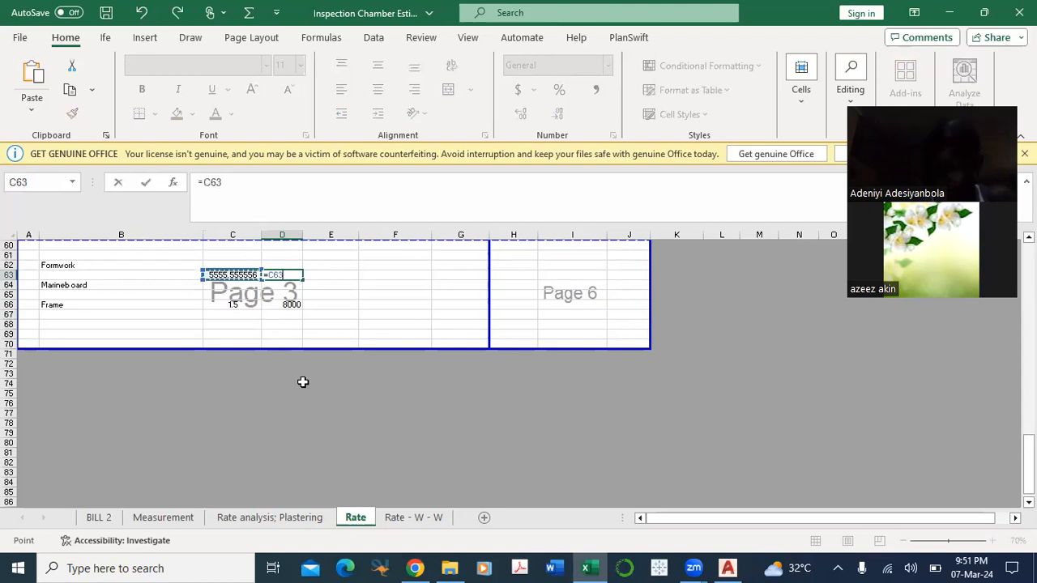
pyautogui.press('Return')
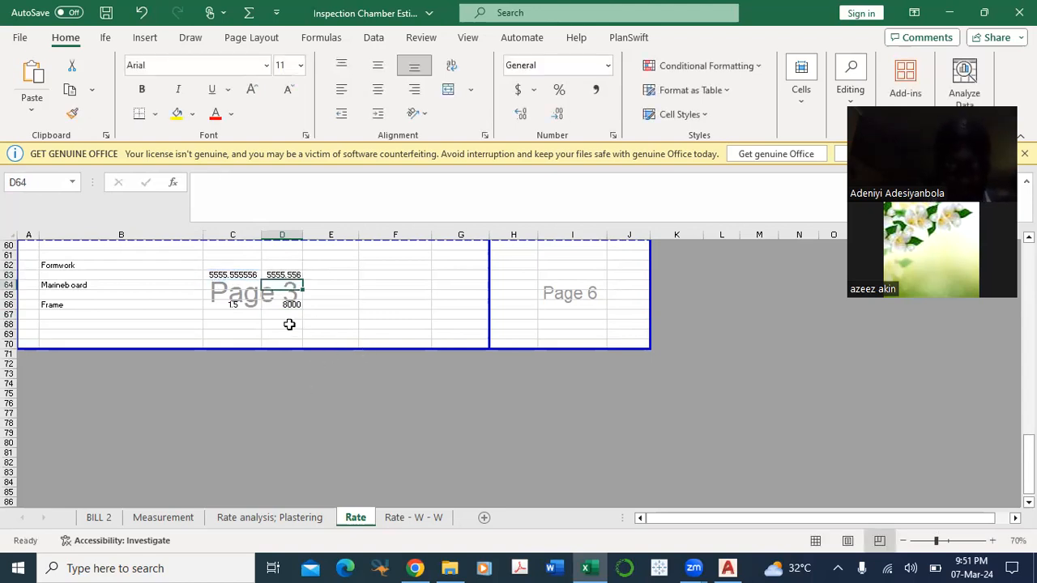
# Step: Total the marine board and frame costs in D68 by applying AutoSum over D63 to D68
pyautogui.press('Up')
pyautogui.keyDown('shift'); pyautogui.click(289, 324); pyautogui.keyUp('shift')
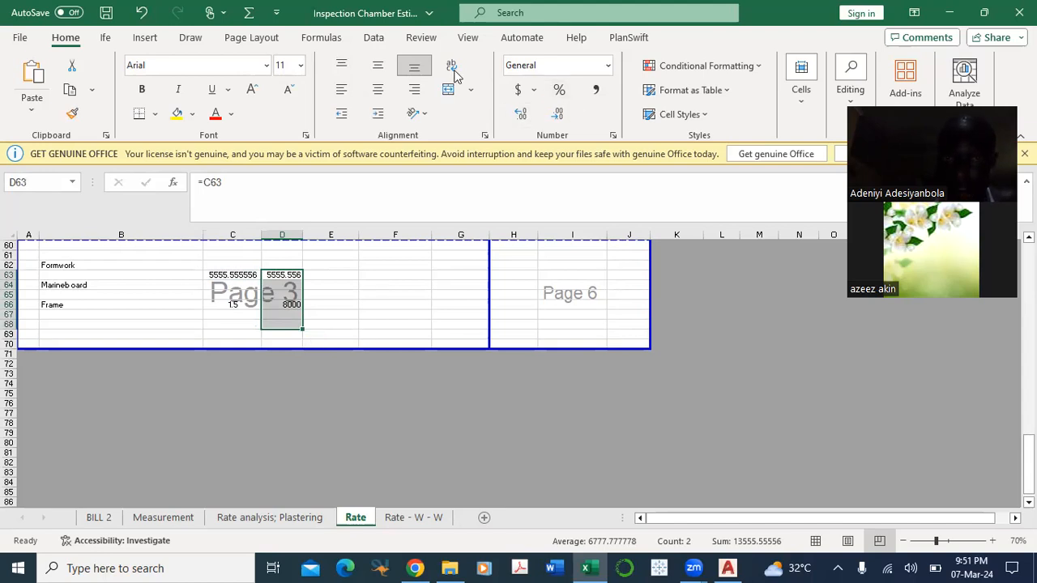
pyautogui.click(249, 13)
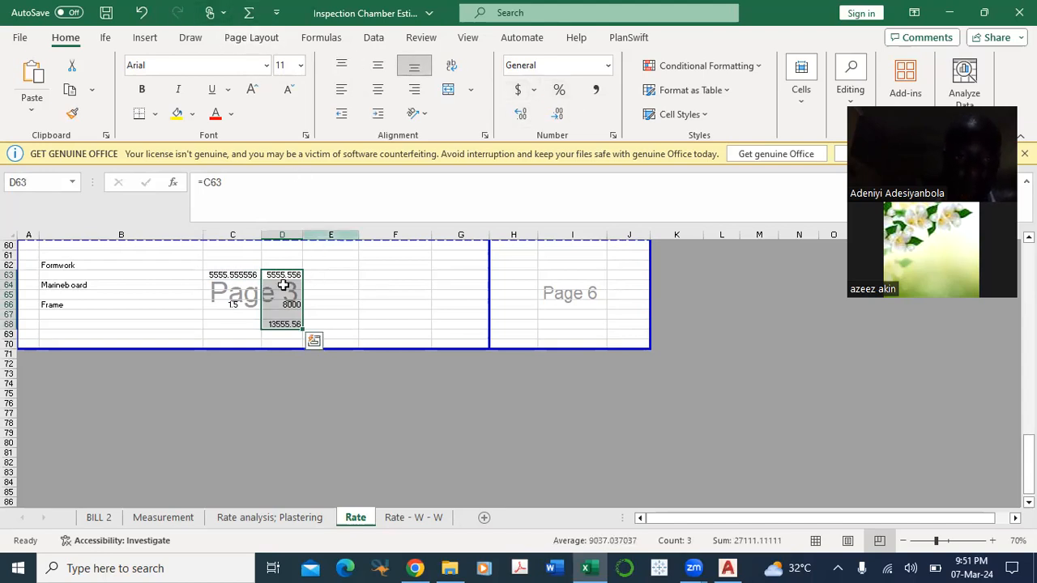
# Step: Add a bottom border to D67 above the formwork total and extend the print area down to row 82
pyautogui.click(287, 313)
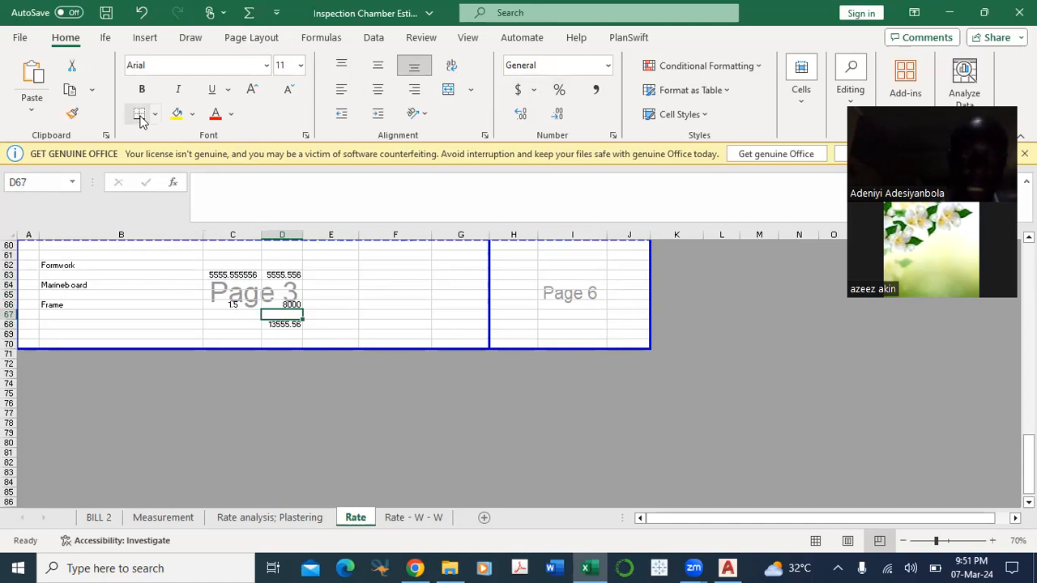
pyautogui.scroll(-1, 280, 336)
pyautogui.moveTo(289, 322); pyautogui.dragTo(296, 438)
pyautogui.click(77, 317)
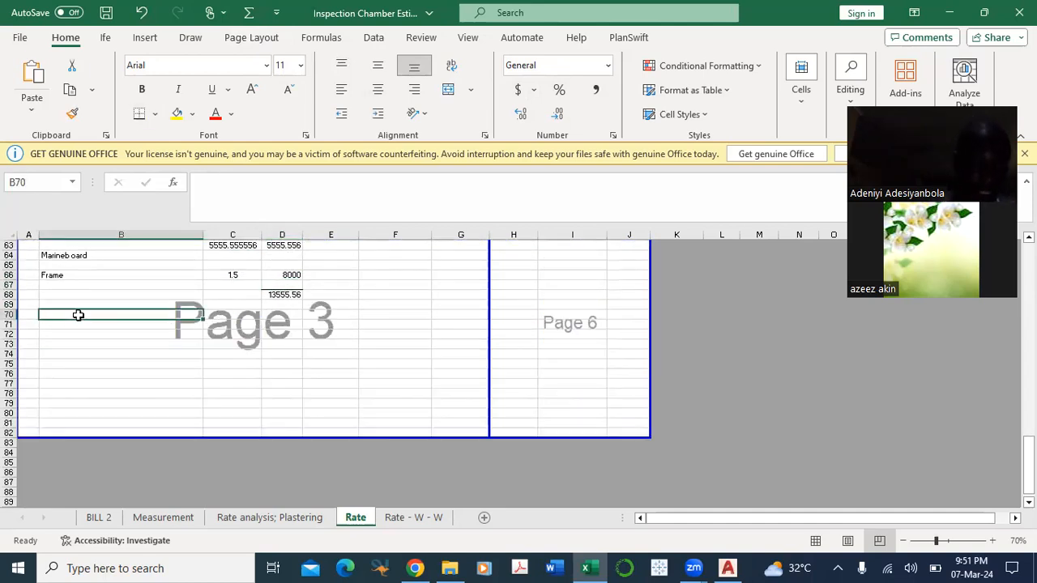
# Step: Add a Nails item label in B70 below the marine board and frame total
pyautogui.write('Na')
pyautogui.write('ls')
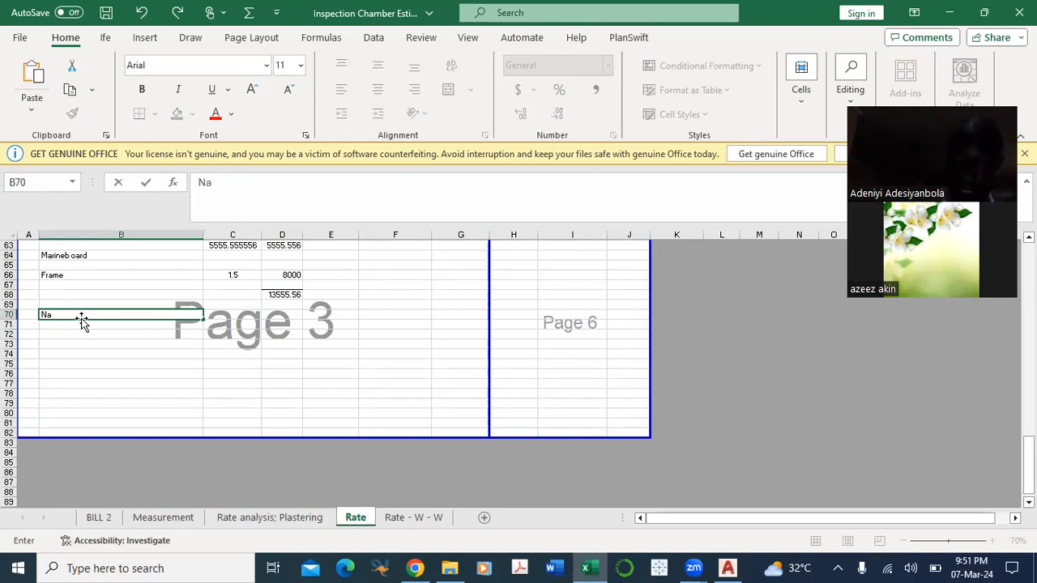
pyautogui.click(181, 352)
pyautogui.click(273, 314)
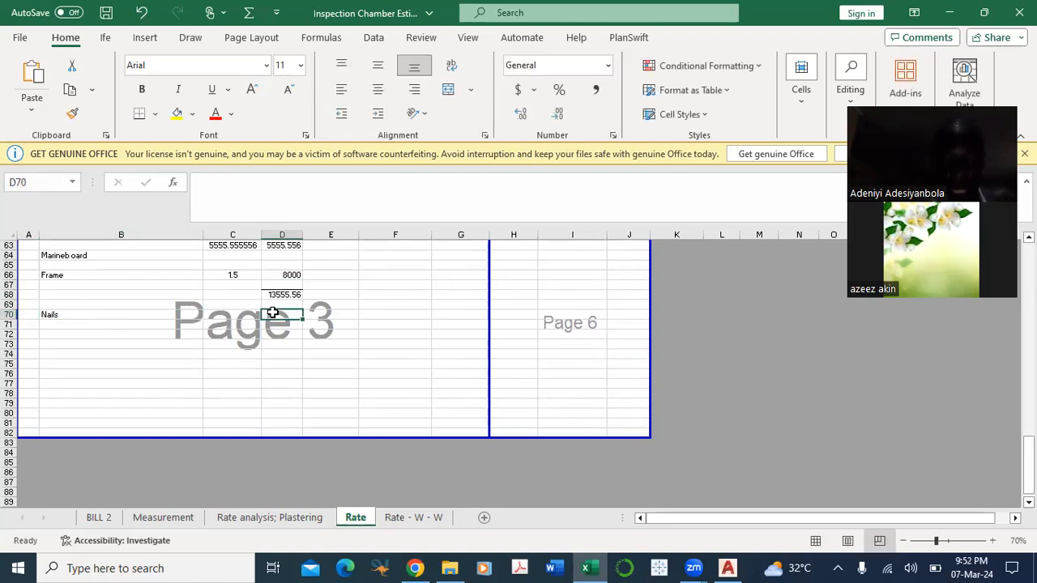
pyautogui.write('1')
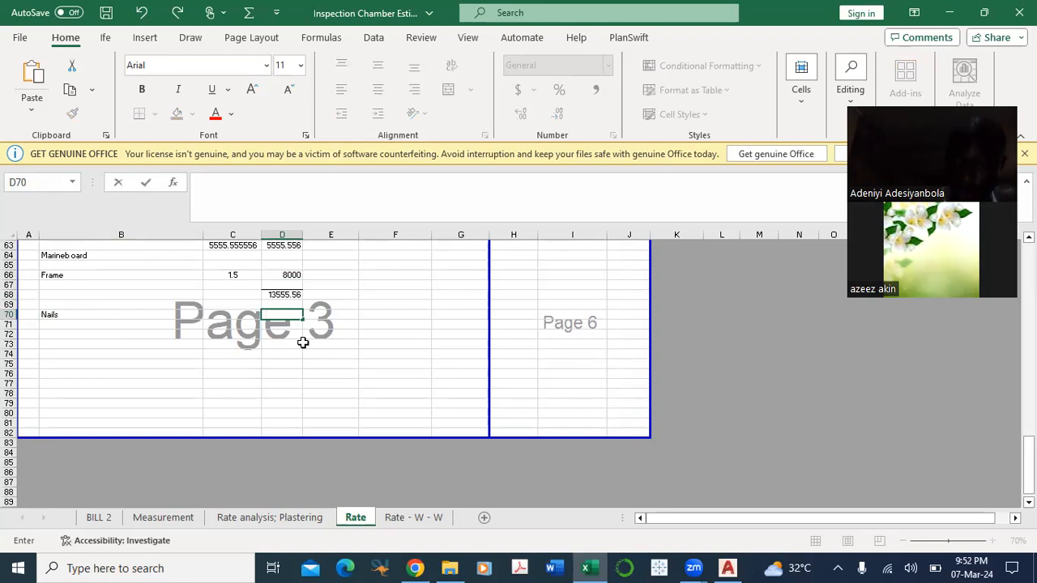
pyautogui.write('=')
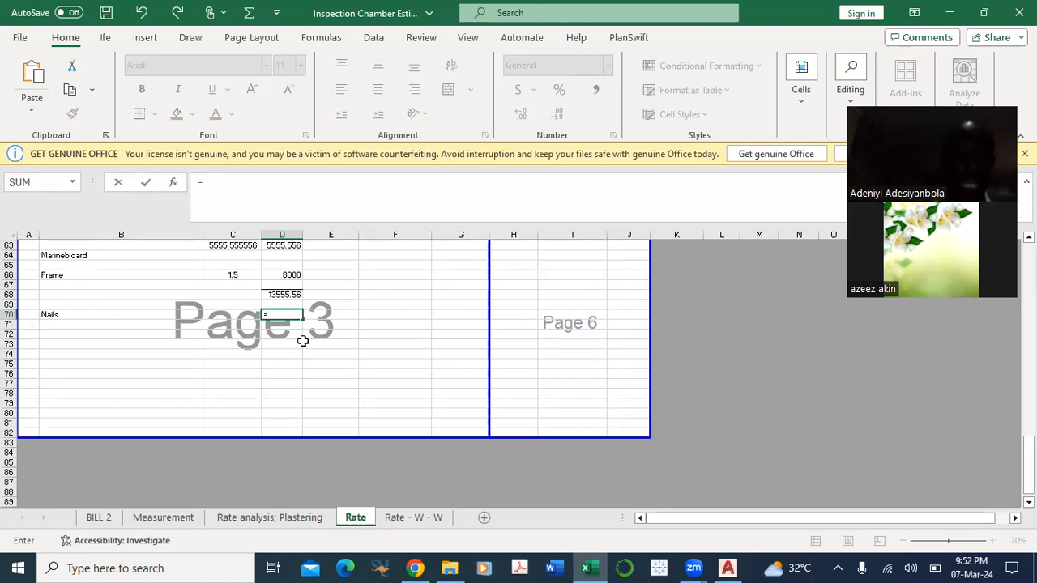
pyautogui.press('Escape')
# Step: Note the nail price in F70 as the plain text 35000/20kg
pyautogui.click(378, 315)
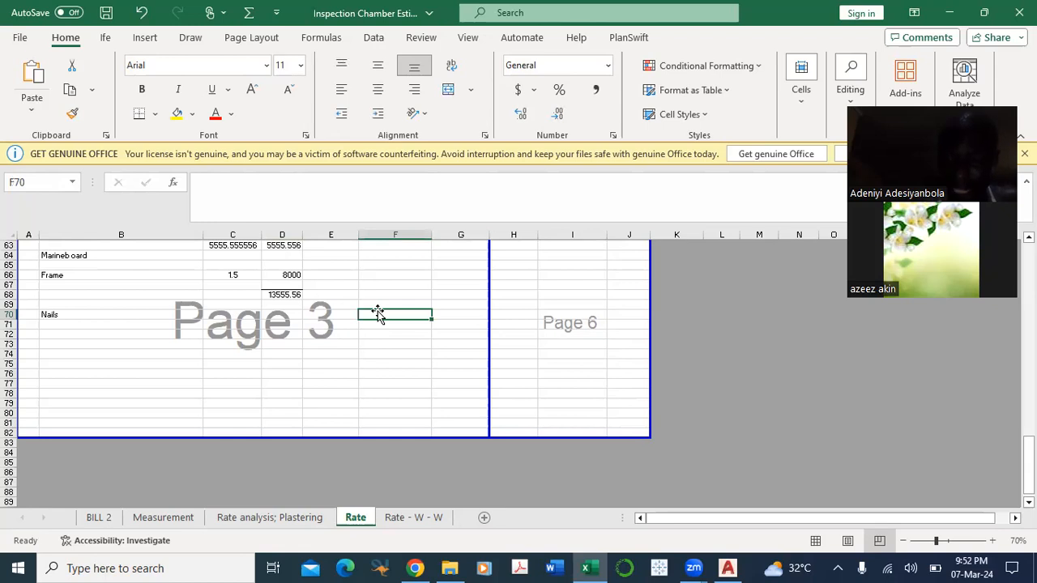
pyautogui.write('=35000')
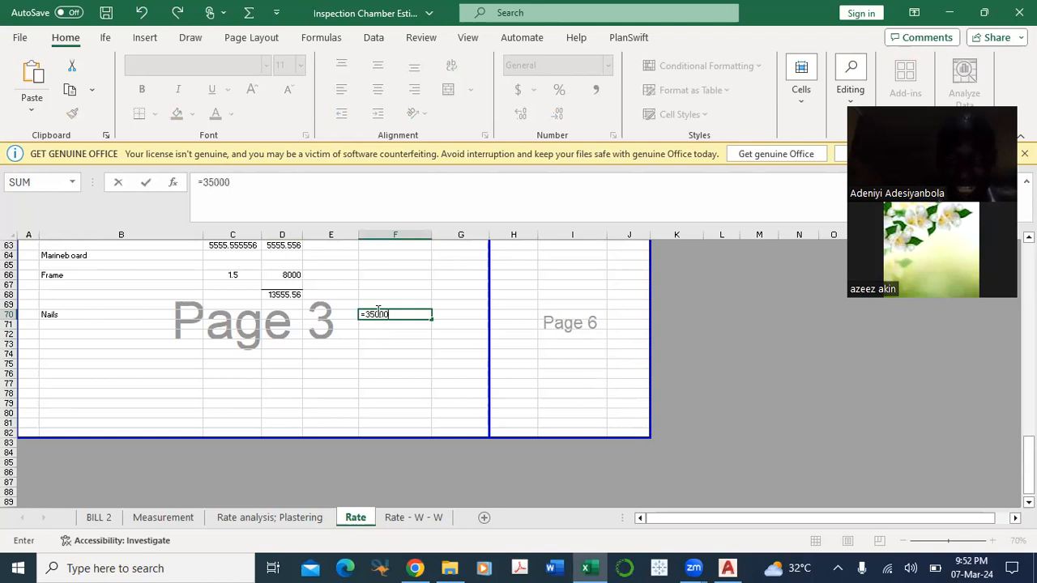
pyautogui.write('/20kg')
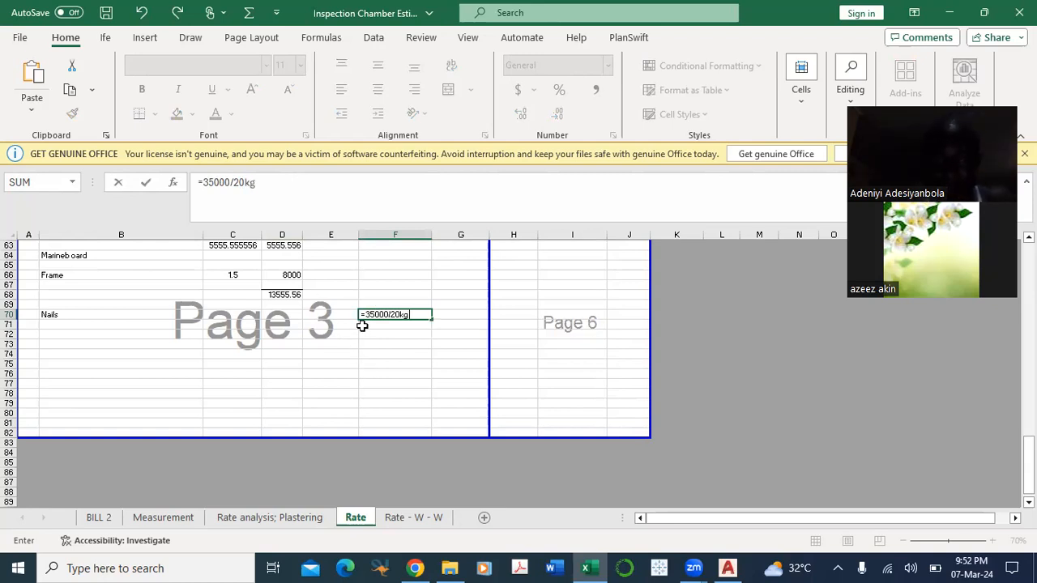
pyautogui.click(365, 315)
pyautogui.press('BackSpace')
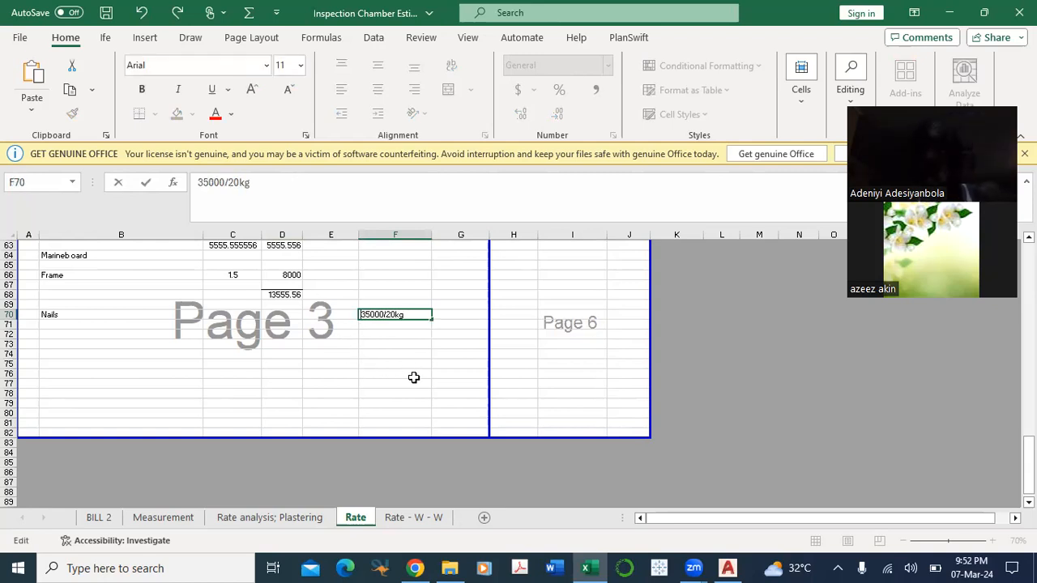
pyautogui.click(411, 374)
pyautogui.click(386, 317)
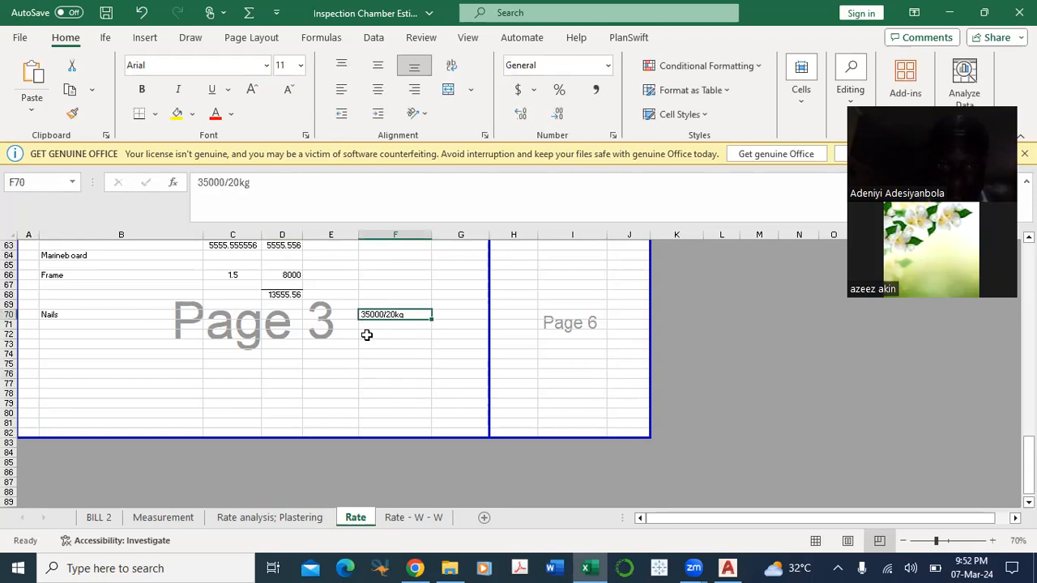
pyautogui.click(283, 314)
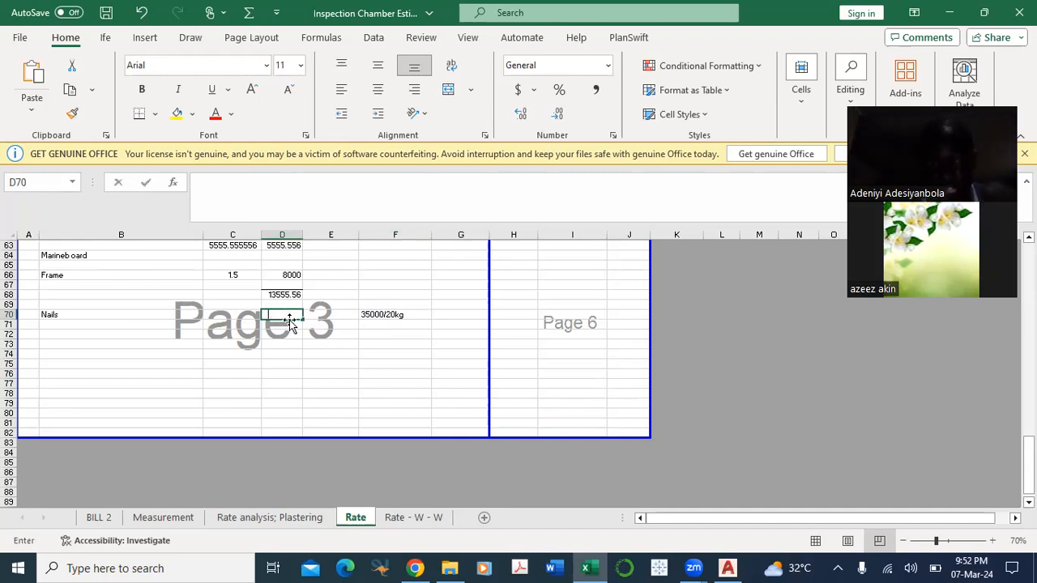
pyautogui.write('=')
pyautogui.press('Escape')
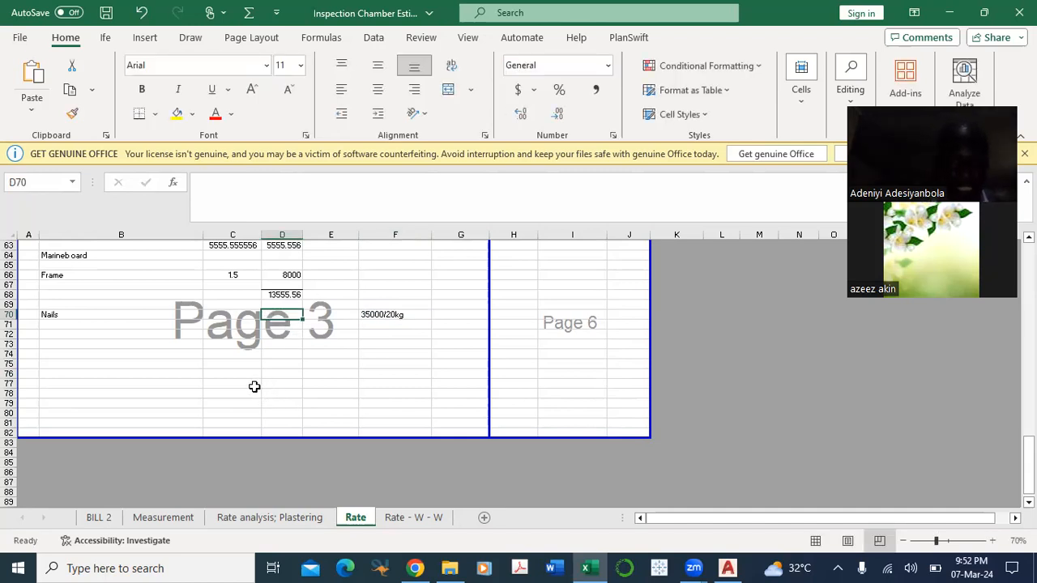
# Step: Enter the cost =650 in D74 below the nails row
pyautogui.click(59, 354)
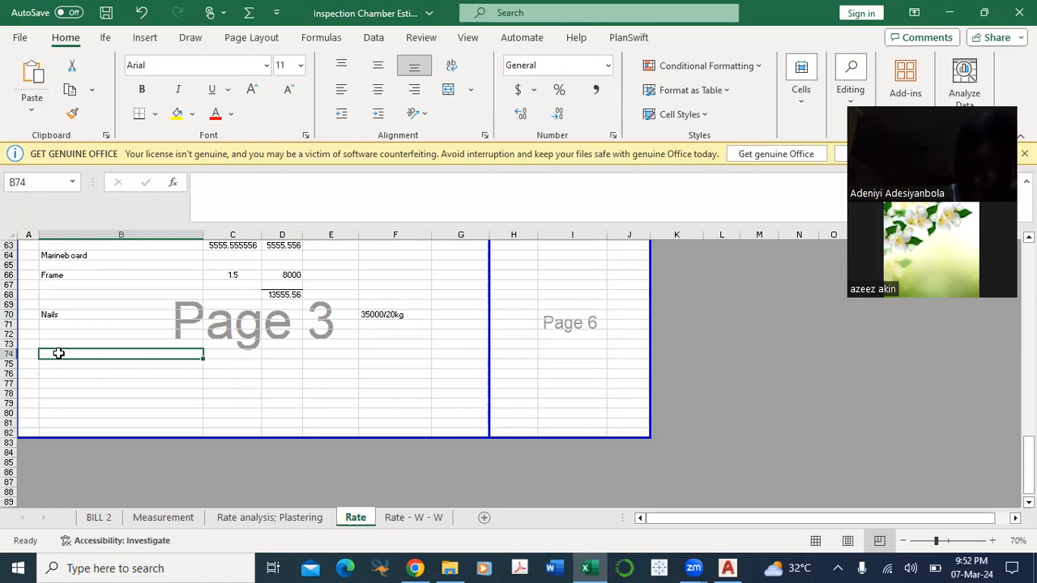
pyautogui.click(278, 354)
pyautogui.write('=')
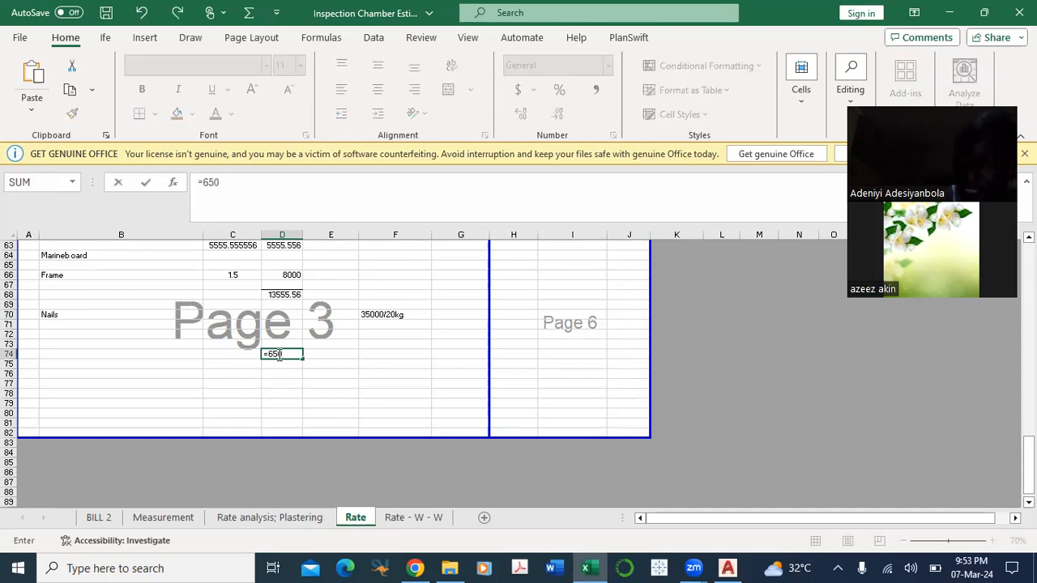
pyautogui.write('650')
pyautogui.hotkey('ctrl', 'Return')
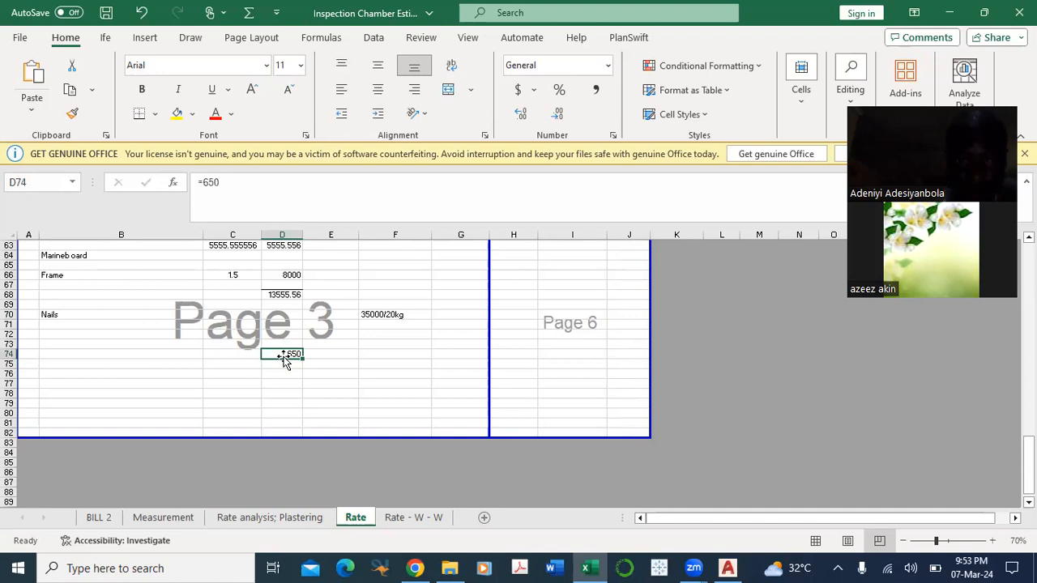
# Step: Calculate the overall formwork cost in D76 with =D68+D74
pyautogui.scroll(-1, 252, 373)
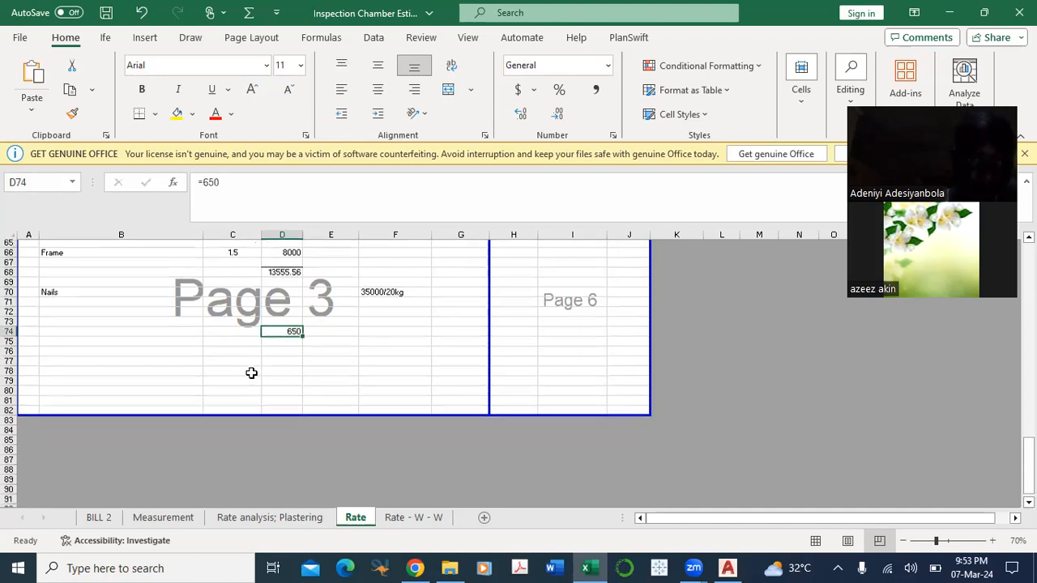
pyautogui.scroll(-3, 278, 262)
pyautogui.scroll(2, 300, 345)
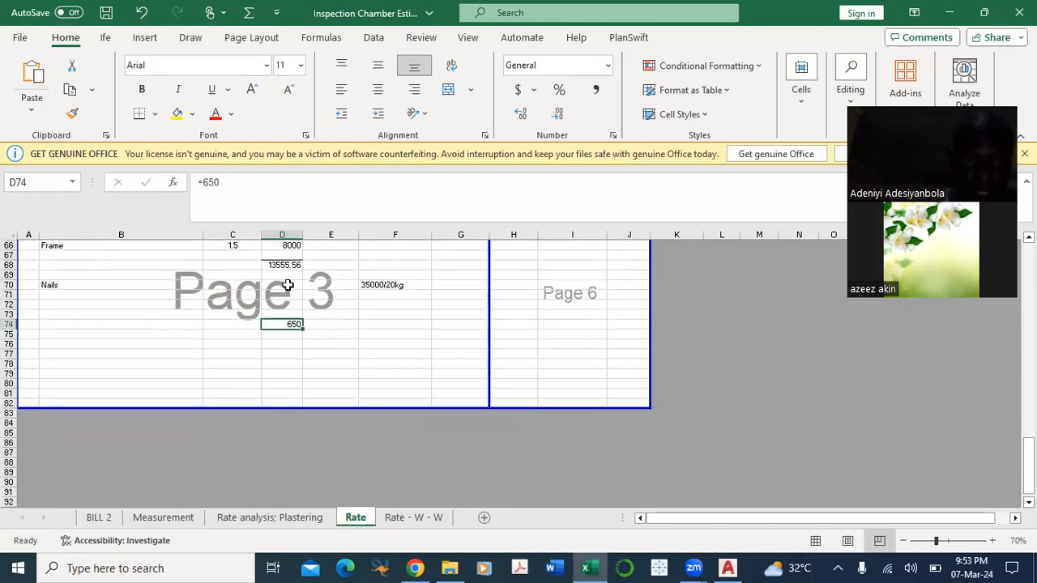
pyautogui.click(280, 265)
pyautogui.click(285, 346)
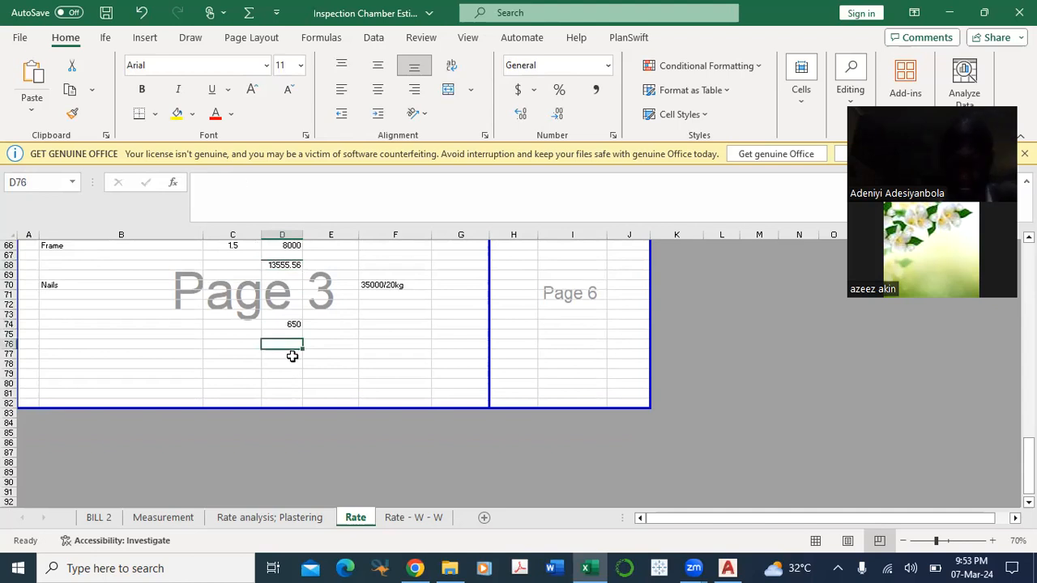
pyautogui.write('=')
pyautogui.click(291, 265)
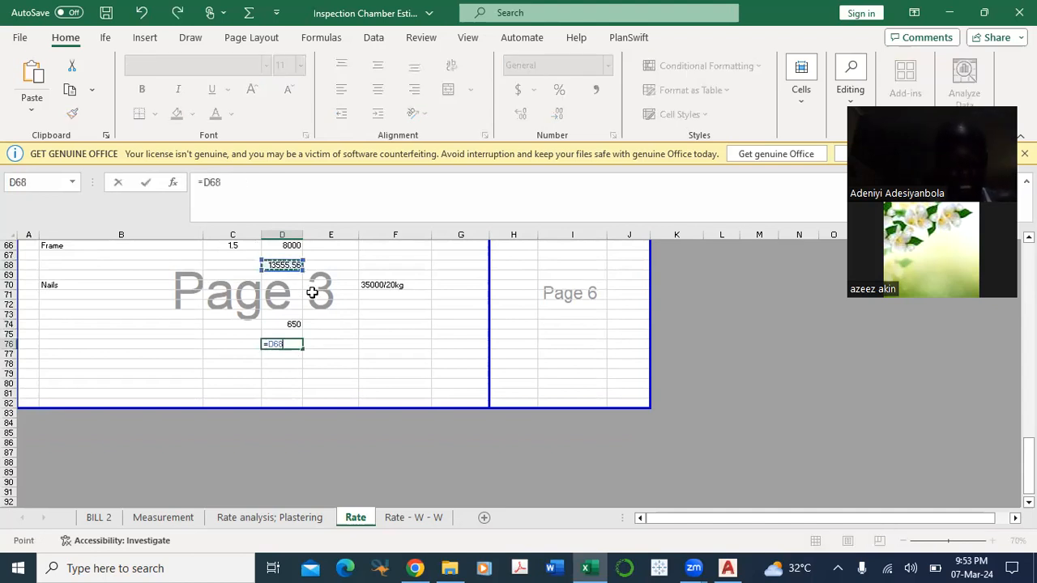
pyautogui.write('+')
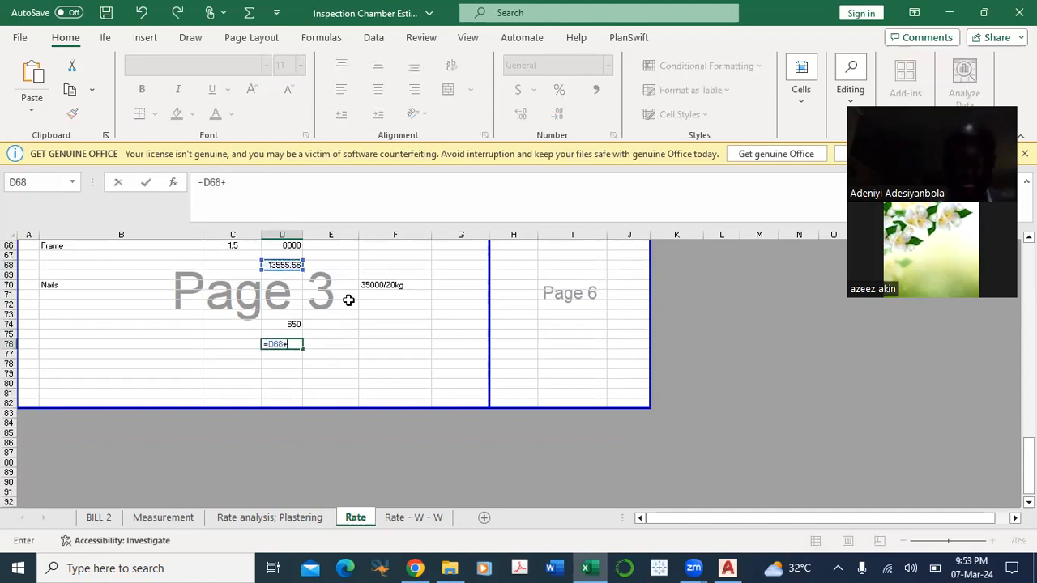
pyautogui.click(294, 324)
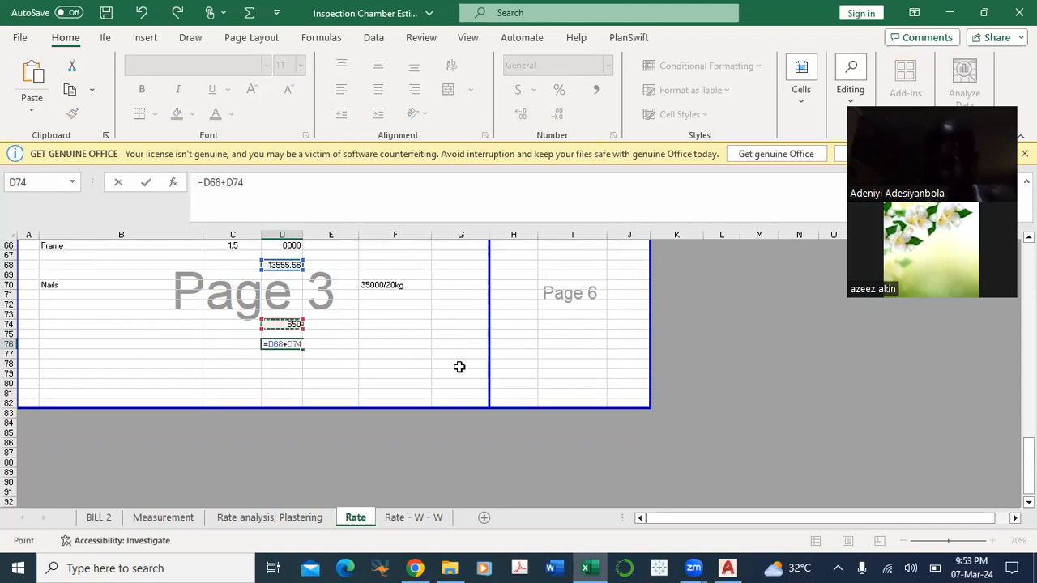
pyautogui.press('Return')
# Step: Format the D76 total in comma style and autofit the width of column D
pyautogui.click(293, 343)
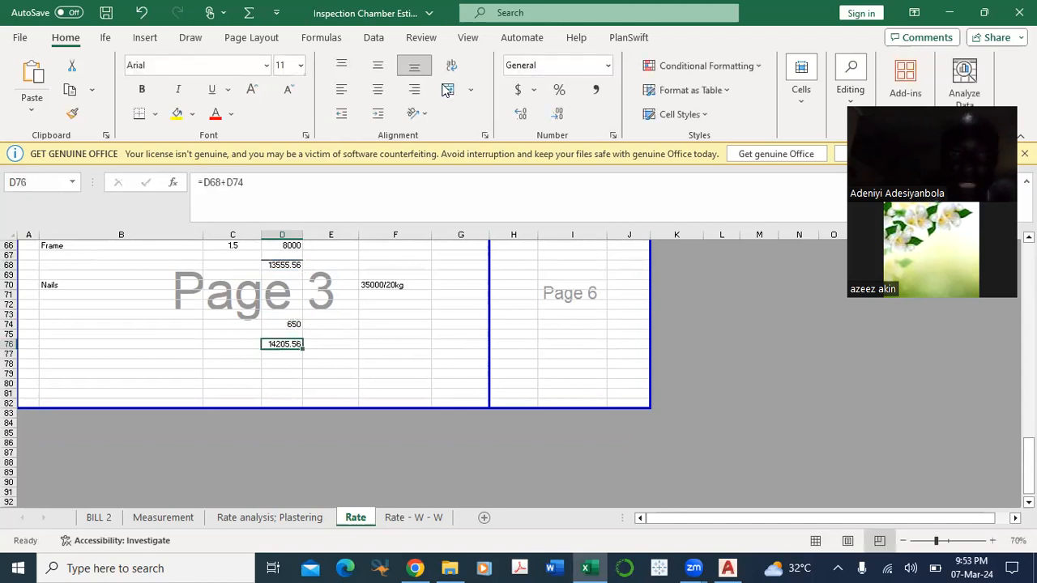
pyautogui.click(597, 90)
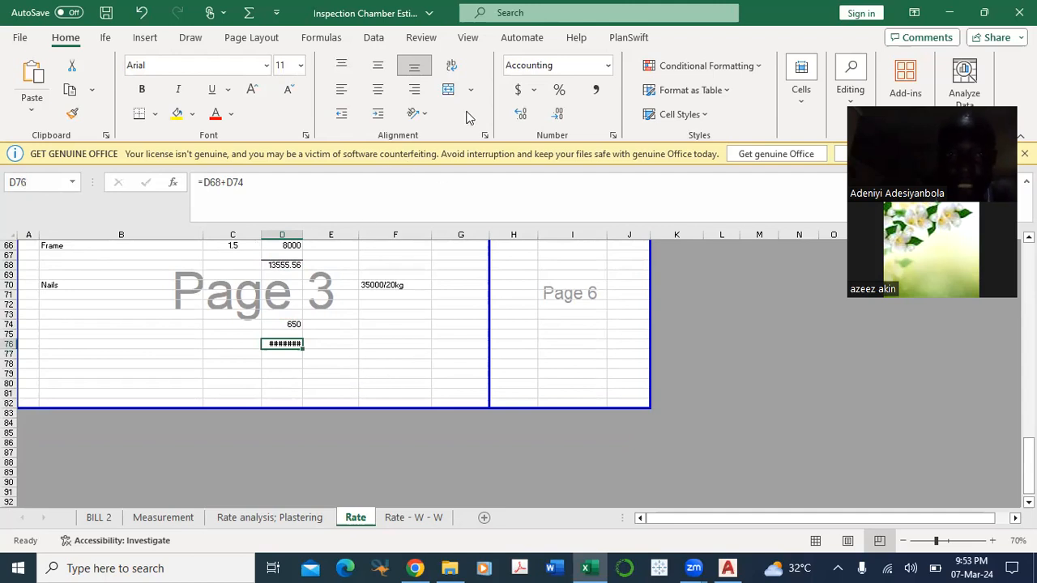
pyautogui.doubleClick(304, 233)
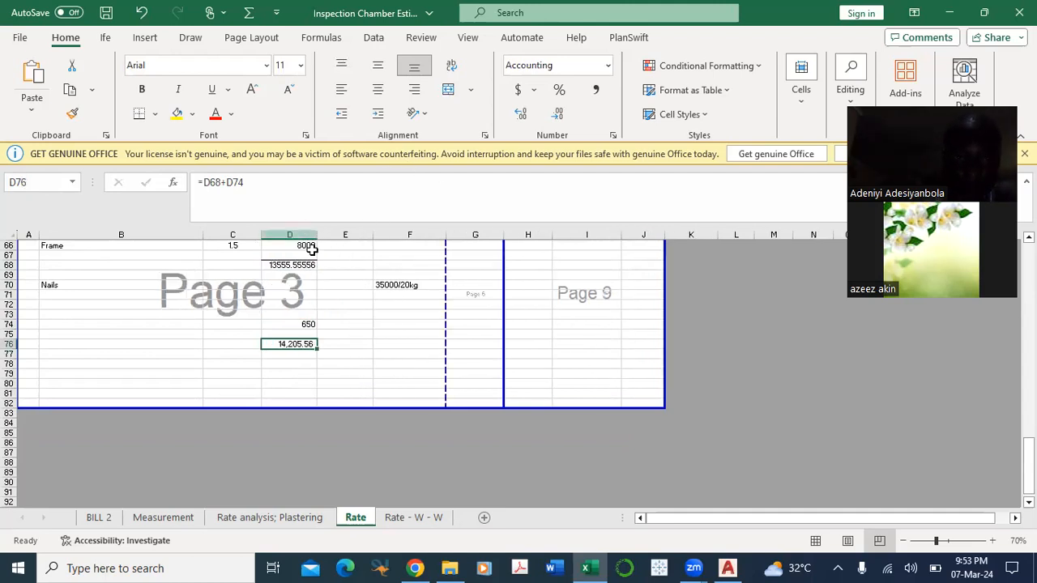
# Step: Review the formwork cost build-up from the marine board and frame entries down to the D76 total
pyautogui.click(369, 337)
pyautogui.scroll(1, 309, 365)
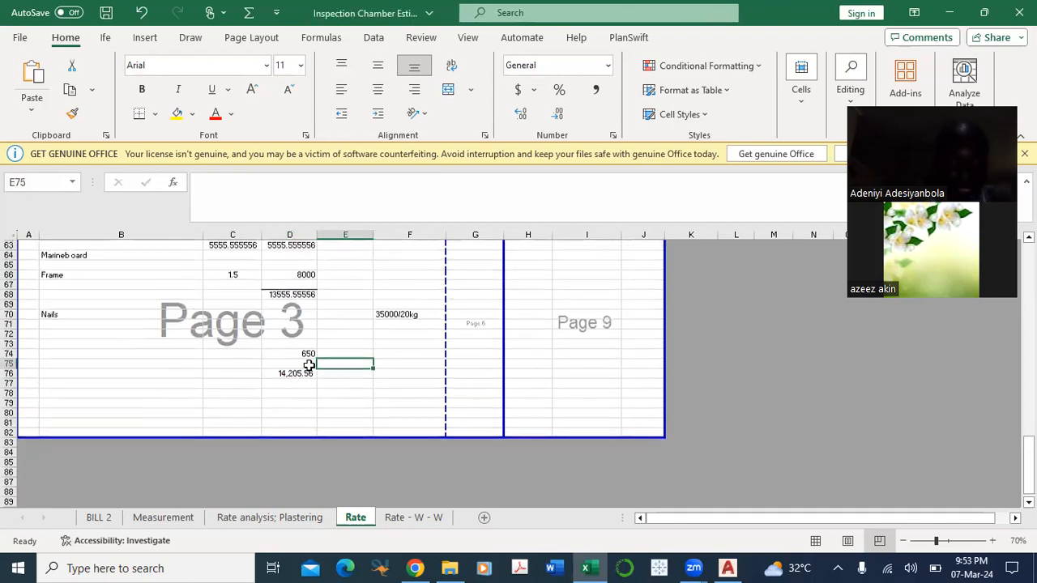
pyautogui.scroll(2, 310, 365)
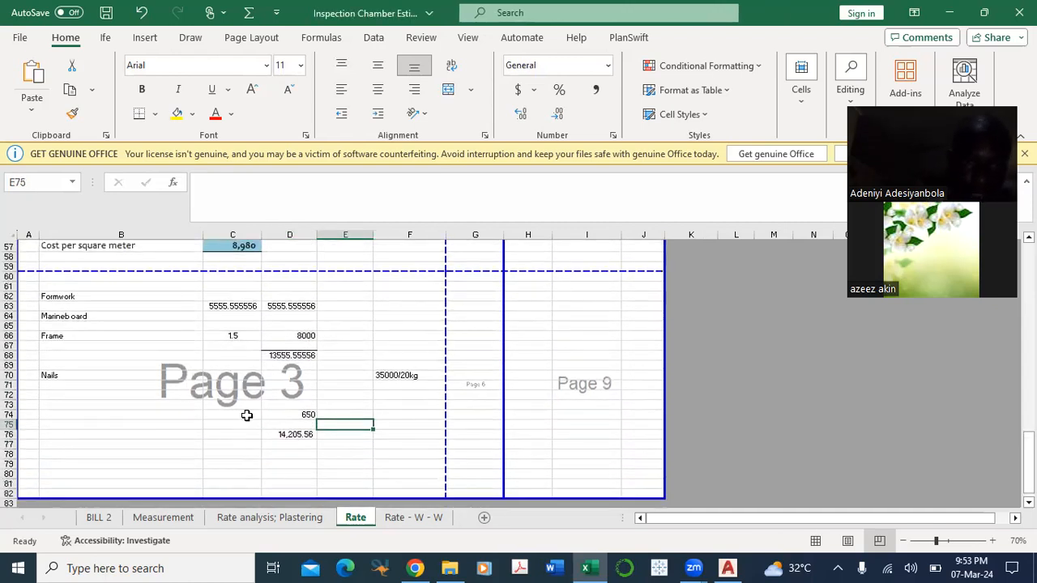
pyautogui.scroll(-1, 247, 416)
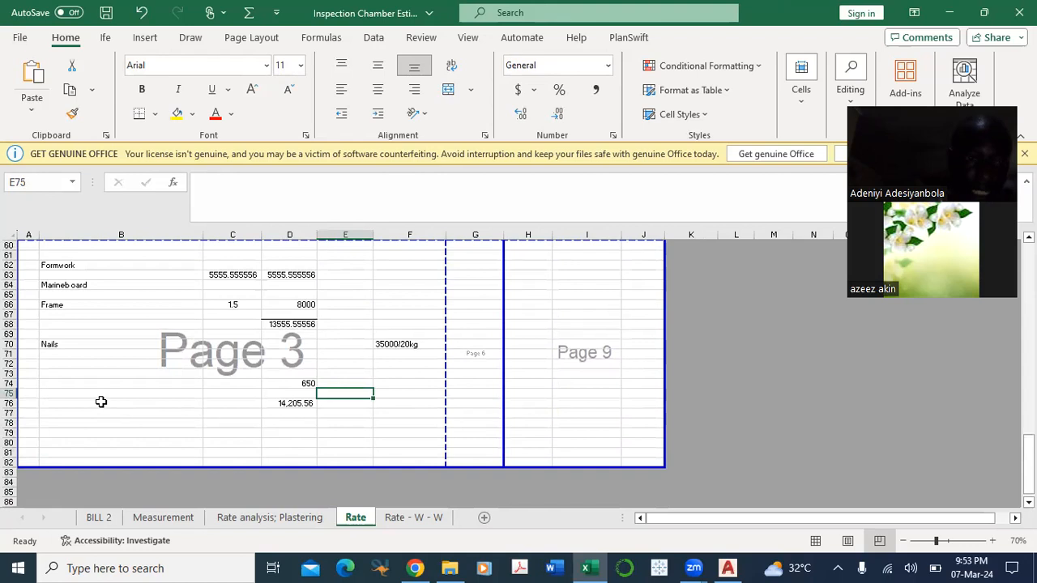
pyautogui.click(114, 403)
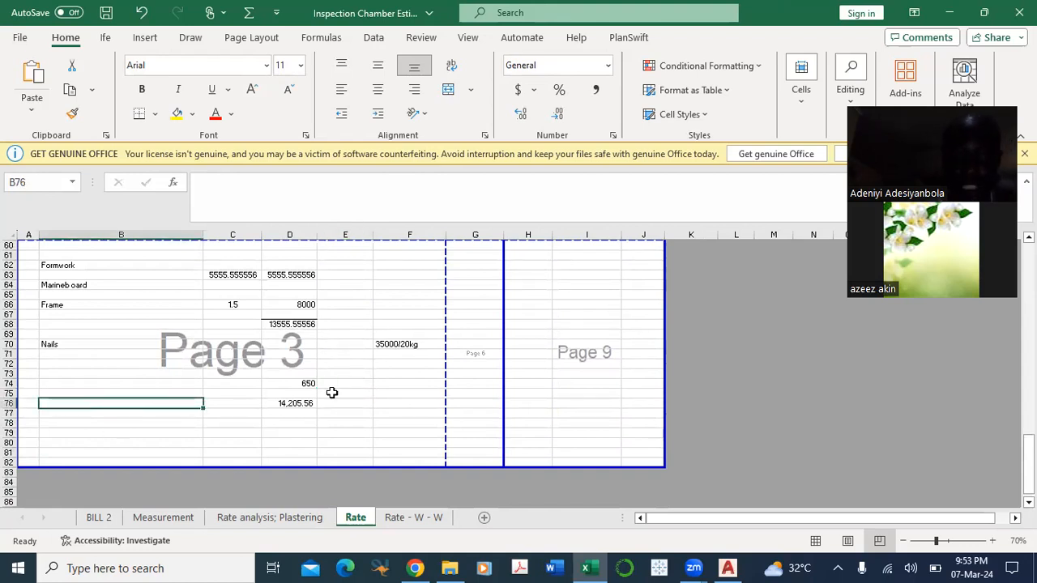
pyautogui.click(290, 403)
pyautogui.scroll(2, 288, 370)
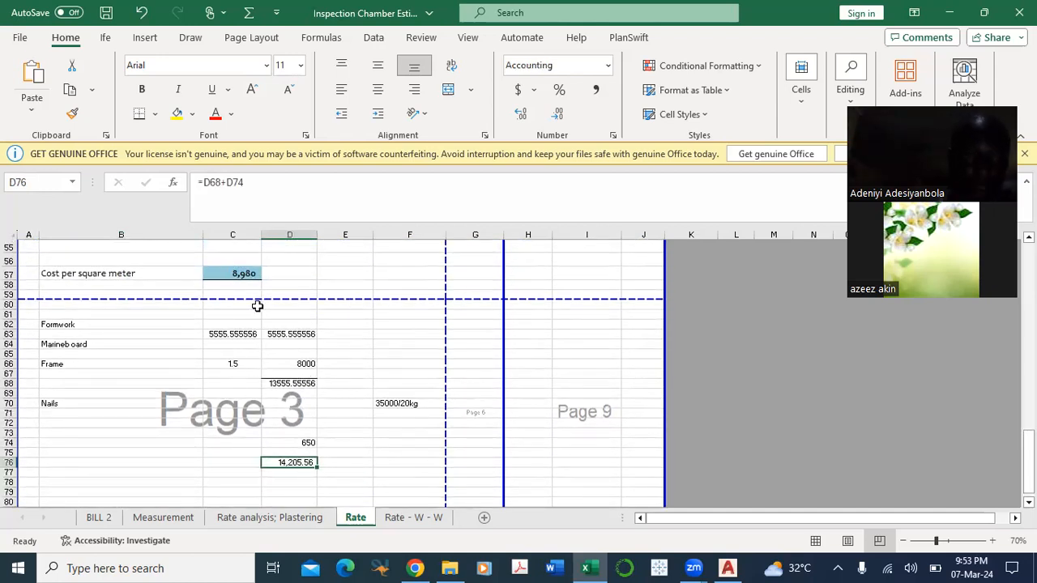
pyautogui.click(295, 364)
# Step: Divide the formwork total by four uses by changing the D76 formula to =(D68+D74)/4
pyautogui.click(295, 463)
pyautogui.click(263, 184)
pyautogui.write(')/4')
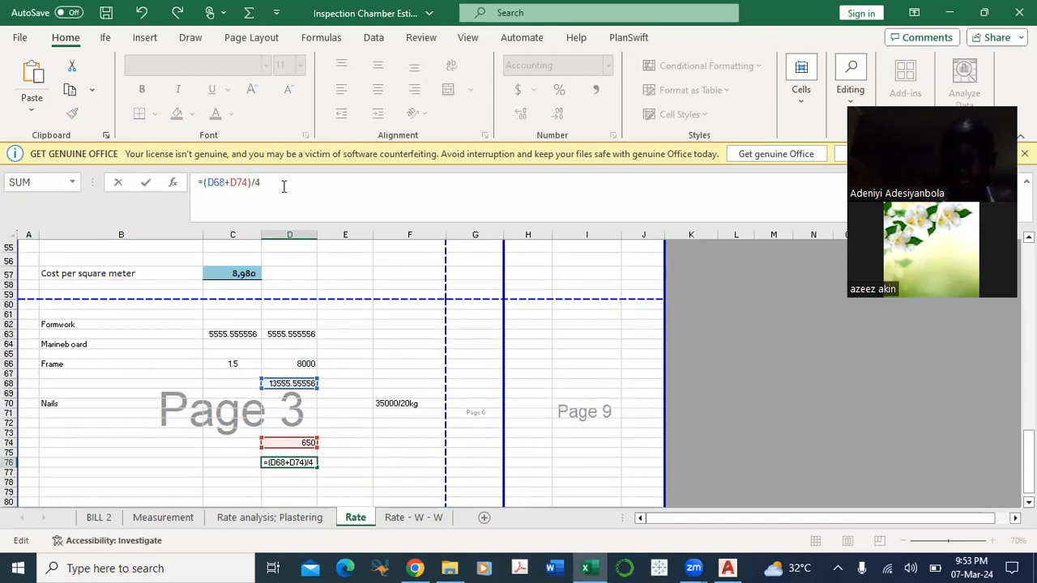
pyautogui.press('Return')
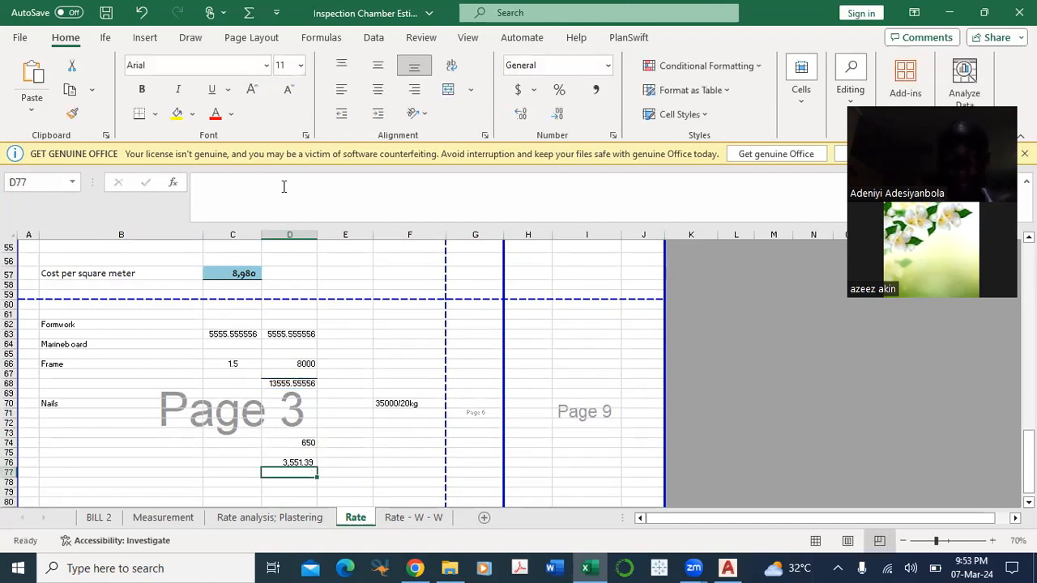
# Step: Set the divisor in the D76 formula to 3, giving =(D68+D74)/3
pyautogui.click(296, 462)
pyautogui.click(270, 182)
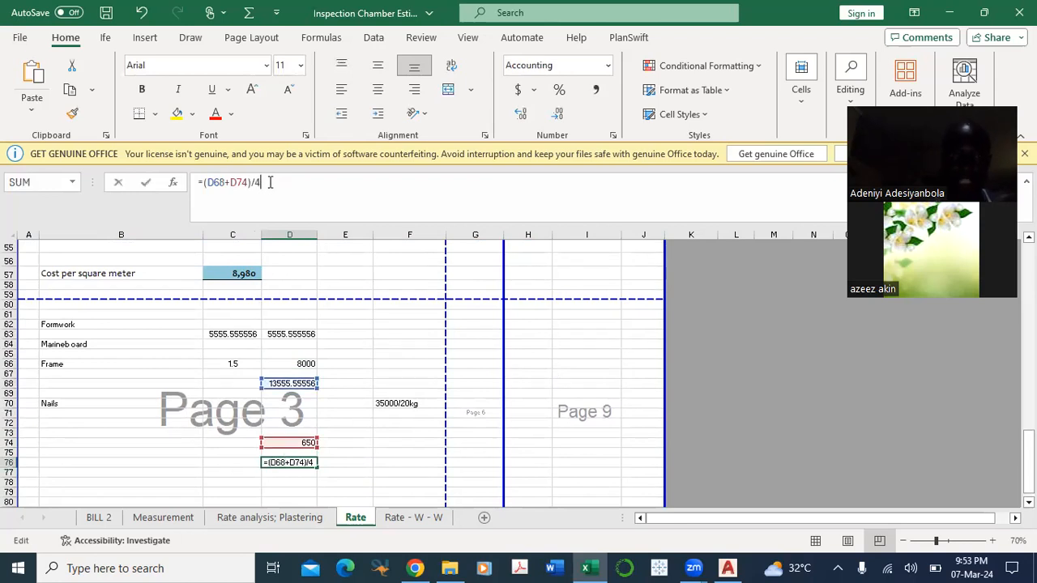
pyautogui.write('3')
pyautogui.hotkey('ctrl', 'Return')
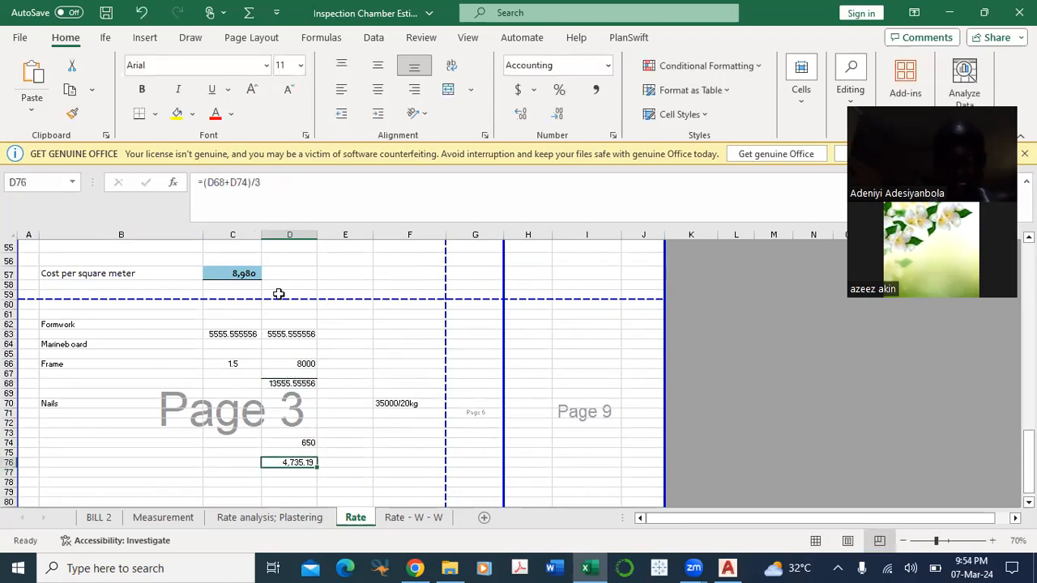
# Step: Set the divisor in the D76 formula to 2, so the combined cost is halved
pyautogui.click(265, 183)
pyautogui.press('BackSpace')
pyautogui.write('2')
pyautogui.press('Return')
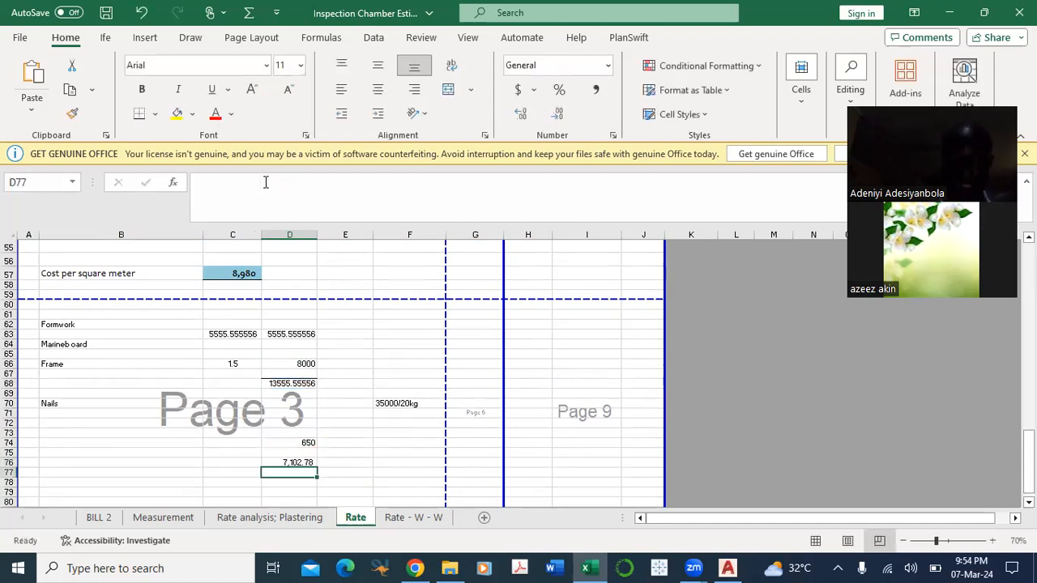
pyautogui.scroll(-2, 268, 405)
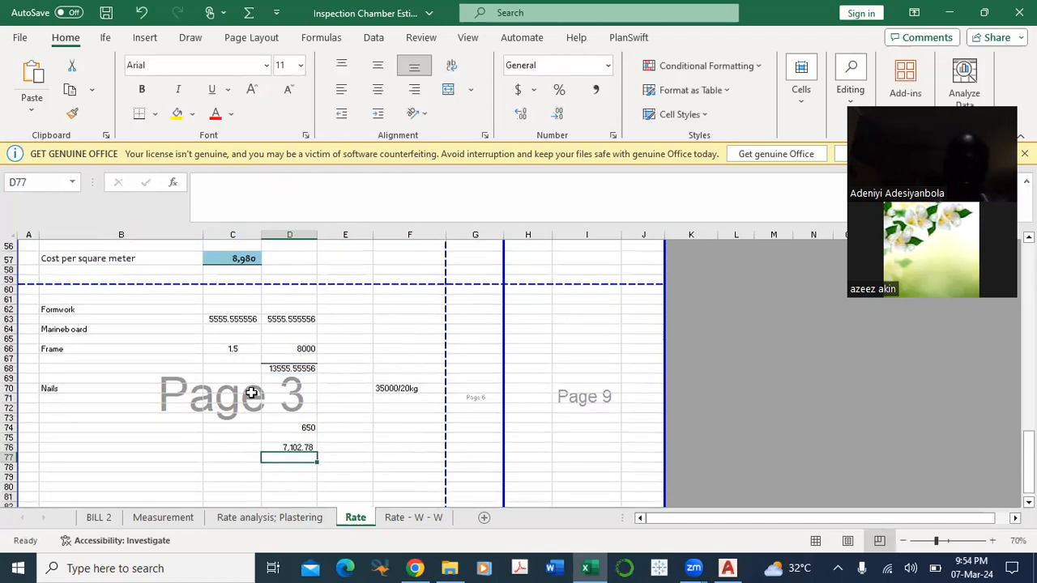
pyautogui.scroll(3, 292, 409)
pyautogui.scroll(-1, 296, 412)
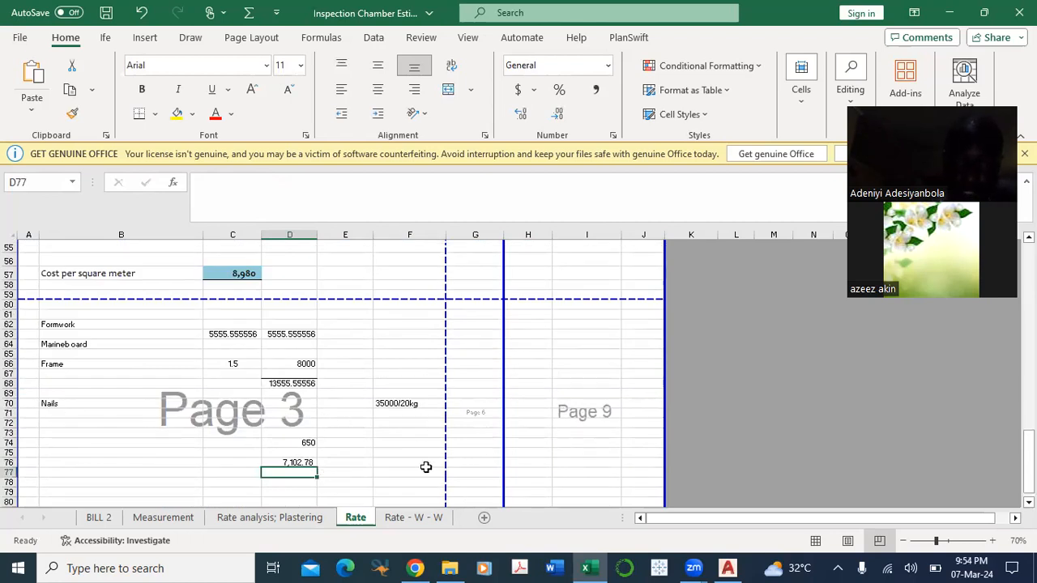
# Step: Enter the formwork area label 500sq.m in cell I75 of the Rate sheet in Excel
pyautogui.click(727, 568)
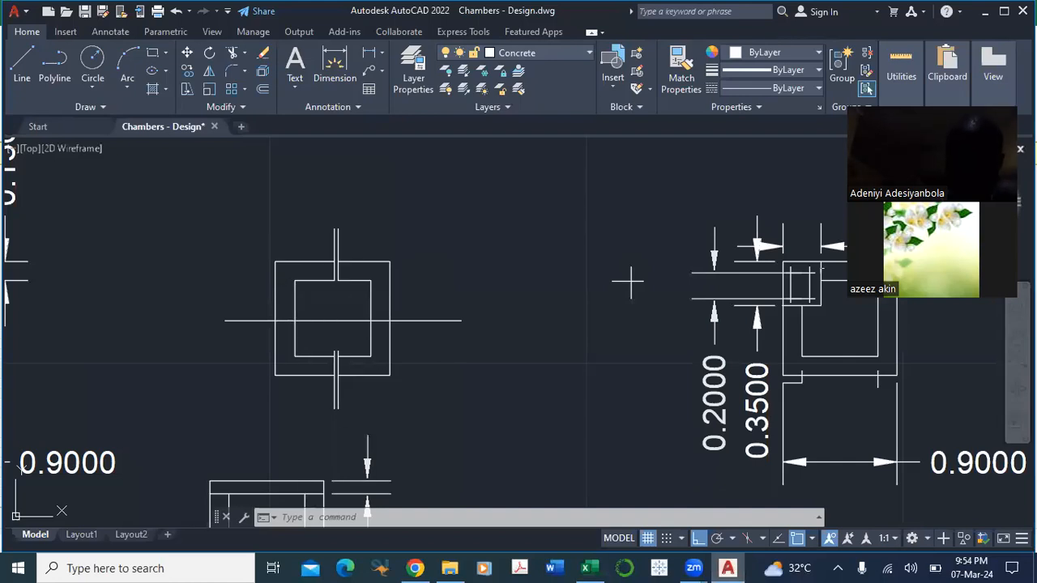
pyautogui.click(585, 568)
pyautogui.click(582, 453)
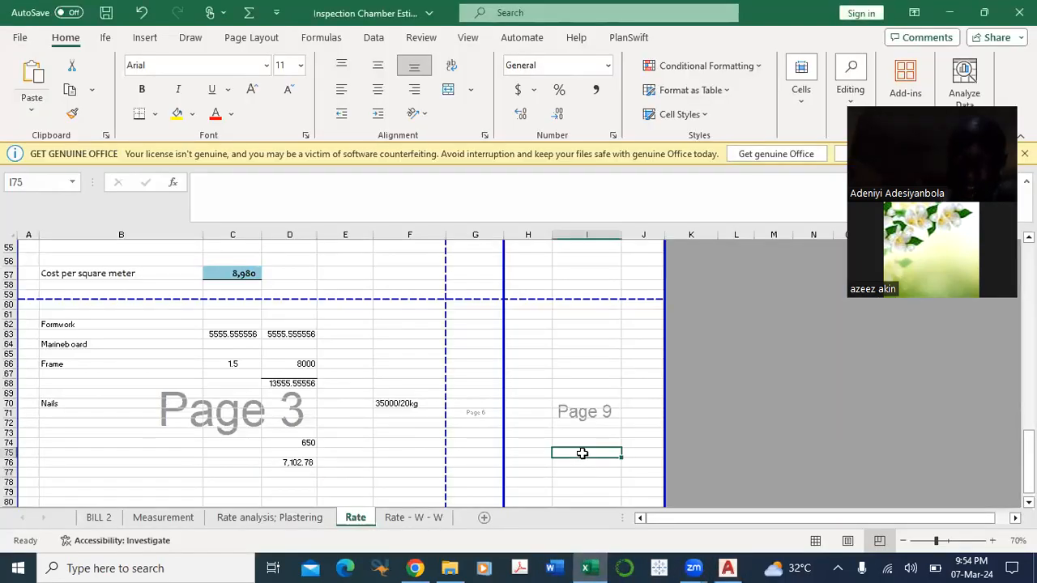
pyautogui.write('500sq.m')
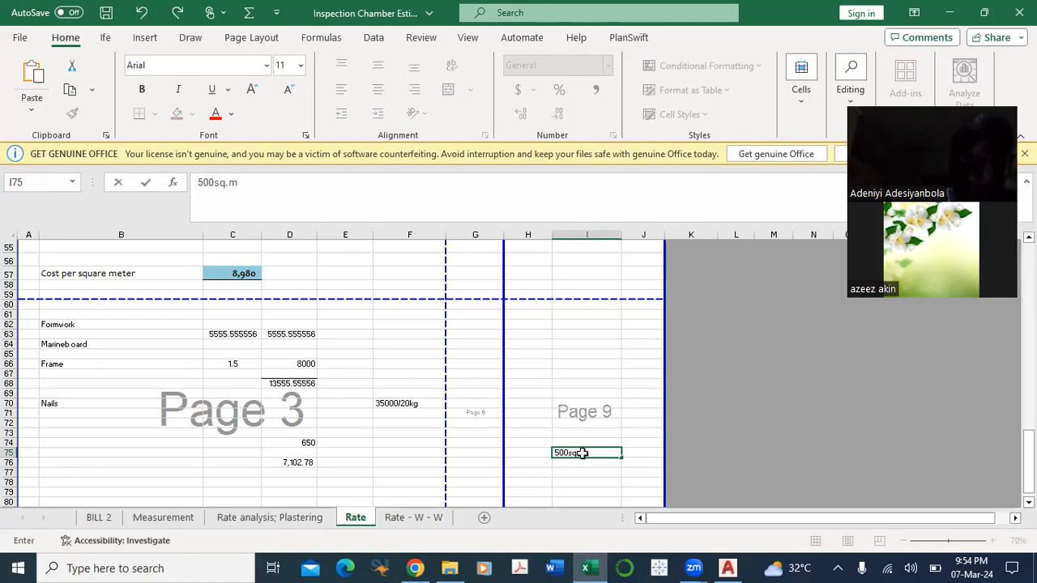
pyautogui.press('Return')
pyautogui.press('Return')
# Step: Calculate the formwork cost for the area in cell I77 with =D76*500
pyautogui.write('=')
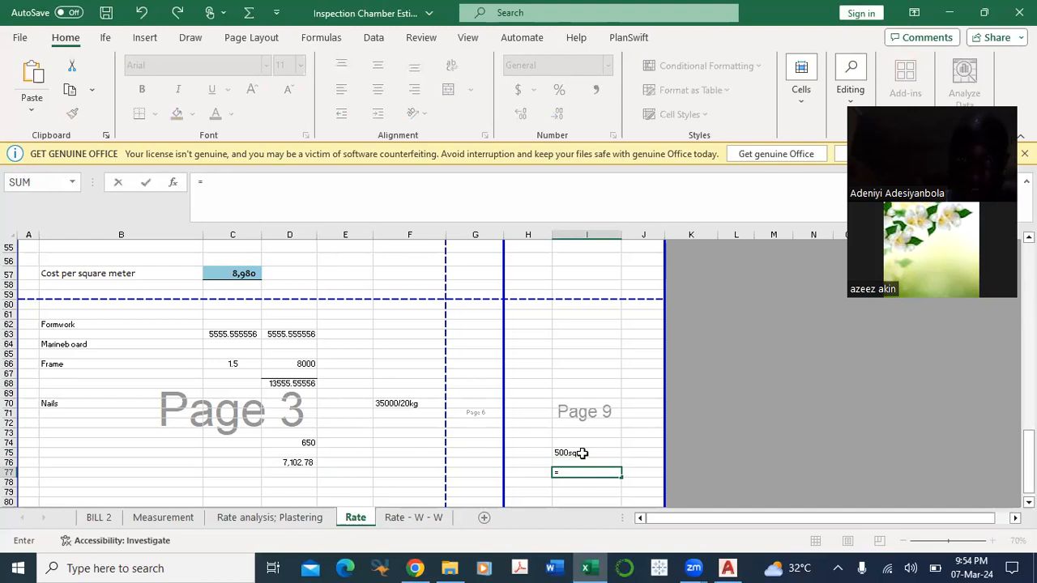
pyautogui.click(301, 460)
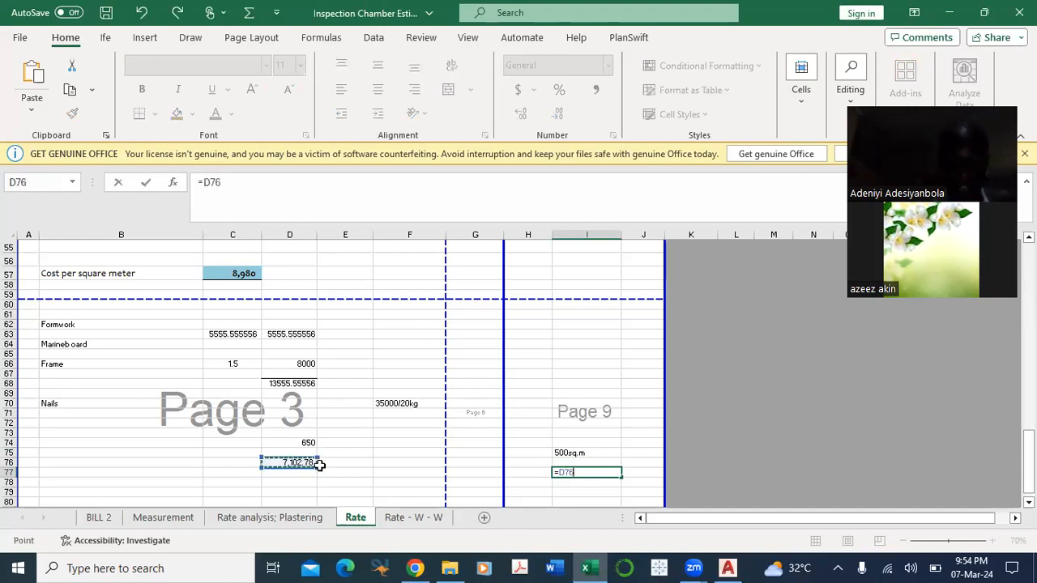
pyautogui.write('*')
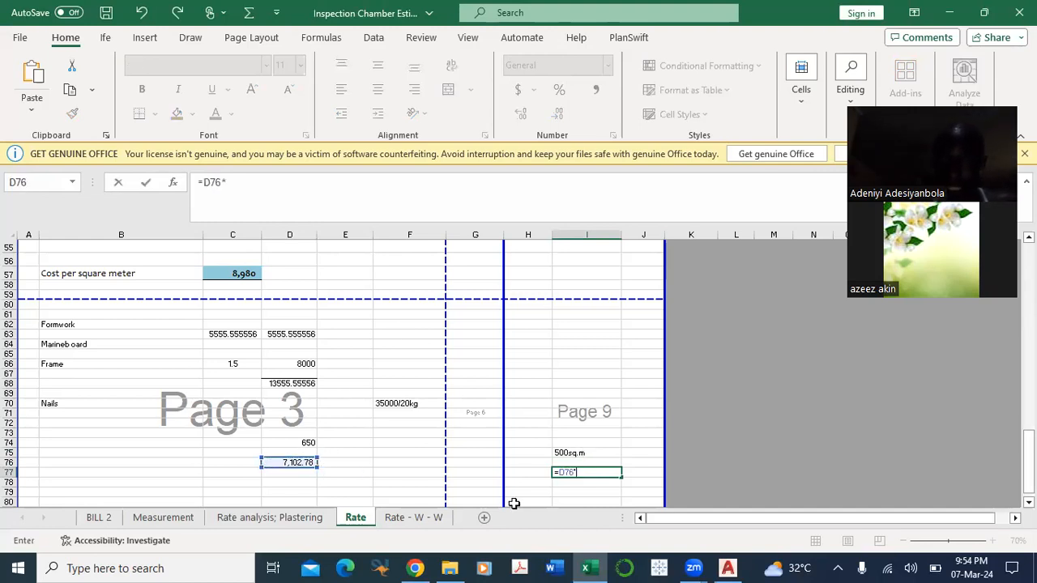
pyautogui.write('500')
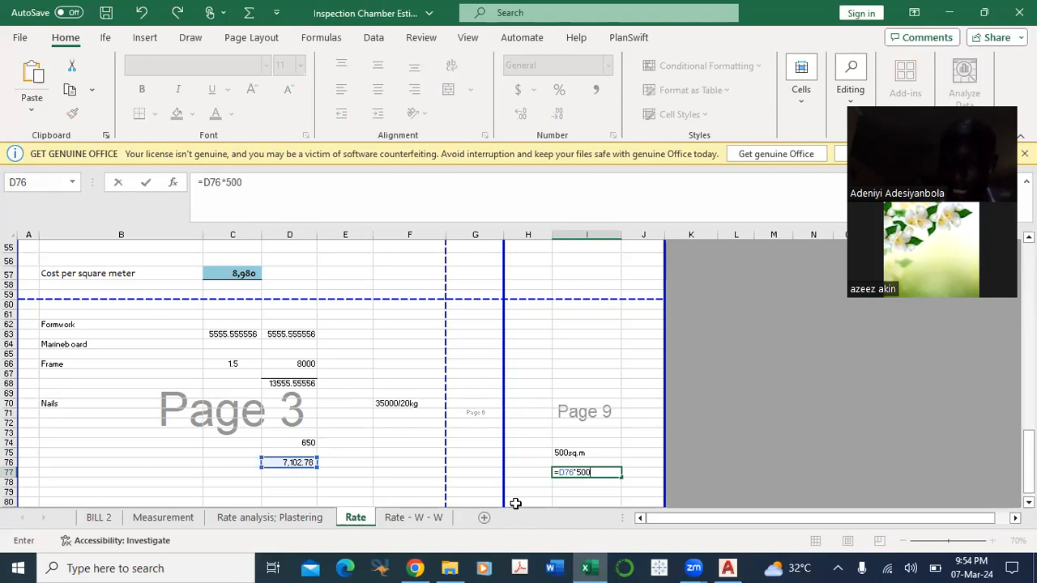
pyautogui.press('Return')
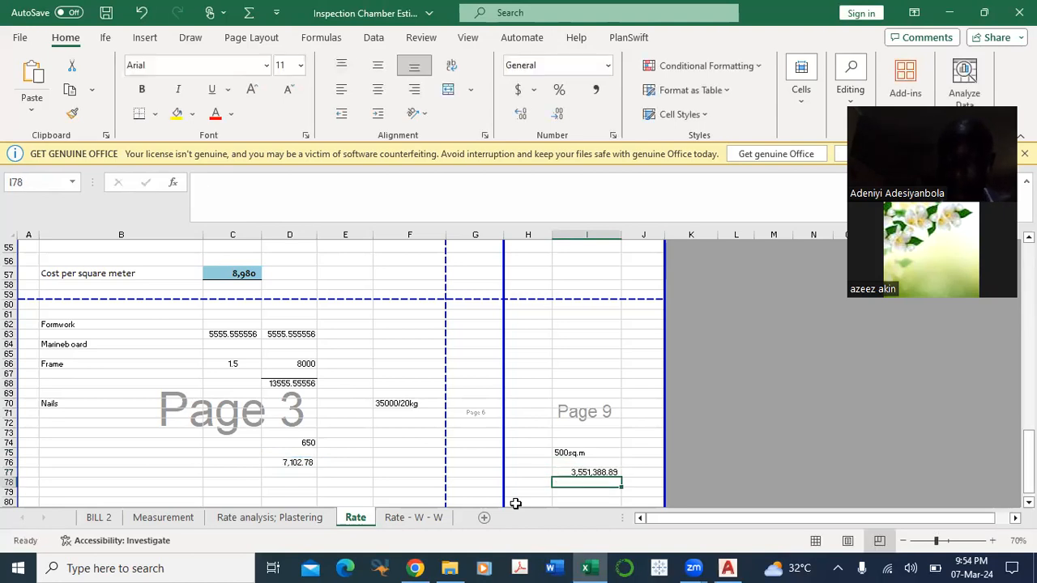
# Step: Correct the formwork area label in I75 to 5sq.m and the I77 formula to =D76*5
pyautogui.click(615, 472)
pyautogui.doubleClick(569, 453)
pyautogui.press('BackSpace')
pyautogui.press('BackSpace')
pyautogui.click(597, 474)
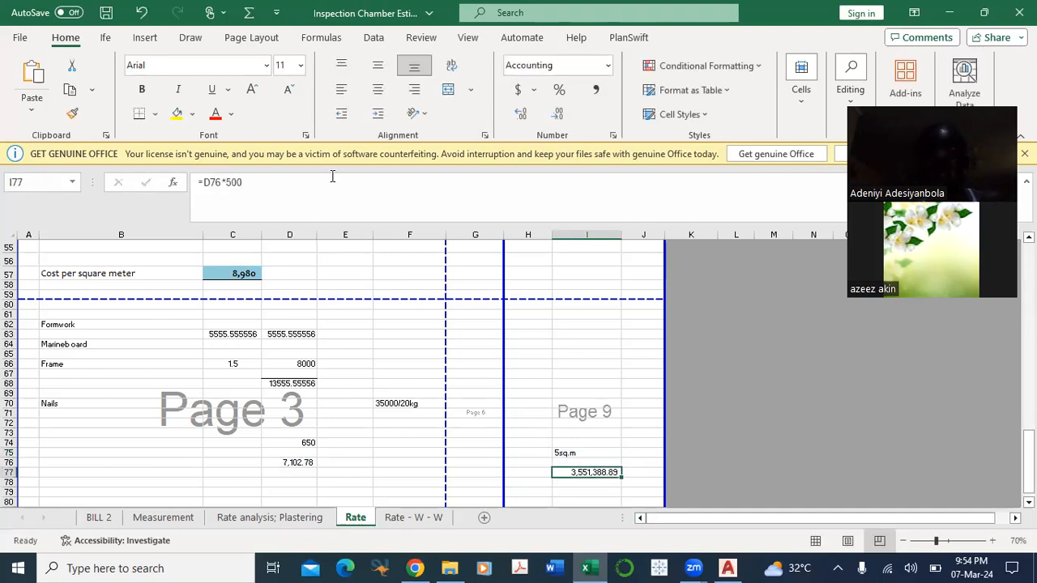
pyautogui.click(320, 188)
pyautogui.press('BackSpace')
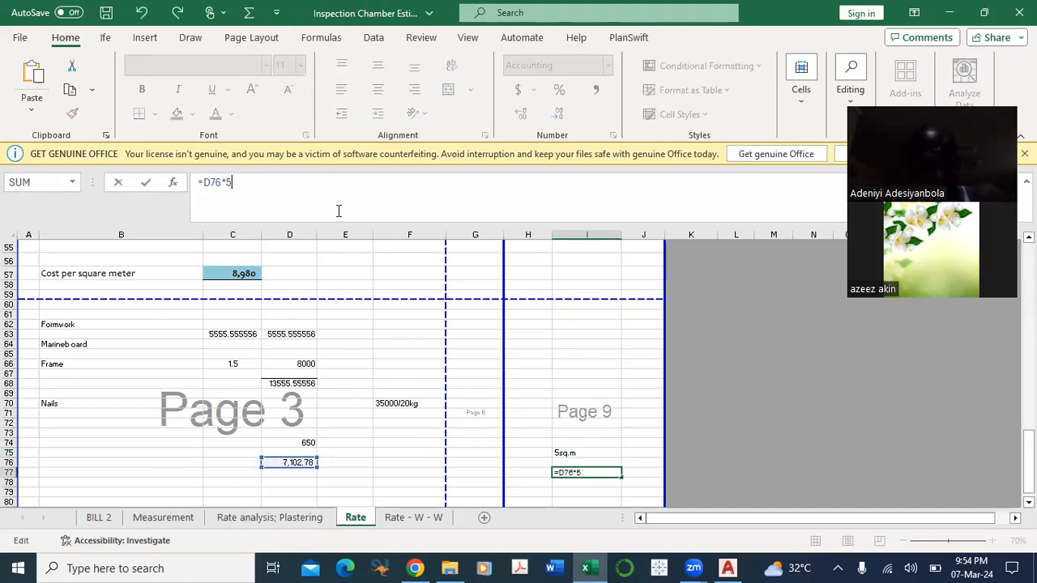
pyautogui.press('Return')
# Step: Review the formwork, block wall and reinforcement costs on the Rate sheet
pyautogui.scroll(-2, 546, 460)
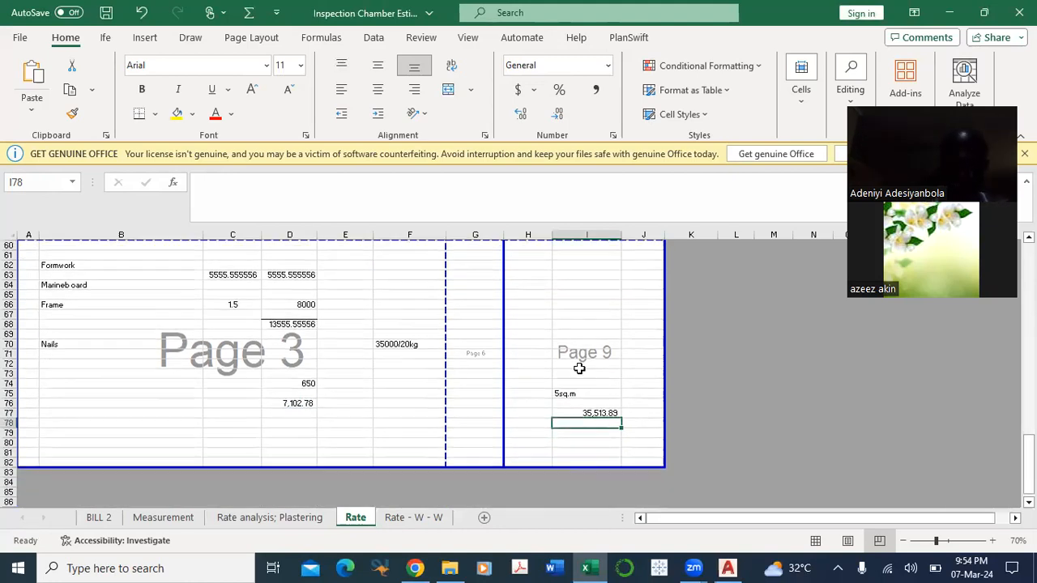
pyautogui.click(598, 413)
pyautogui.scroll(2, 607, 430)
pyautogui.scroll(8, 614, 436)
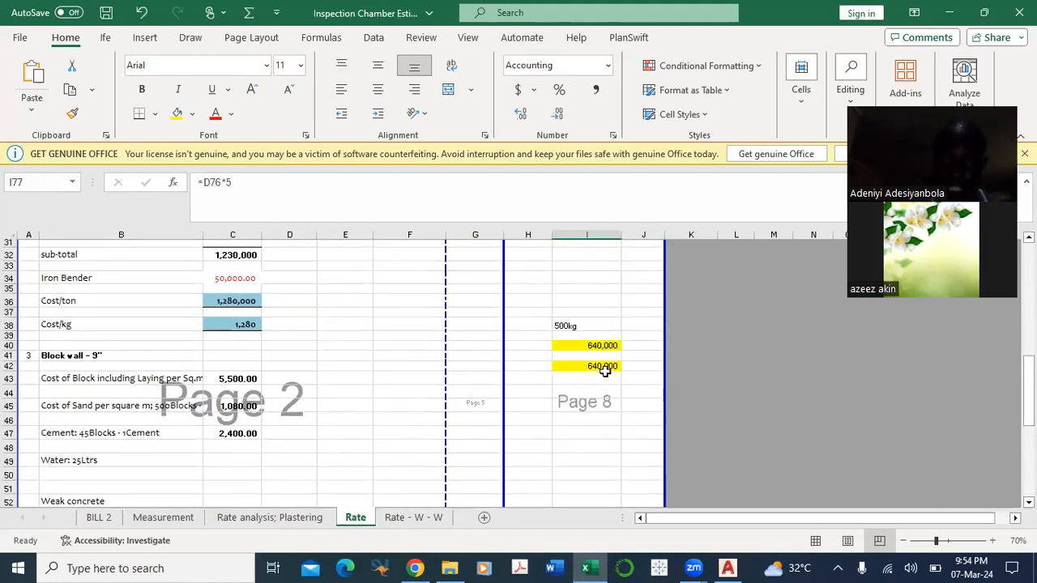
pyautogui.scroll(2, 604, 369)
pyautogui.scroll(-1, 397, 364)
pyautogui.scroll(-2, 409, 378)
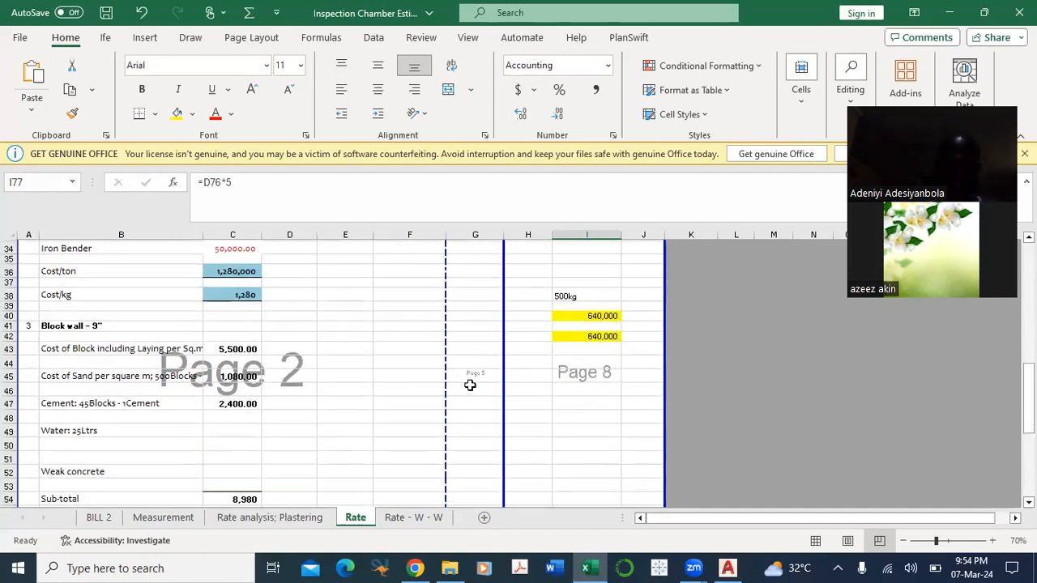
pyautogui.scroll(-6, 470, 385)
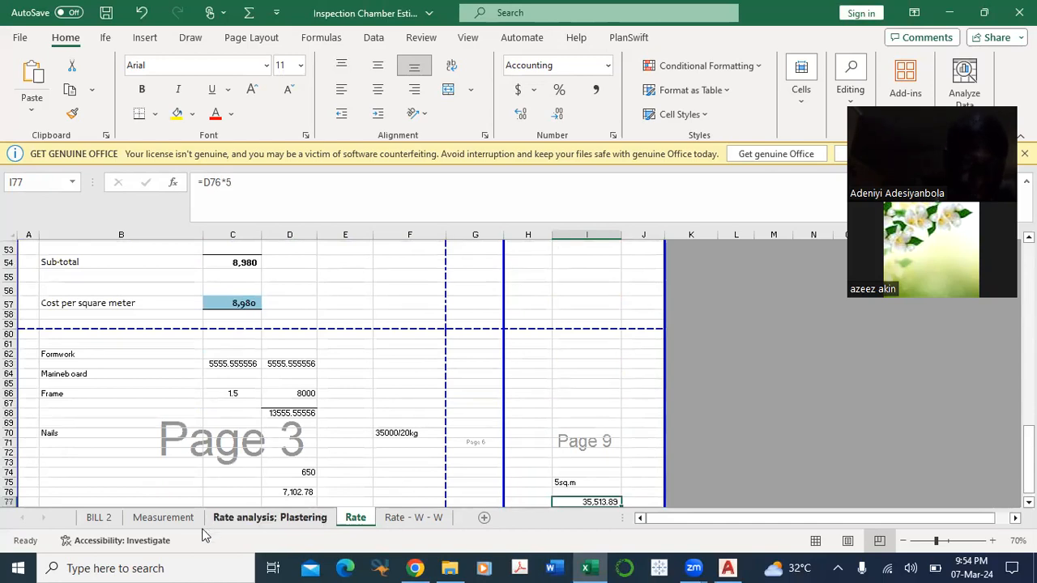
pyautogui.scroll(-2, 598, 410)
# Step: Add up the formwork, reinforcement and concrete costs in cell I79 with =I77+I40+I24
pyautogui.click(596, 466)
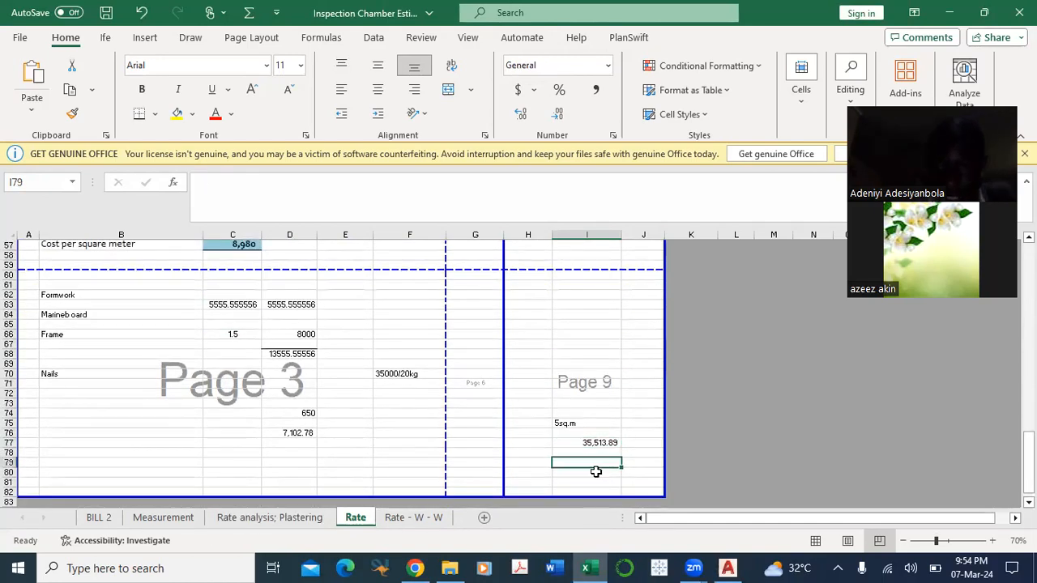
pyautogui.write('=')
pyautogui.click(614, 441)
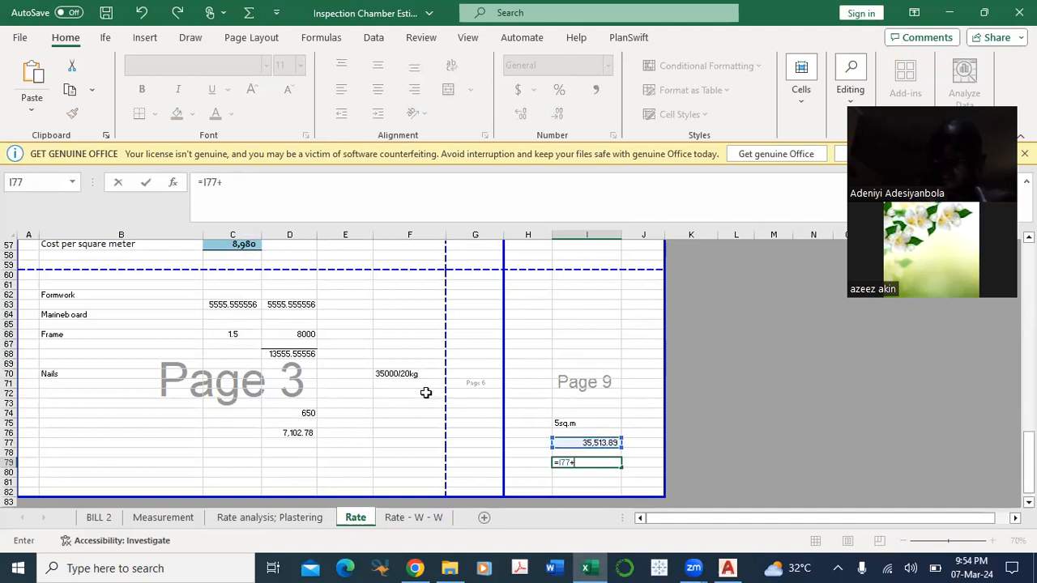
pyautogui.scroll(8, 426, 393)
pyautogui.click(607, 317)
pyautogui.write('+')
pyautogui.scroll(6, 569, 331)
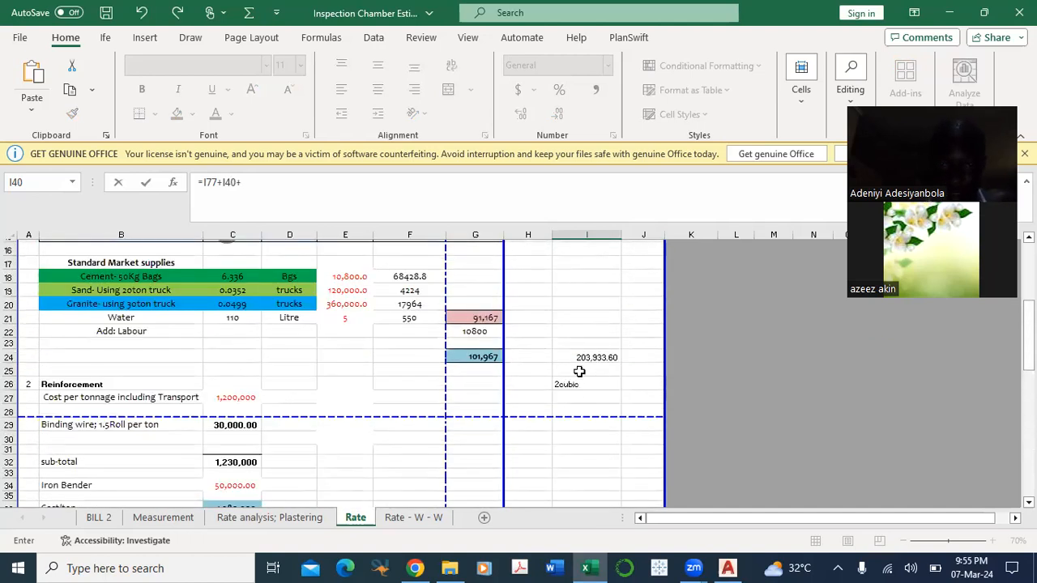
pyautogui.click(590, 358)
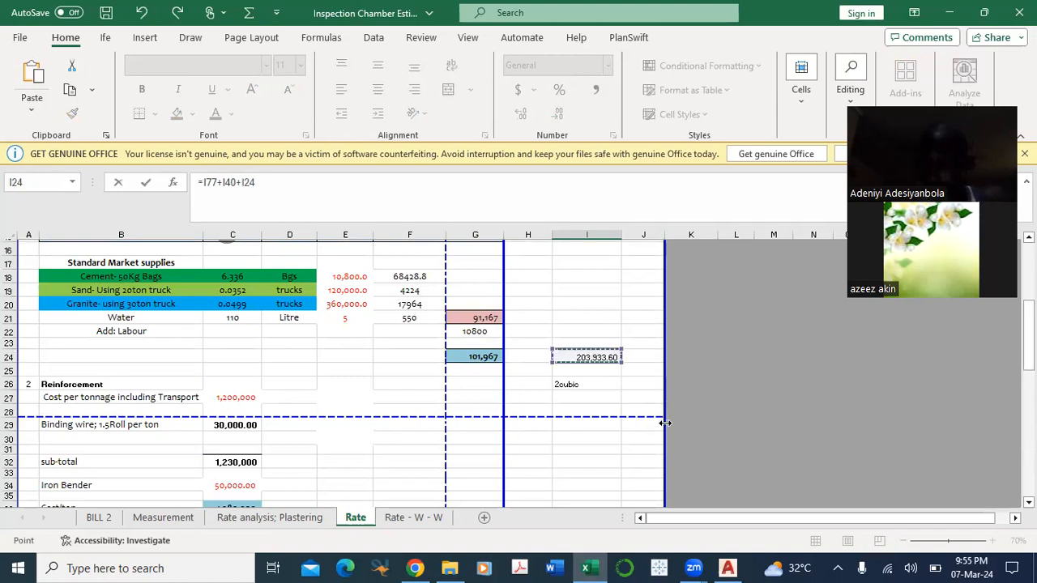
pyautogui.press('Return')
pyautogui.scroll(-1, 640, 425)
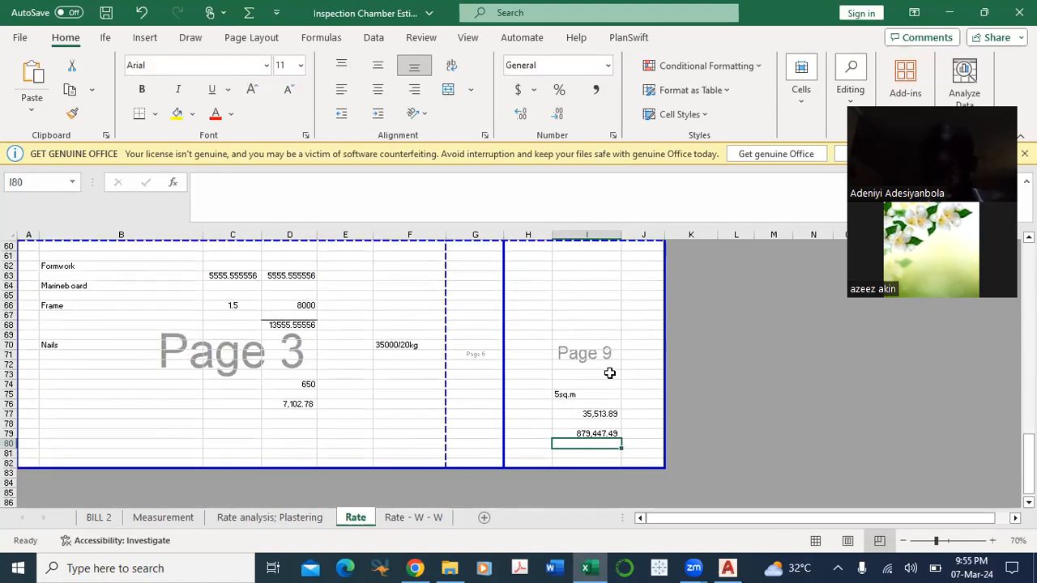
# Step: Link the inspection chamber rate in cell E65 of BILL 2 to the combined cost in cell I79 of the Rate sheet
pyautogui.click(597, 432)
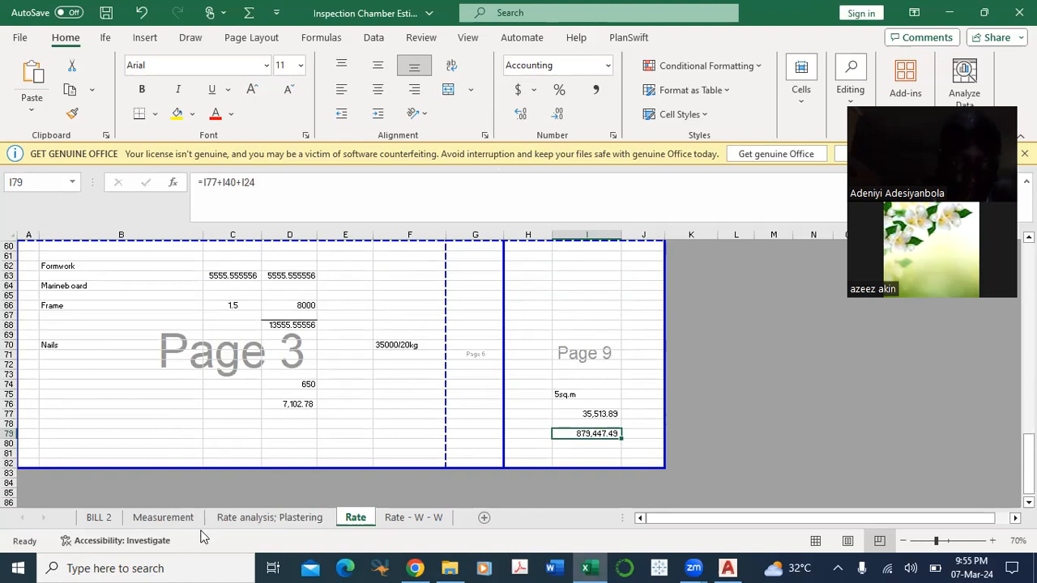
pyautogui.click(99, 517)
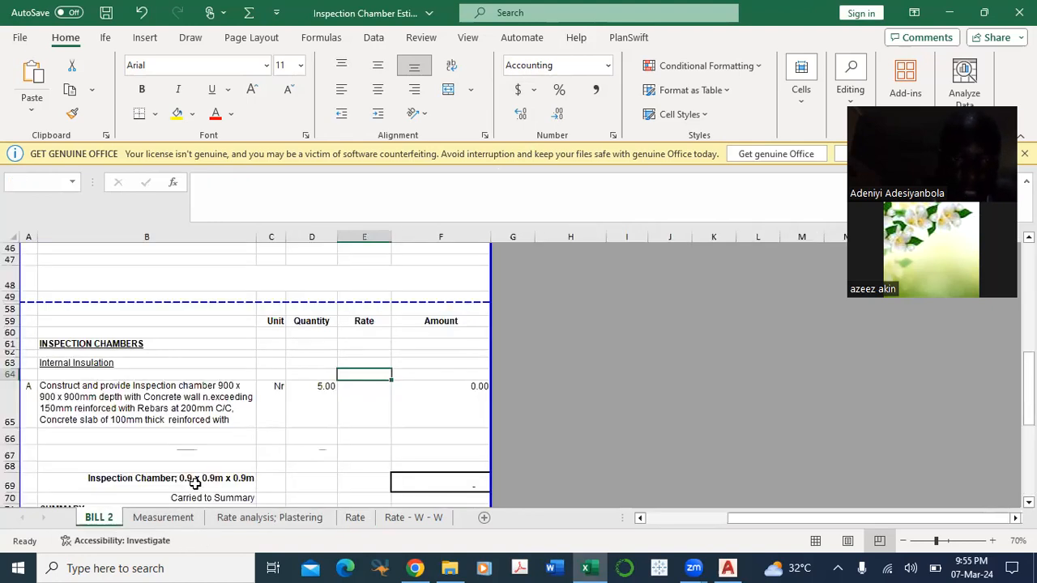
pyautogui.click(362, 412)
pyautogui.write('=')
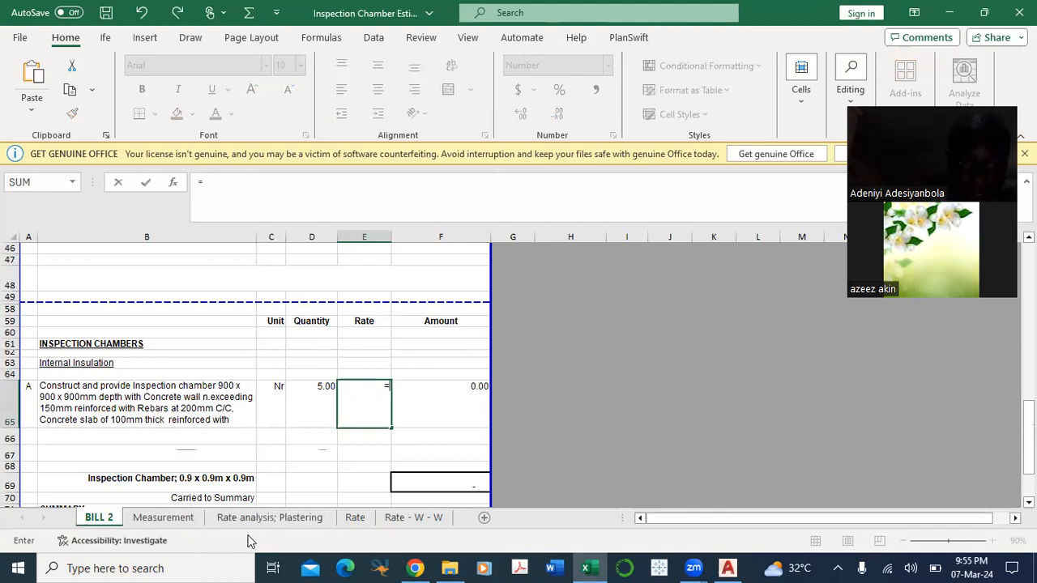
pyautogui.click(357, 518)
pyautogui.click(597, 441)
pyautogui.press('Return')
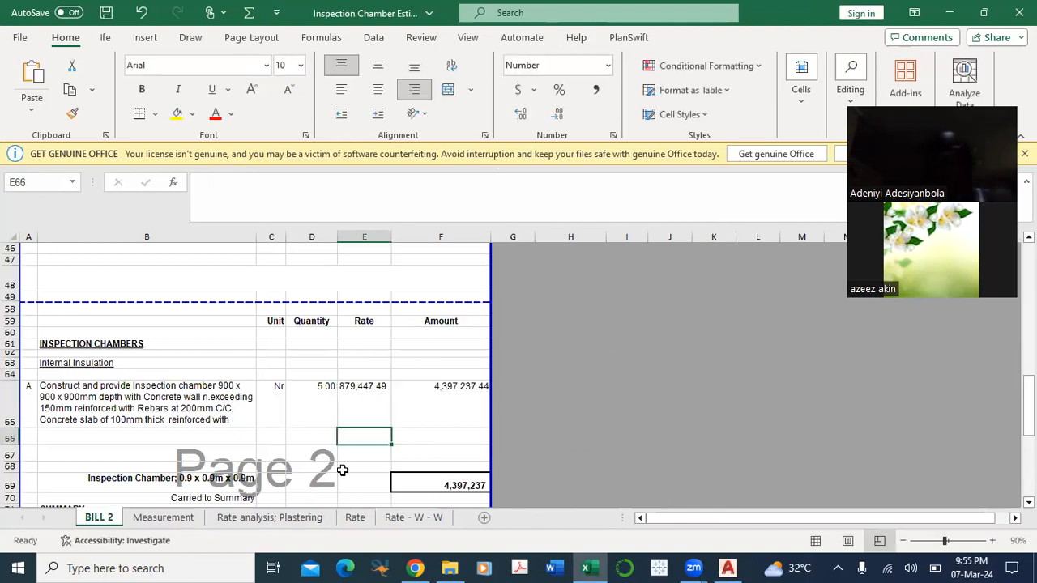
# Step: Check the inspection chamber quantity formula, amount and summary total in BILL 2
pyautogui.scroll(-1, 303, 430)
pyautogui.click(319, 352)
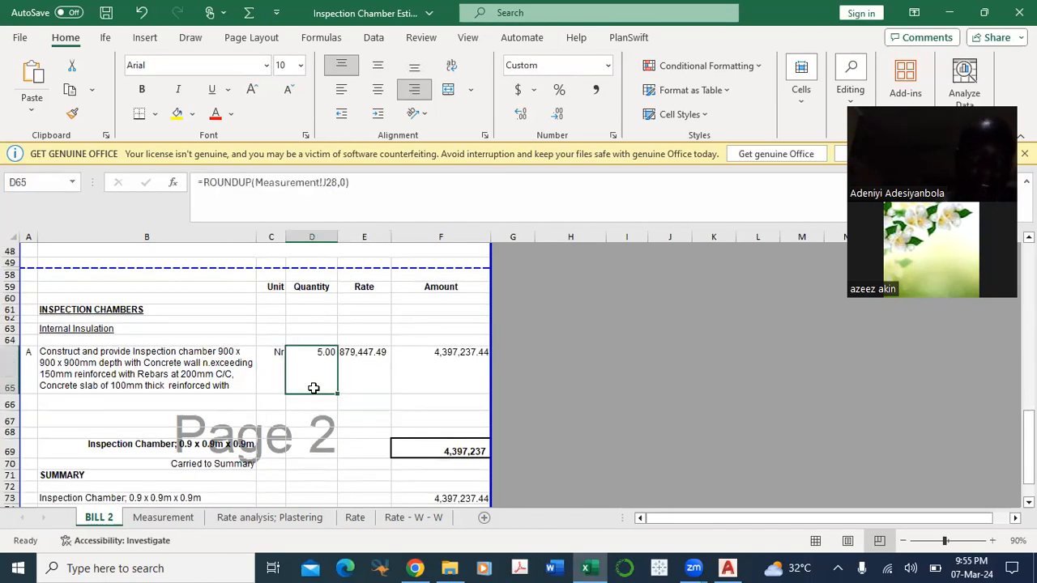
pyautogui.scroll(-1, 389, 377)
pyautogui.scroll(-2, 415, 394)
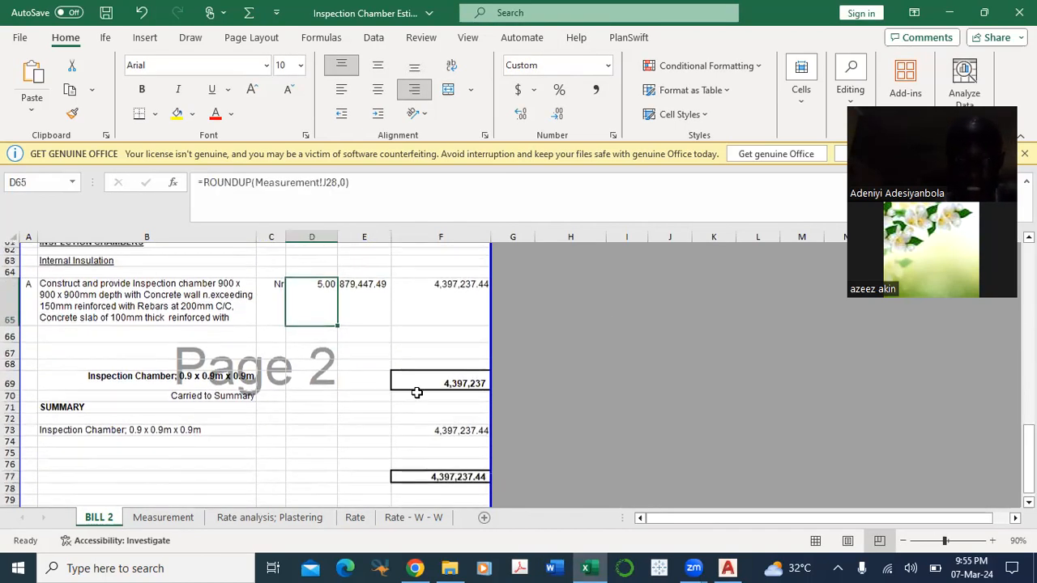
pyautogui.click(310, 418)
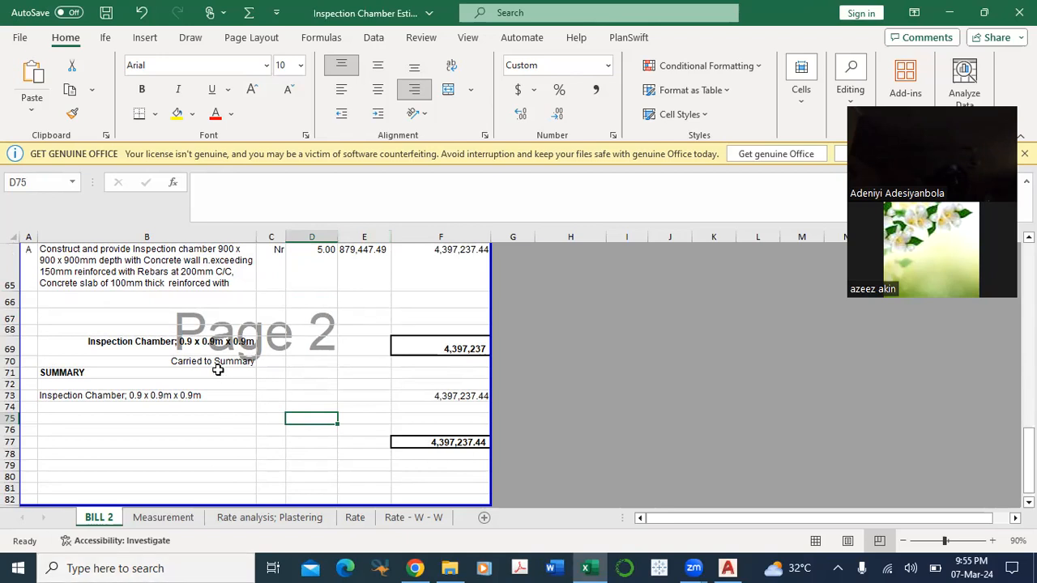
# Step: Look at the Rate - W - W and Rate sheets and the chamber drawing in AutoCAD, and return to Excel
pyautogui.click(398, 523)
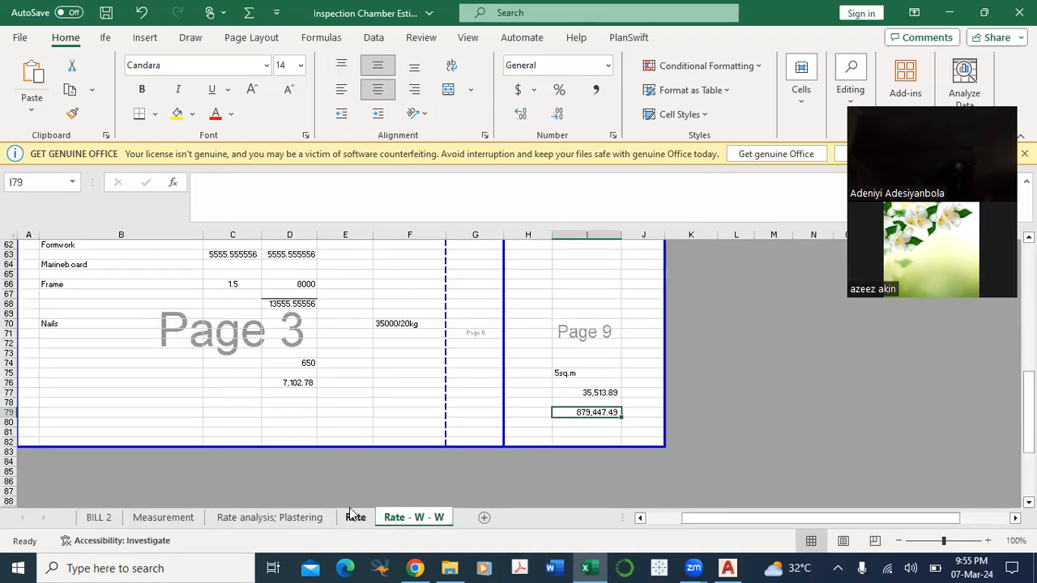
pyautogui.click(355, 517)
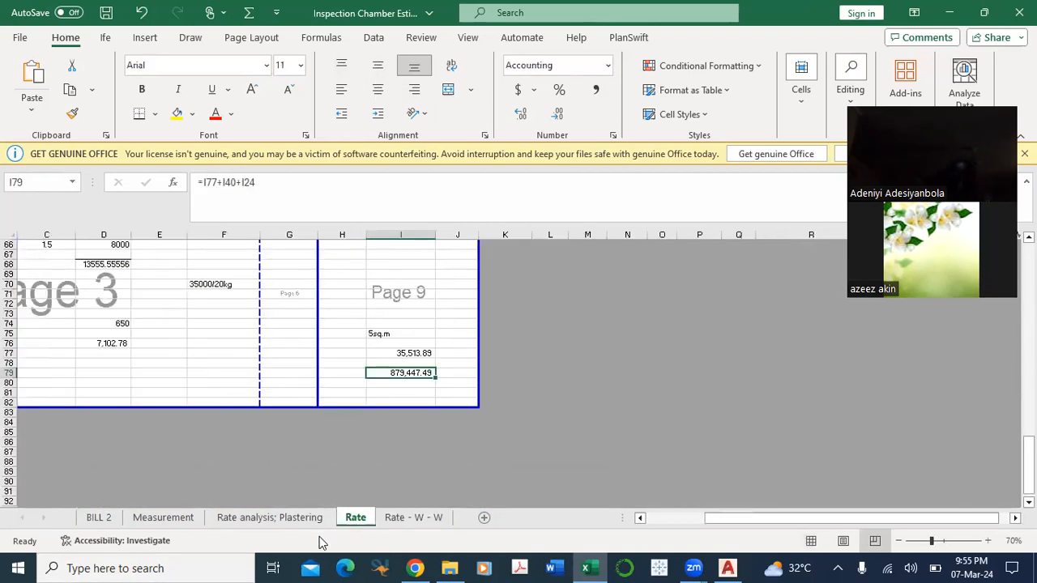
pyautogui.click(728, 568)
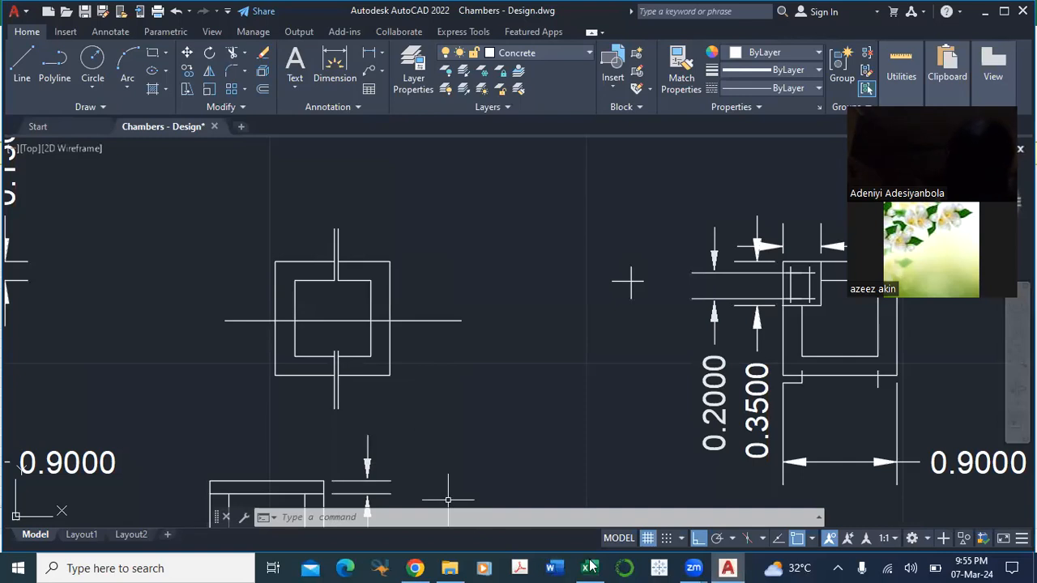
pyautogui.moveTo(591, 566)
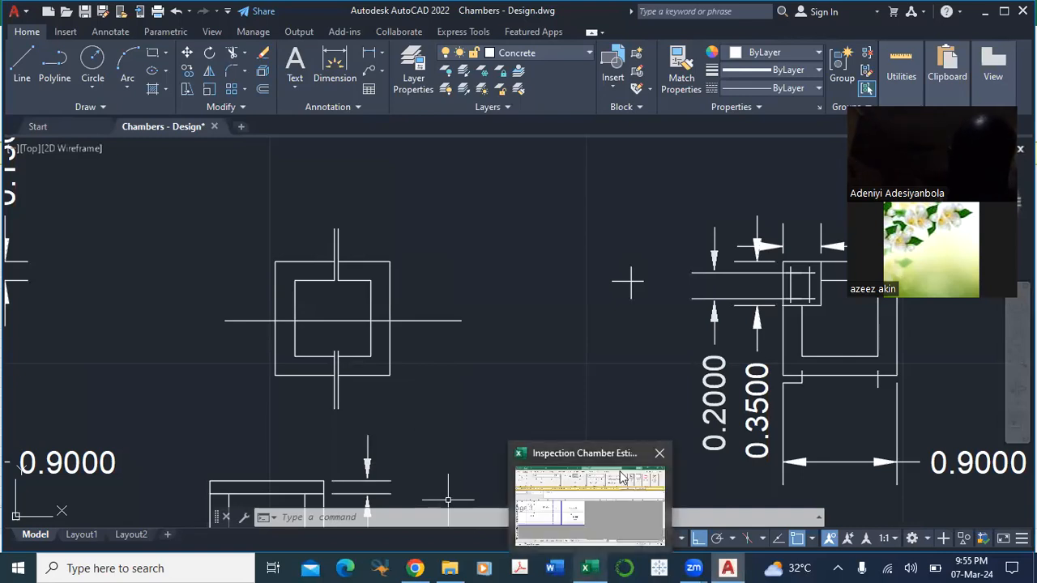
pyautogui.click(577, 527)
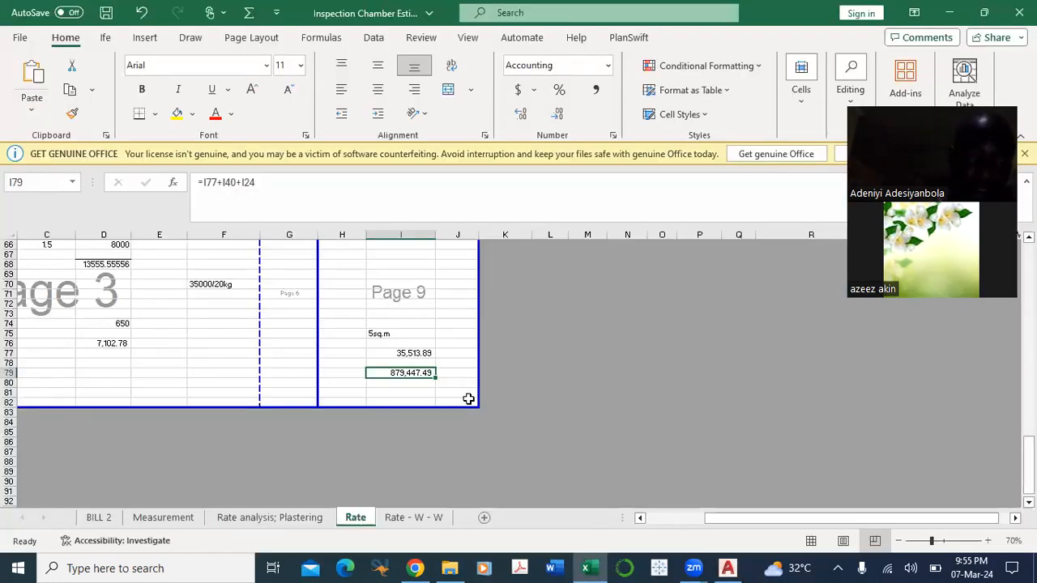
# Step: Review the Rate sheet from the formwork costs back up to the reinforcement and concrete rates
pyautogui.click(652, 520)
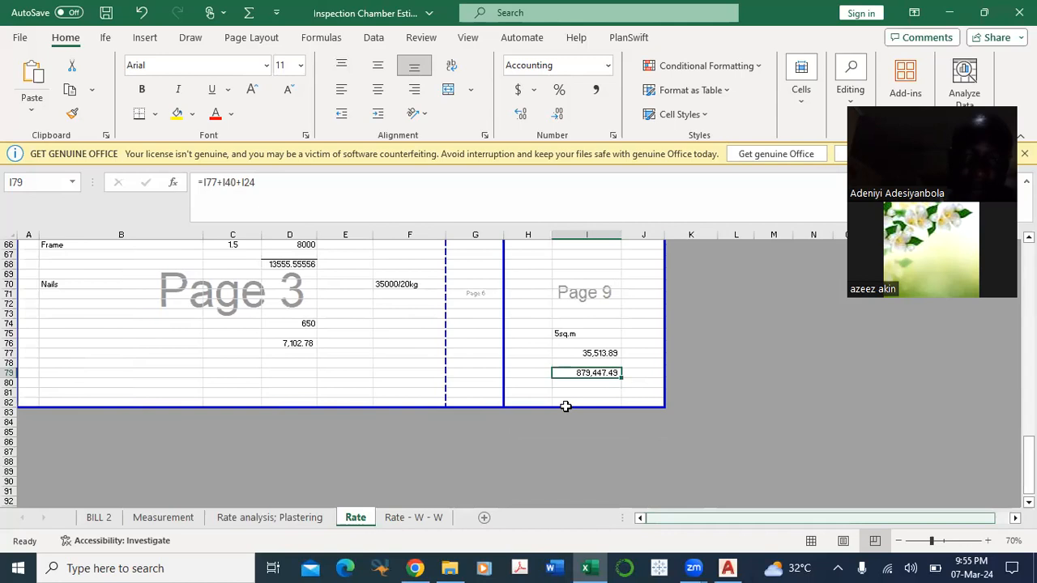
pyautogui.scroll(3, 565, 407)
pyautogui.scroll(3, 443, 393)
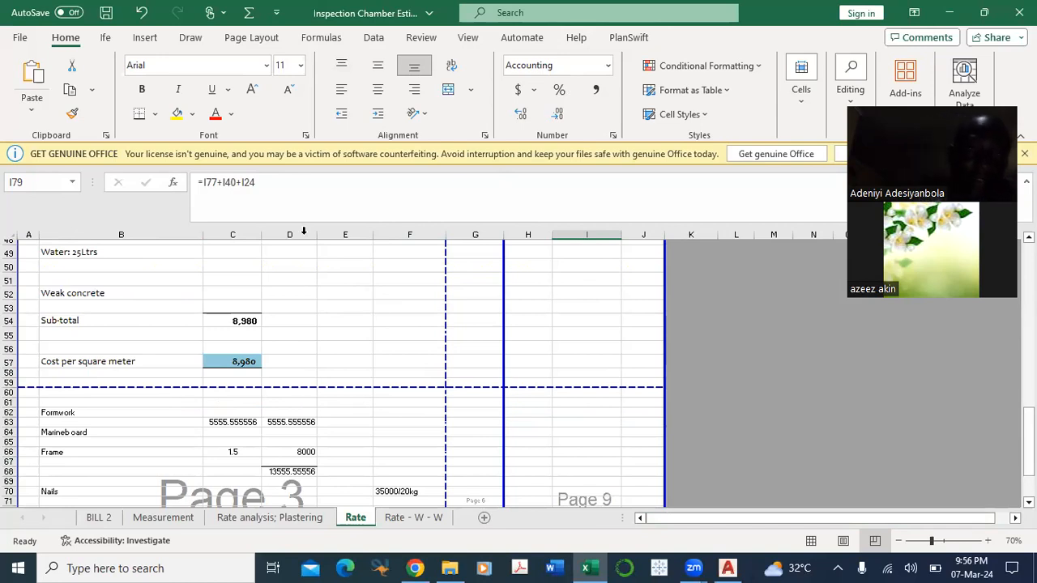
pyautogui.scroll(7, 304, 231)
pyautogui.scroll(3, 304, 231)
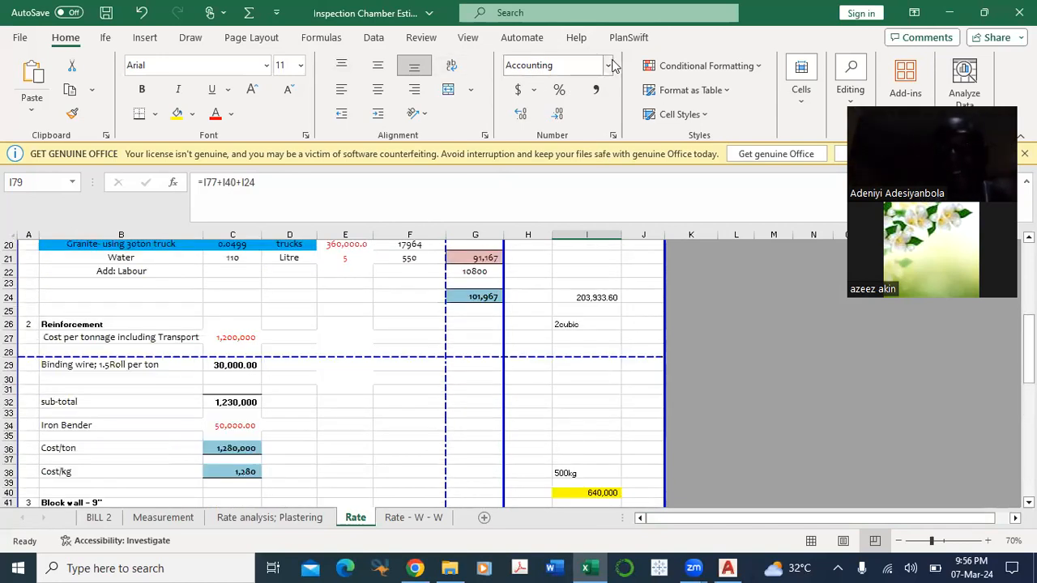